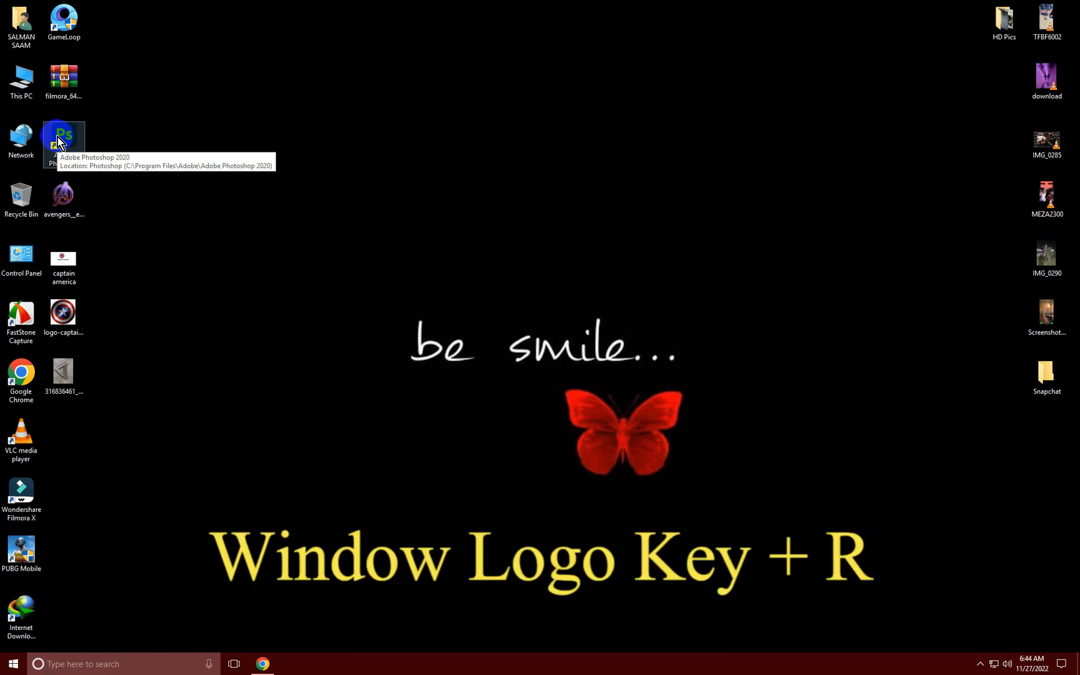
- Launch Photoshop through the Windows Run dialog with the command photoshop
key(super+r)
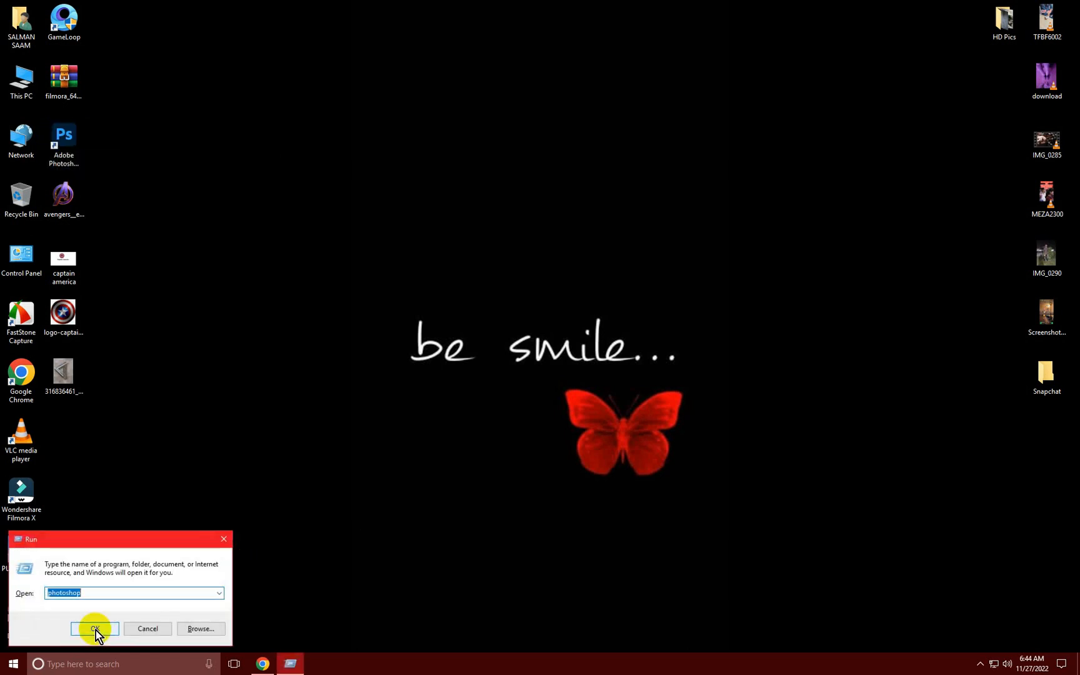
drag(100, 543, 411, 417)
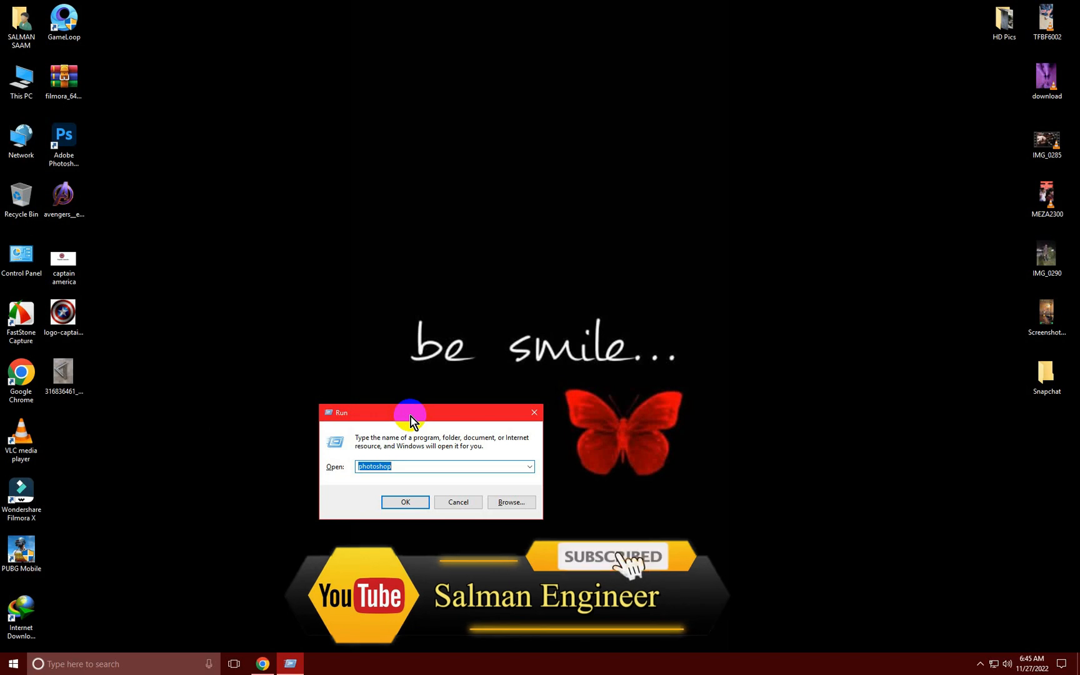
text(p)
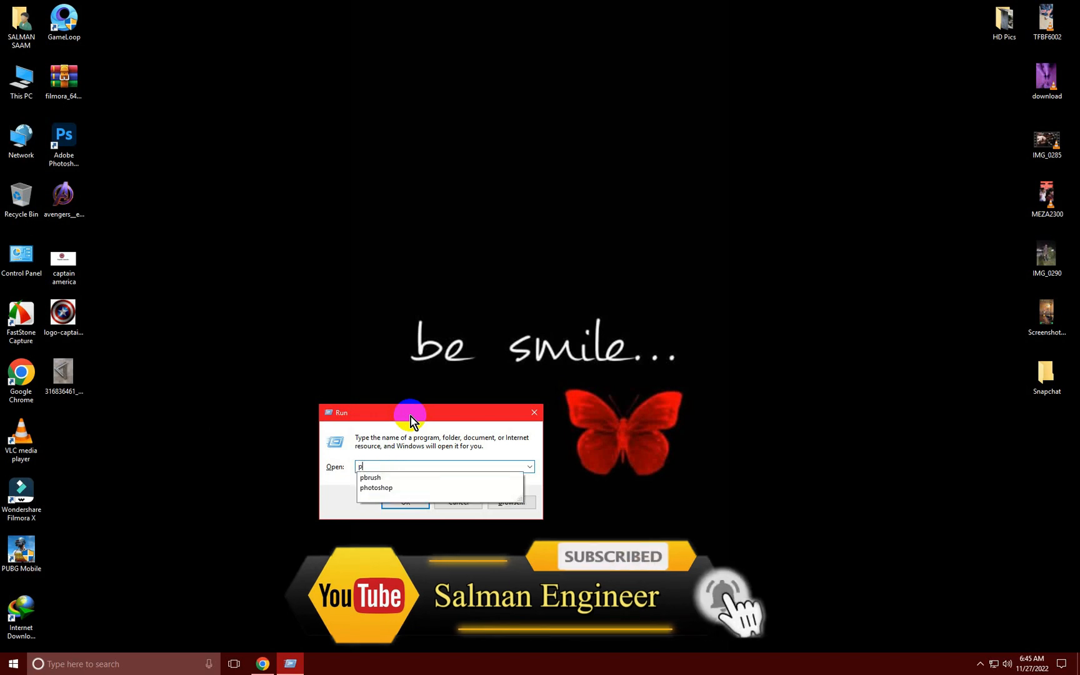
text(hot)
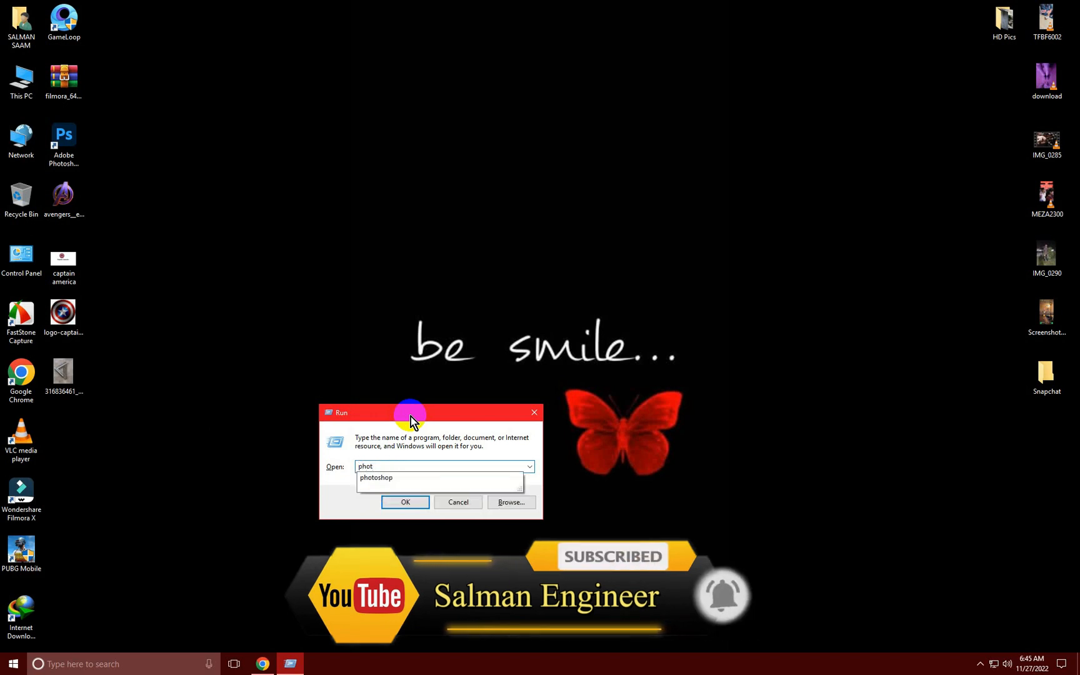
key(Down)
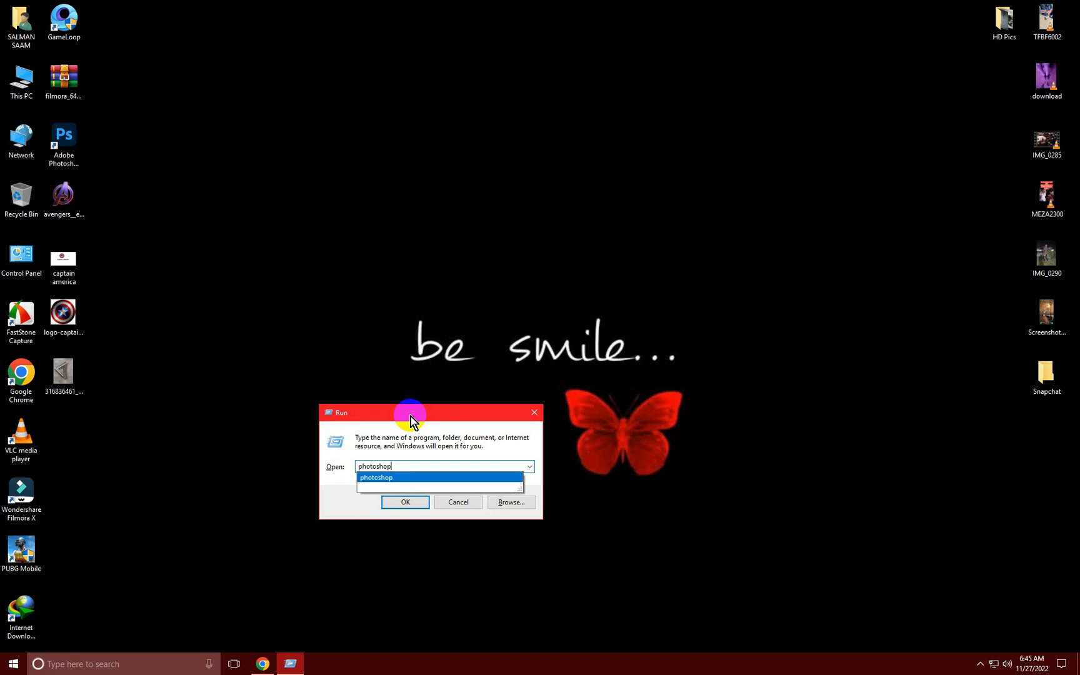
key(Return)
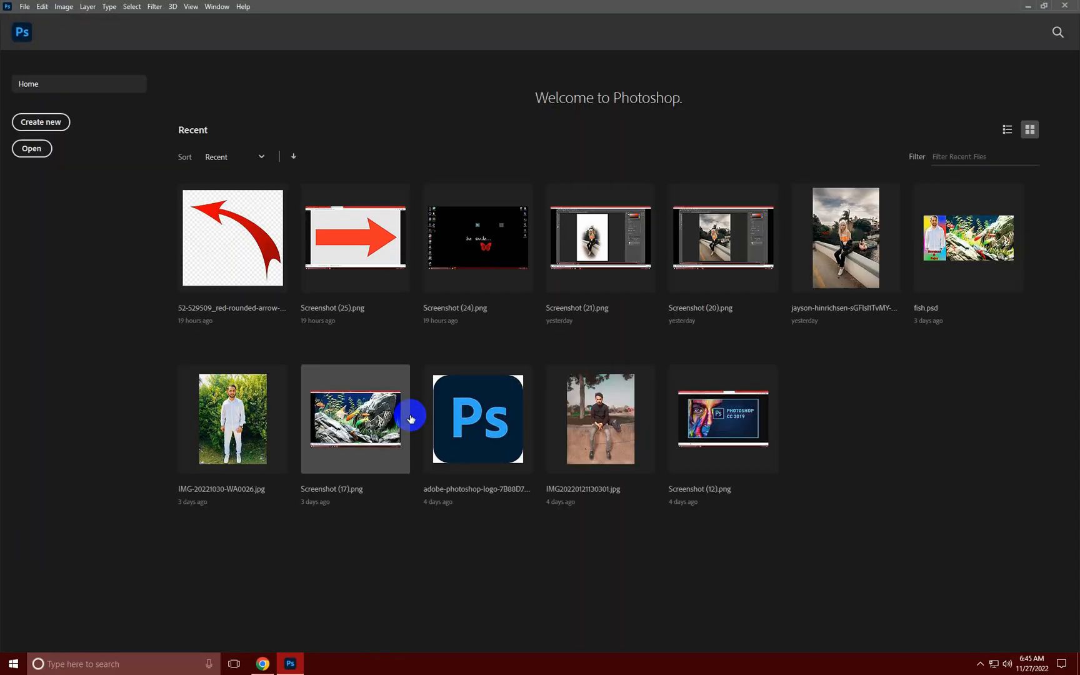
- Create a new 1000 x 500 px RGB document at 72 ppi with white background contents
click(44, 122)
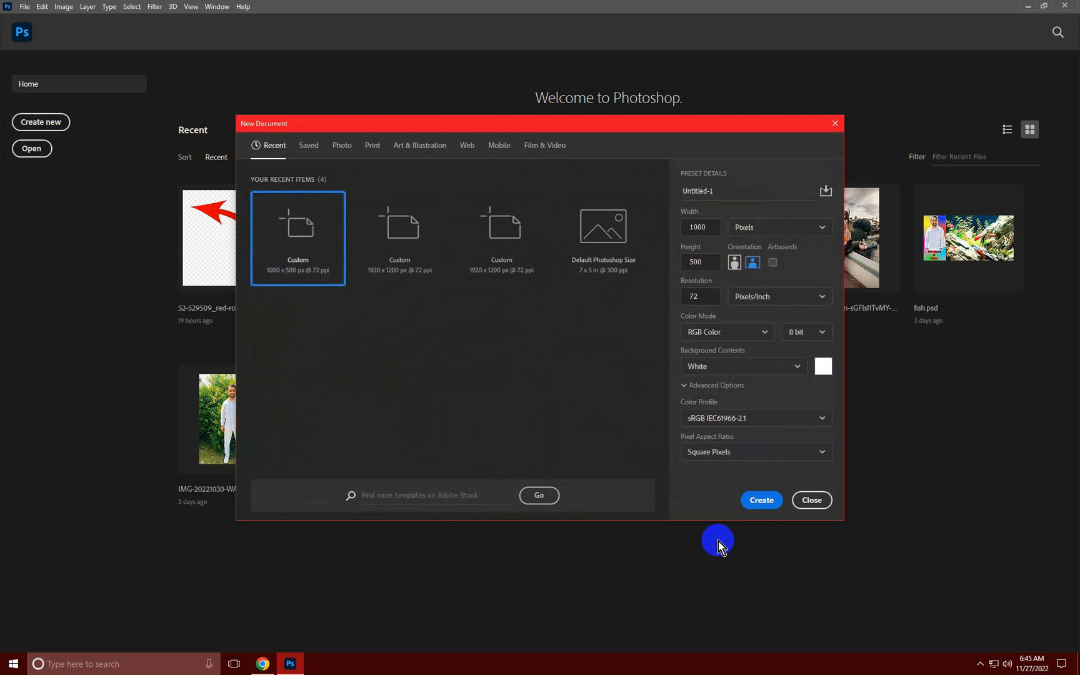
click(745, 509)
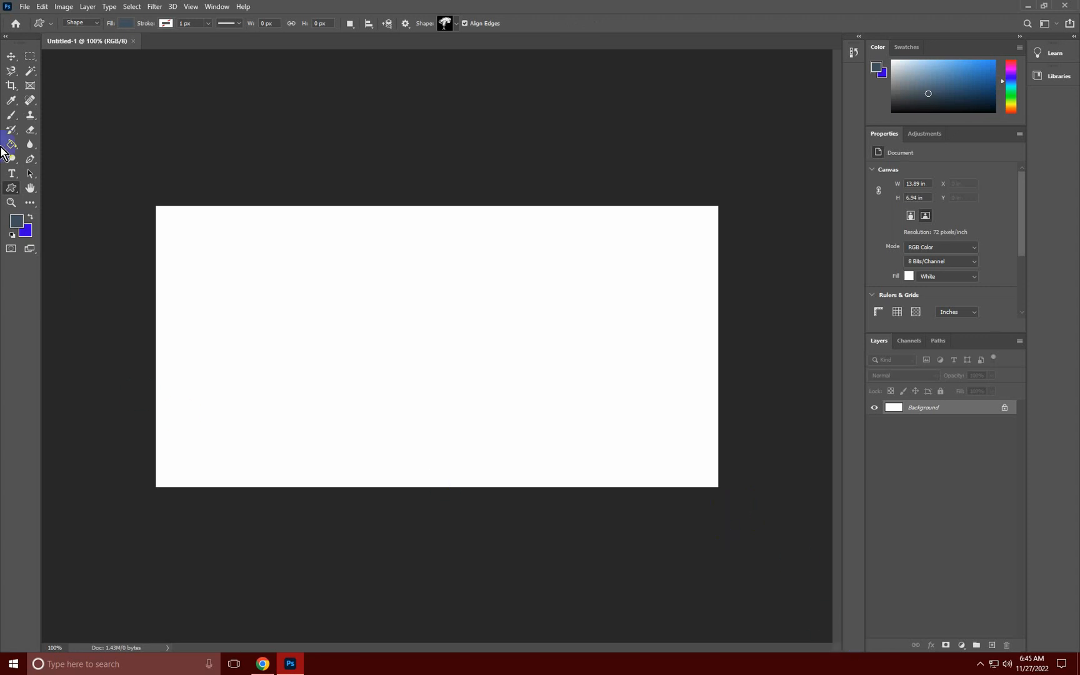
- Add a new empty layer and draw an elliptical selection about 3.97 x 4.21 in on the left part of the canvas
click(28, 57)
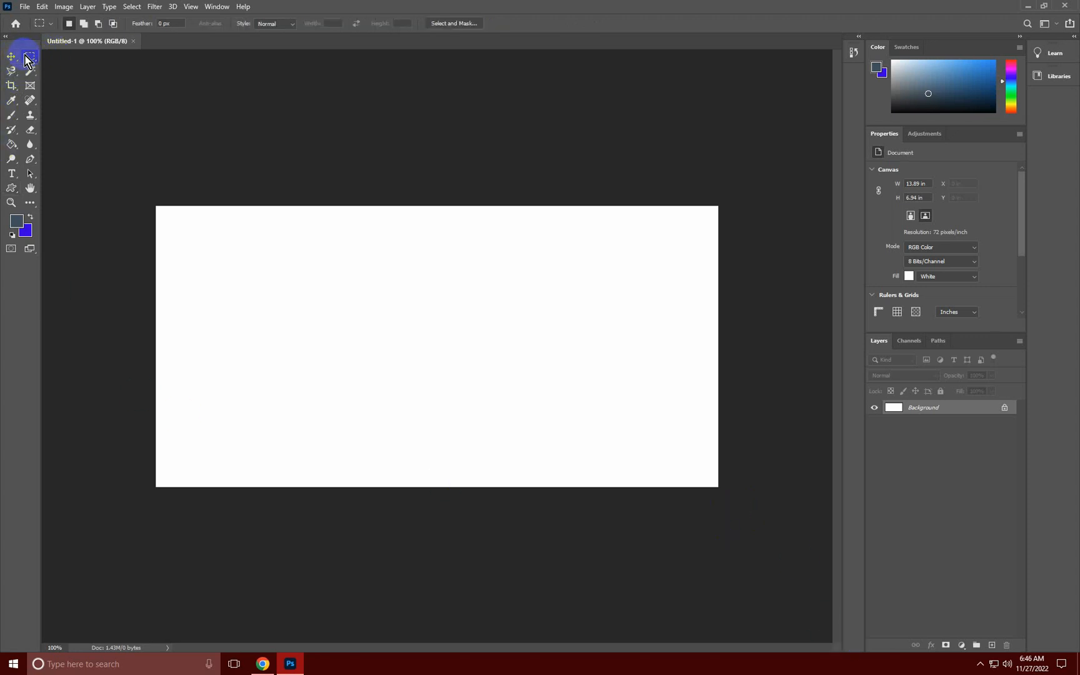
right_click(26, 58)
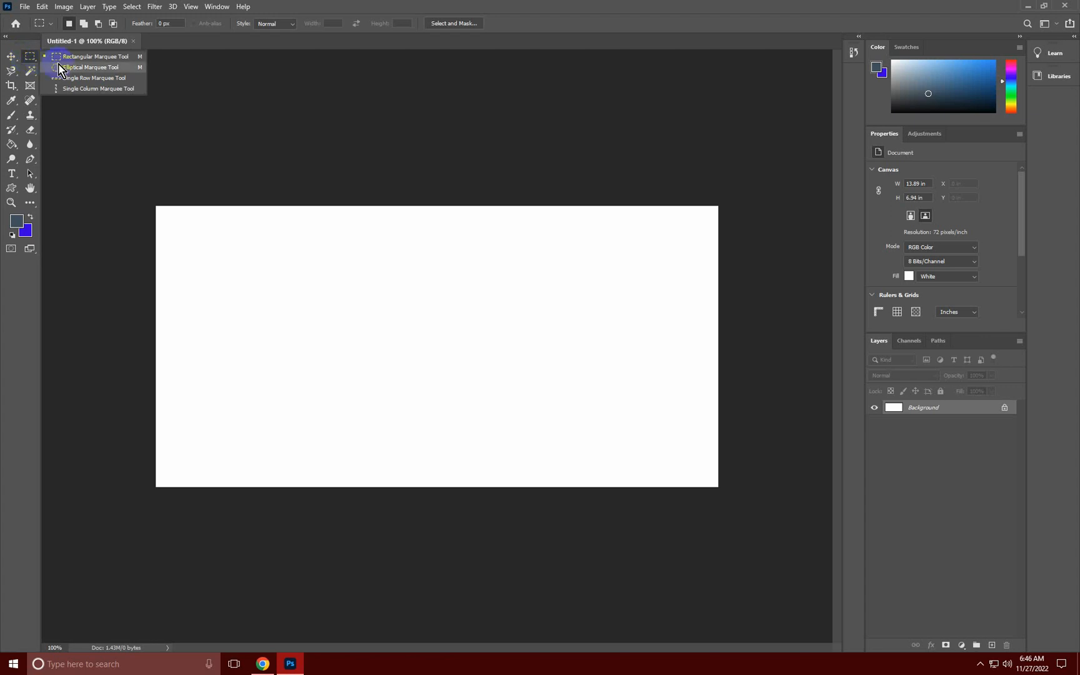
click(105, 68)
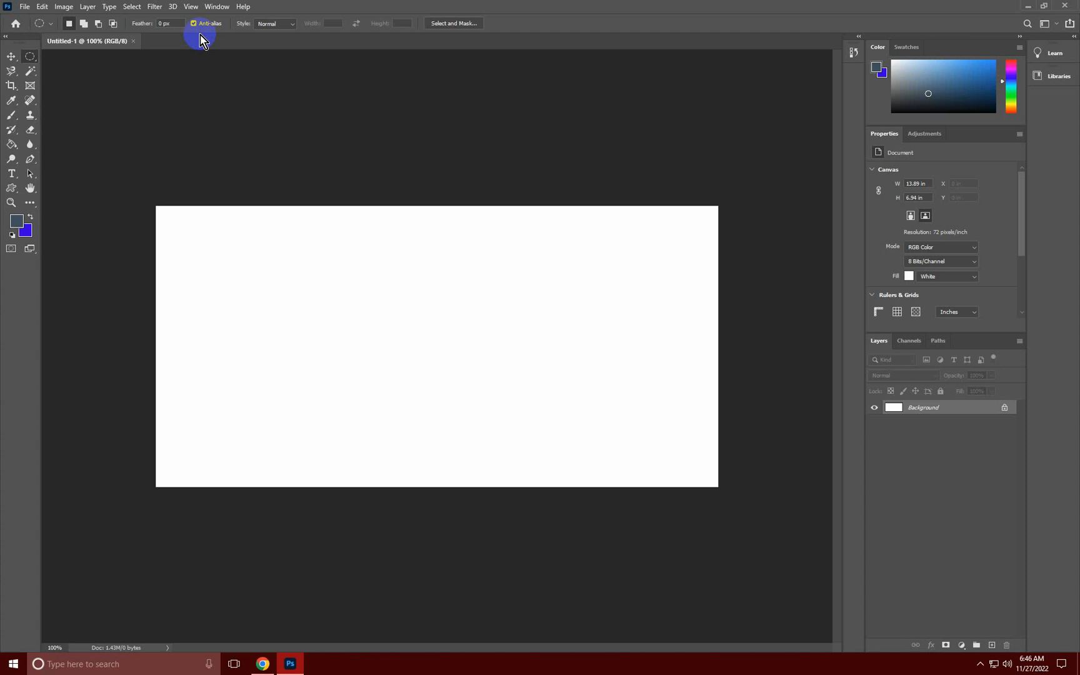
click(990, 646)
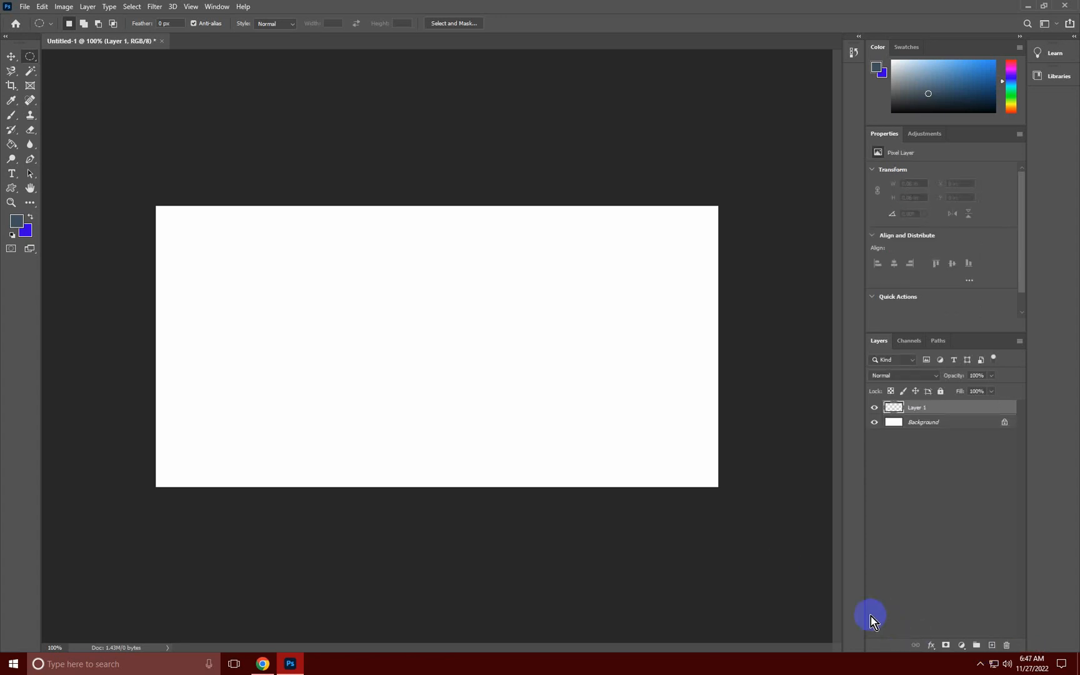
click(33, 65)
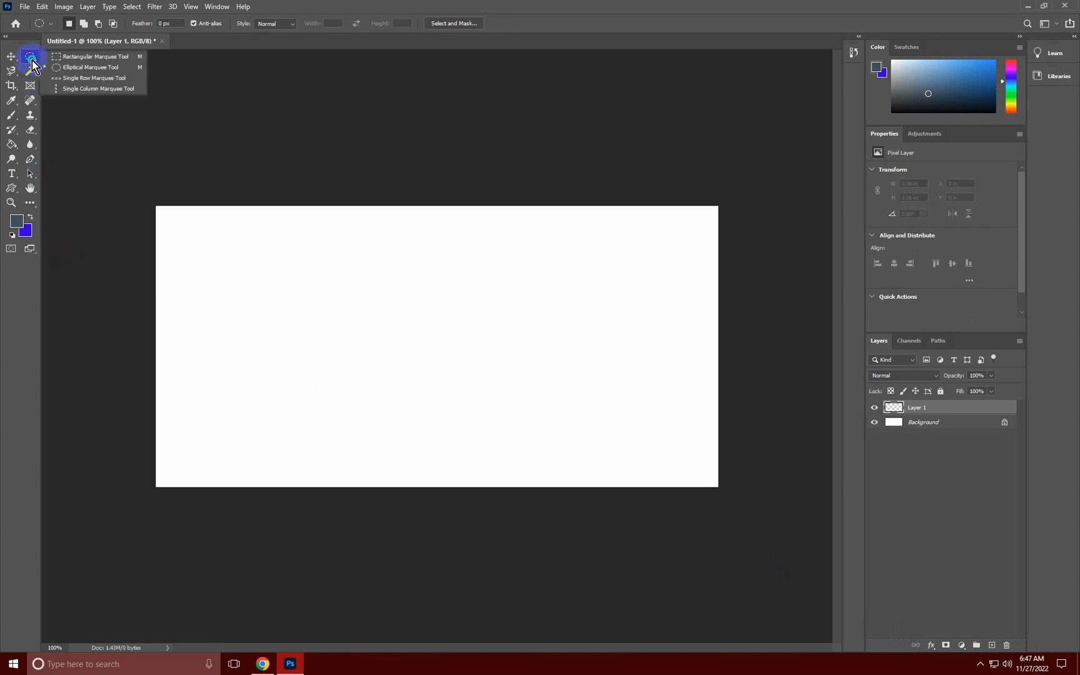
click(69, 67)
drag(214, 255, 374, 426)
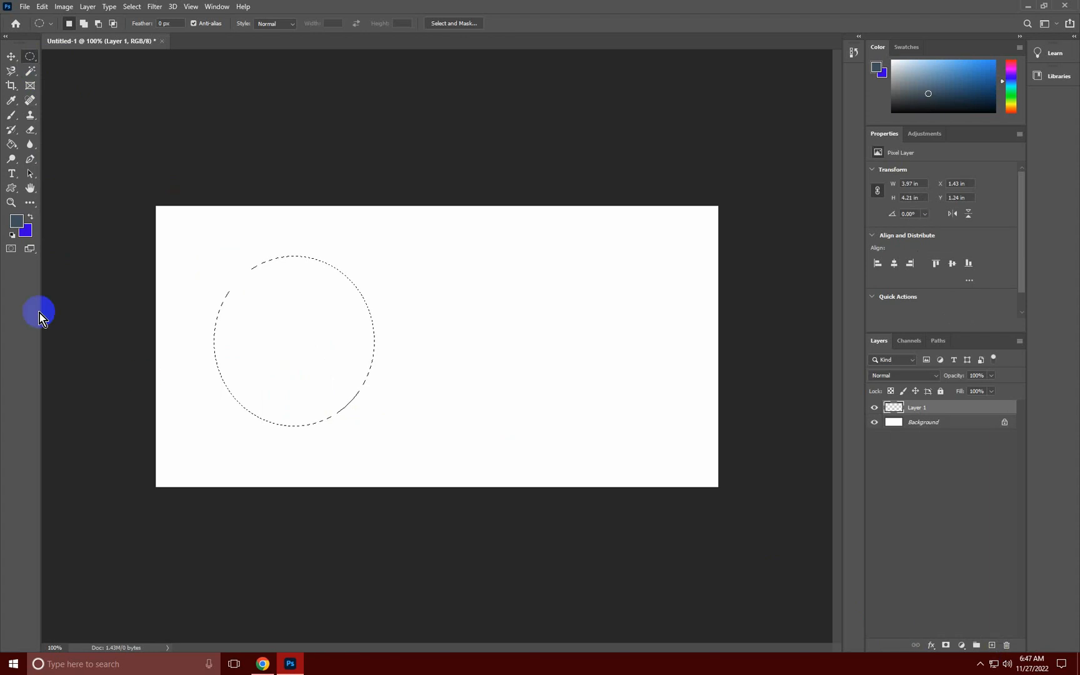
- Set the foreground colour to black, fill the elliptical selection with it, and deselect
click(17, 224)
mouse_move(493, 288)
mouse_down()
mouse_move(489, 275)
mouse_move(418, 310)
mouse_up()
click(644, 152)
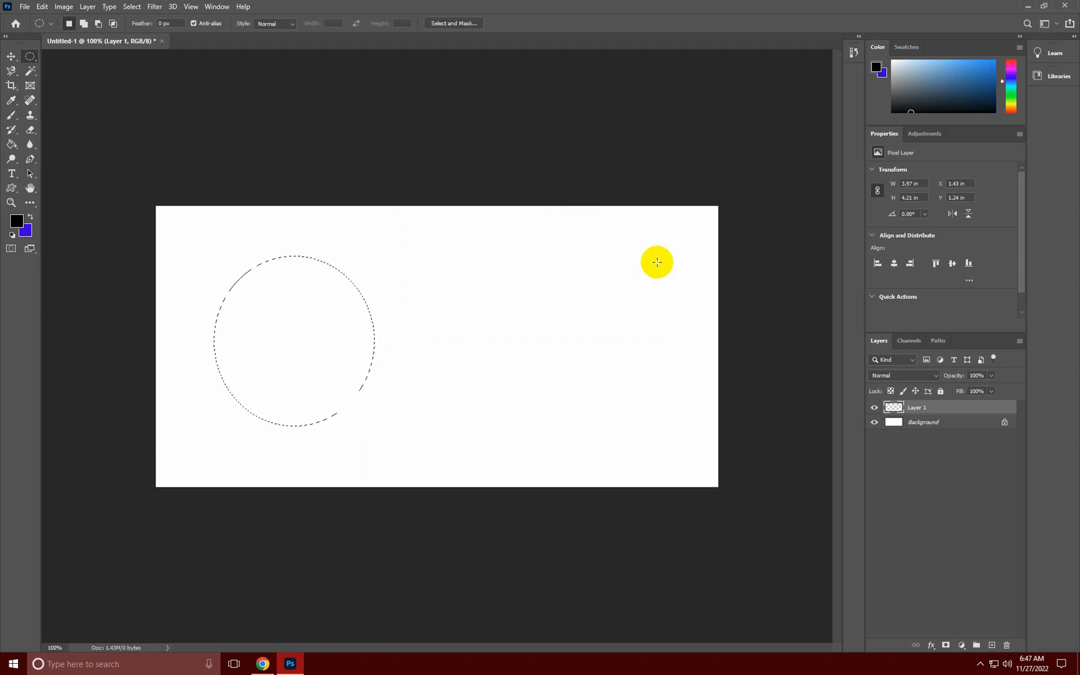
key(alt+BackSpace)
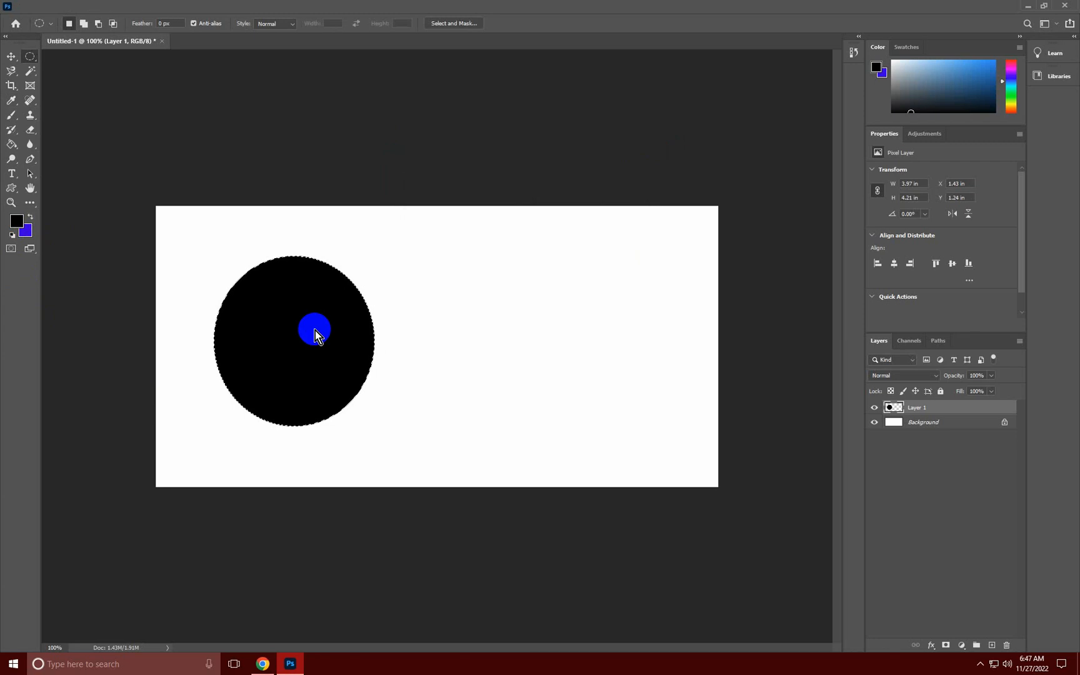
right_click(314, 328)
click(337, 334)
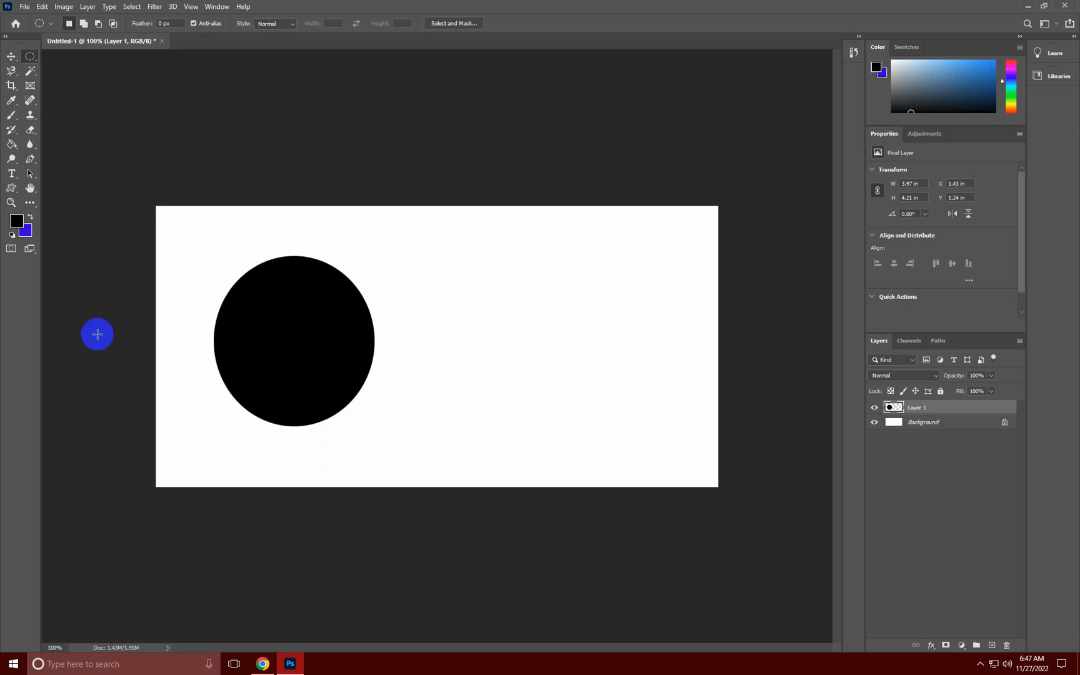
- Examine the edge of the black ellipse up close for smoothness at high magnification, then return to a view of the whole shape
click(12, 203)
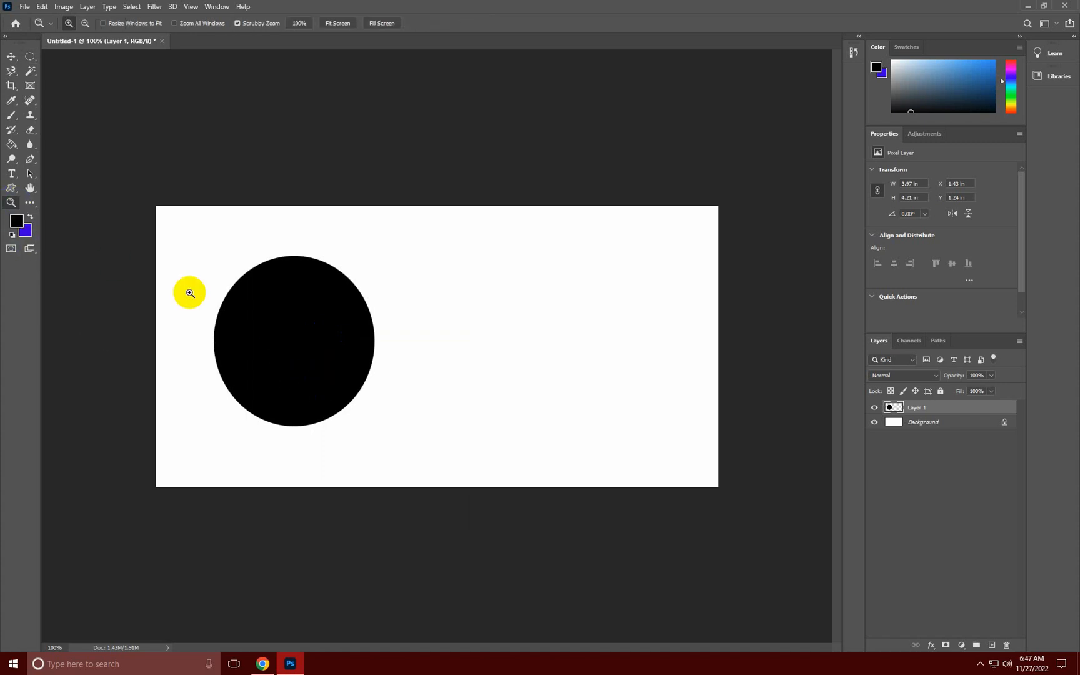
click(267, 324)
click(311, 321)
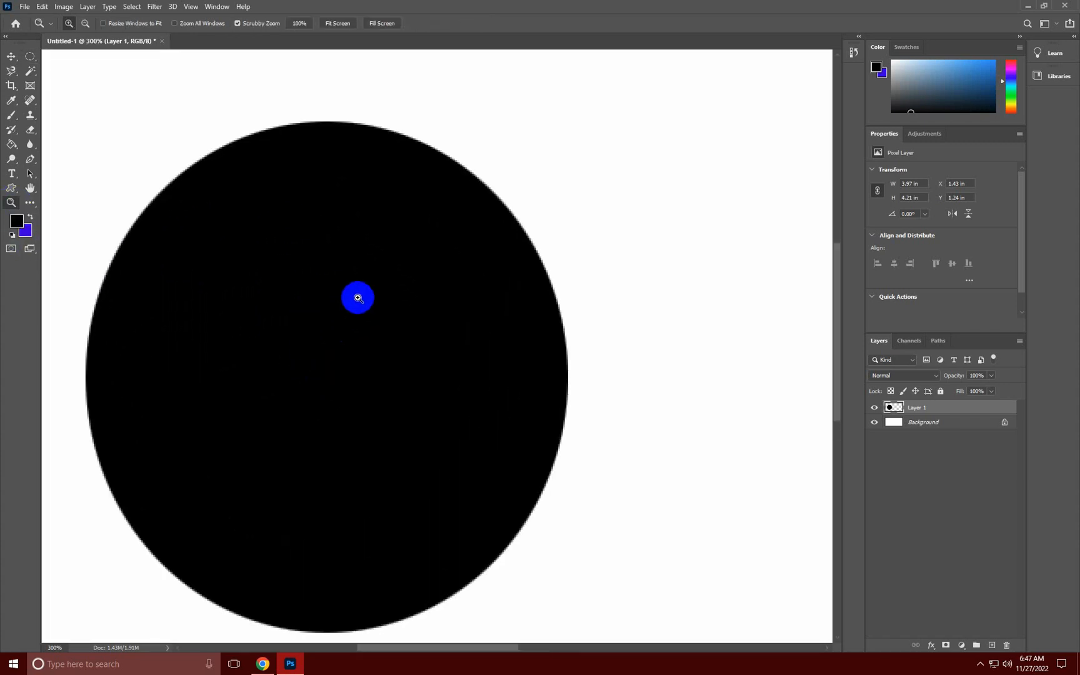
click(358, 298)
click(441, 233)
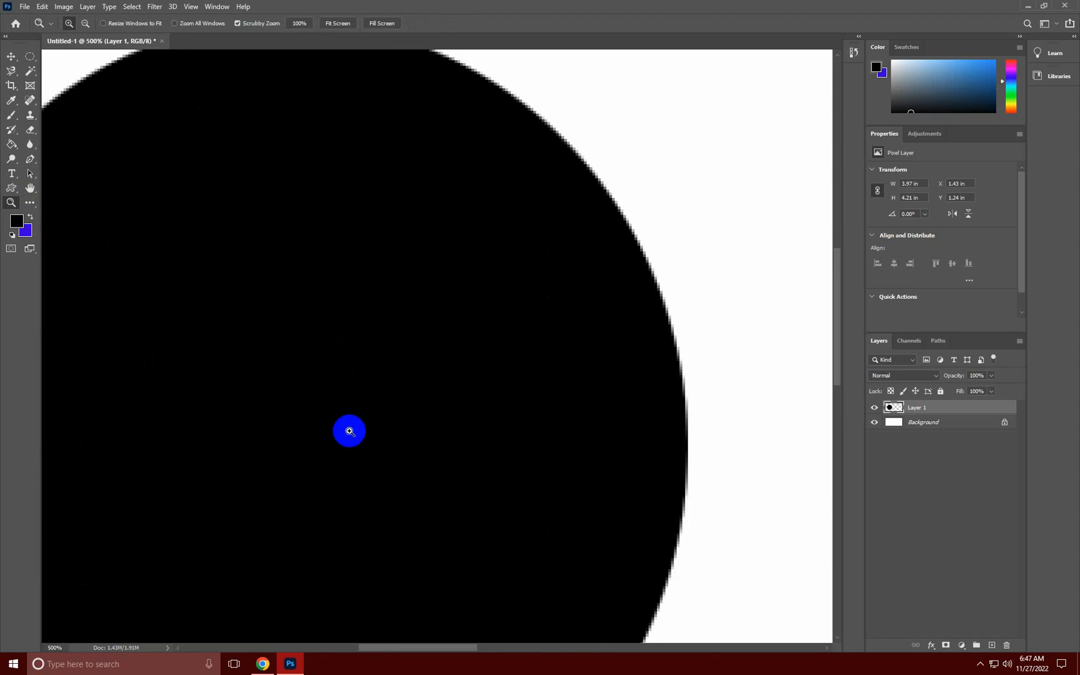
scroll(349, 431, up, 4)
scroll(349, 430, down, 8)
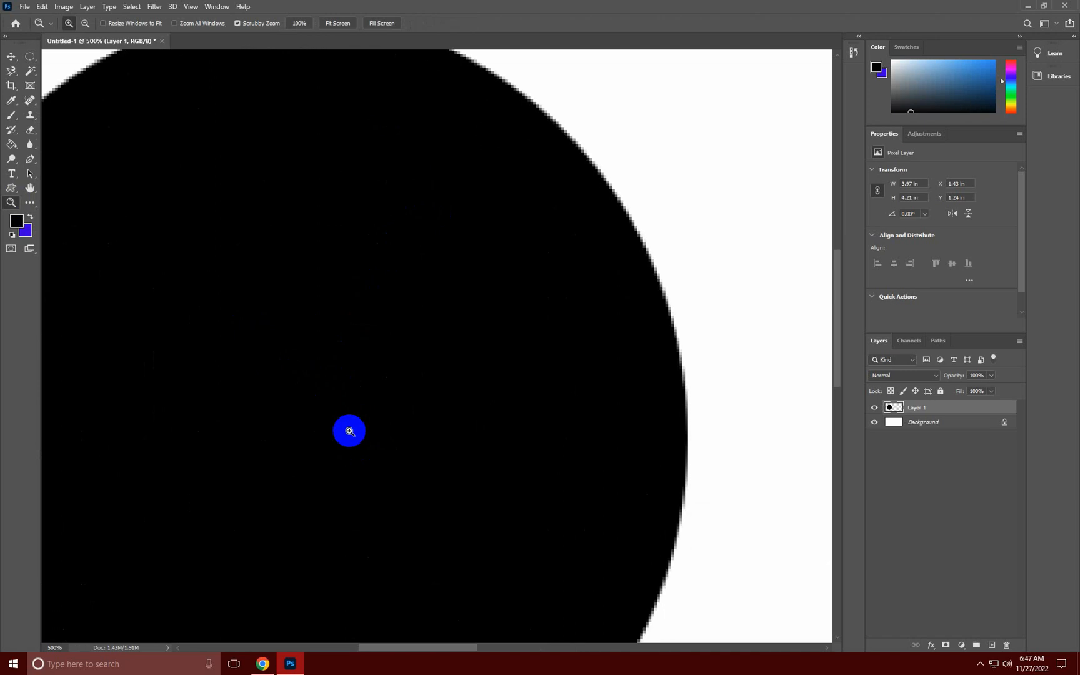
scroll(350, 431, up, 8)
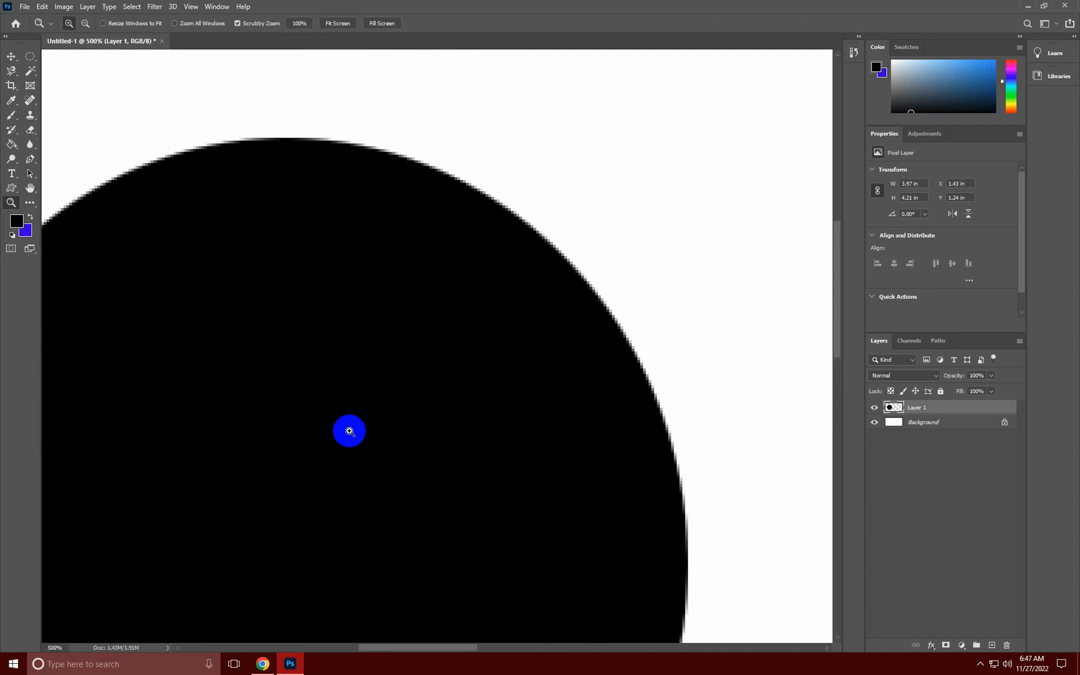
scroll(350, 431, down, 6)
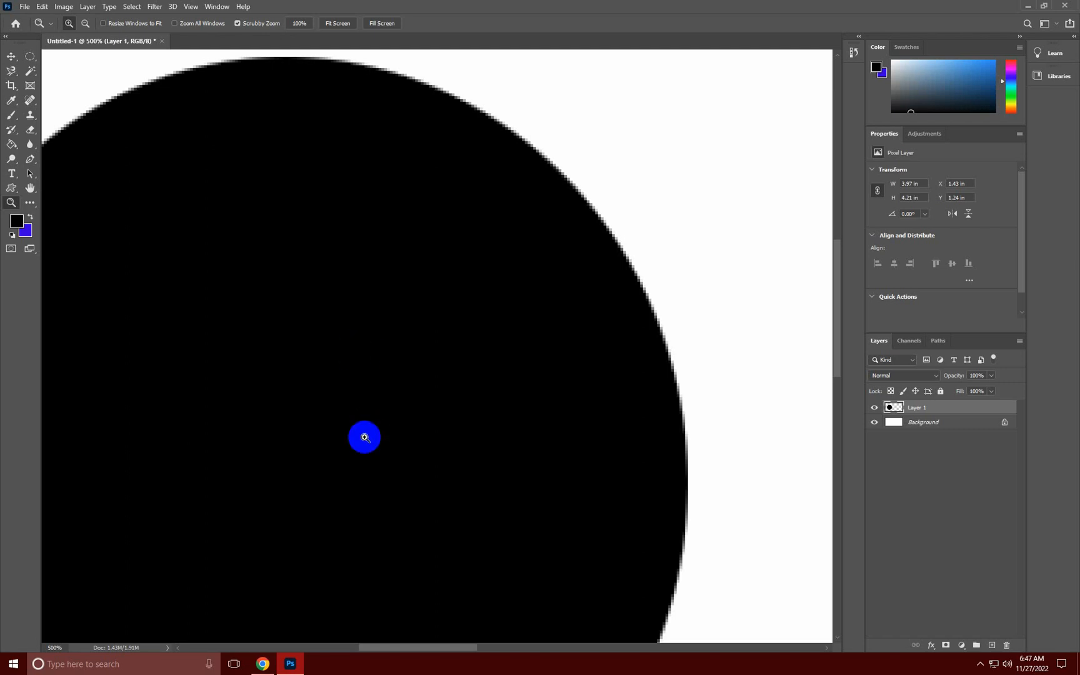
key(space)
key(space)
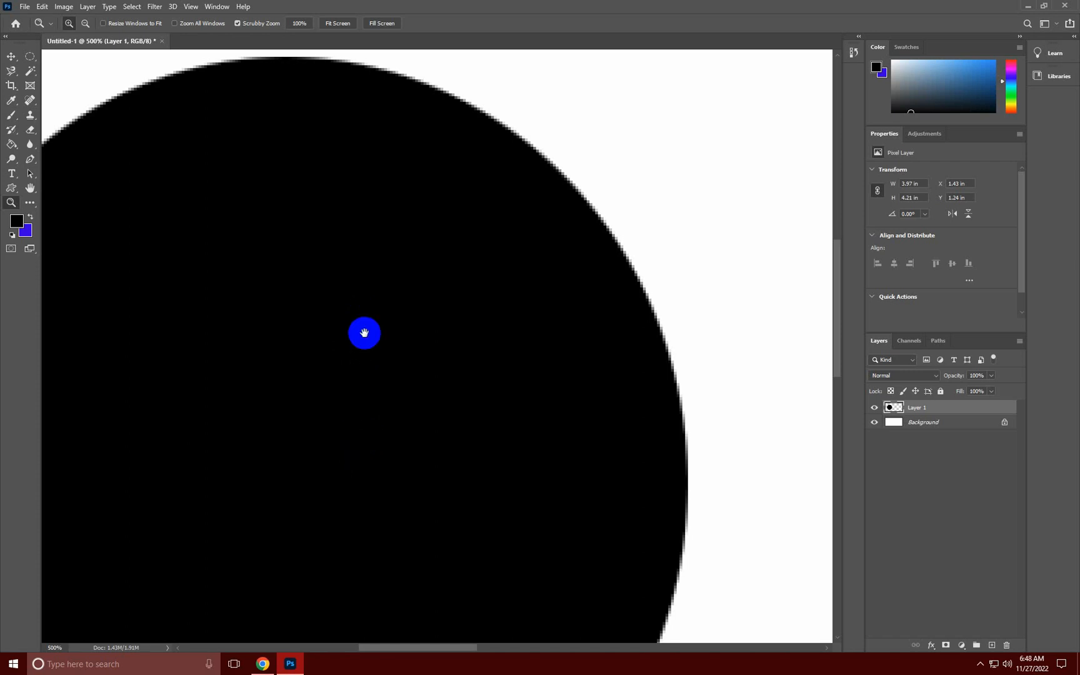
drag(364, 332, 372, 530)
key(alt)
scroll(393, 456, up, 3)
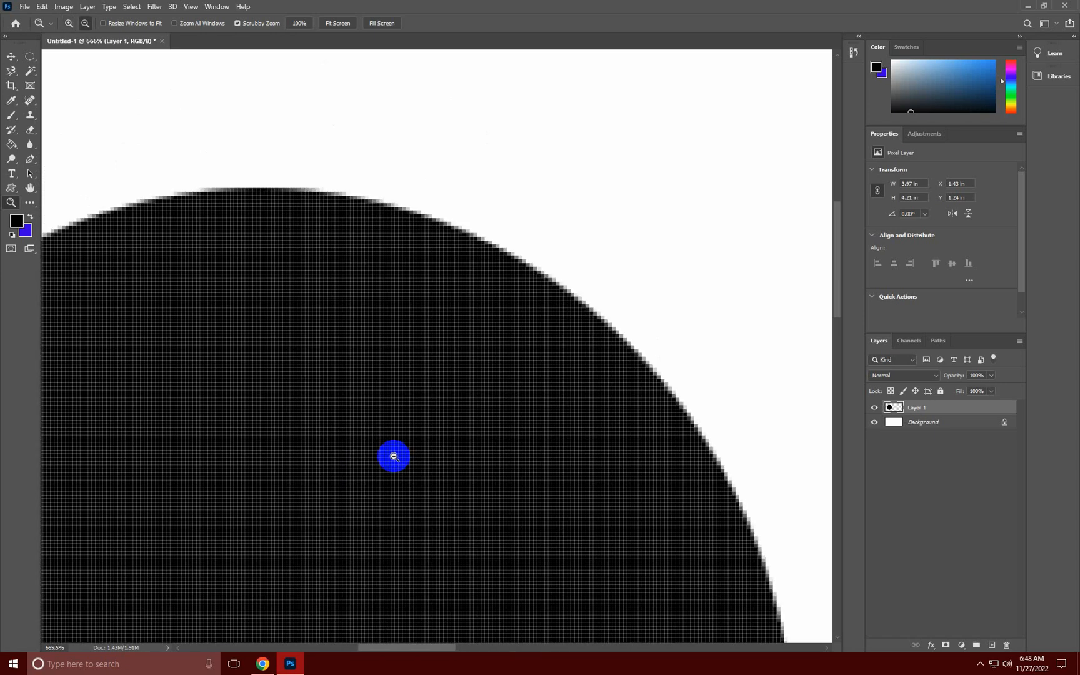
scroll(393, 456, down, 3)
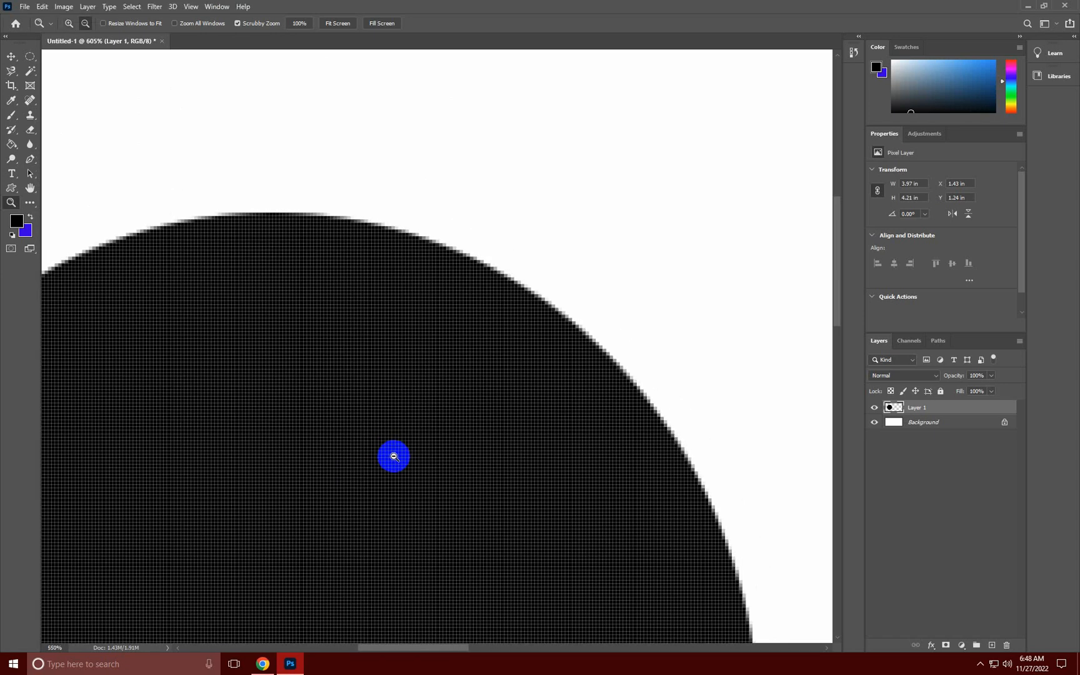
drag(443, 447, 442, 407)
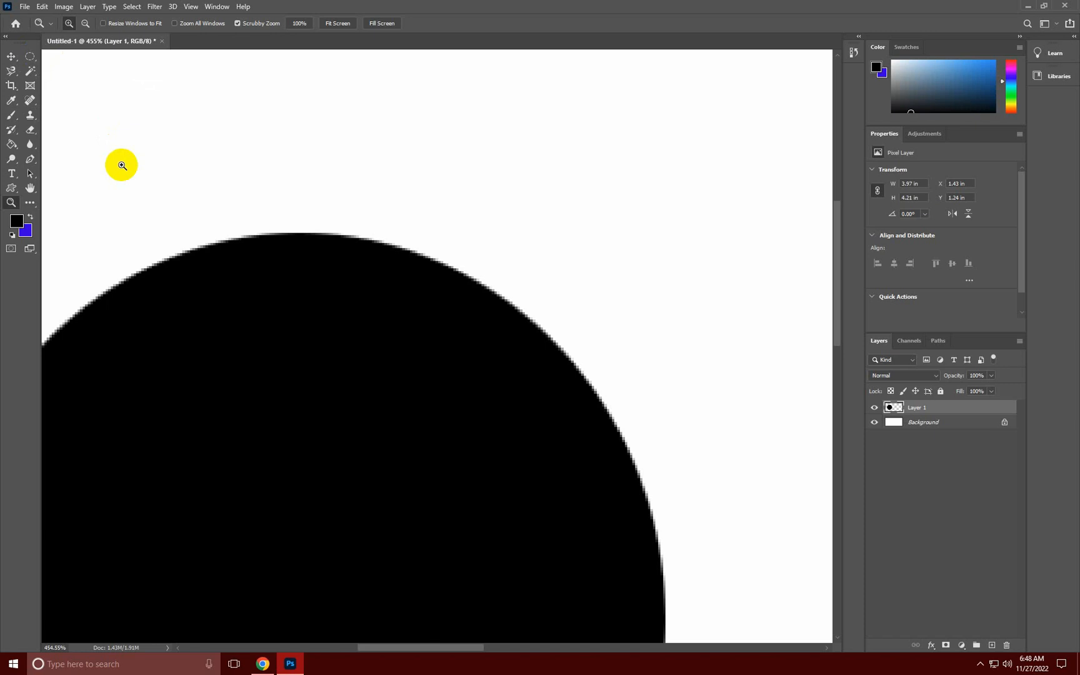
alt+click(267, 269)
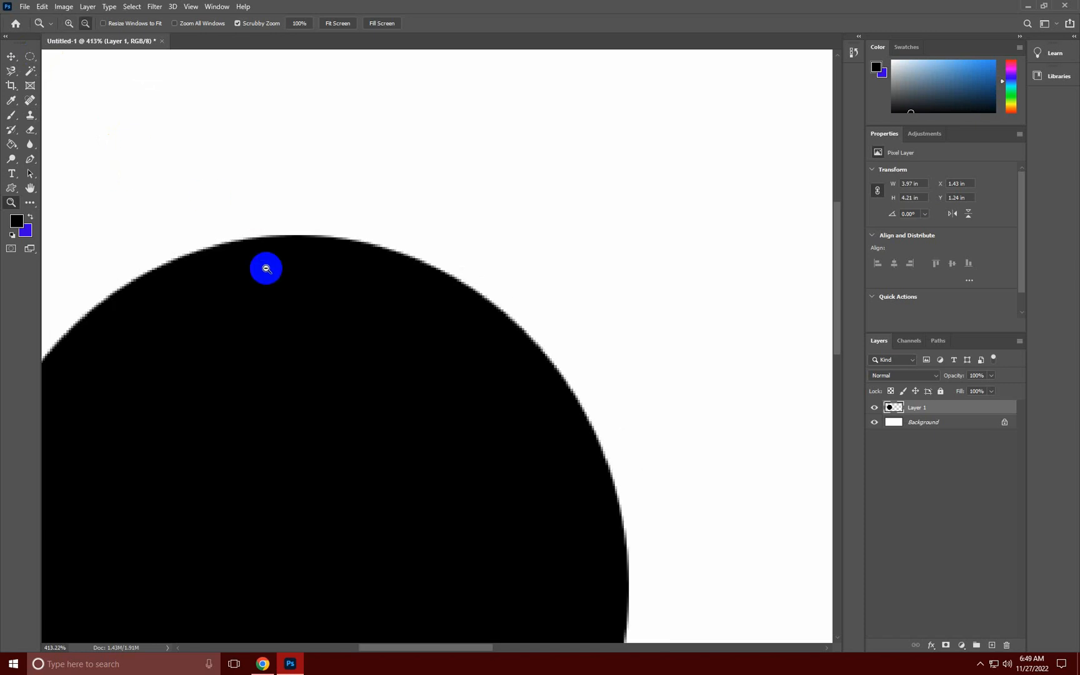
alt+click(267, 269)
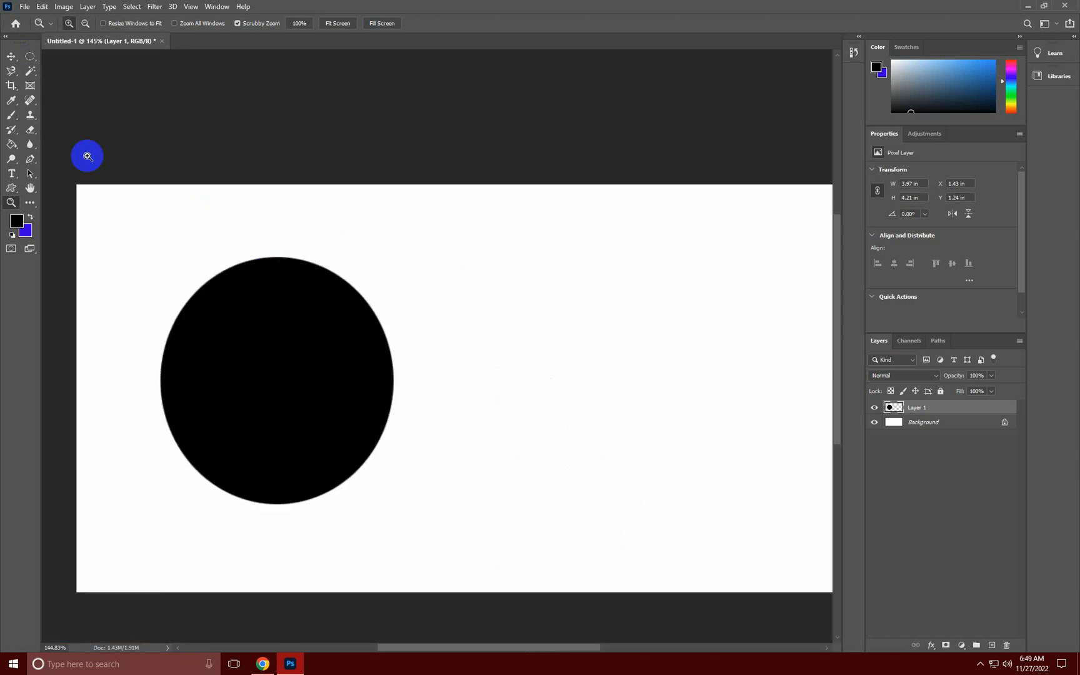
- Turn off anti-aliasing for the Elliptical Marquee tool
click(29, 57)
click(65, 67)
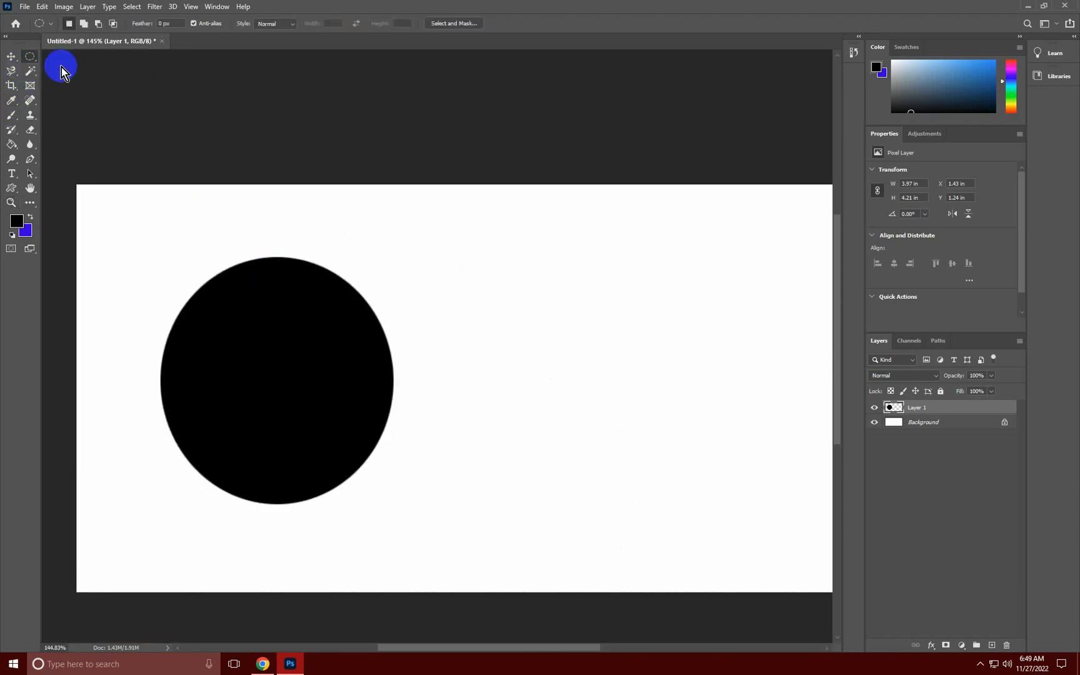
click(188, 66)
click(194, 23)
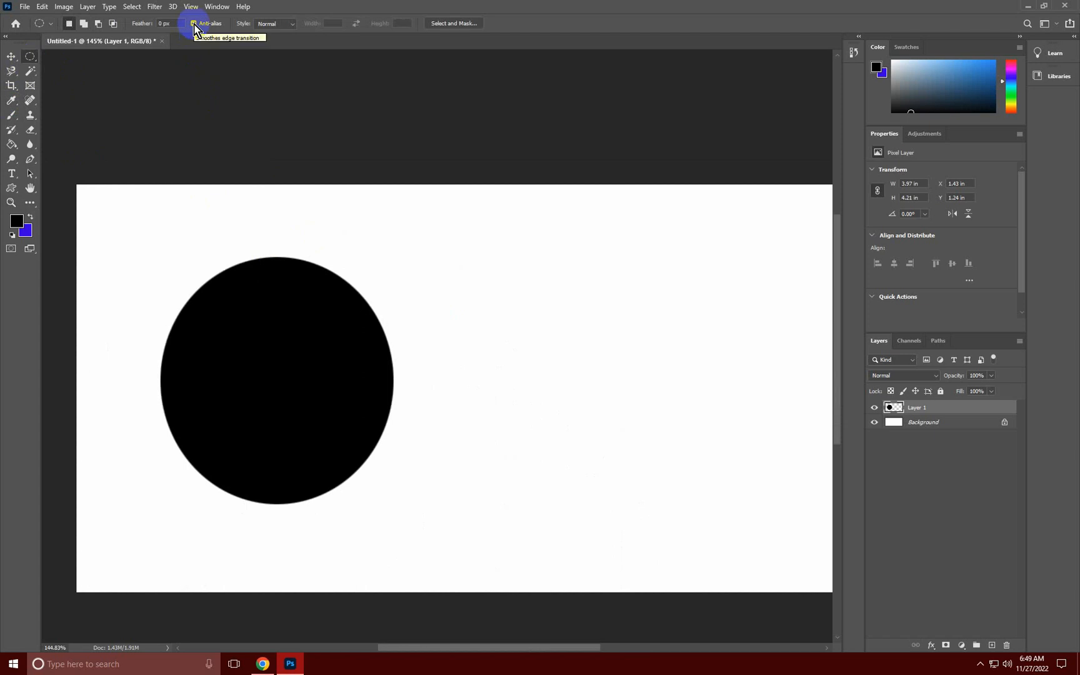
click(194, 23)
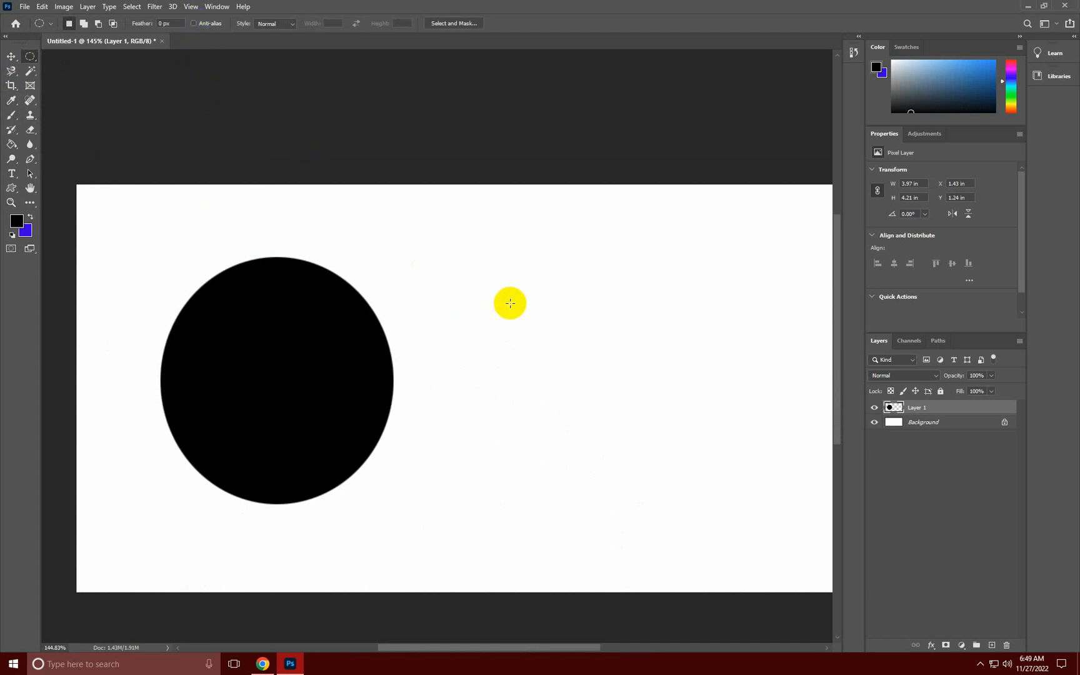
- Draw a circular selection about 3.78 x 3.78 in beside the black ellipse, fill it with black, and deselect
drag(496, 282, 717, 541)
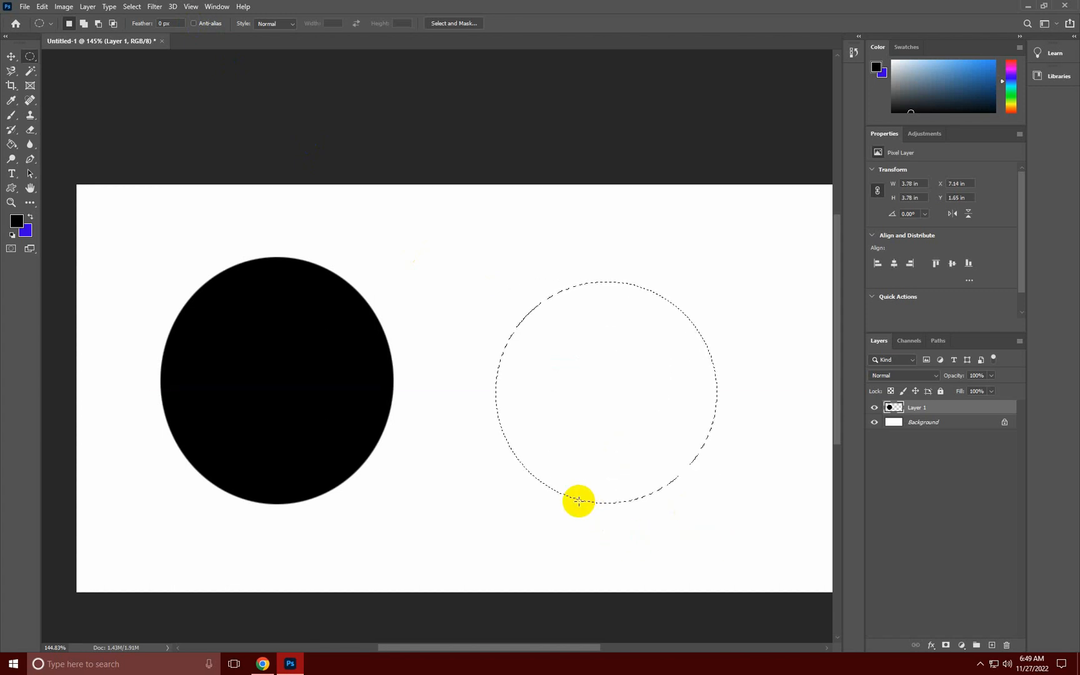
key(alt+BackSpace)
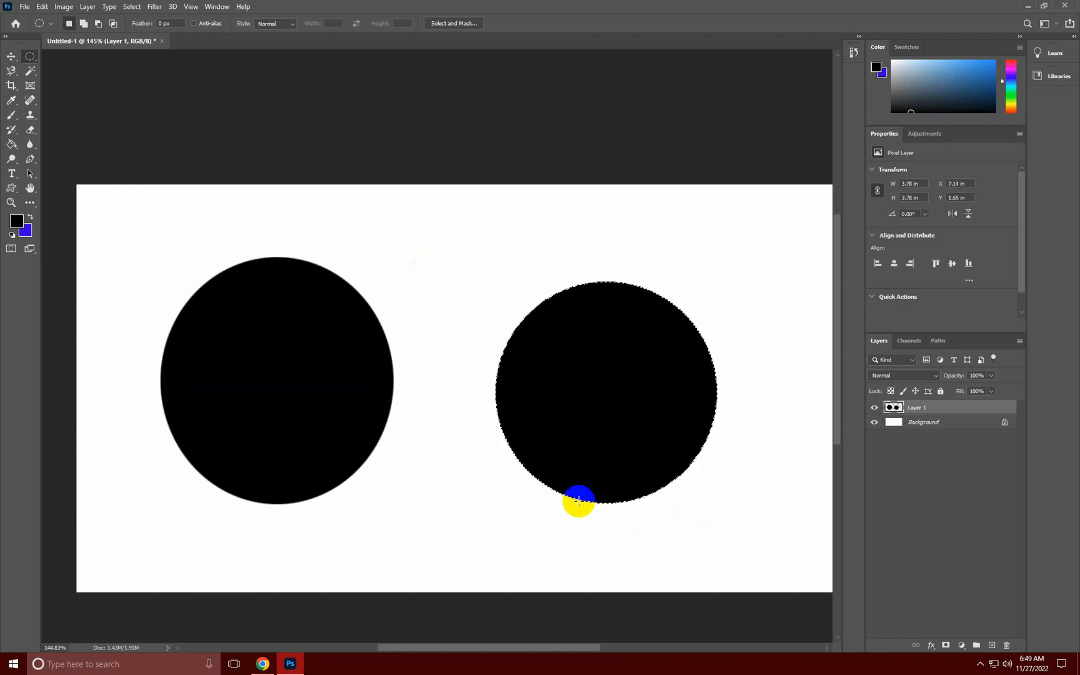
right_click(610, 463)
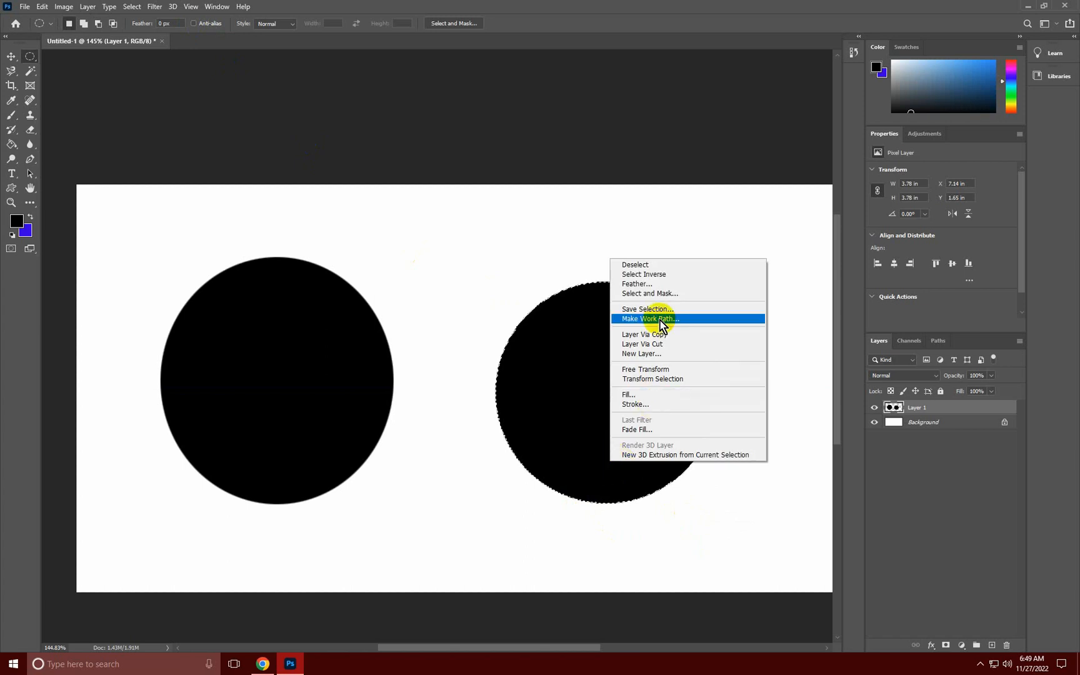
click(641, 265)
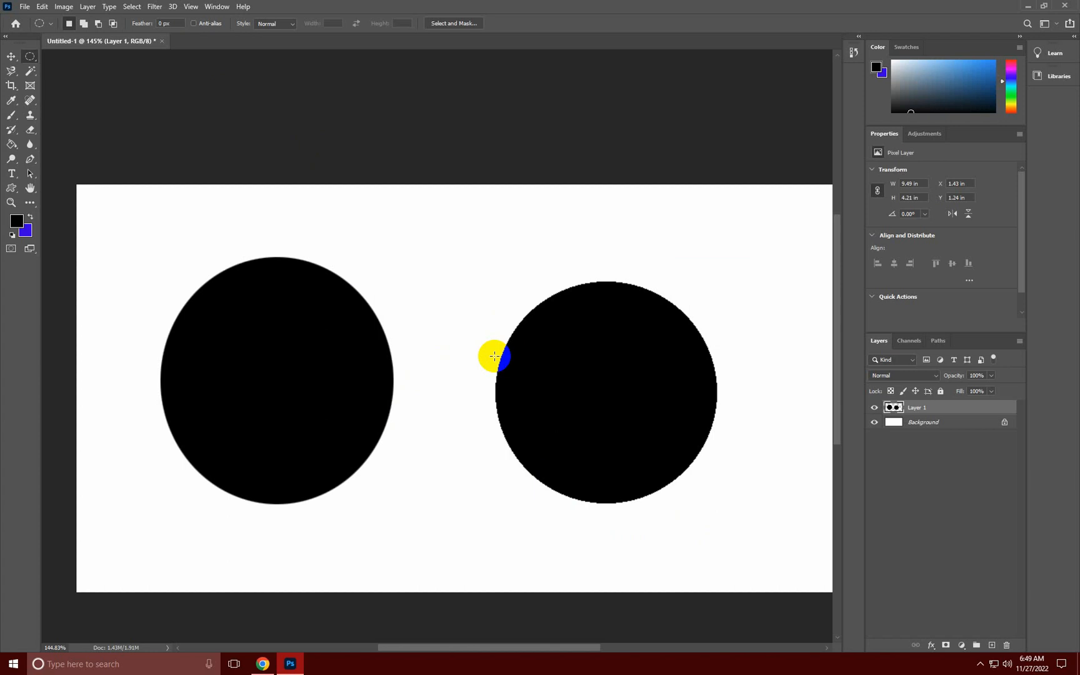
- Enclose the second black circle in an elliptical selection about 5.25 x 5.1 in, cut it, and paste it onto its own layer
scroll(494, 356, up, 4)
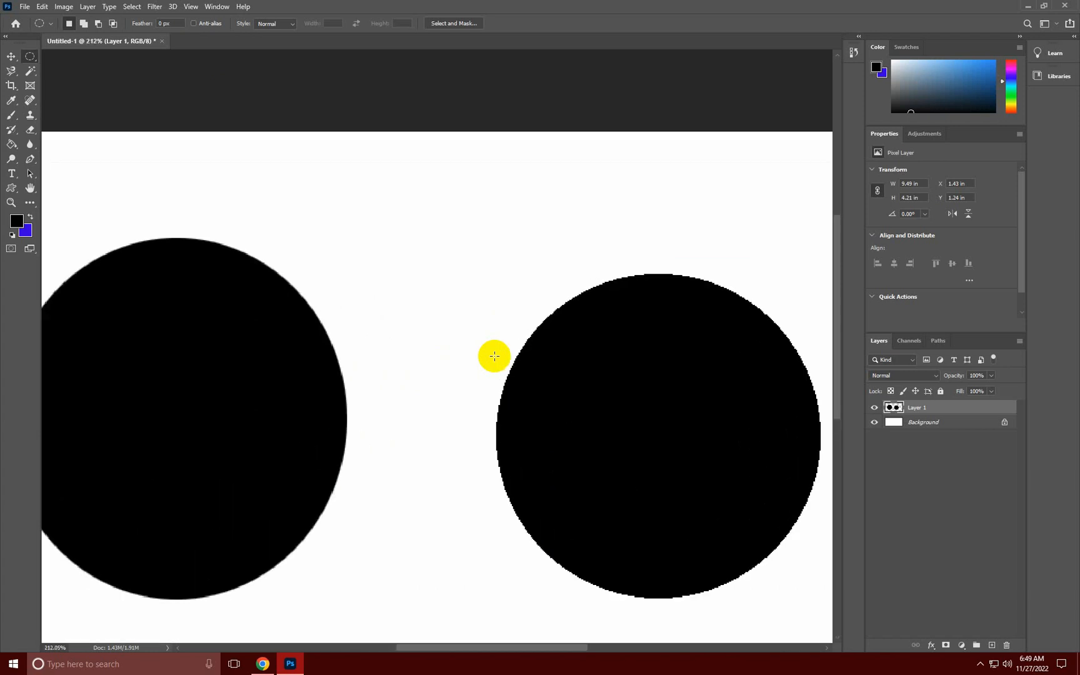
scroll(495, 357, down, 5)
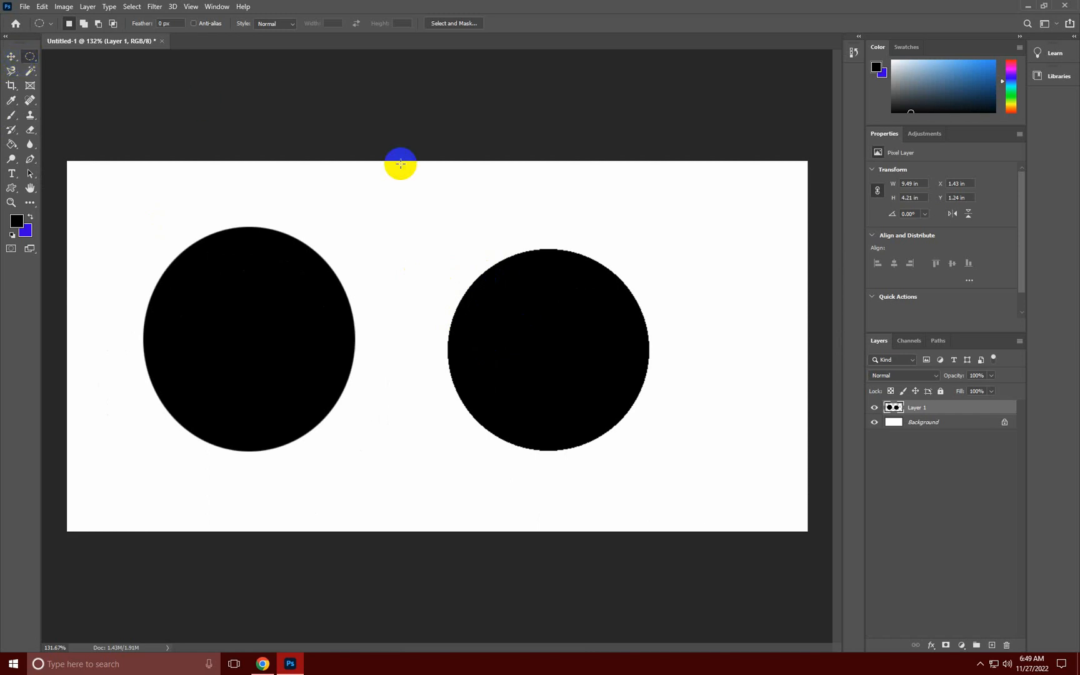
drag(429, 223, 704, 494)
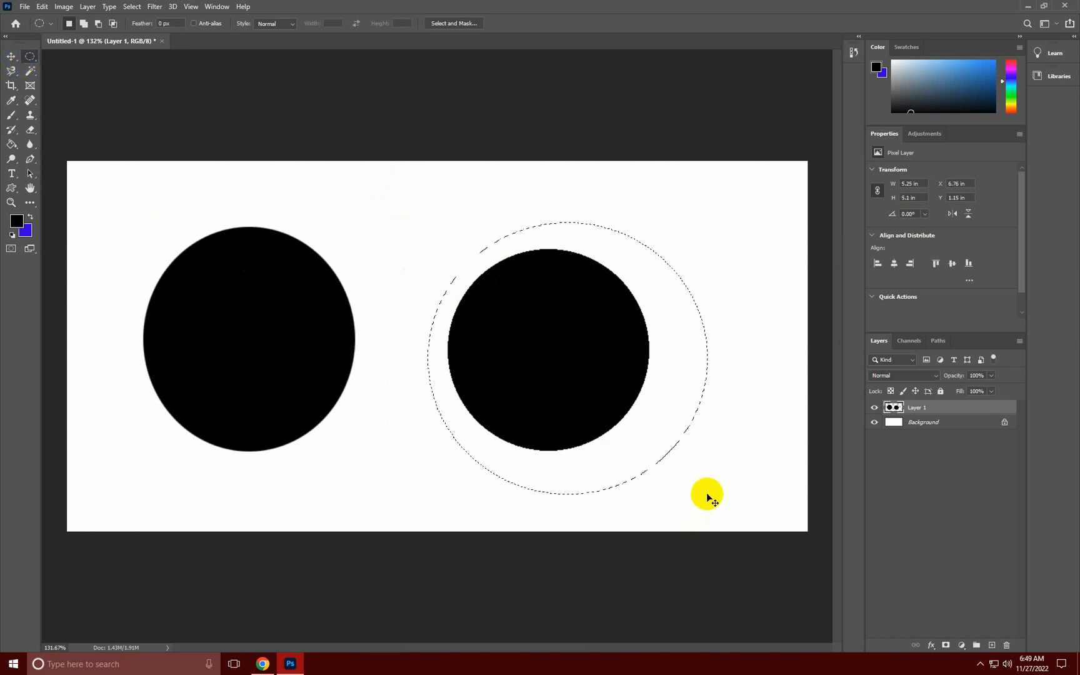
key(ctrl+x)
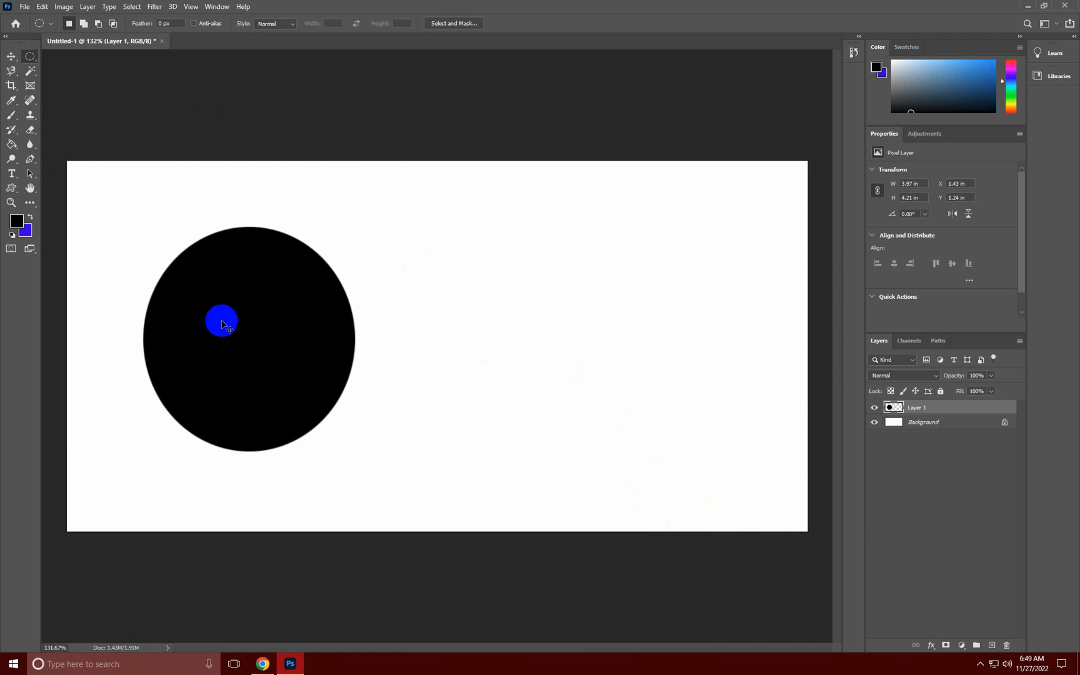
key(ctrl+v)
drag(123, 240, 158, 258)
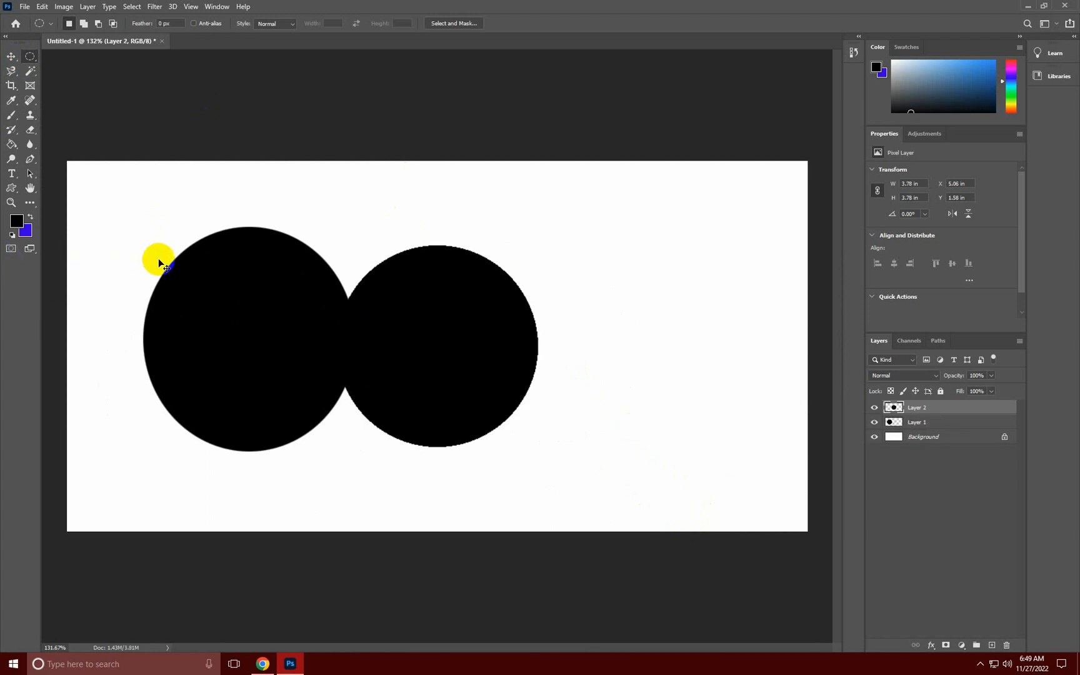
- Move the pasted circle with Free Transform so it stands just right of the larger ellipse without overlapping it
key(ctrl+t)
drag(405, 318, 446, 334)
key(Return)
- Compare the facing edges of the two black shapes at high magnification, then return to a view of both whole shapes
scroll(308, 431, up, 4)
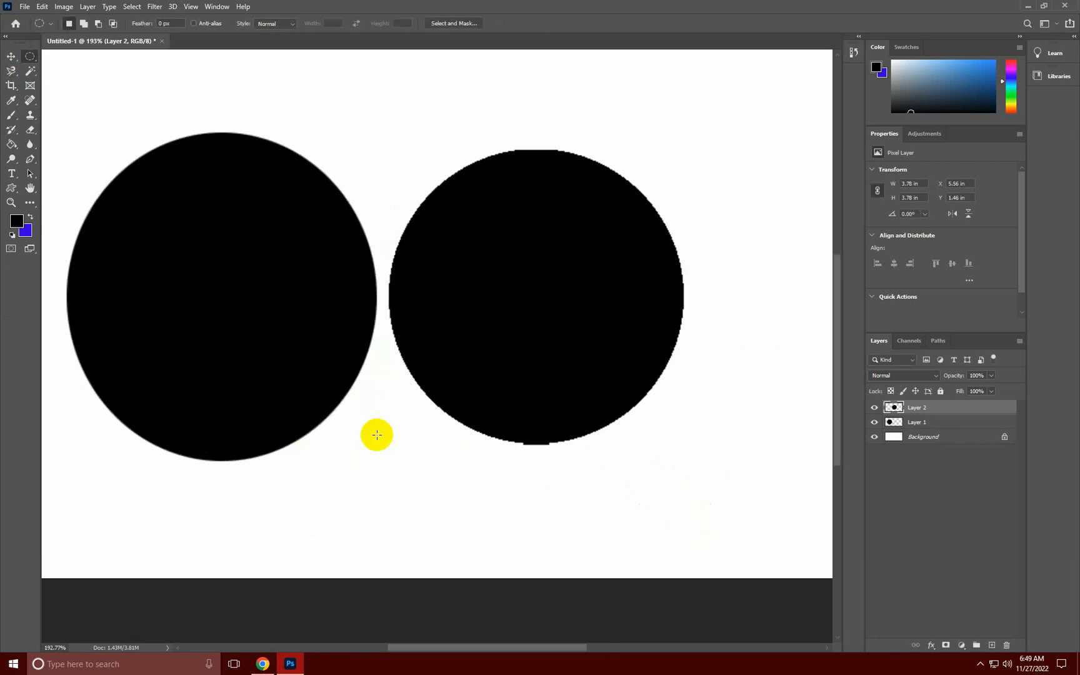
scroll(442, 439, up, 4)
scroll(403, 444, up, 4)
drag(337, 201, 349, 424)
scroll(350, 424, up, 4)
scroll(350, 424, down, 2)
drag(335, 390, 337, 472)
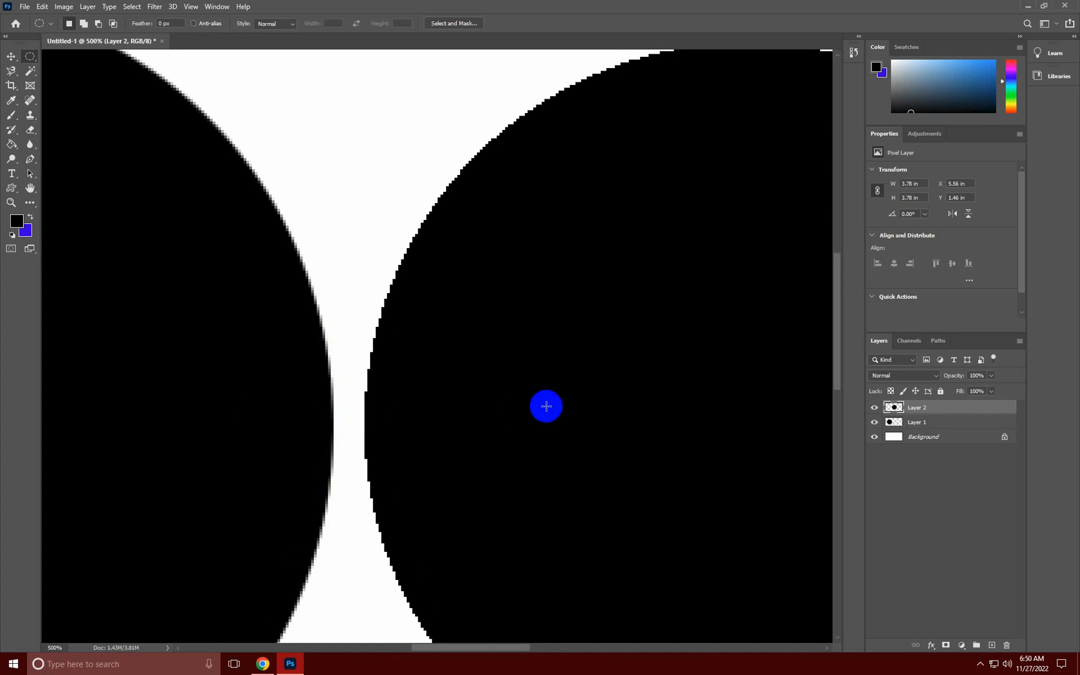
click(369, 384)
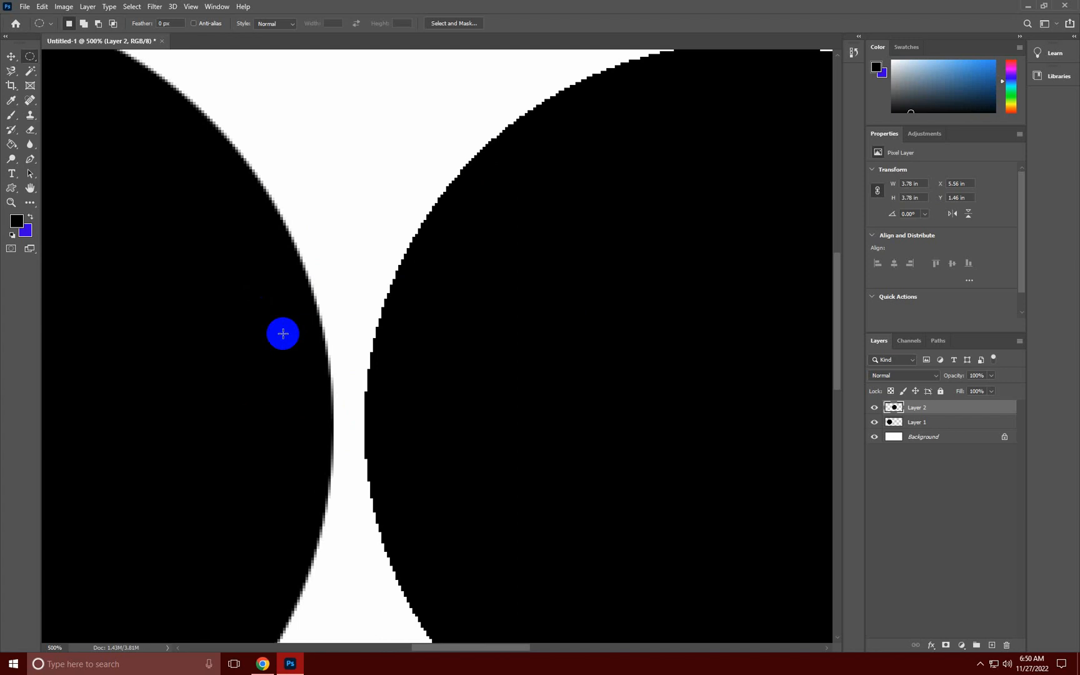
click(298, 282)
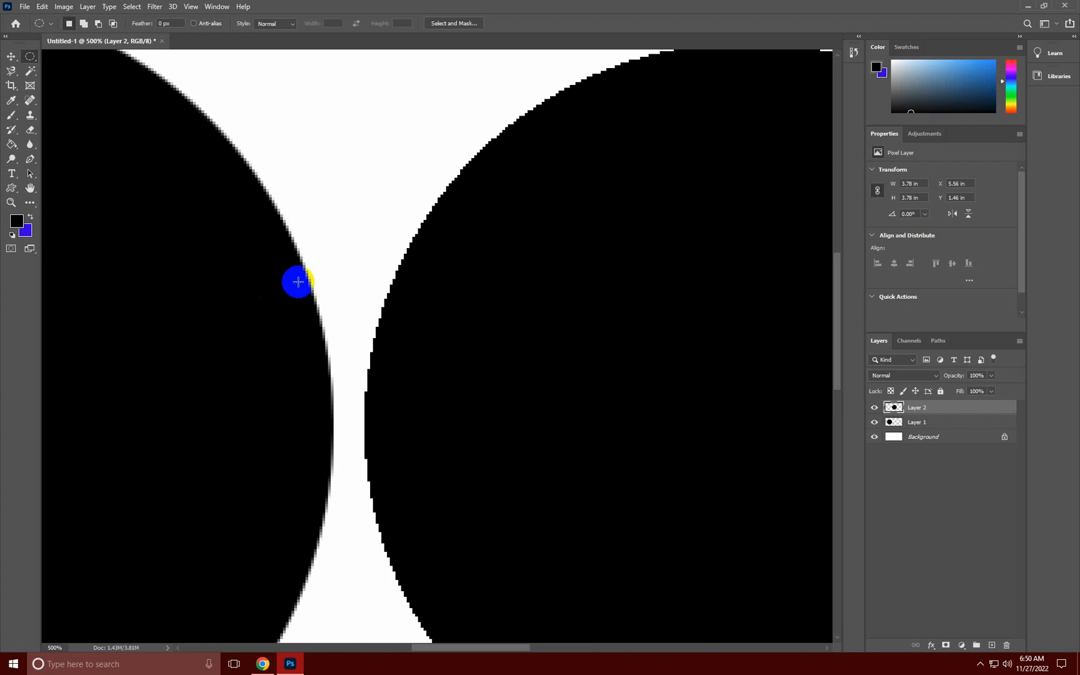
scroll(405, 283, down, 6)
scroll(407, 287, down, 3)
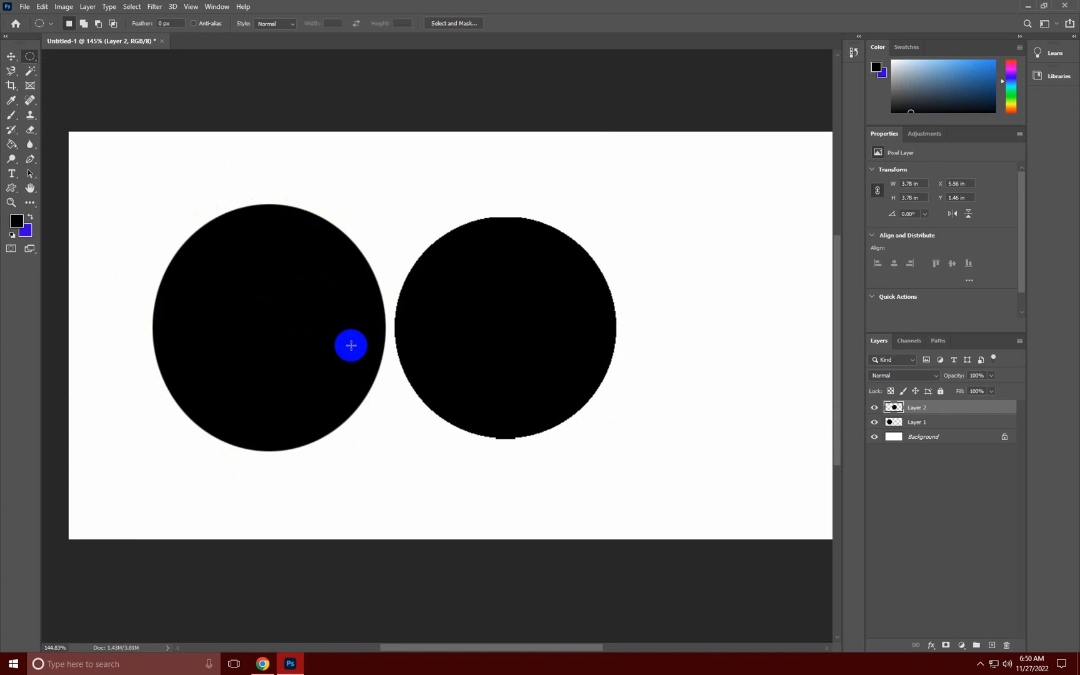
click(430, 251)
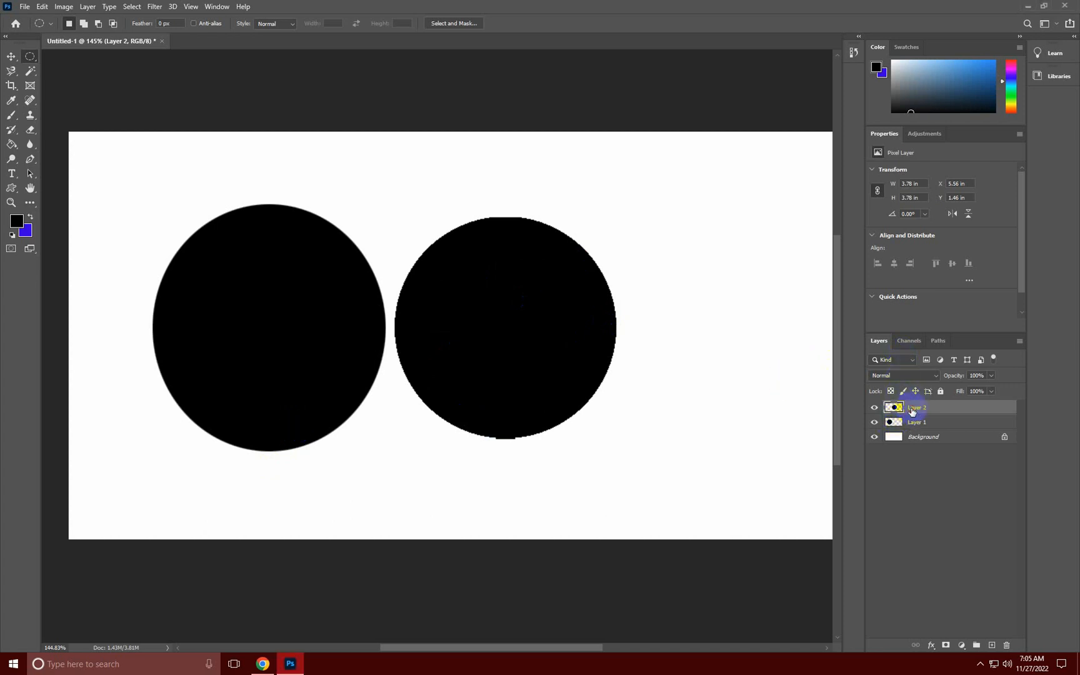
- Delete both layers holding the black shapes, leaving only the white Background
key(Delete)
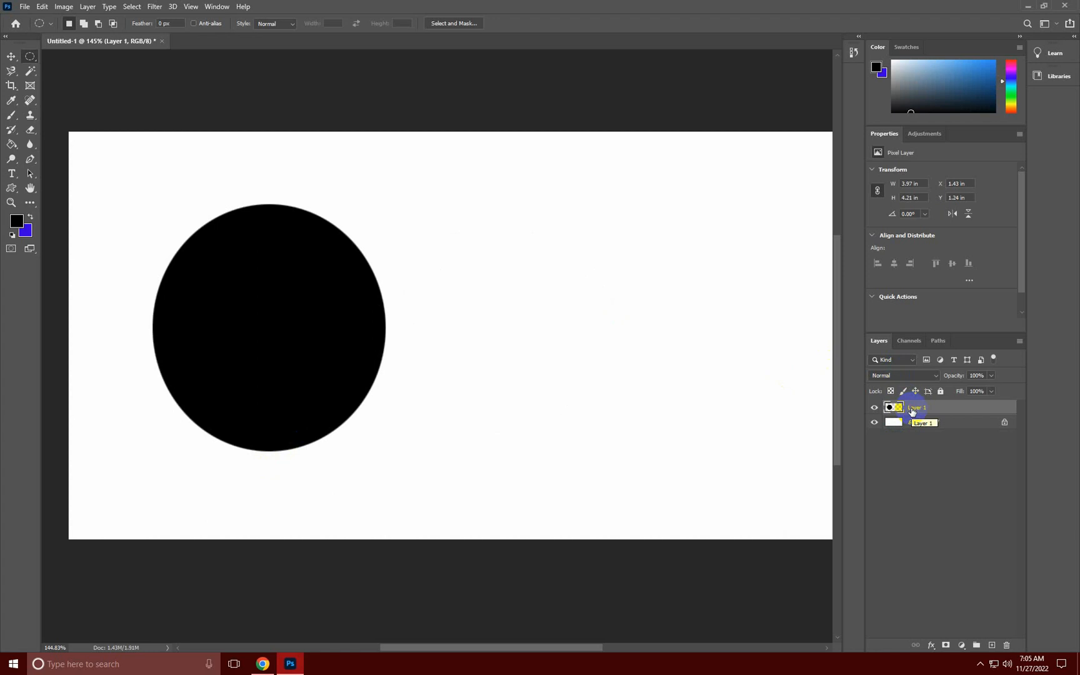
key(Delete)
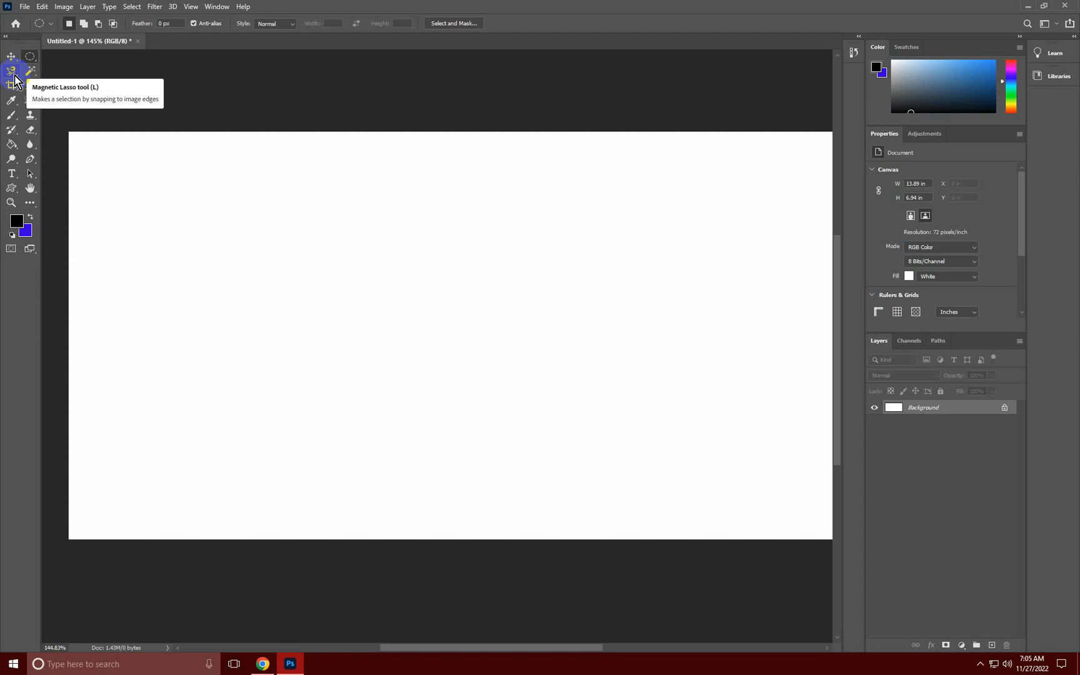
- Switch to the Lasso tool and draw a large rounded freehand selection left of the canvas centre
click(14, 76)
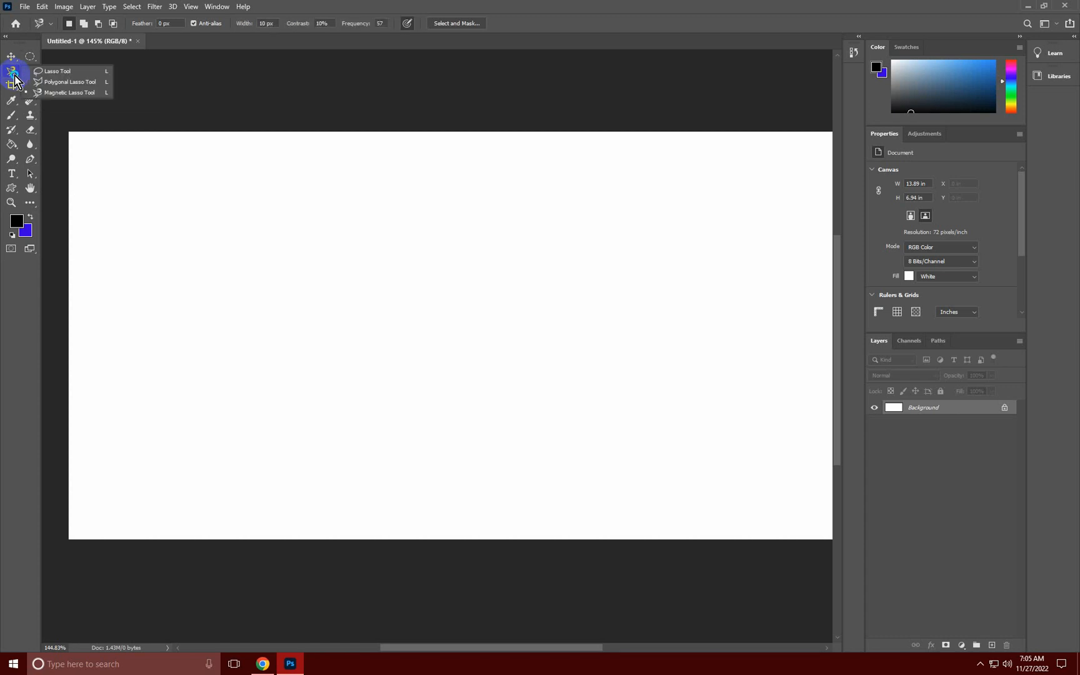
click(64, 75)
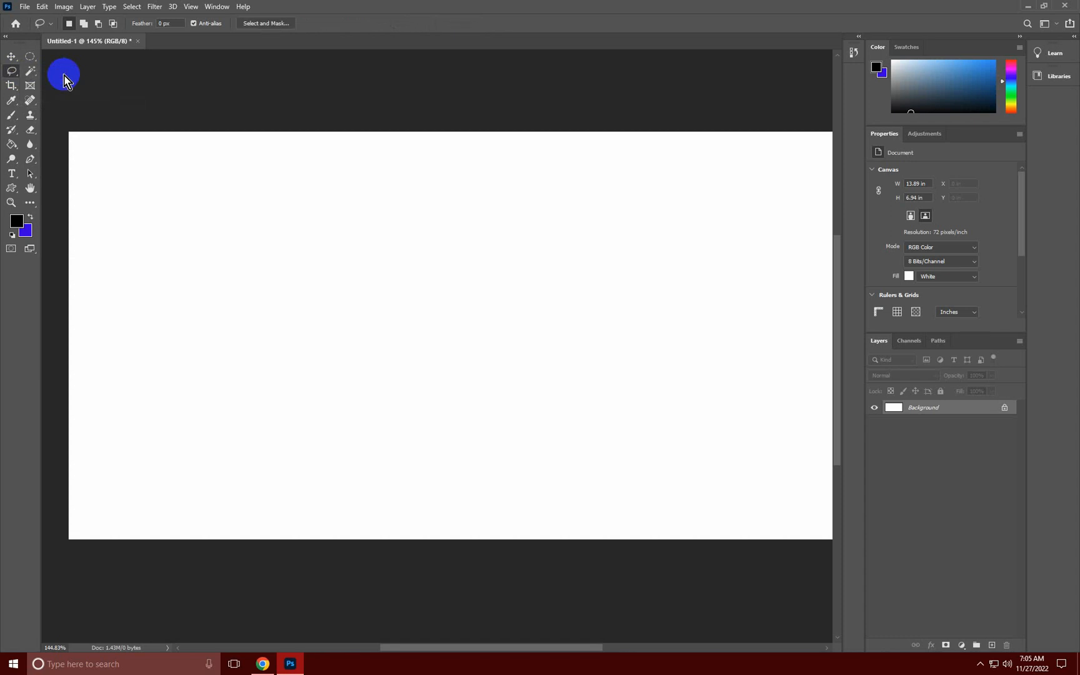
click(16, 74)
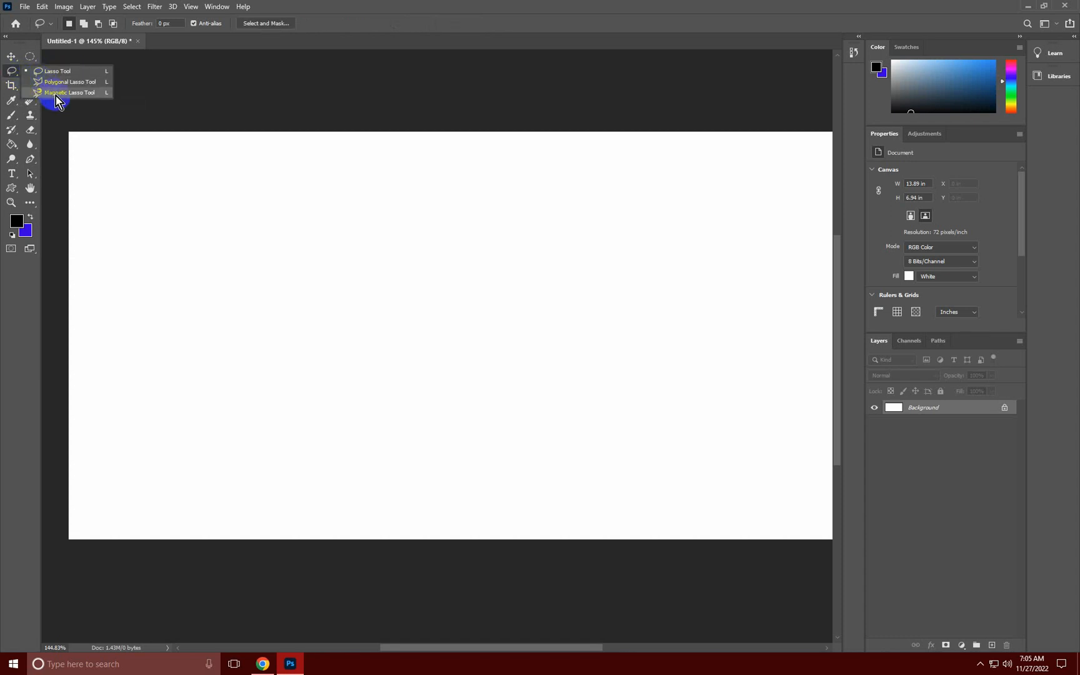
click(63, 76)
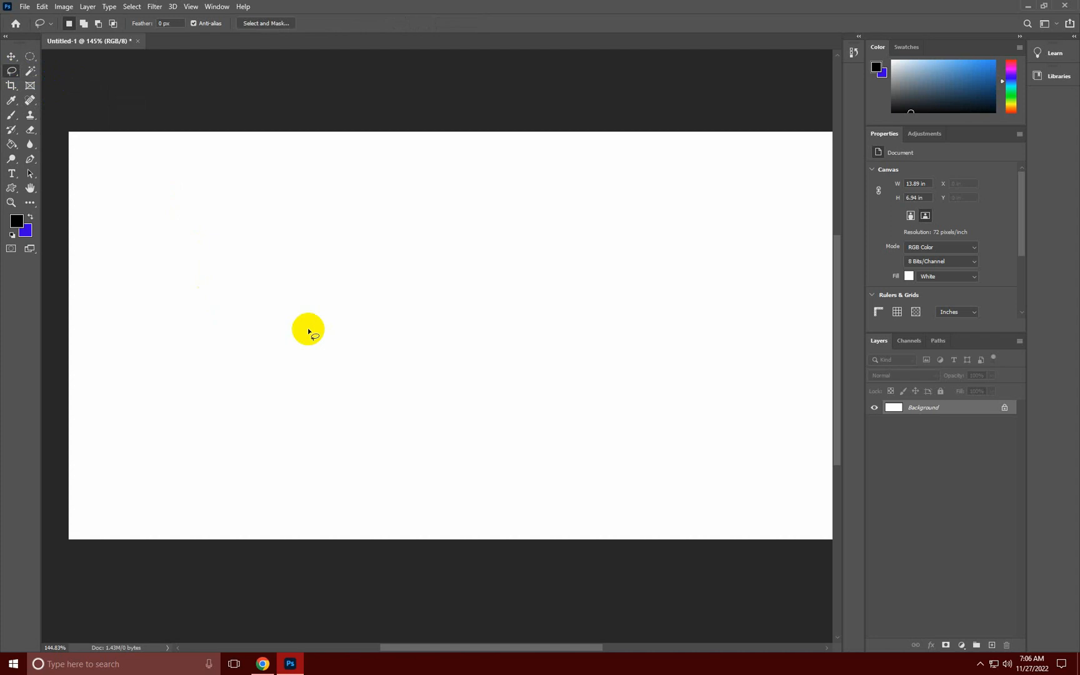
click(267, 213)
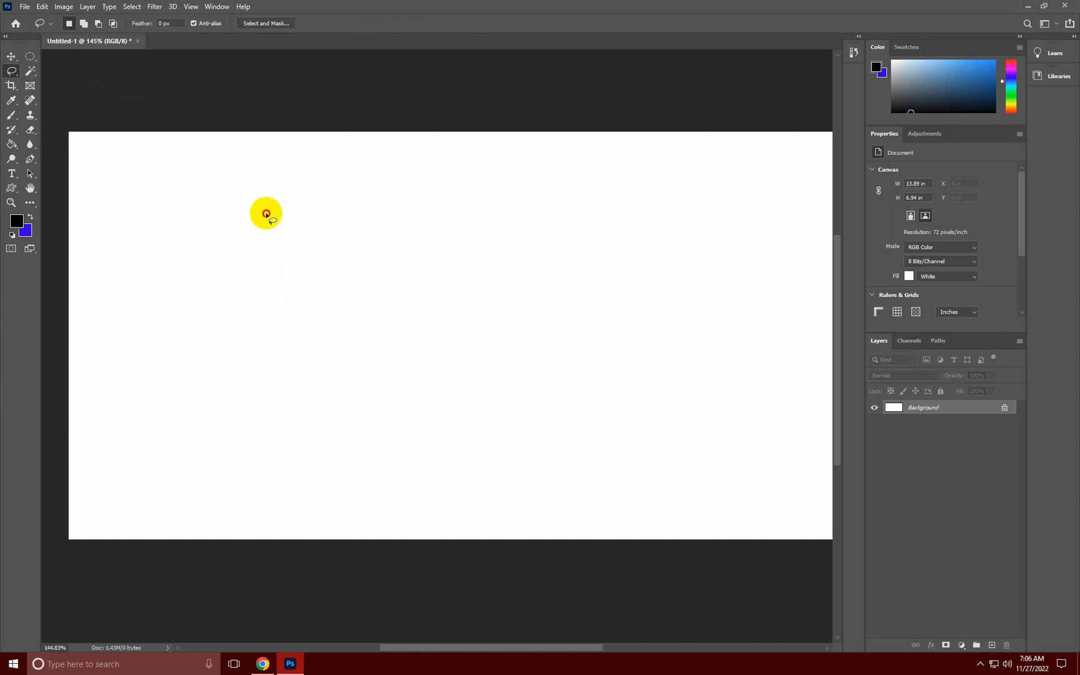
mouse_move(327, 203)
mouse_down()
mouse_move(244, 272)
mouse_move(232, 392)
mouse_move(300, 447)
mouse_move(416, 451)
mouse_move(489, 408)
mouse_move(503, 353)
mouse_move(492, 317)
mouse_move(453, 250)
mouse_move(416, 215)
mouse_move(322, 206)
mouse_up()
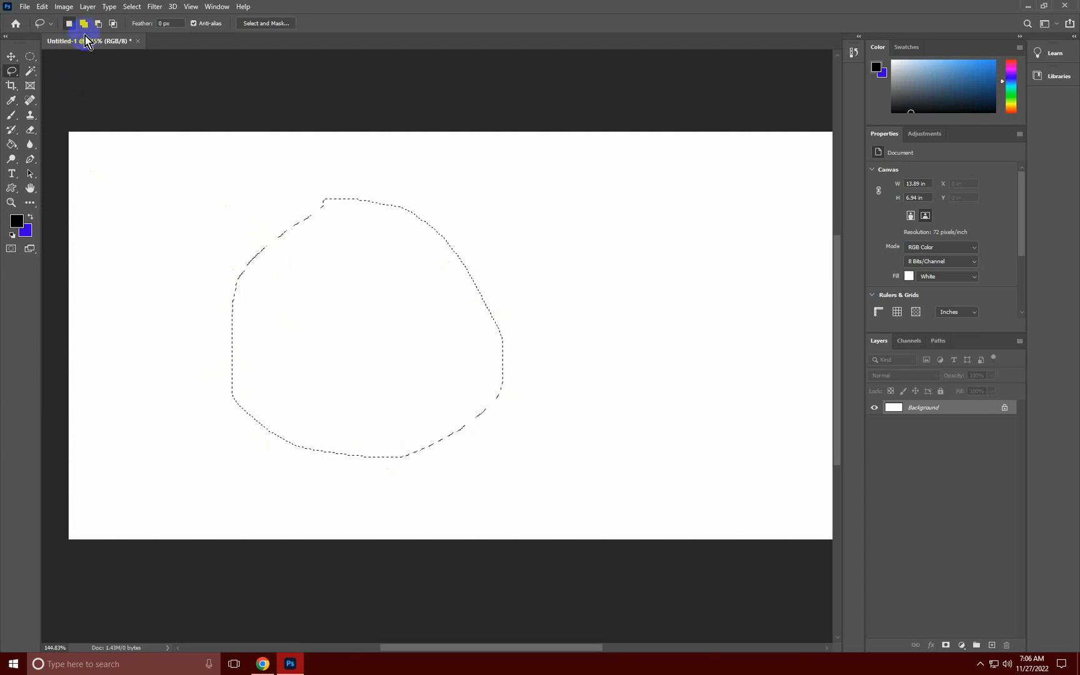
- Add a freehand lobe to the selection's right side and subtract a notch from its upper edge between the two lobes
key(shift)
mouse_move(501, 247)
mouse_down()
mouse_move(442, 324)
mouse_move(434, 388)
mouse_move(494, 424)
mouse_move(573, 404)
mouse_move(577, 286)
mouse_move(548, 255)
mouse_move(501, 245)
mouse_up()
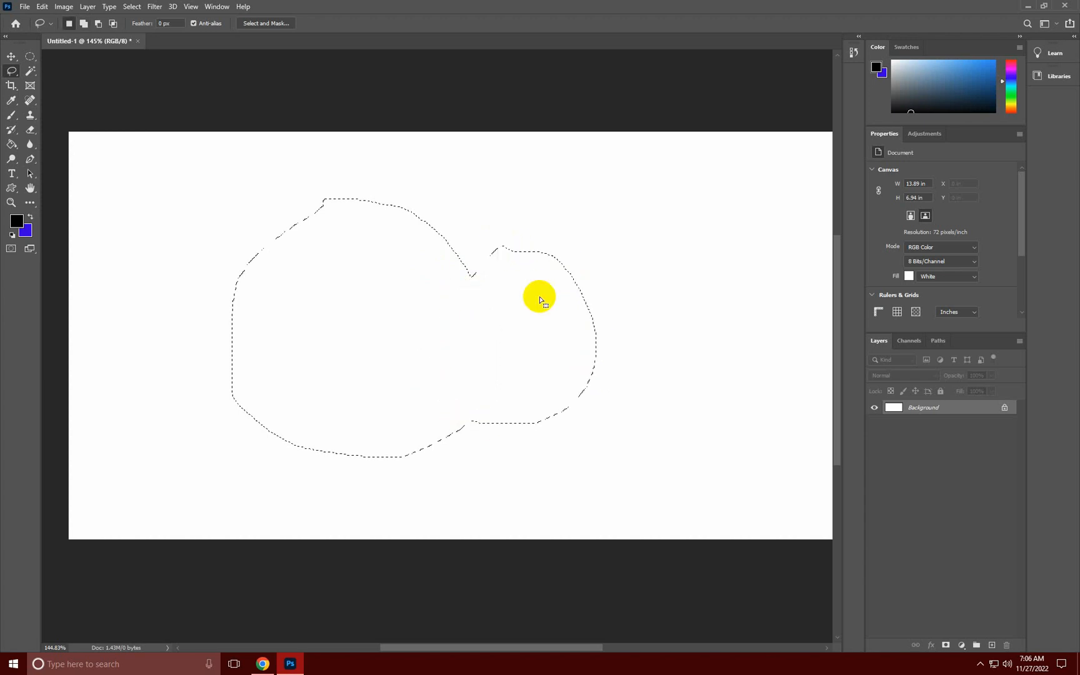
key(alt)
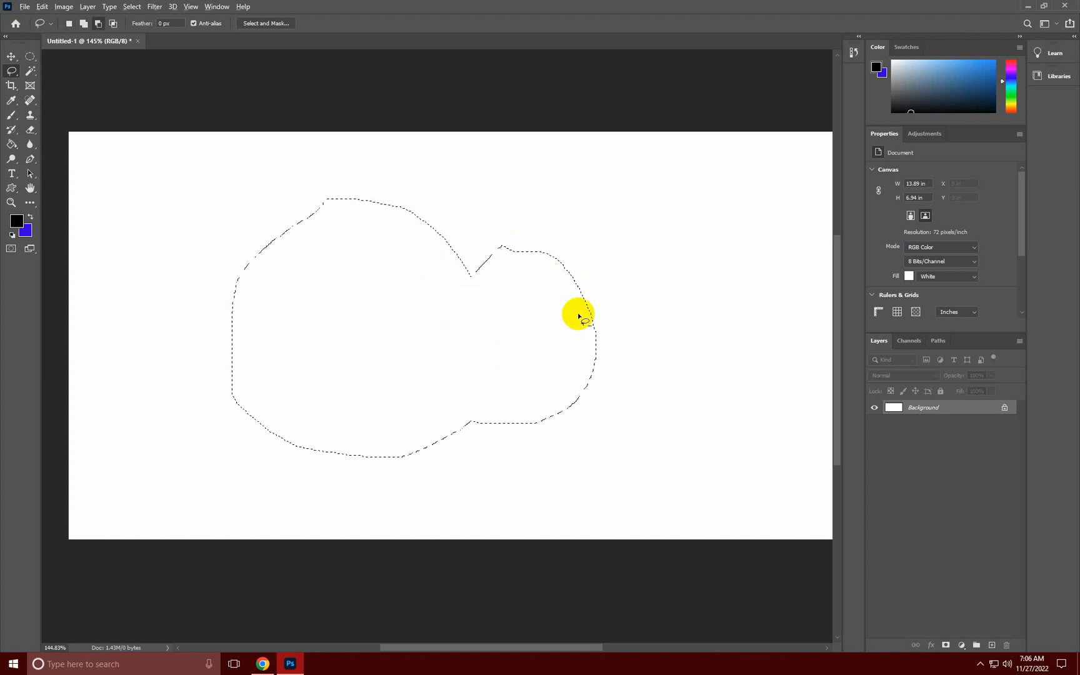
mouse_move(474, 191)
mouse_down()
mouse_move(388, 268)
mouse_move(511, 255)
mouse_move(484, 193)
mouse_move(473, 191)
mouse_up()
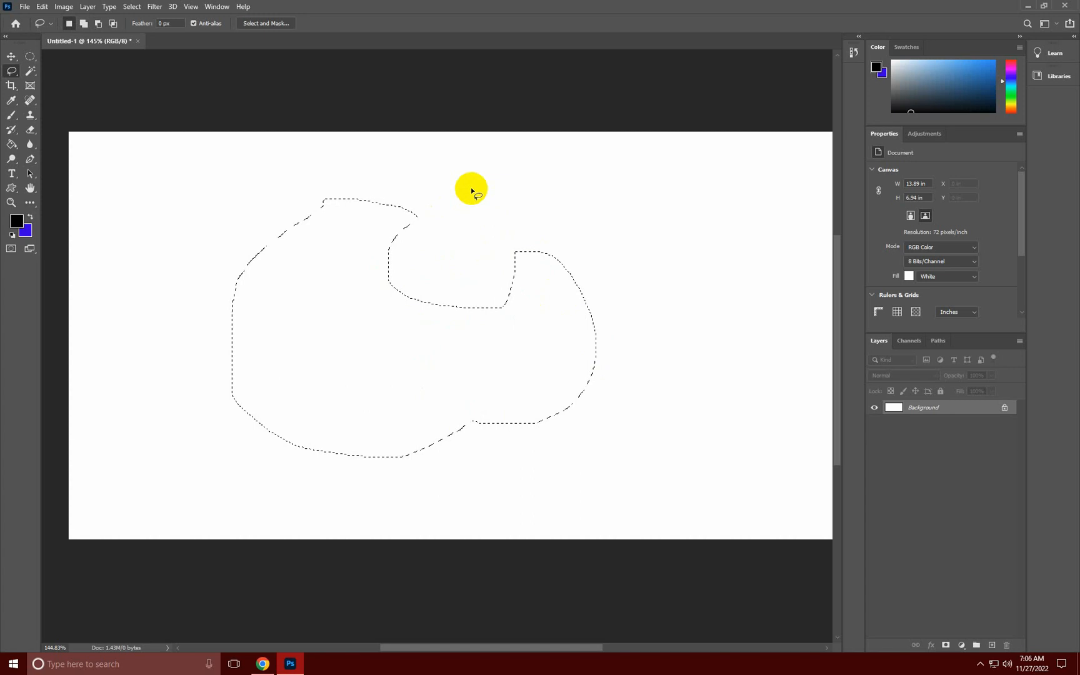
- Subtract the large left part of the freehand selection, keeping only the lobe on its right
key(shift)
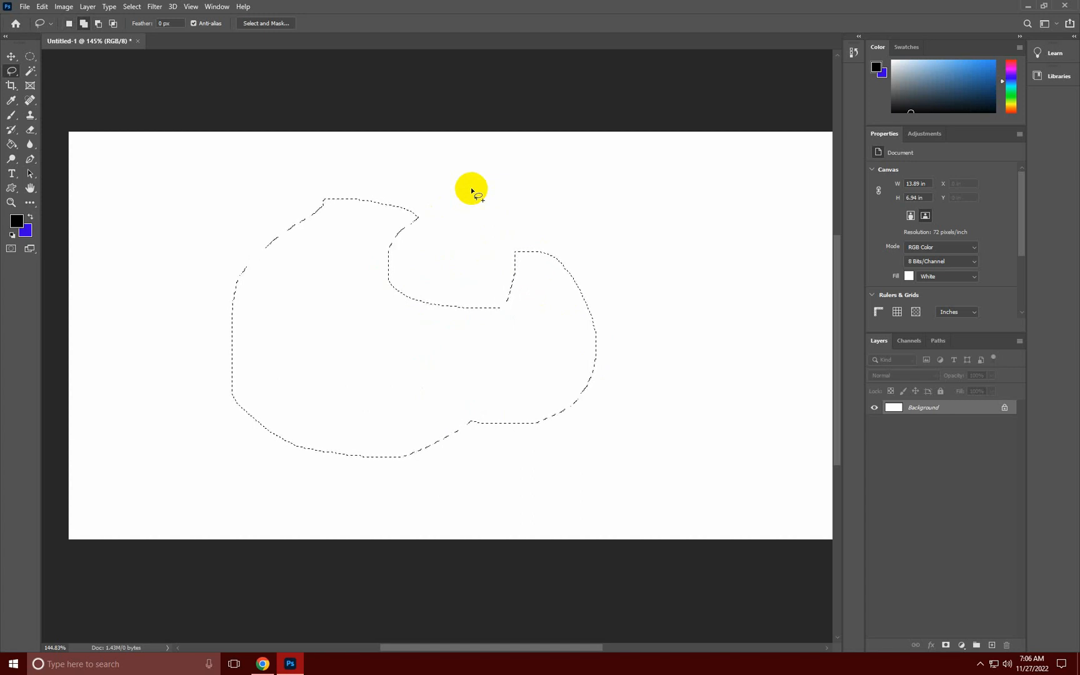
key(alt)
mouse_move(527, 224)
mouse_down()
mouse_move(498, 247)
mouse_move(480, 342)
mouse_move(496, 410)
mouse_up()
mouse_move(628, 335)
mouse_down()
mouse_move(554, 229)
mouse_move(526, 223)
mouse_up()
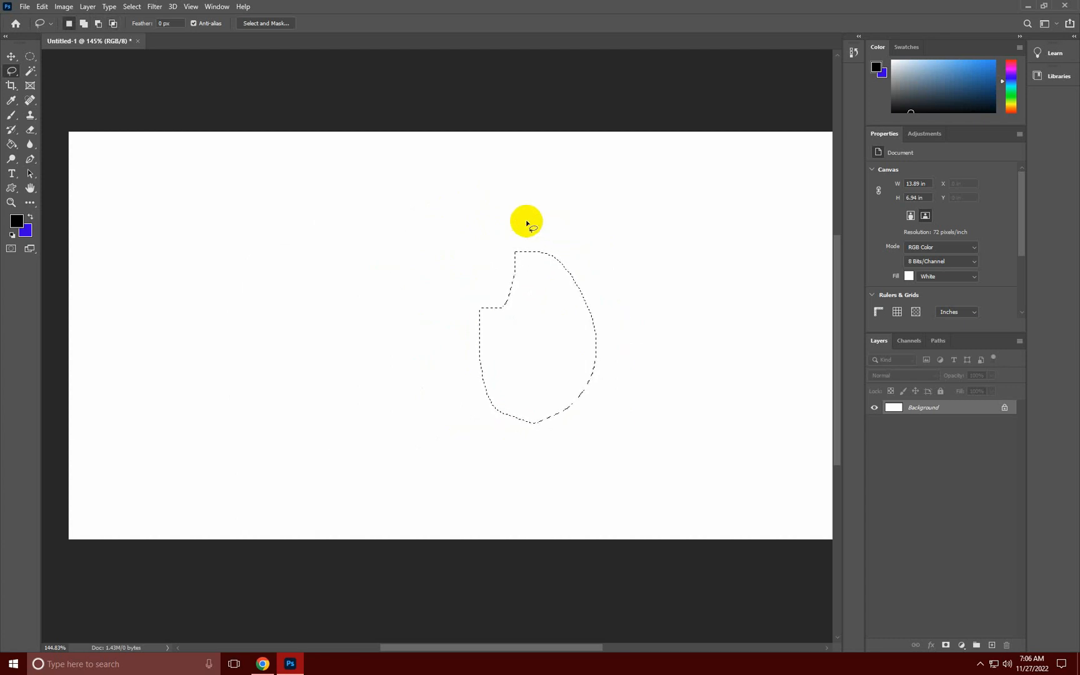
- Reset the foreground and background colours to default black and white, and clear the remaining lasso selection
key(d)
click(167, 172)
- Draw a wide eight-cornered selection across the upper middle of the canvas with the Polygonal Lasso tool, then deselect it
right_click(7, 74)
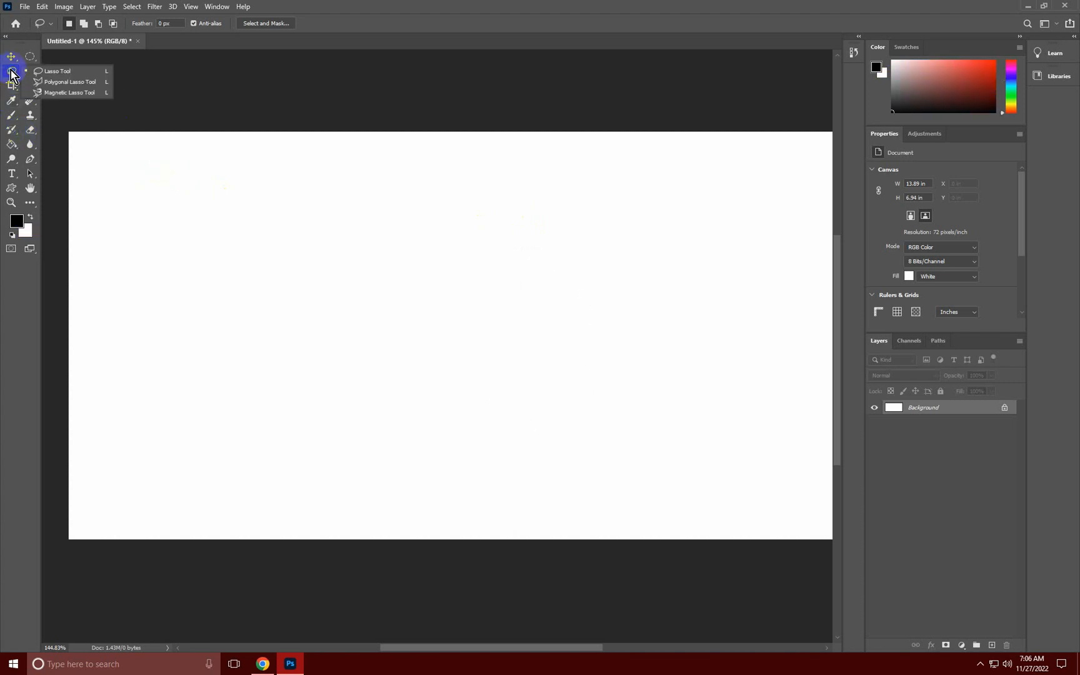
click(43, 83)
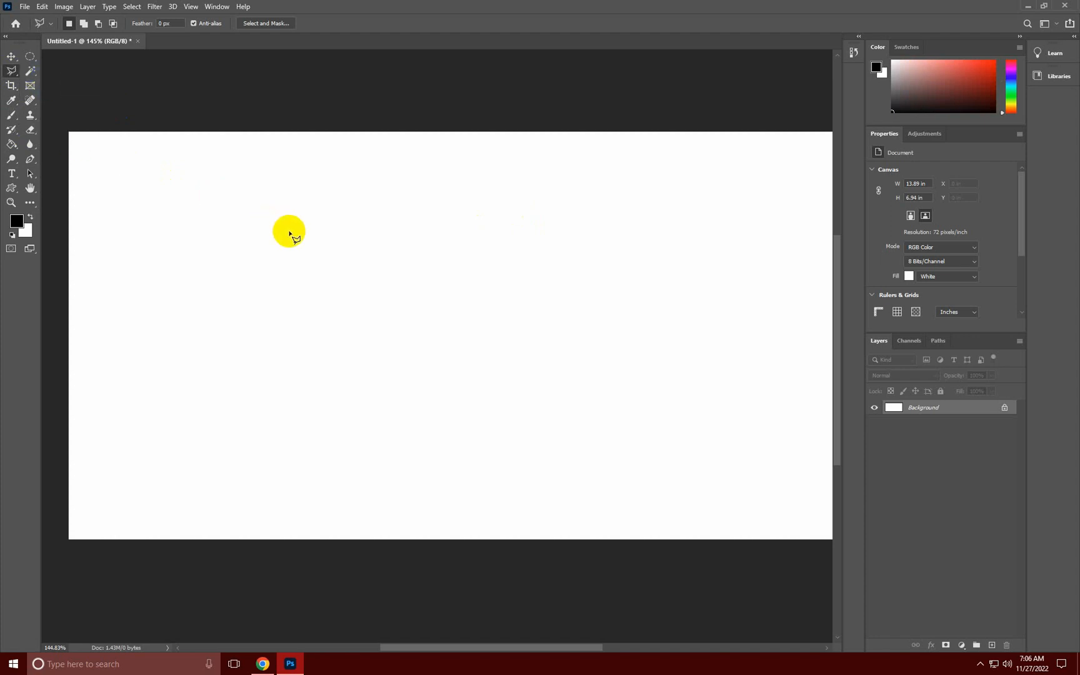
click(212, 241)
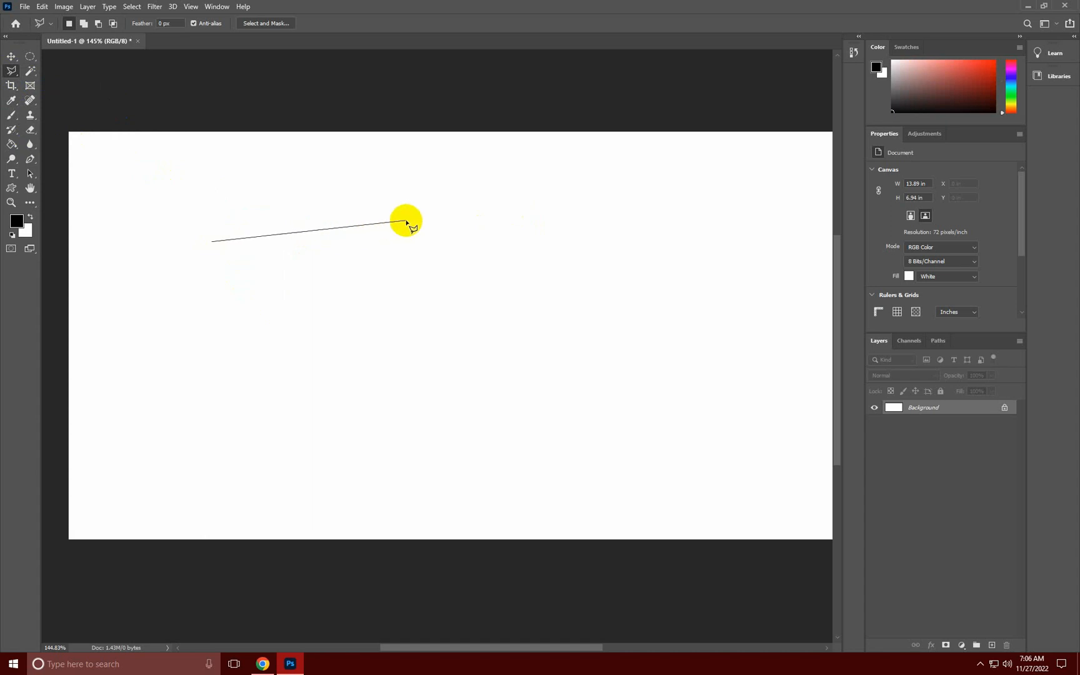
click(374, 213)
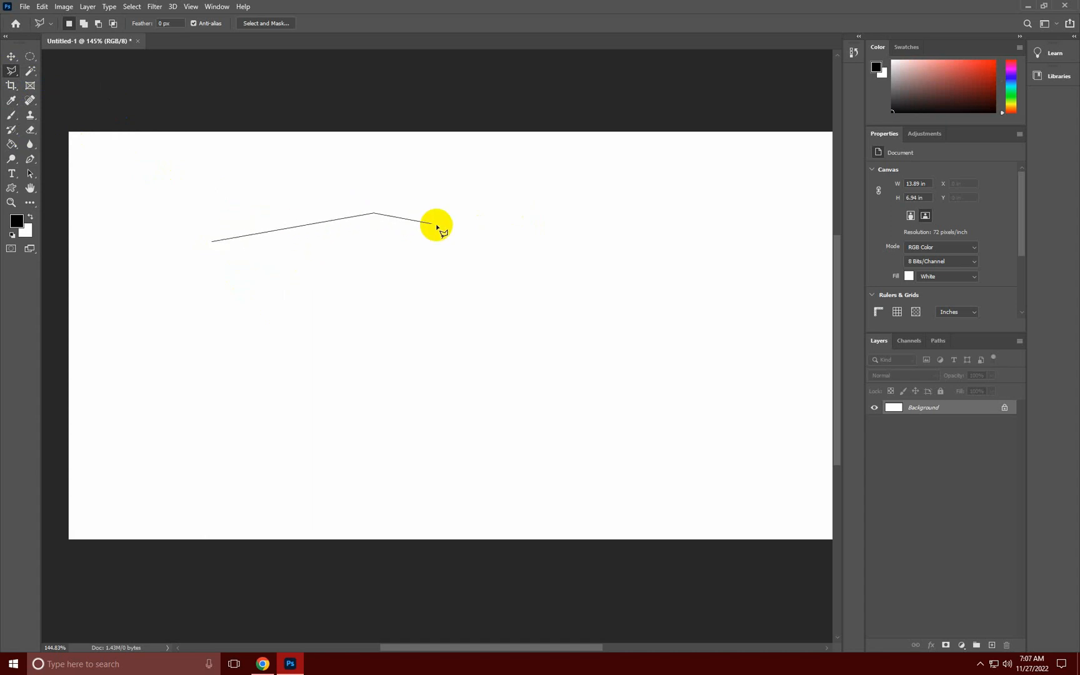
click(547, 227)
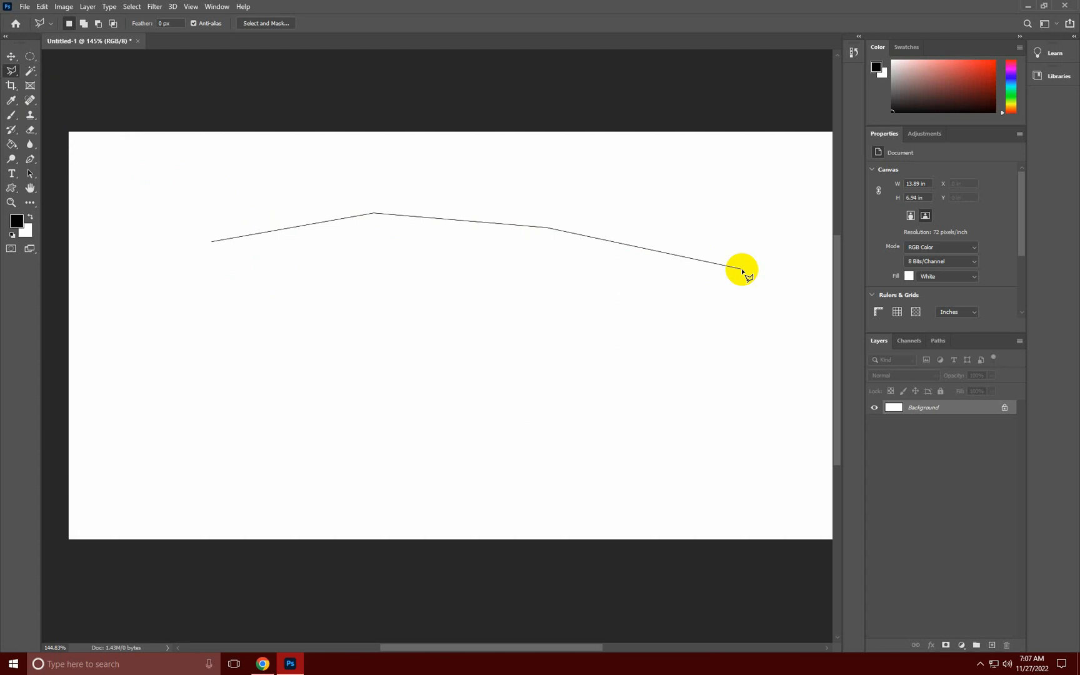
click(742, 269)
click(721, 318)
click(543, 371)
click(446, 356)
click(236, 299)
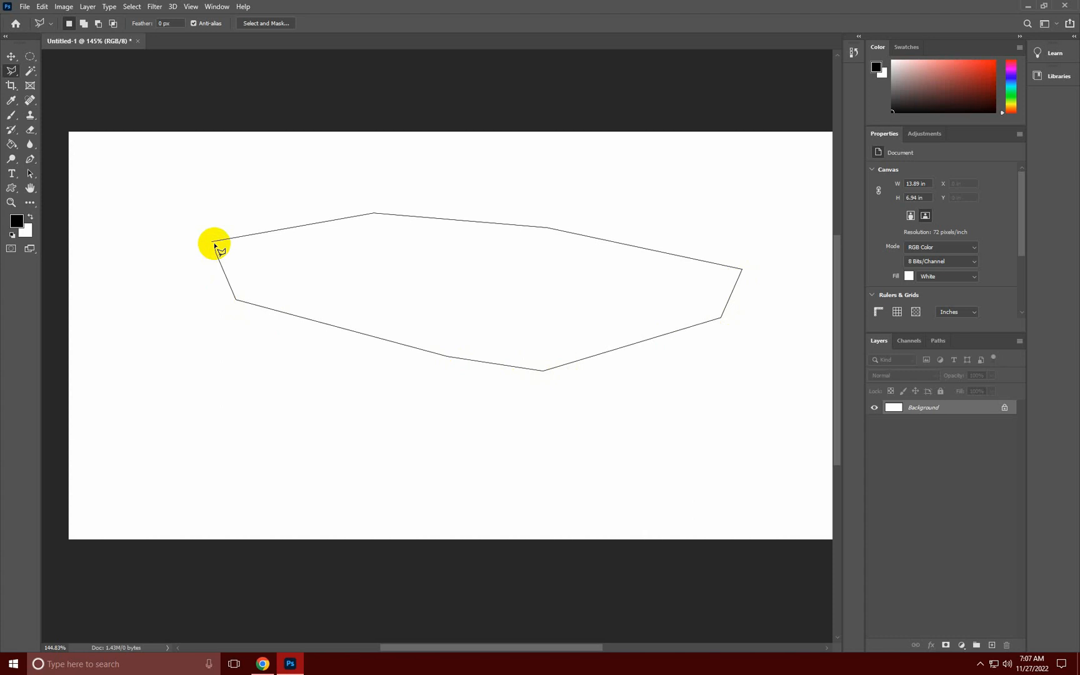
click(214, 244)
key(ctrl+d)
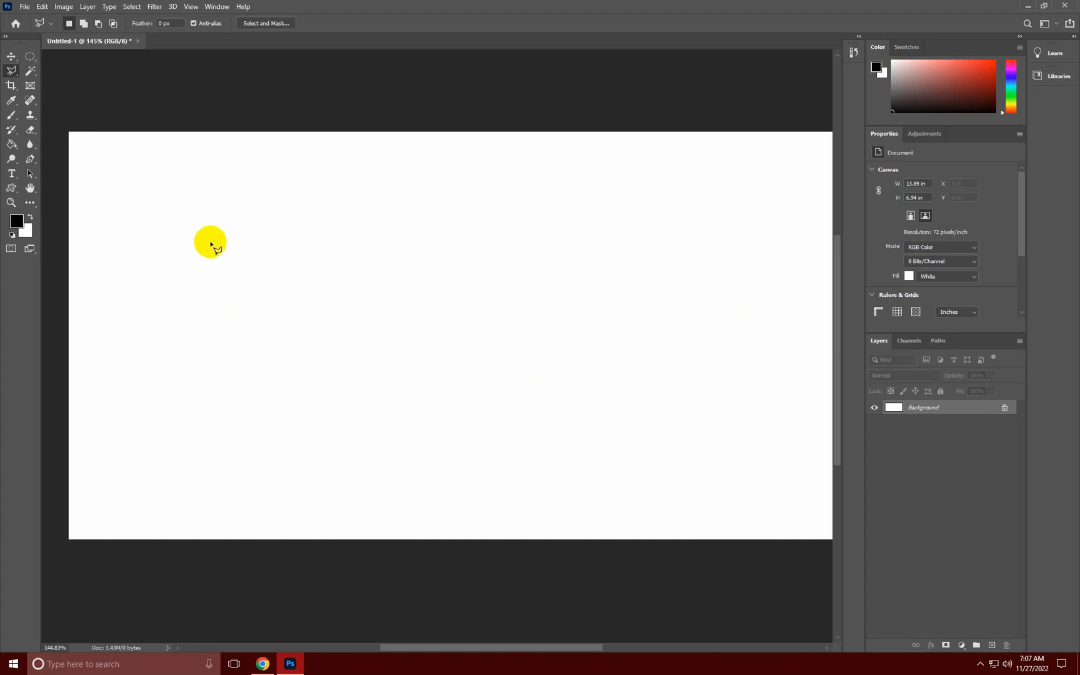
- Begin a polygonal outline across the upper canvas with seven corner points, and remove its last two points
click(192, 236)
click(311, 214)
click(379, 215)
click(519, 251)
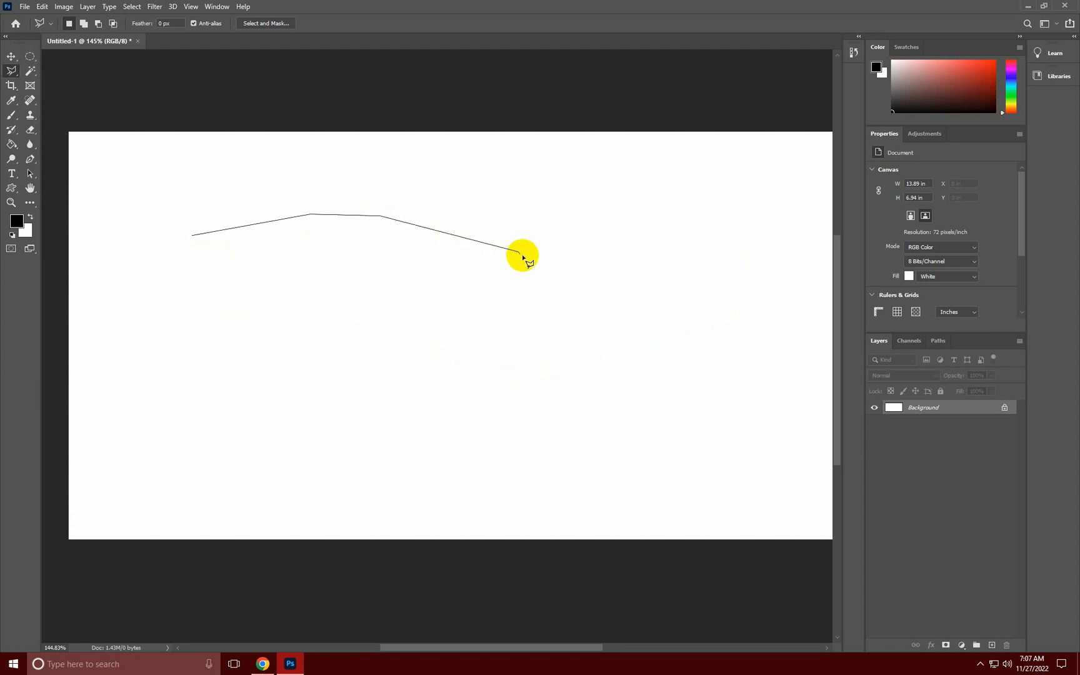
click(537, 263)
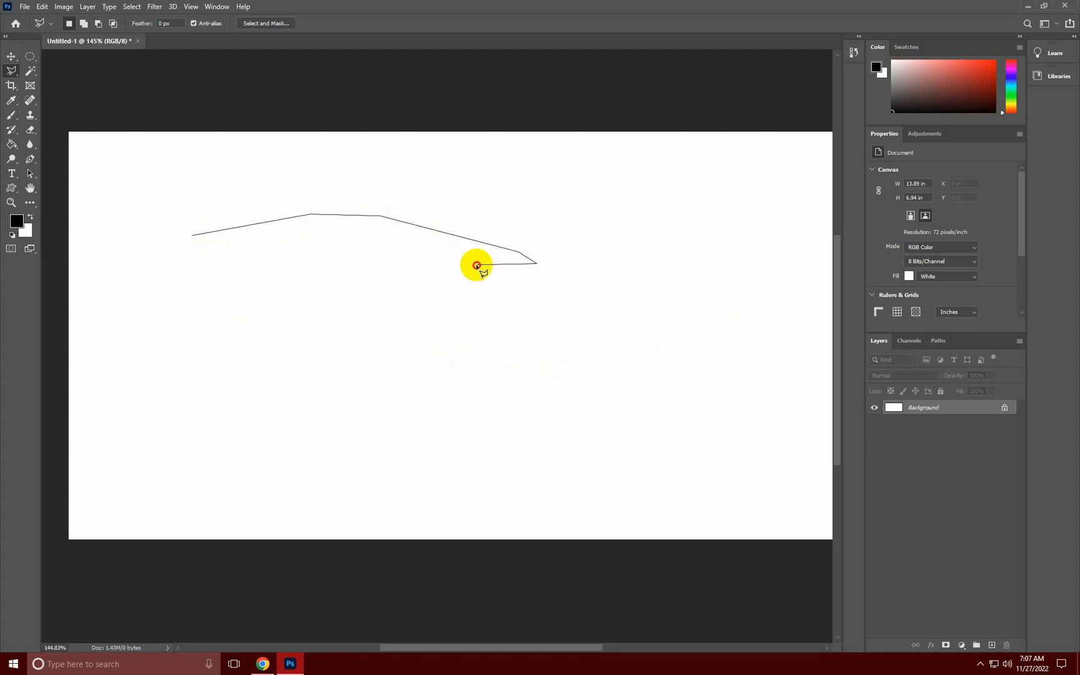
click(477, 265)
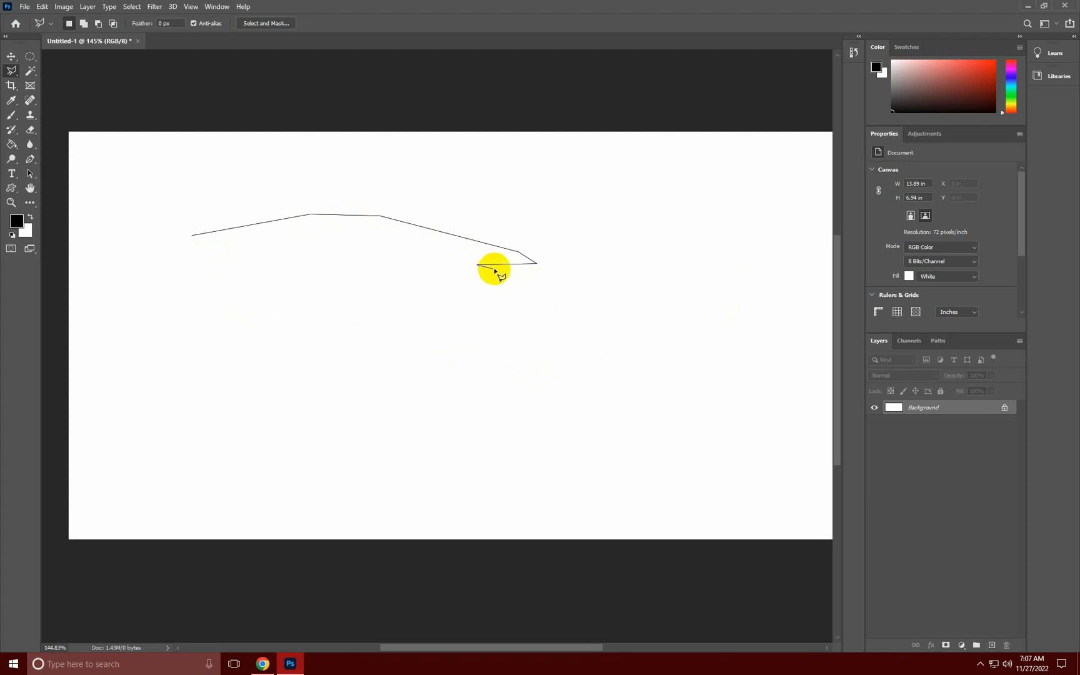
click(534, 295)
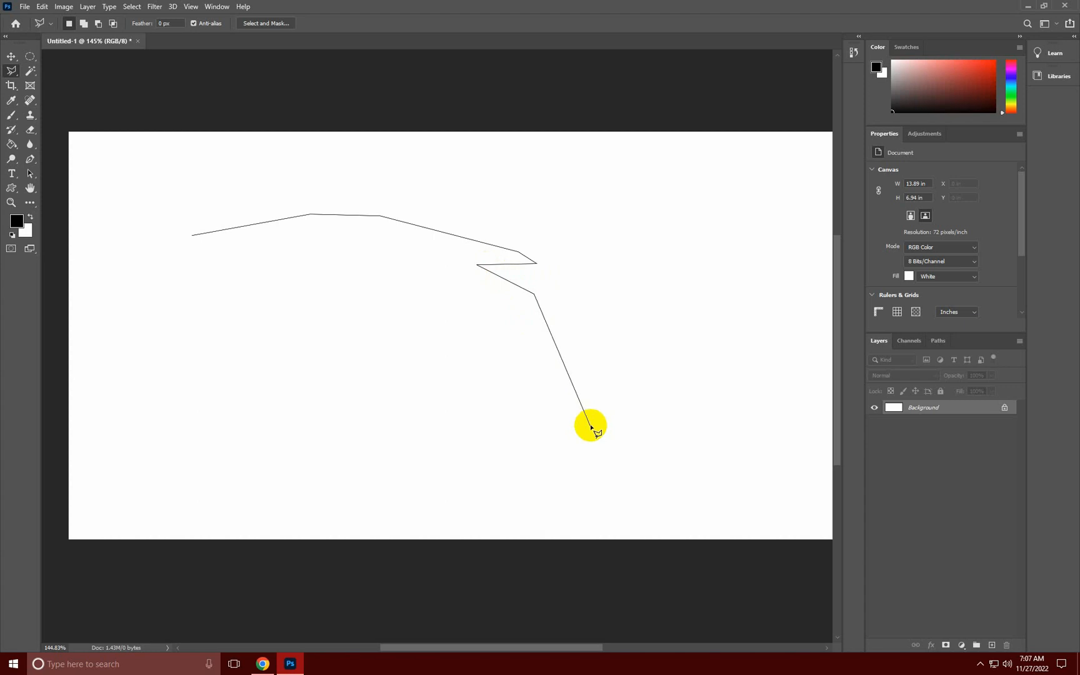
key(BackSpace)
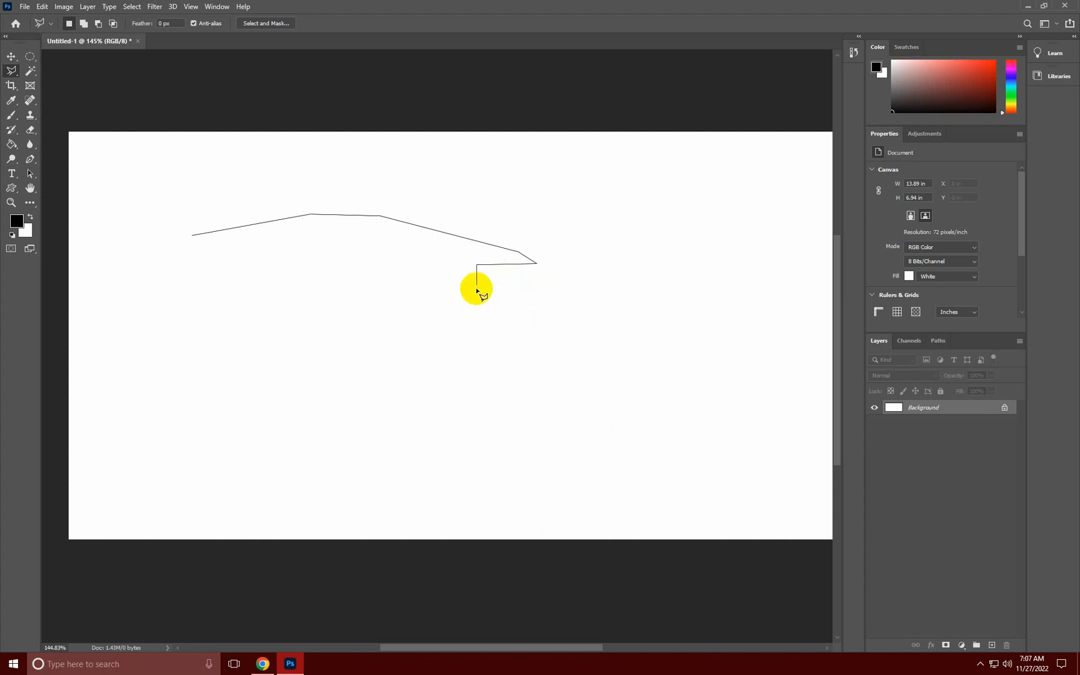
key(BackSpace)
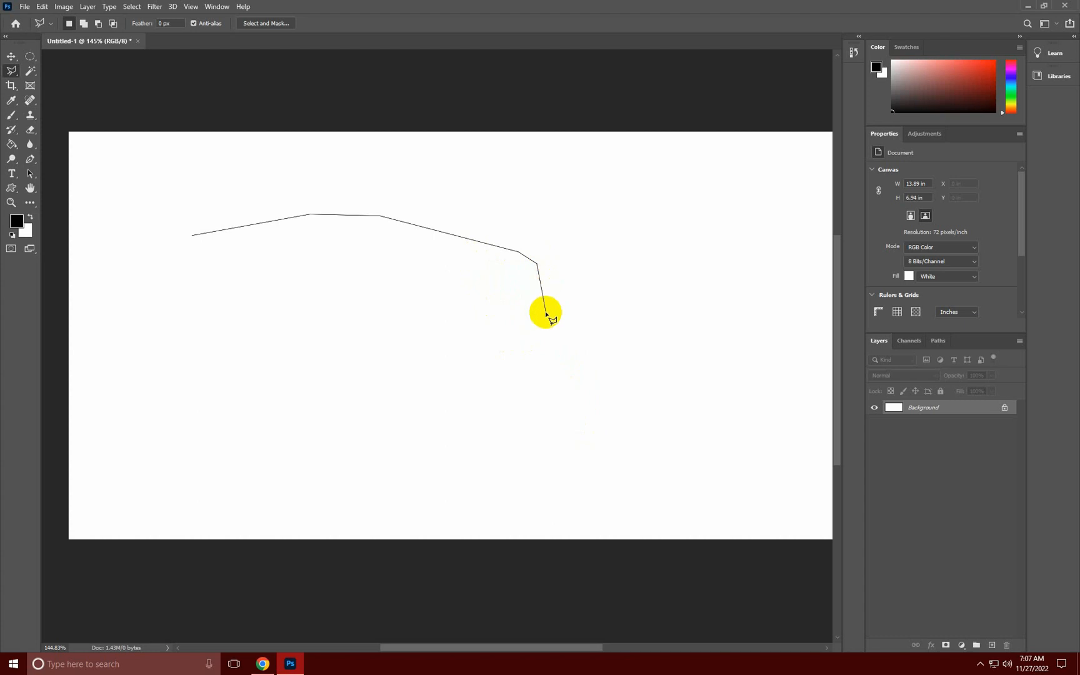
- Extend the open outline down and back leftward with seven stepped corners, and remove the last five of them
click(548, 326)
click(445, 324)
click(442, 273)
click(393, 302)
click(424, 386)
click(302, 373)
click(303, 334)
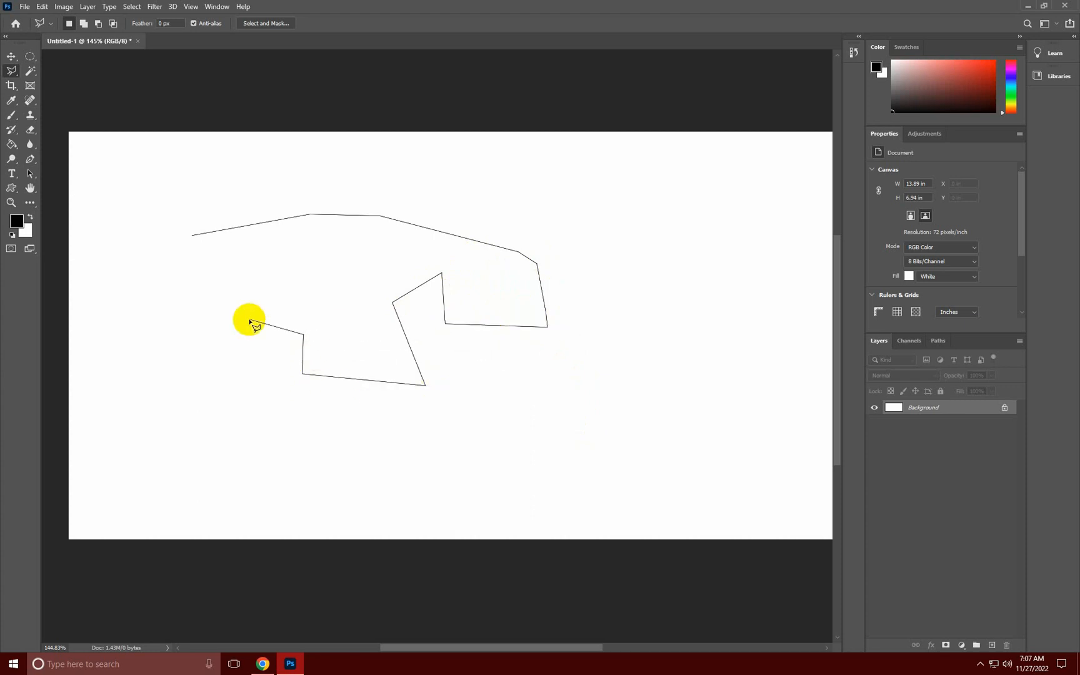
key(BackSpace)
key(BackSpace)
key(BackSpace)
key(BackSpace)
key(BackSpace)
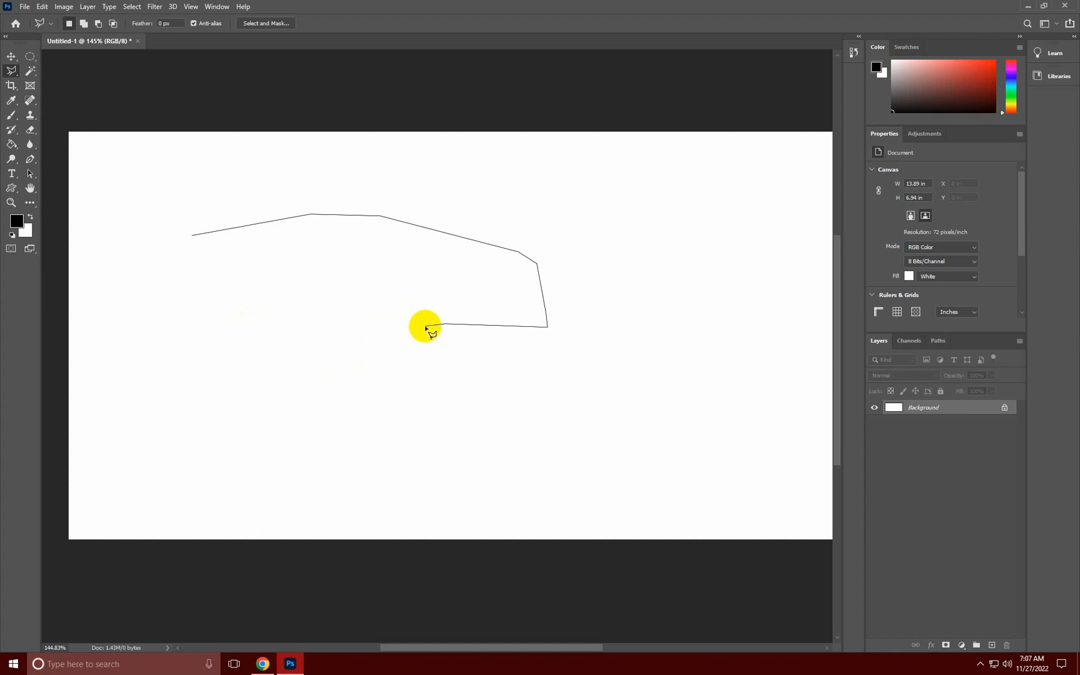
- Continue the outline with a notch opening to the right, close it at its starting point, and deselect it
click(381, 372)
click(463, 386)
click(505, 369)
click(502, 426)
click(372, 422)
click(283, 357)
click(169, 315)
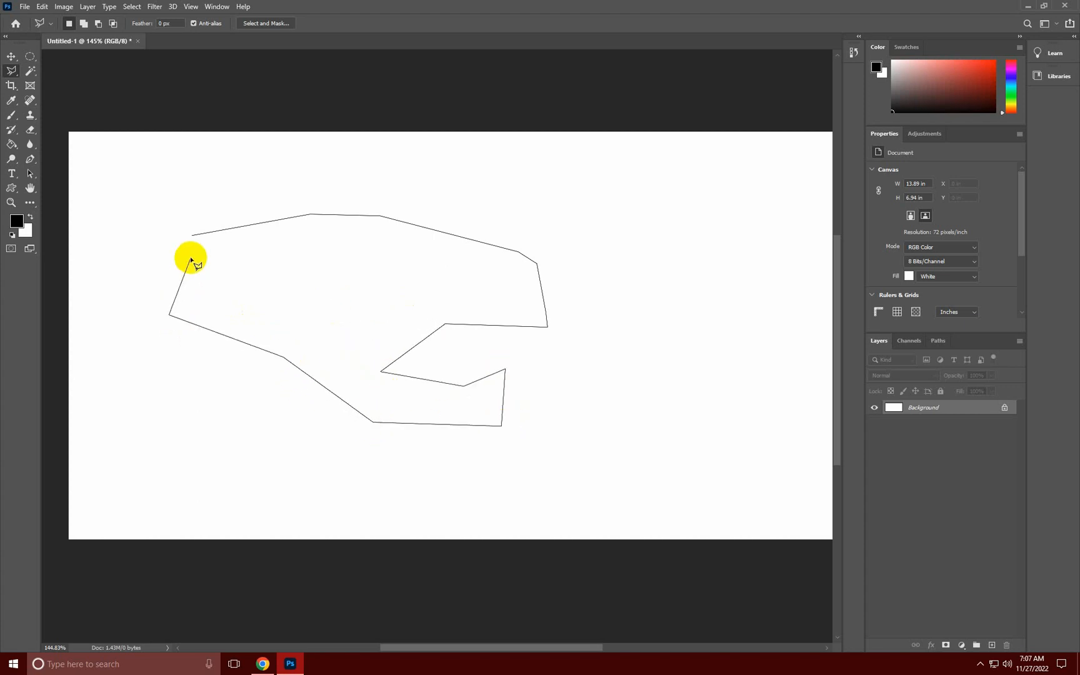
click(191, 235)
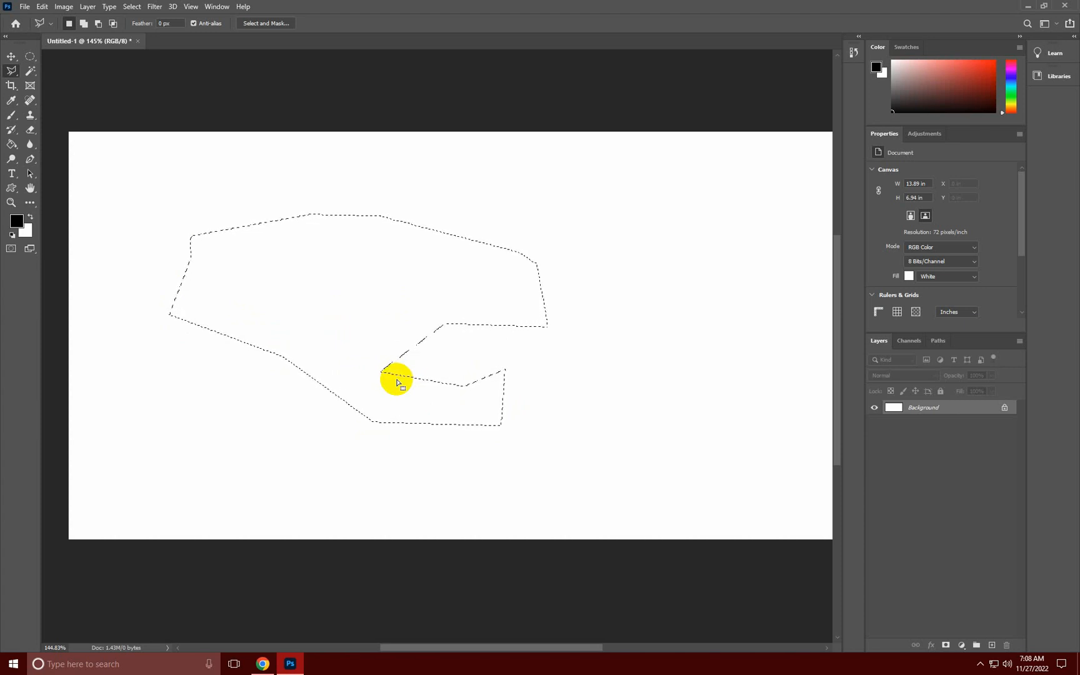
key(ctrl+d)
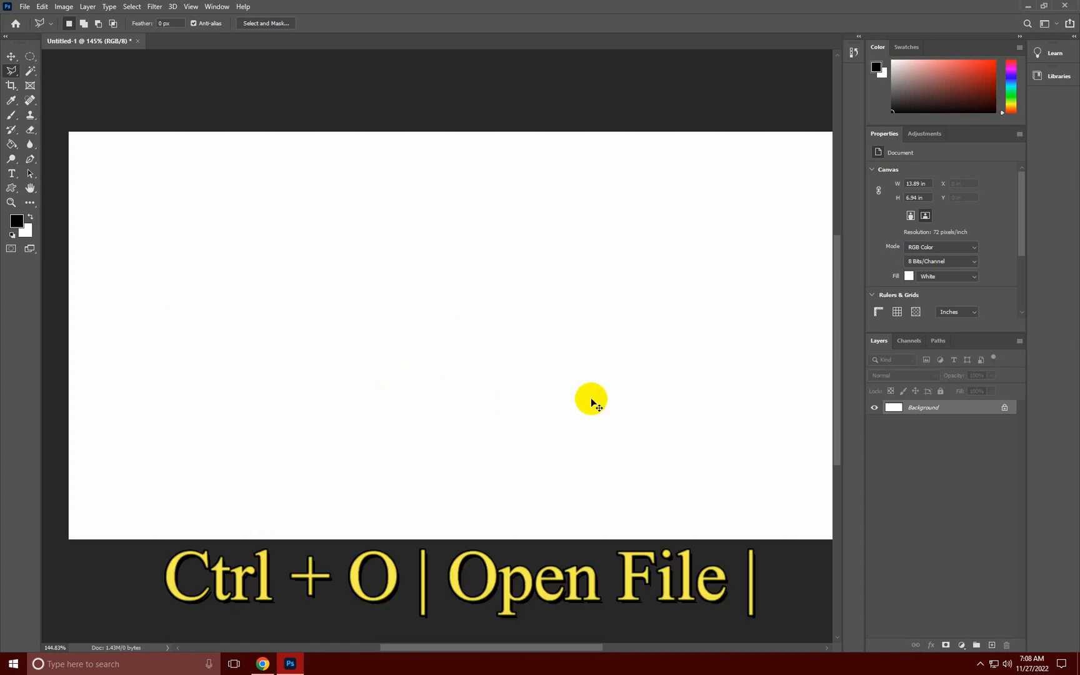
- Open the Unsplash photo of the white building from the Desktop
key(ctrl+o)
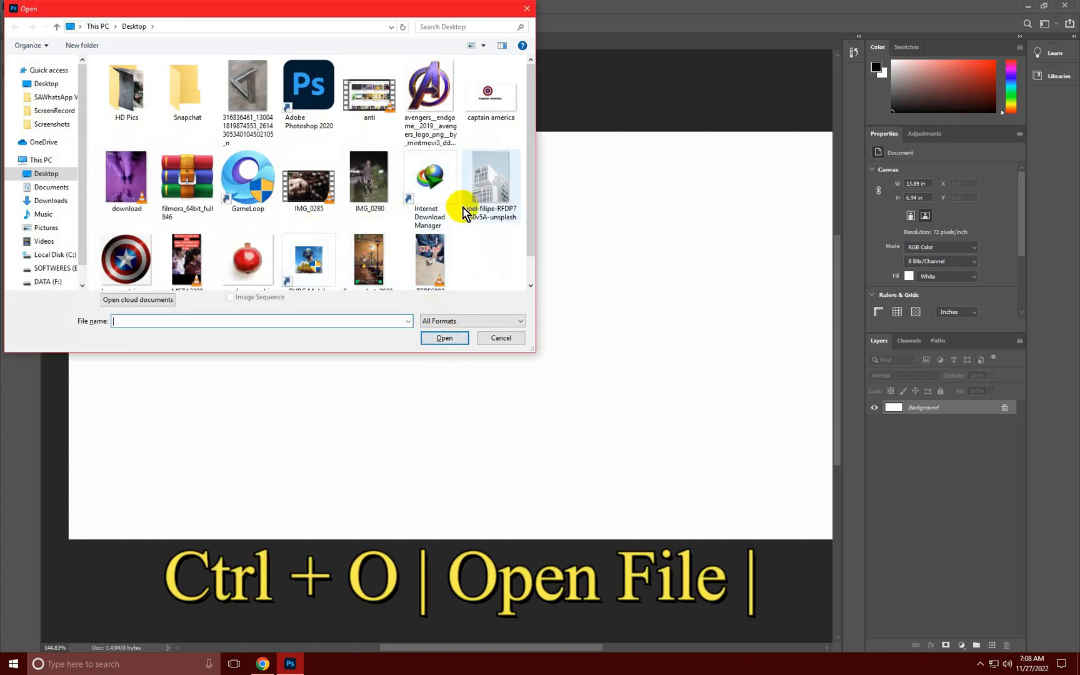
click(491, 184)
click(443, 338)
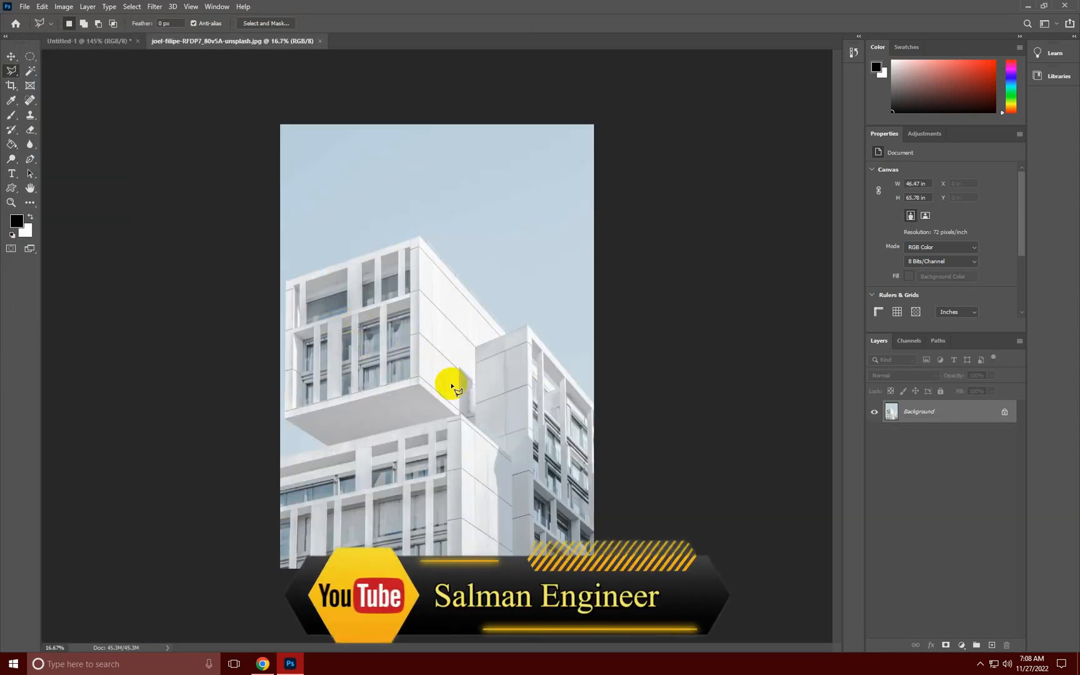
- Examine the building's roof edges, overhang and corners up close in the opened photo
scroll(452, 385, up, 6)
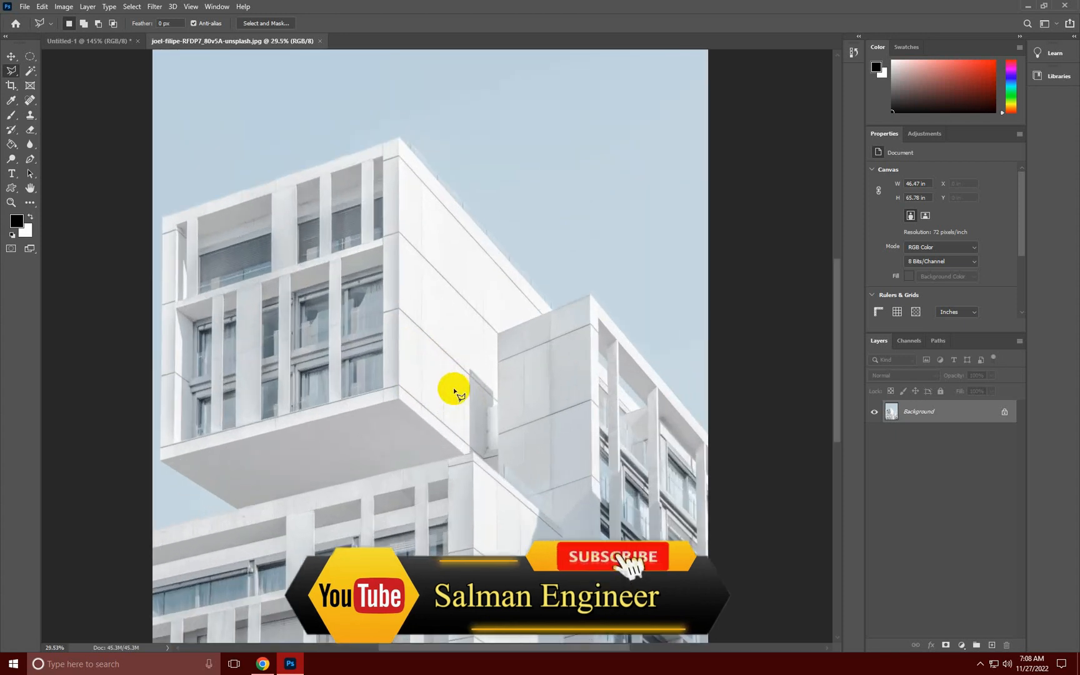
drag(453, 388, 378, 353)
scroll(400, 381, down, 2)
scroll(323, 378, up, 1)
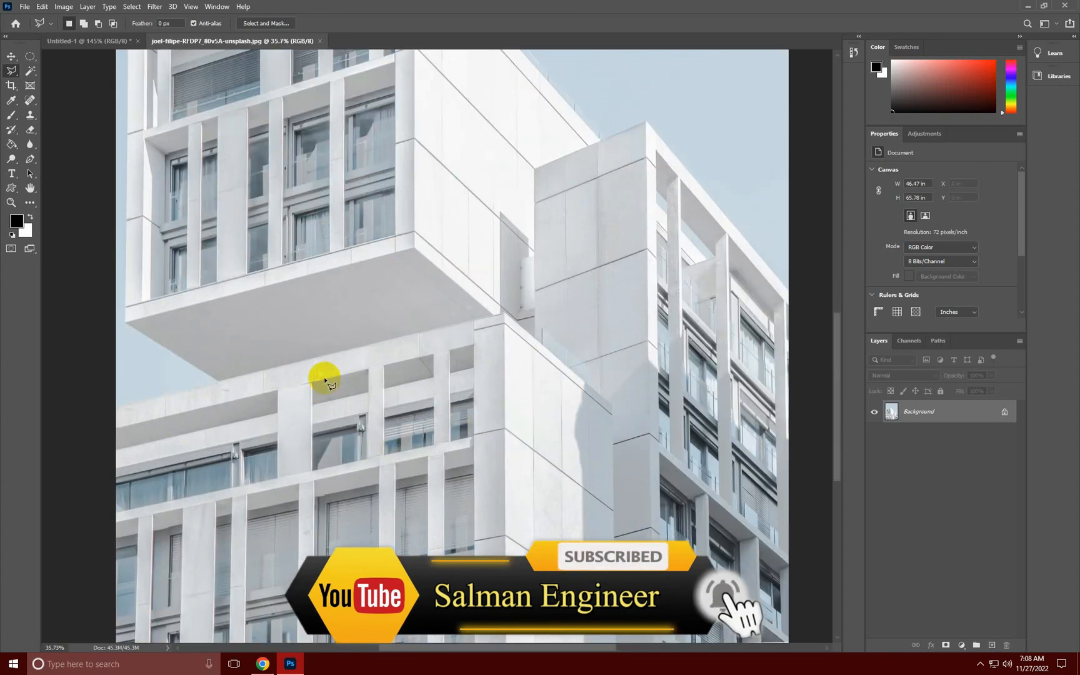
drag(281, 417, 282, 436)
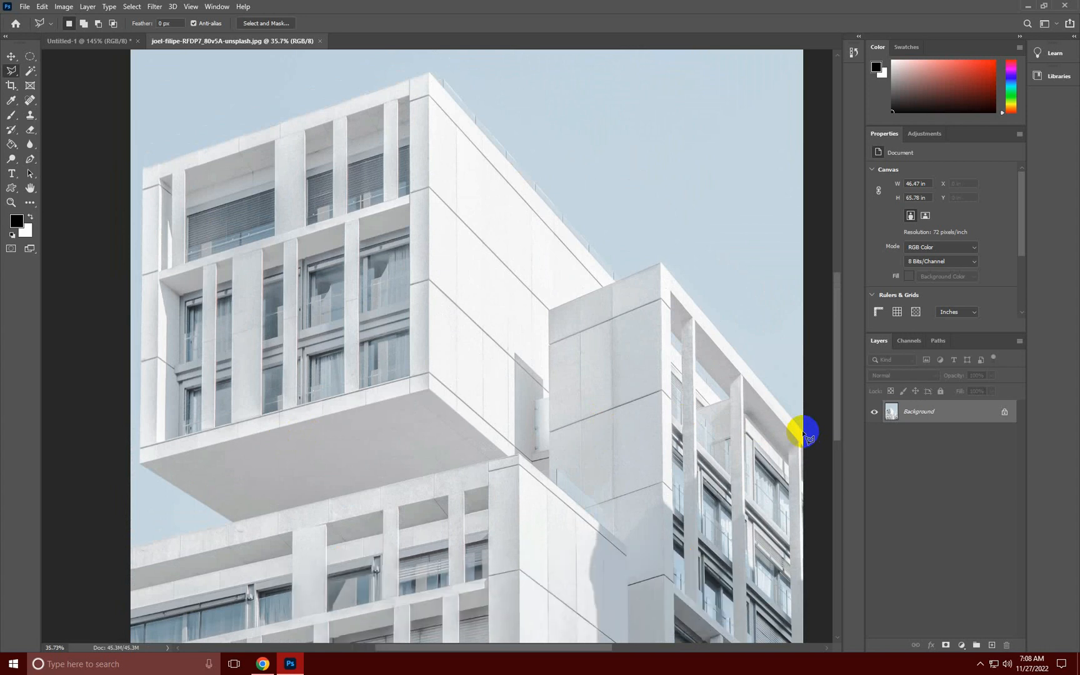
drag(535, 458, 560, 394)
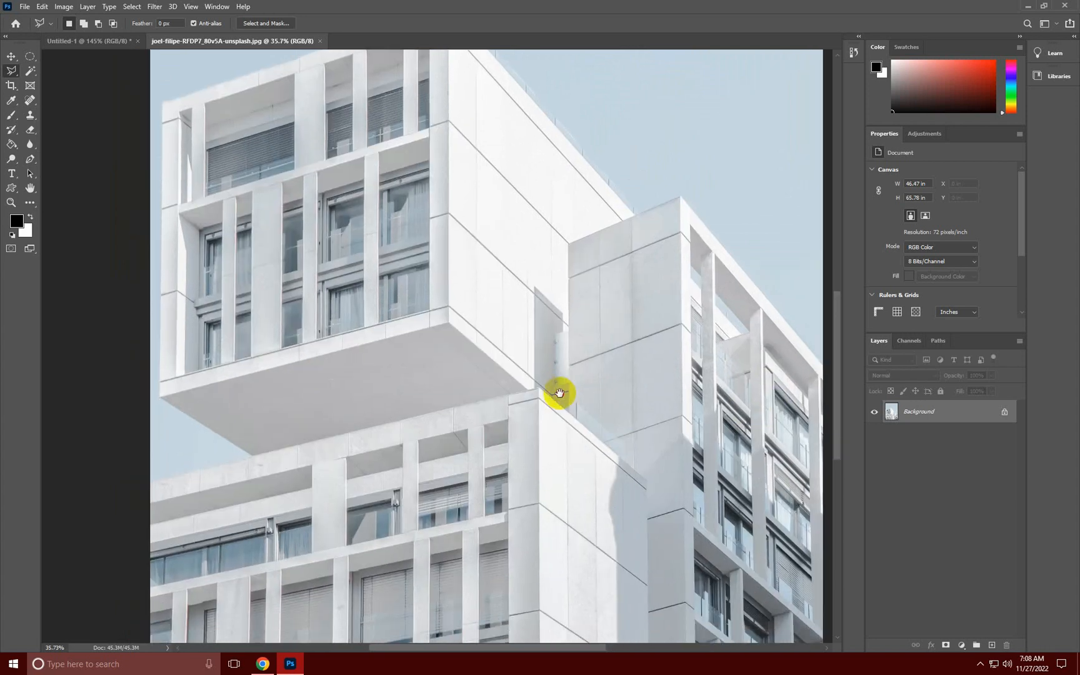
drag(673, 330, 668, 371)
scroll(668, 373, down, 1)
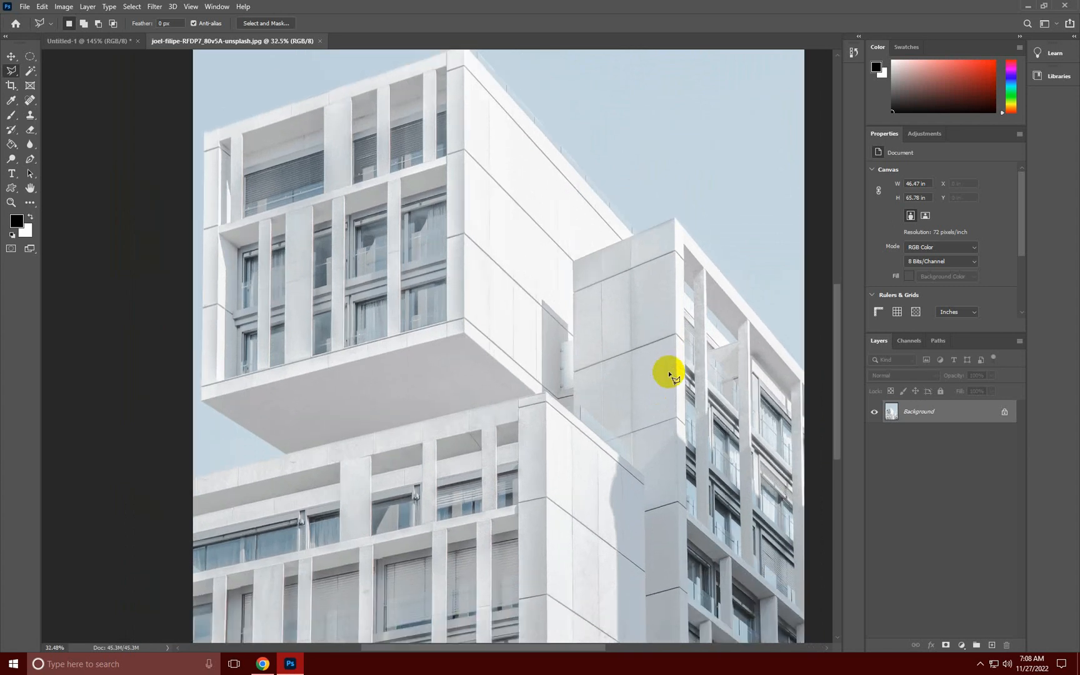
scroll(669, 373, down, 2)
mouse_move(434, 353)
mouse_down()
mouse_move(424, 422)
mouse_move(514, 346)
mouse_move(499, 278)
mouse_up()
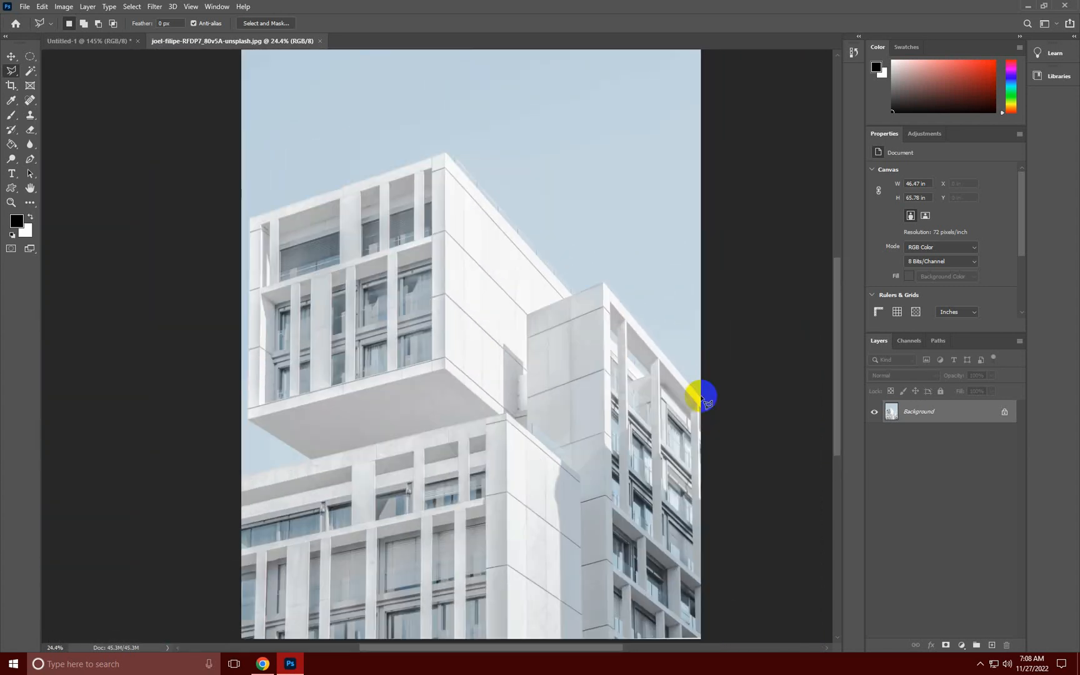
- Start a Polygonal Lasso outline at the photo's right edge and trace the right tower's roofline to the cantilevered block
click(701, 397)
click(604, 284)
click(575, 290)
key(ctrl+plus)
key(ctrl+plus)
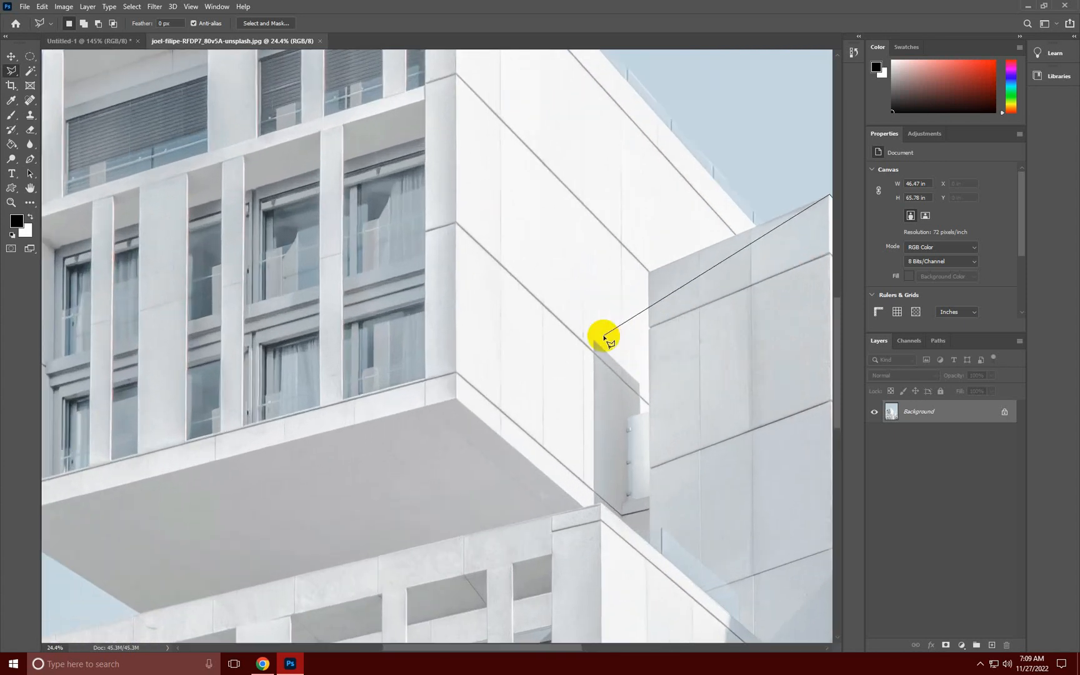
drag(761, 265, 460, 442)
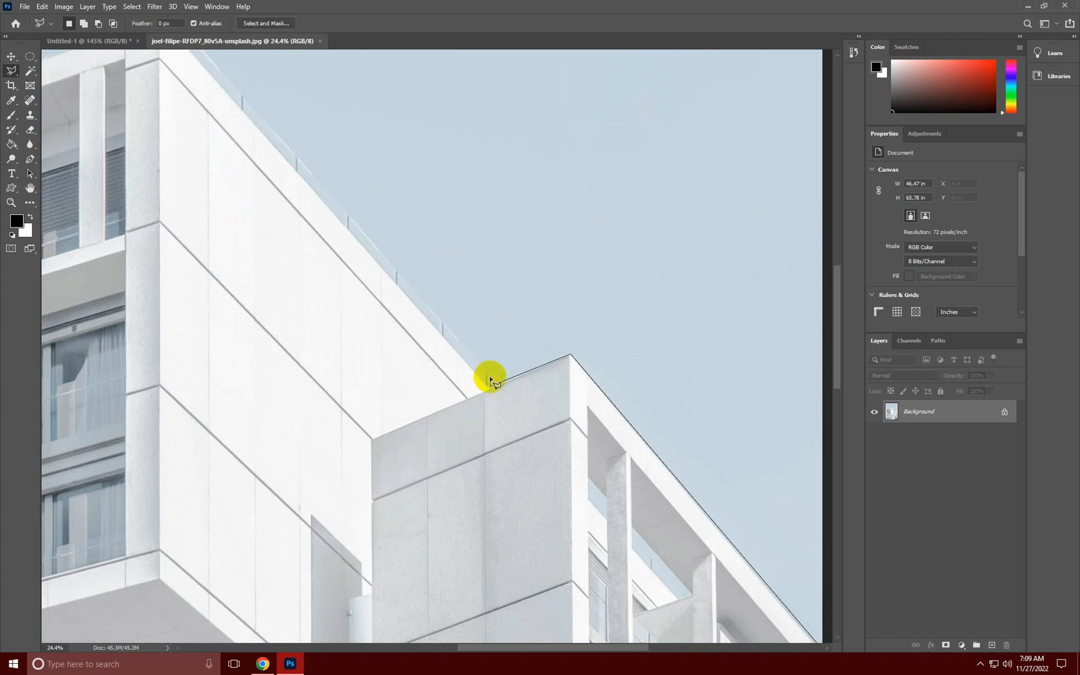
click(490, 378)
- Trace the outline up the cantilevered block's sloping roof railing, over its peak and down to its upper-left corner
drag(489, 355, 692, 386)
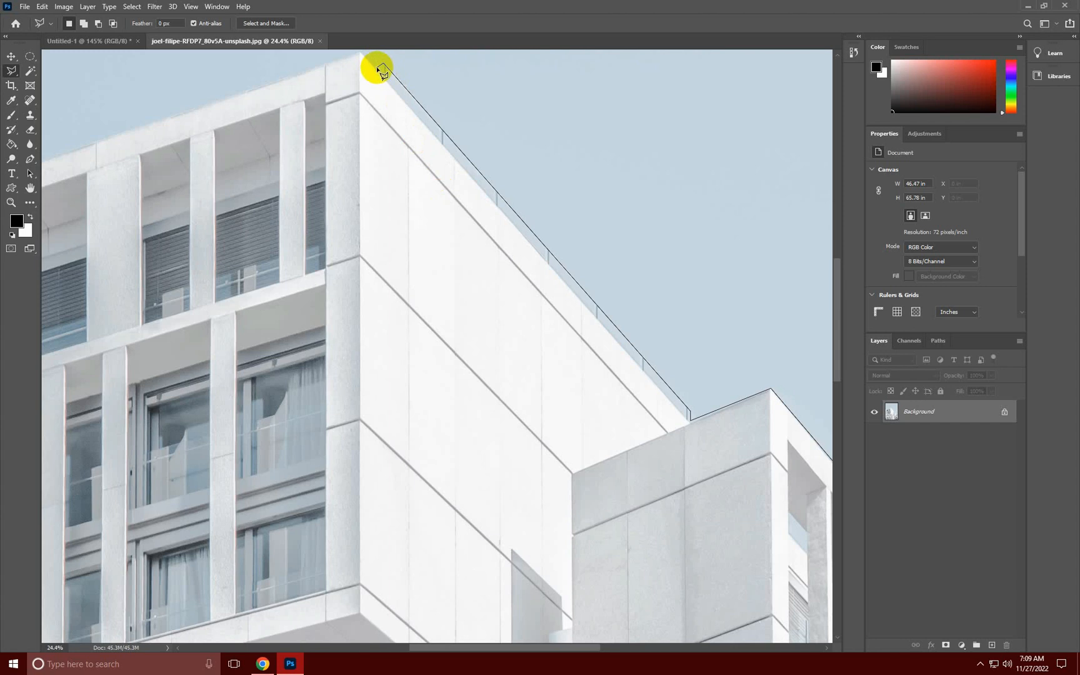
click(375, 64)
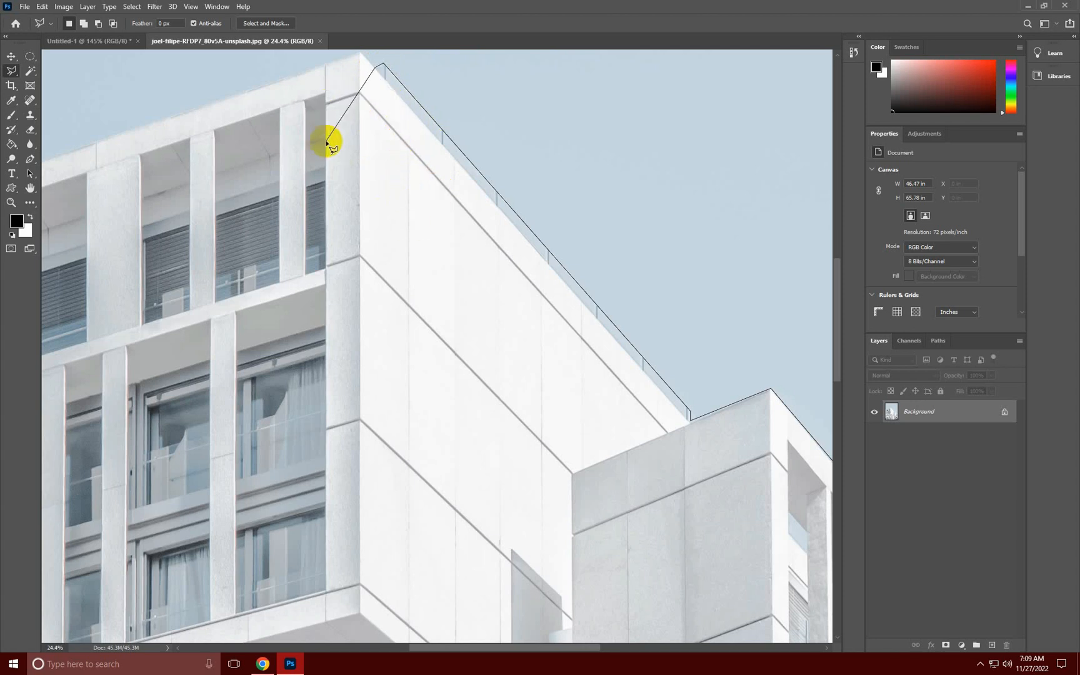
mouse_move(315, 140)
mouse_down()
mouse_move(402, 308)
mouse_move(521, 366)
mouse_move(552, 361)
mouse_up()
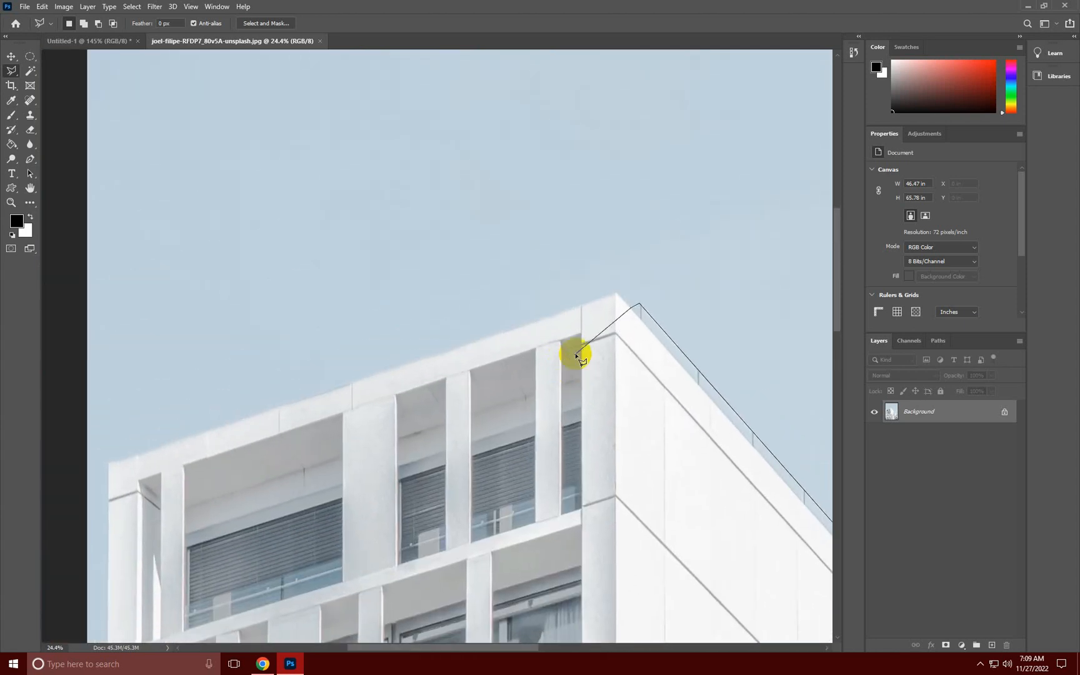
click(617, 293)
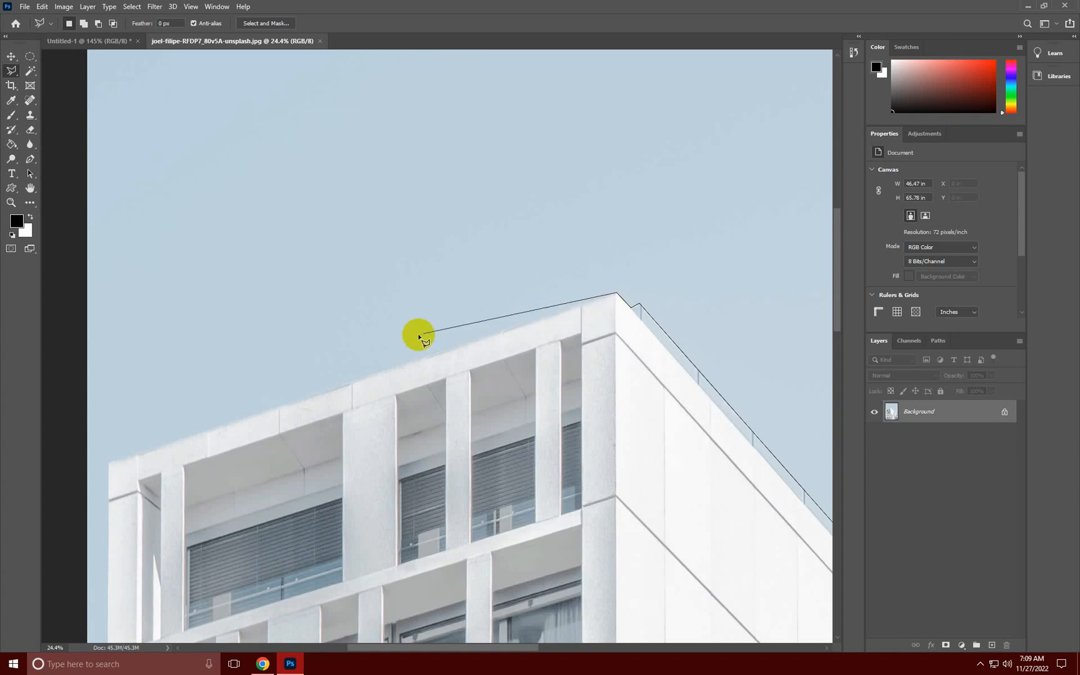
click(109, 464)
- Trace the outline down the block's left side, along its underside, and along the lower roof to the photo's left edge
mouse_move(394, 385)
mouse_down()
mouse_move(448, 219)
mouse_move(530, 89)
mouse_up()
scroll(437, 220, down, 4)
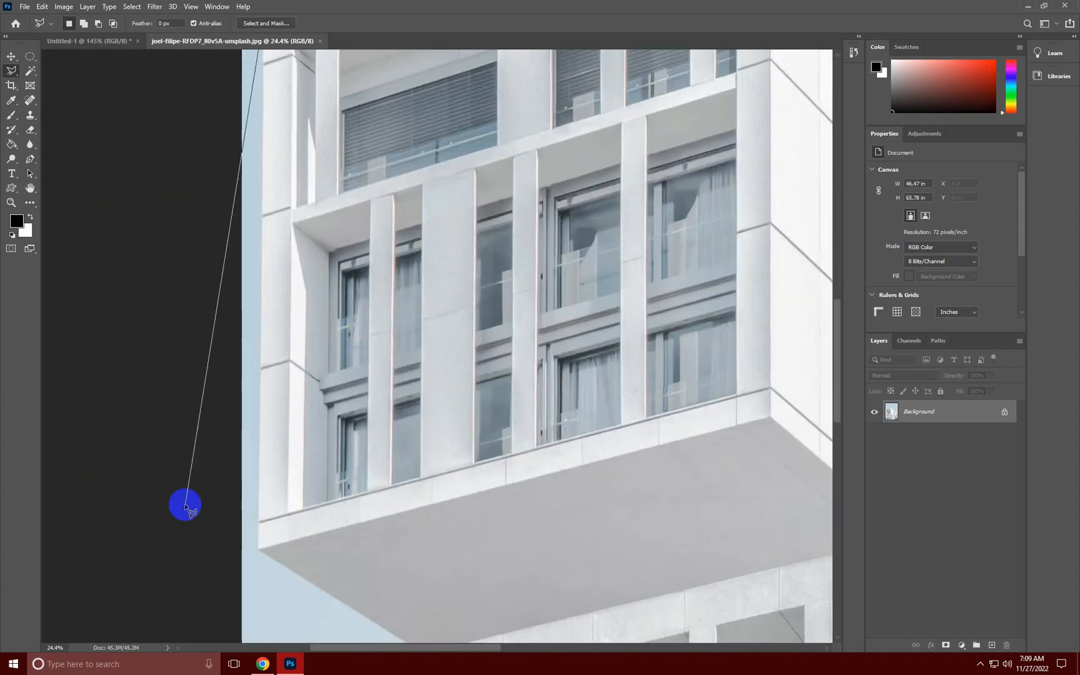
click(257, 548)
drag(352, 578, 328, 385)
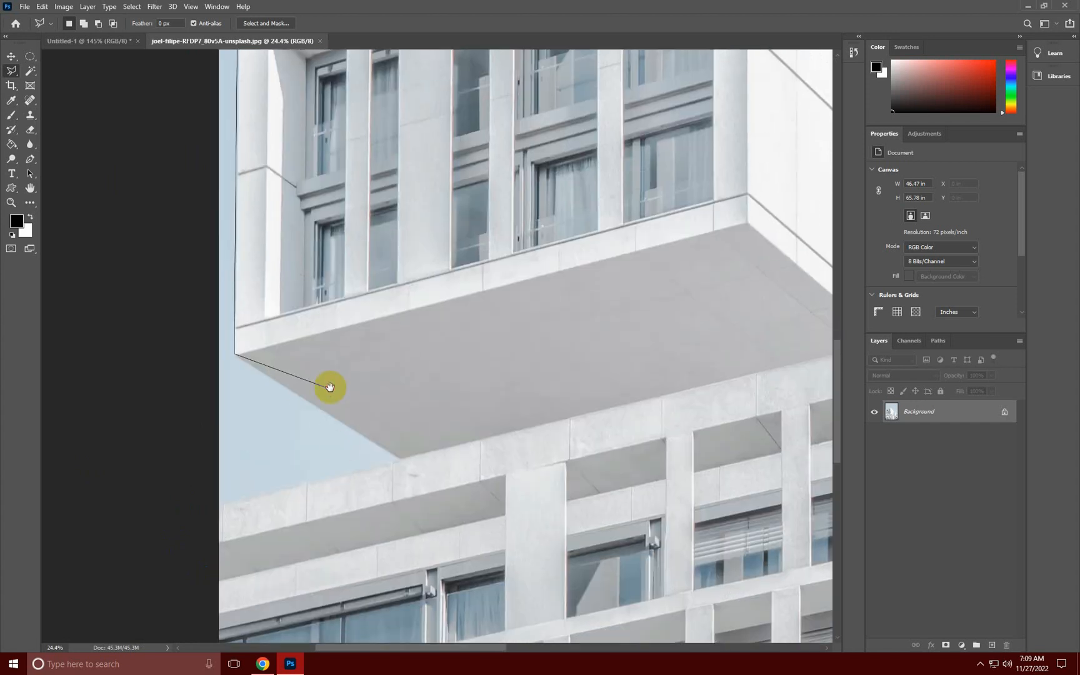
click(400, 459)
drag(378, 470, 506, 364)
click(351, 396)
- Carry the outline outside the photo, down past its left edge and along below its bottom edge
drag(410, 450, 385, 225)
click(226, 289)
click(269, 378)
click(279, 554)
click(288, 591)
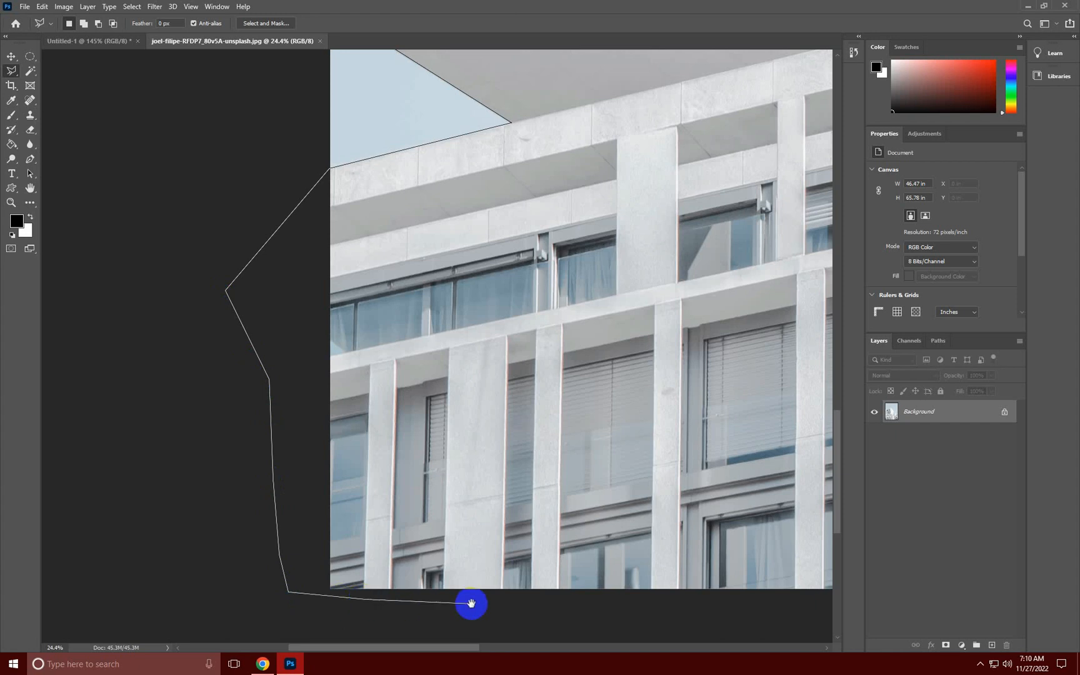
drag(471, 603, 323, 526)
click(323, 527)
key(ctrl+minus)
key(ctrl+minus)
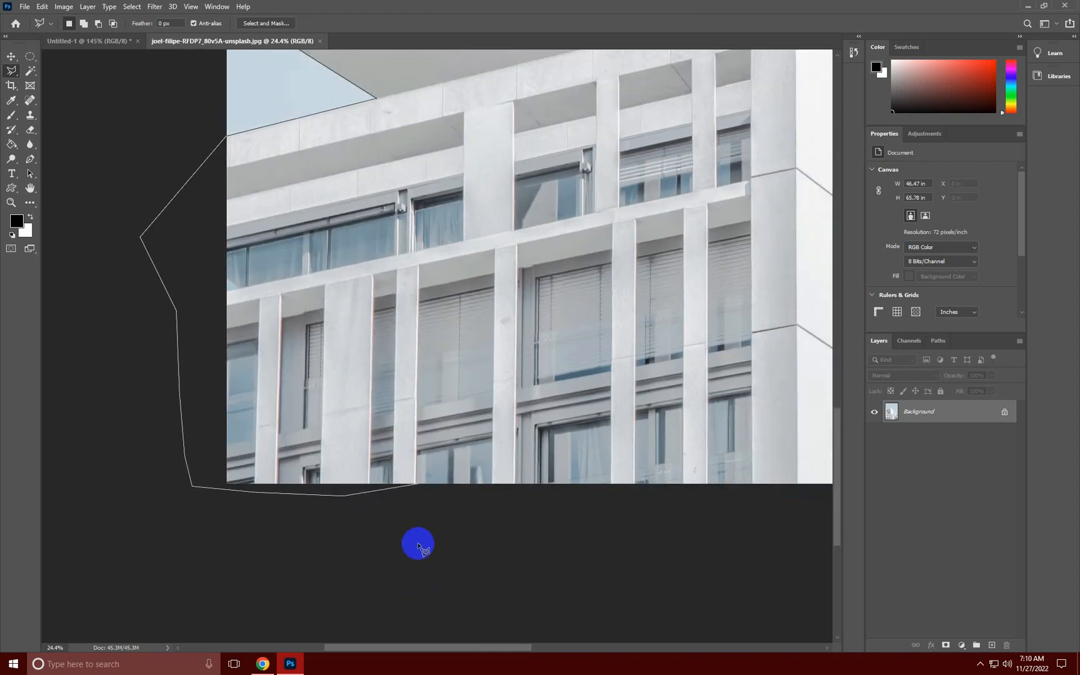
drag(476, 488, 328, 547)
click(369, 547)
- Continue the outline around the photo's lower-right corner, up outside its right edge, and close it at the starting point
drag(766, 546, 436, 542)
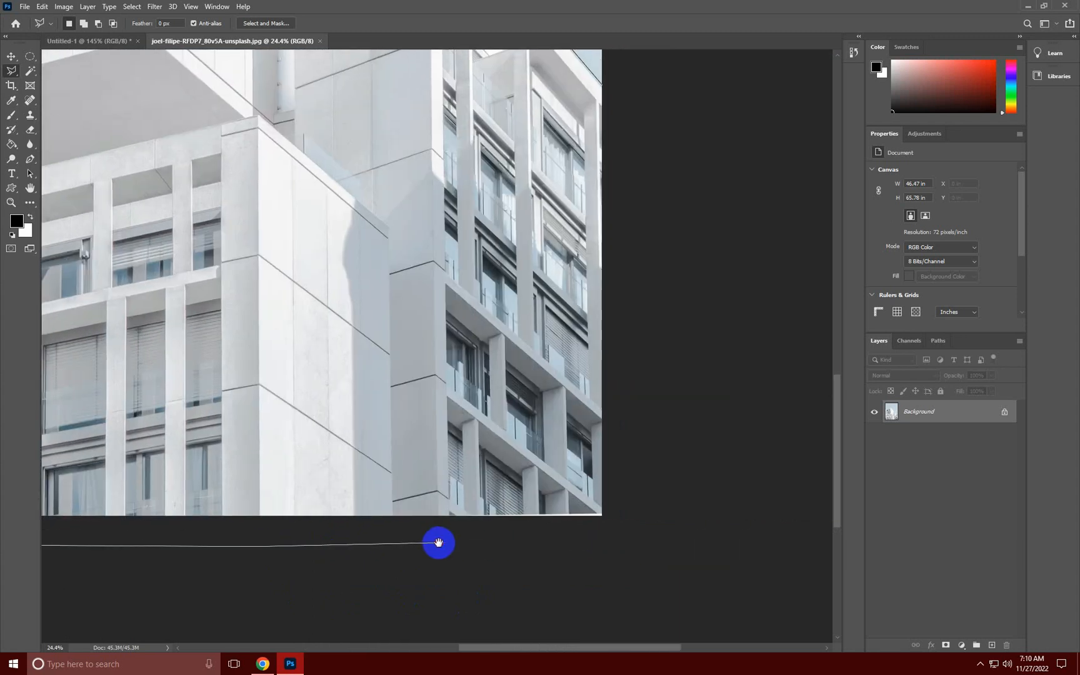
click(628, 542)
click(639, 485)
click(630, 273)
drag(629, 125, 631, 320)
click(604, 287)
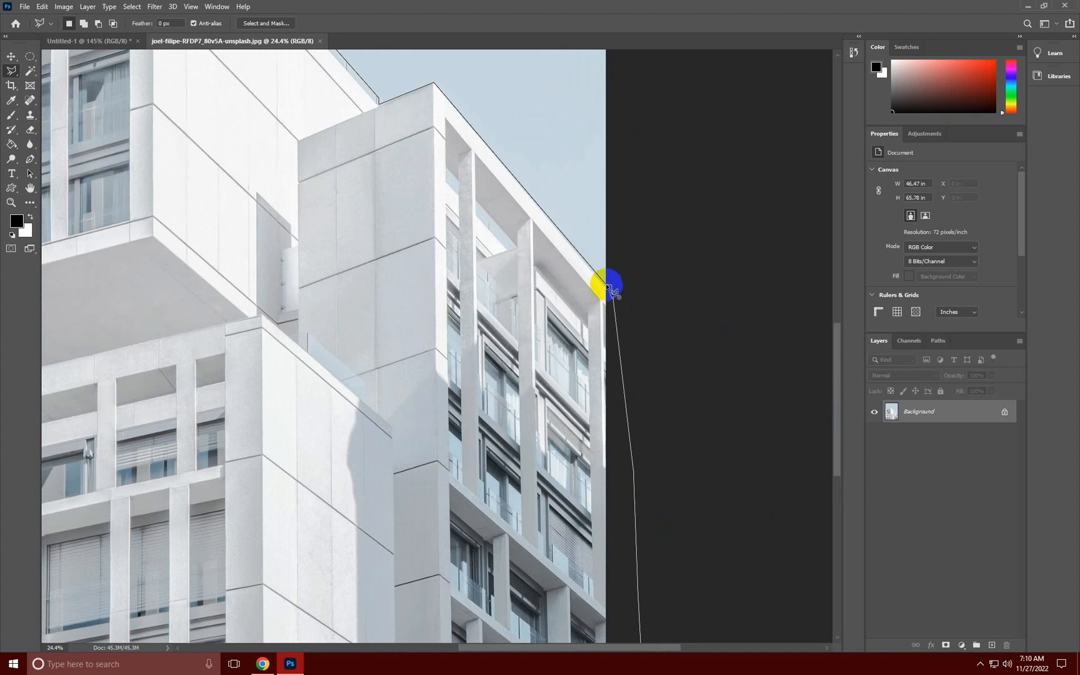
click(607, 287)
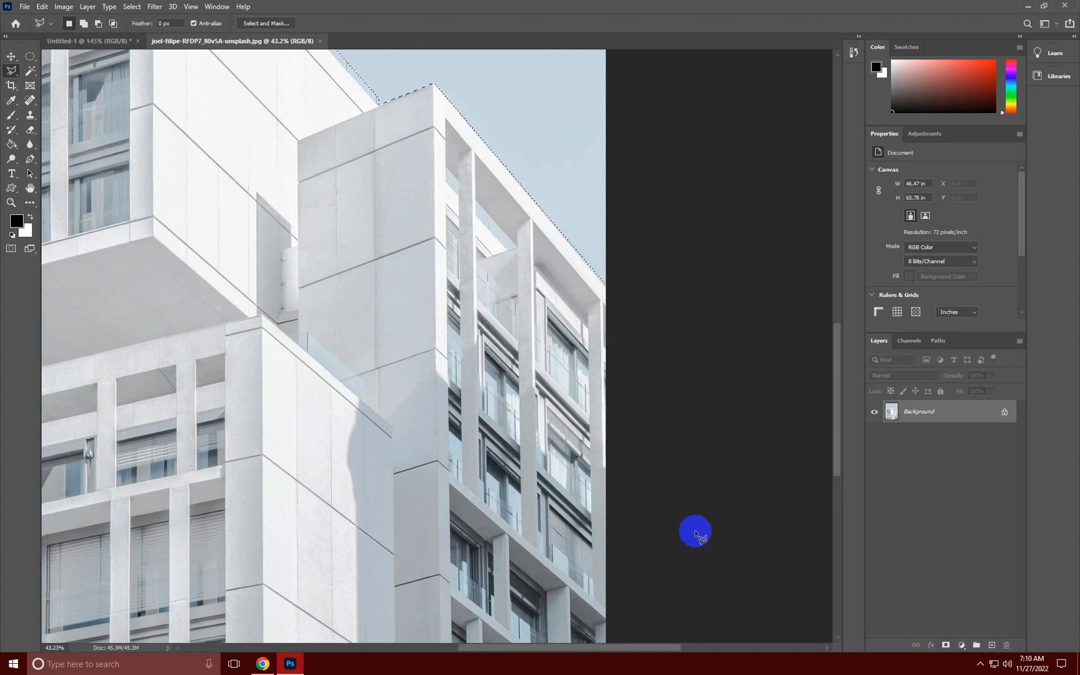
- Copy the selected building to a new layer with Layer Via Copy
scroll(475, 386, down, 3)
scroll(475, 386, down, 2)
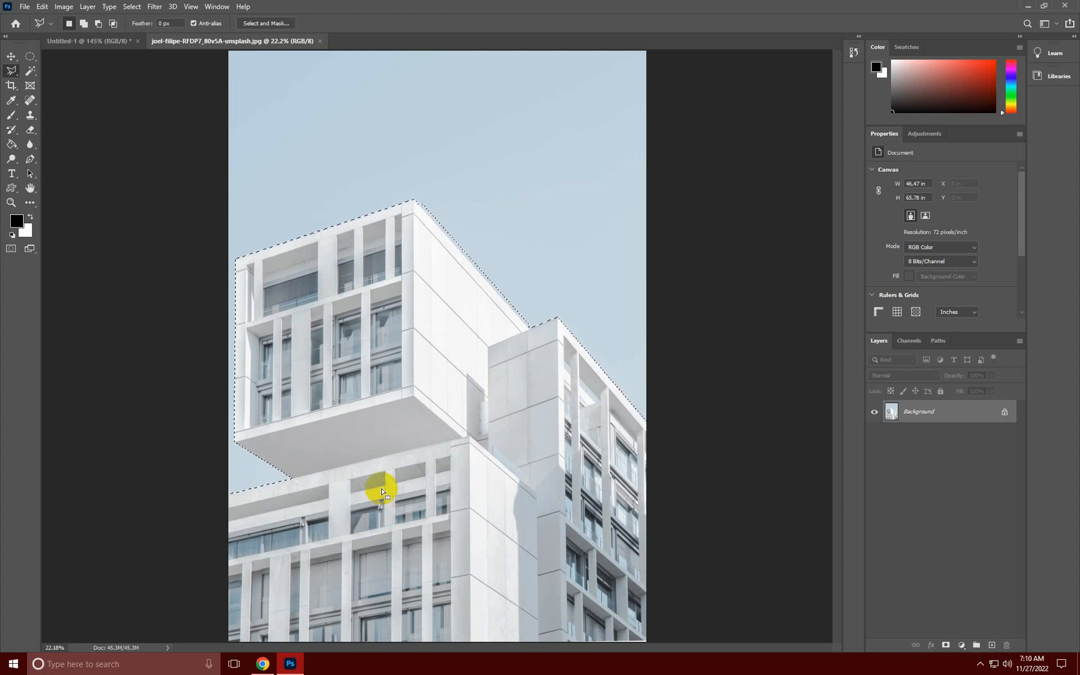
right_click(337, 388)
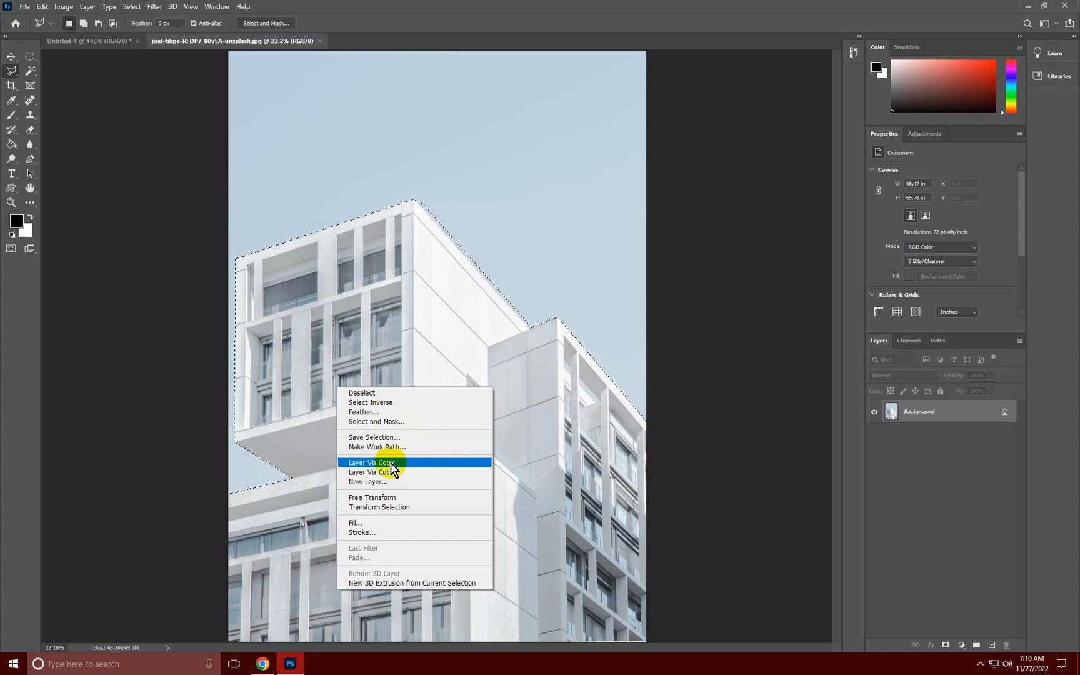
click(392, 465)
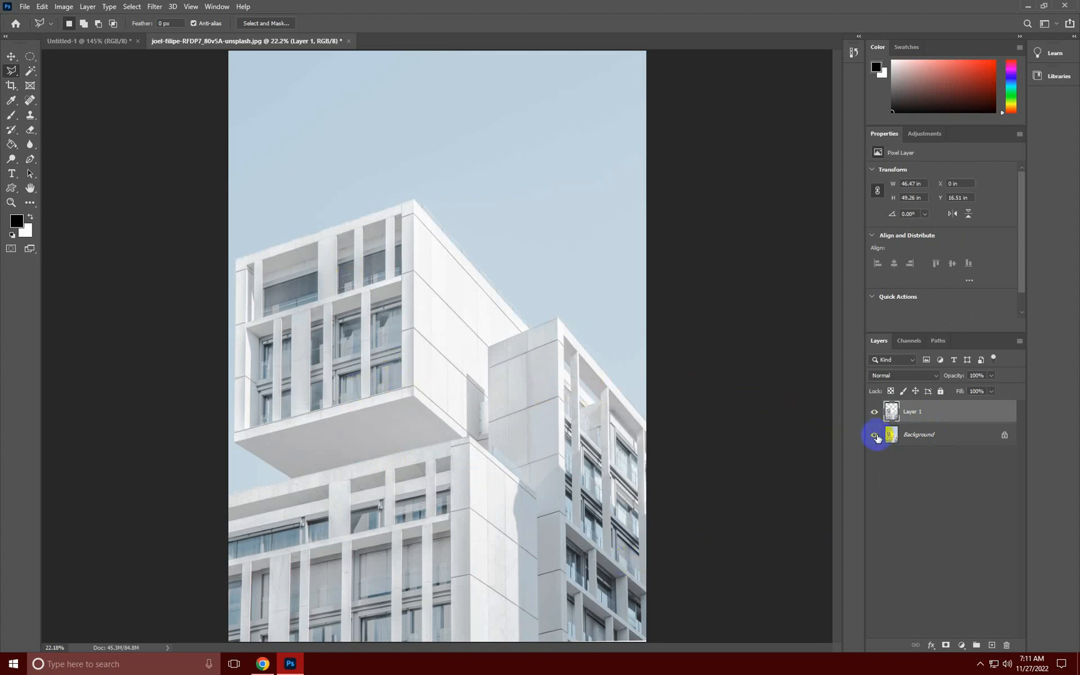
- Preview the building cutout with the Background layer hidden, and undo back to the building selection
click(874, 435)
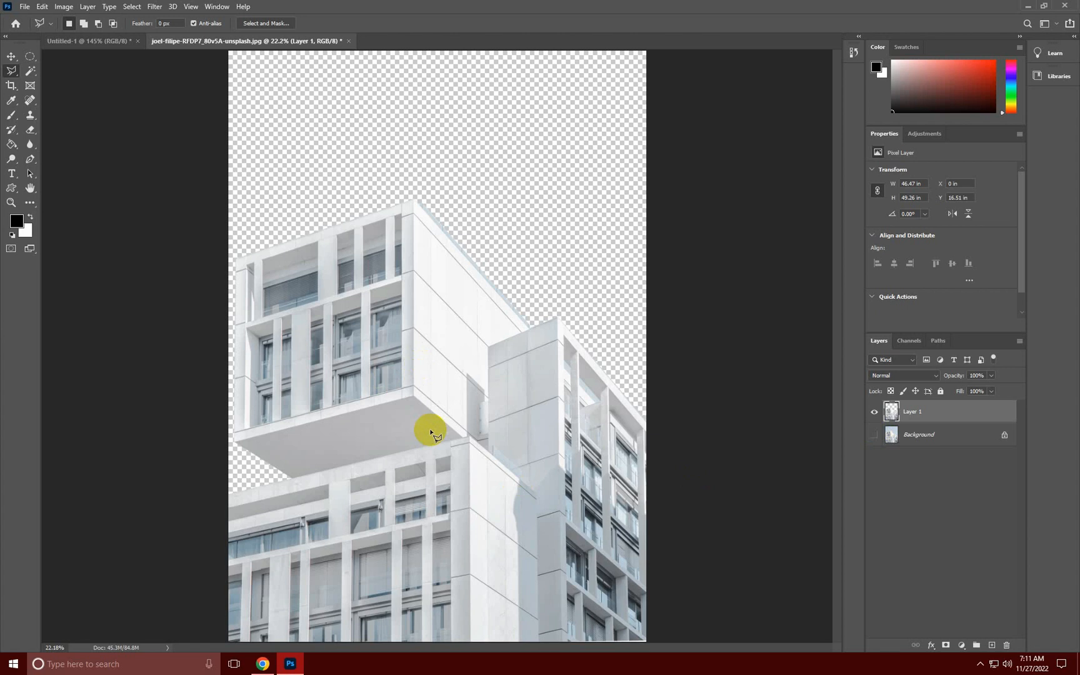
key(ctrl+z)
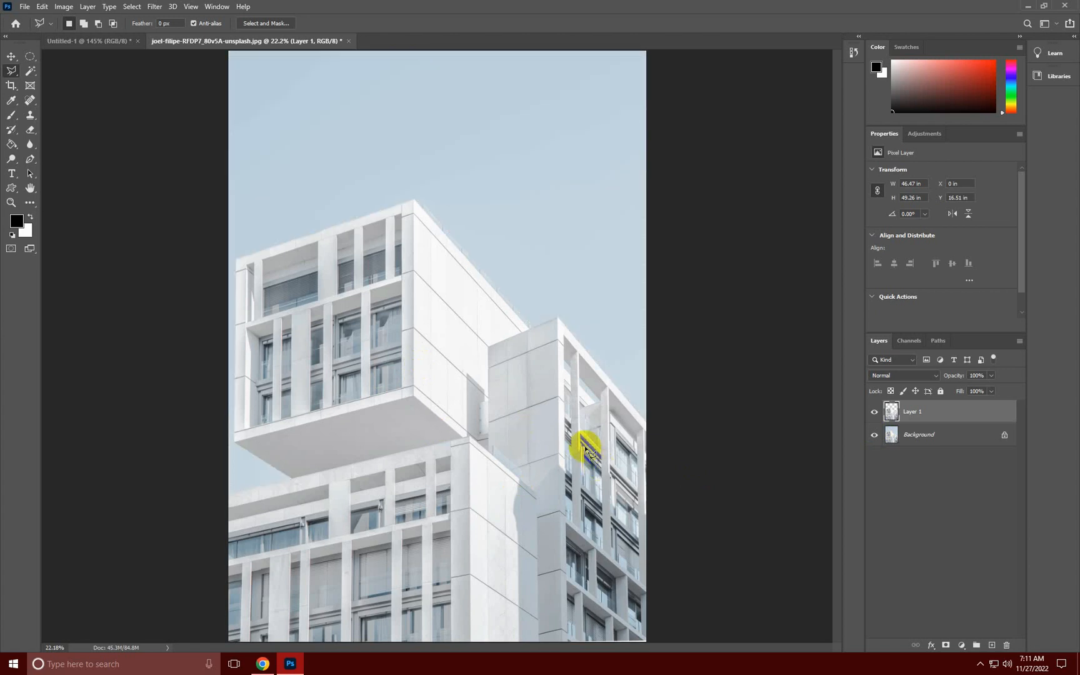
key(ctrl+z)
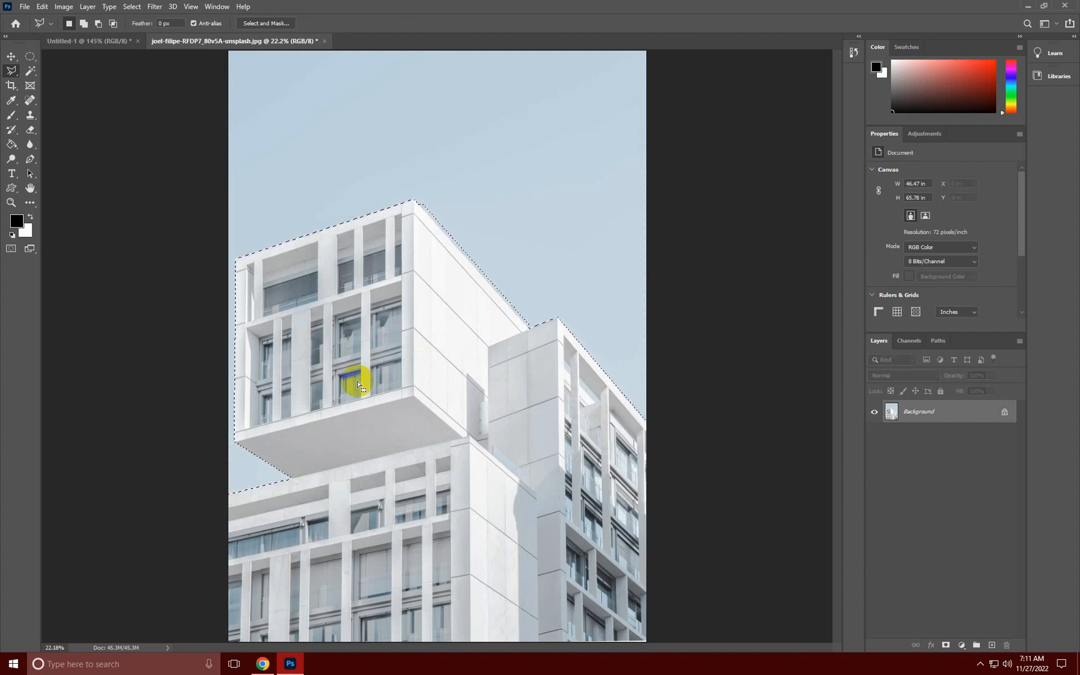
- Copy the selected building to a new layer again and check the cutout by briefly hiding the Background layer
key(ctrl+j)
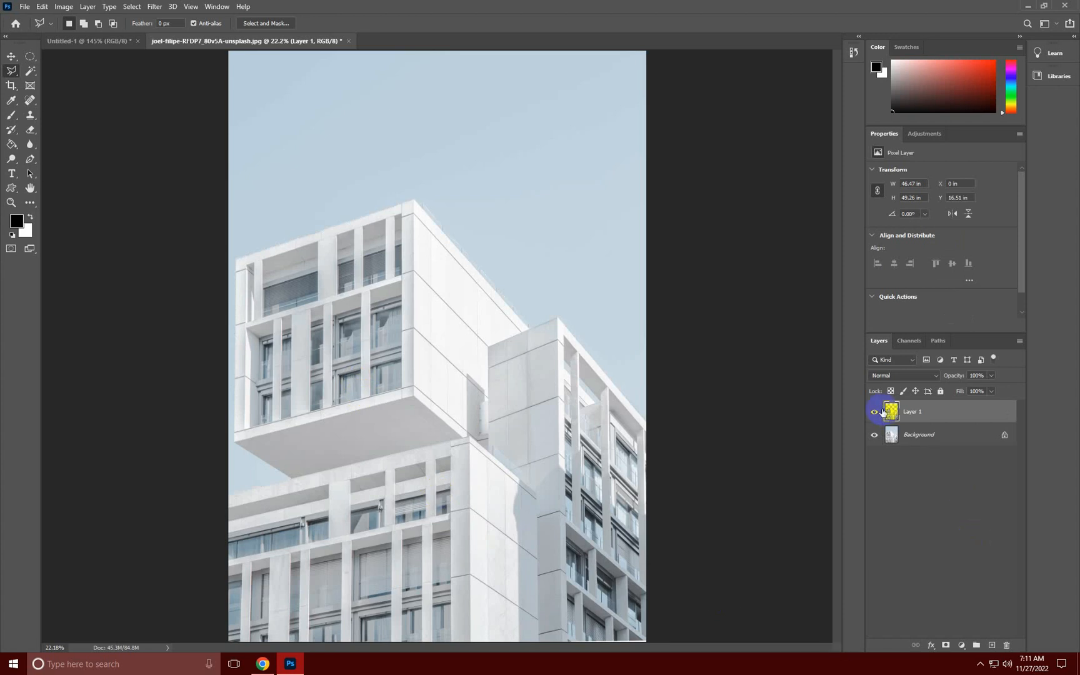
click(877, 438)
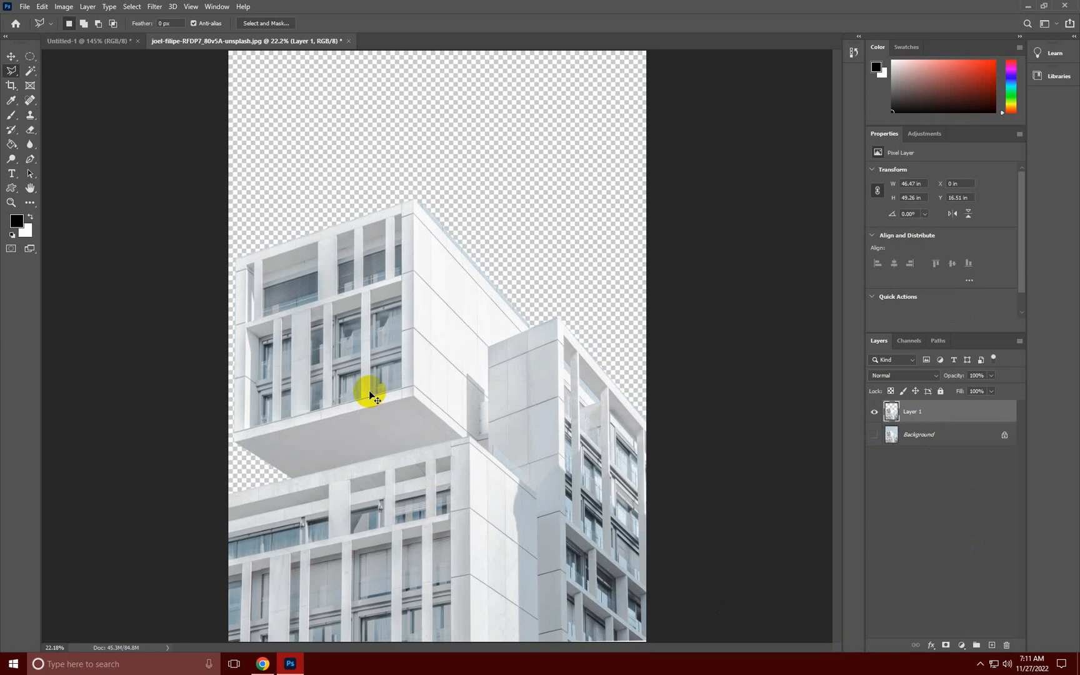
key(ctrl+z)
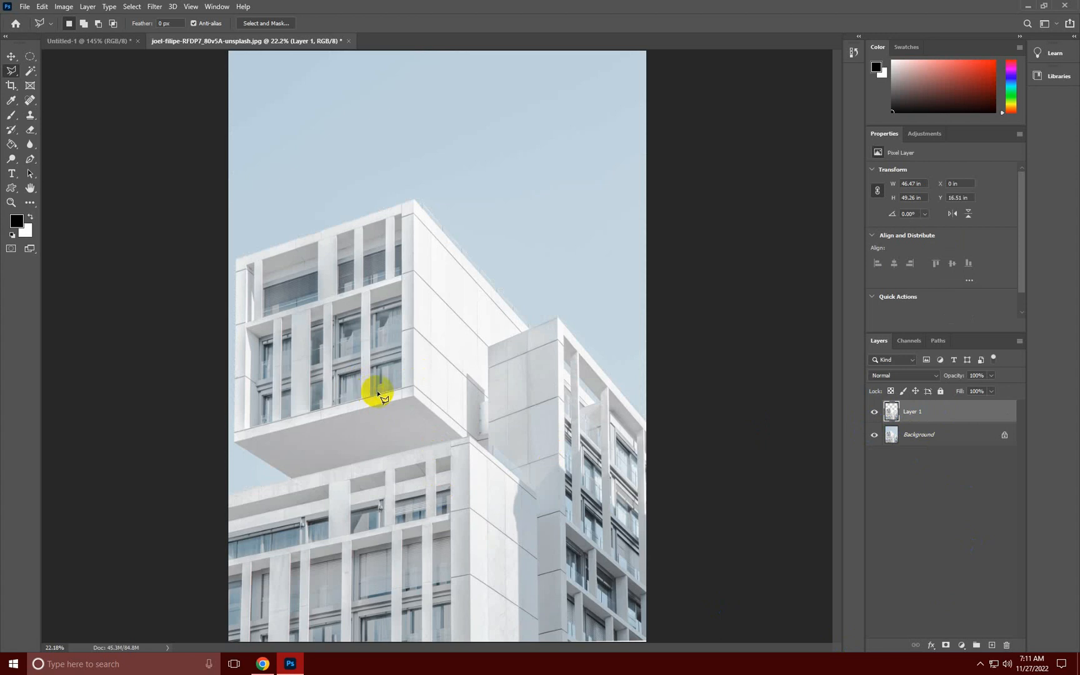
- Duplicate the whole Background layer with Layer 1 hidden, discard the duplicate, and restore Layer 1
click(893, 428)
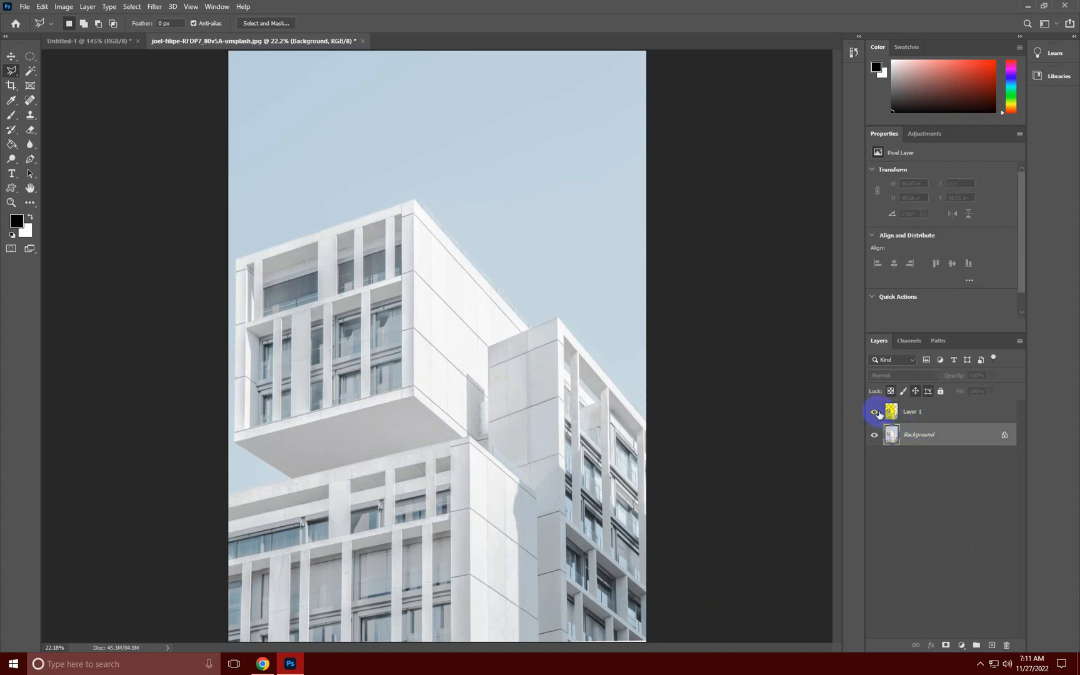
click(878, 412)
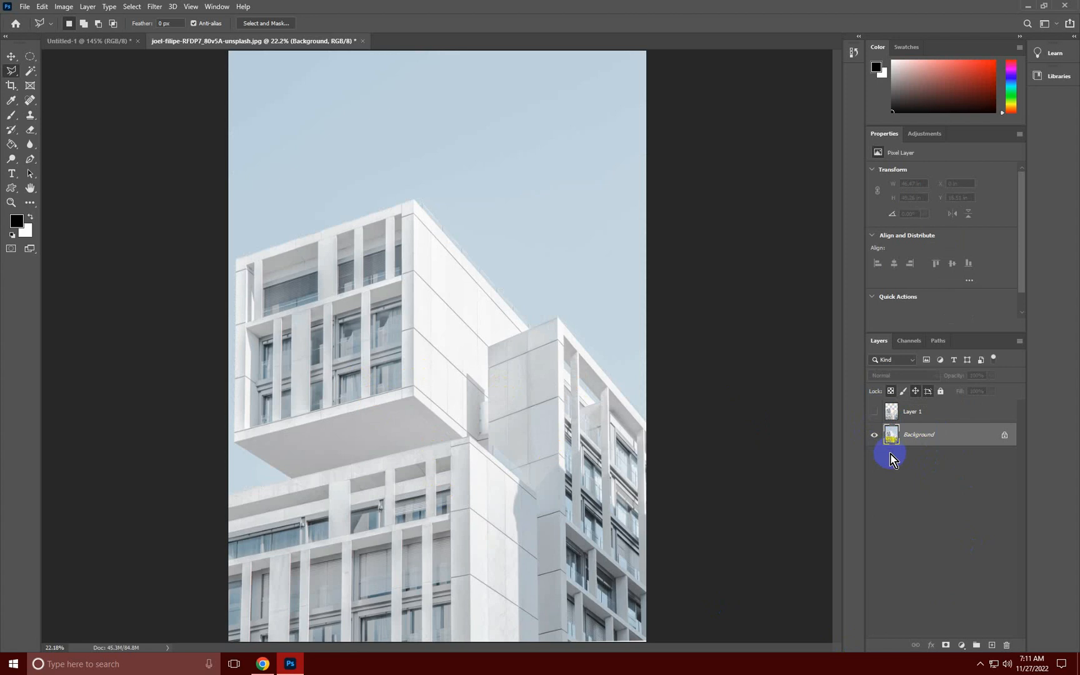
key(ctrl+j)
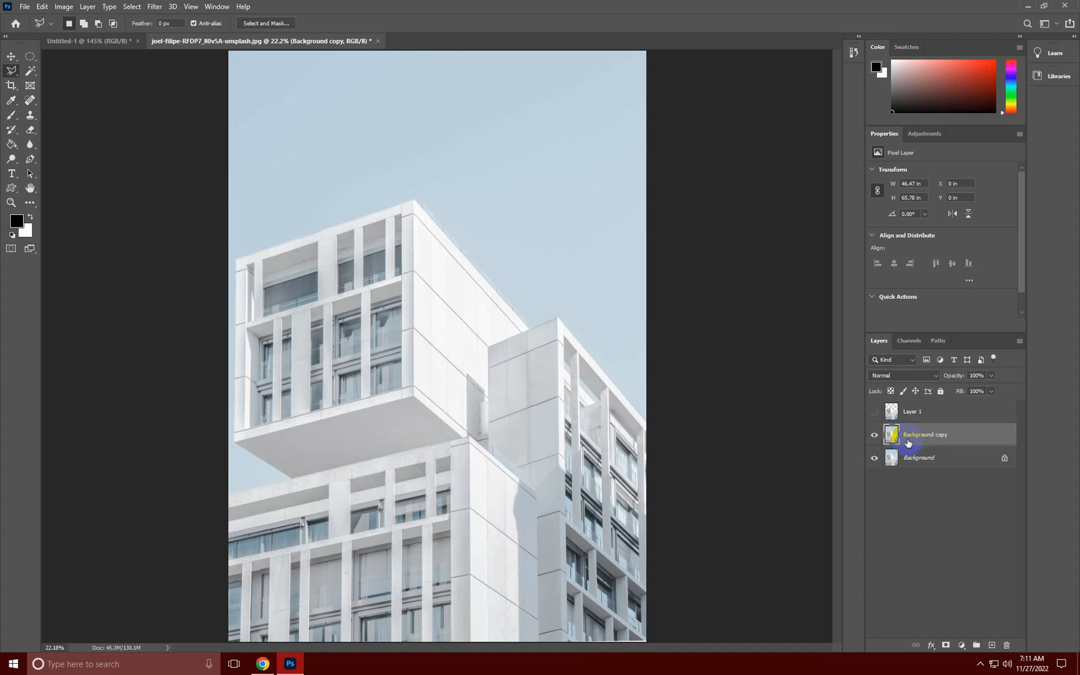
key(Delete)
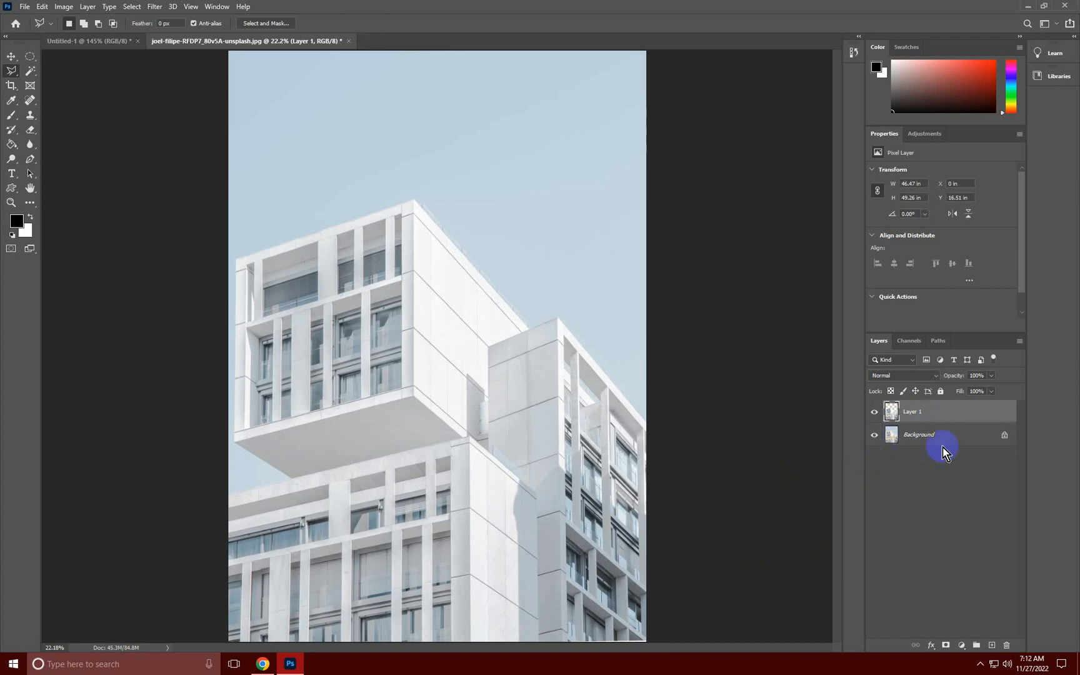
click(294, 368)
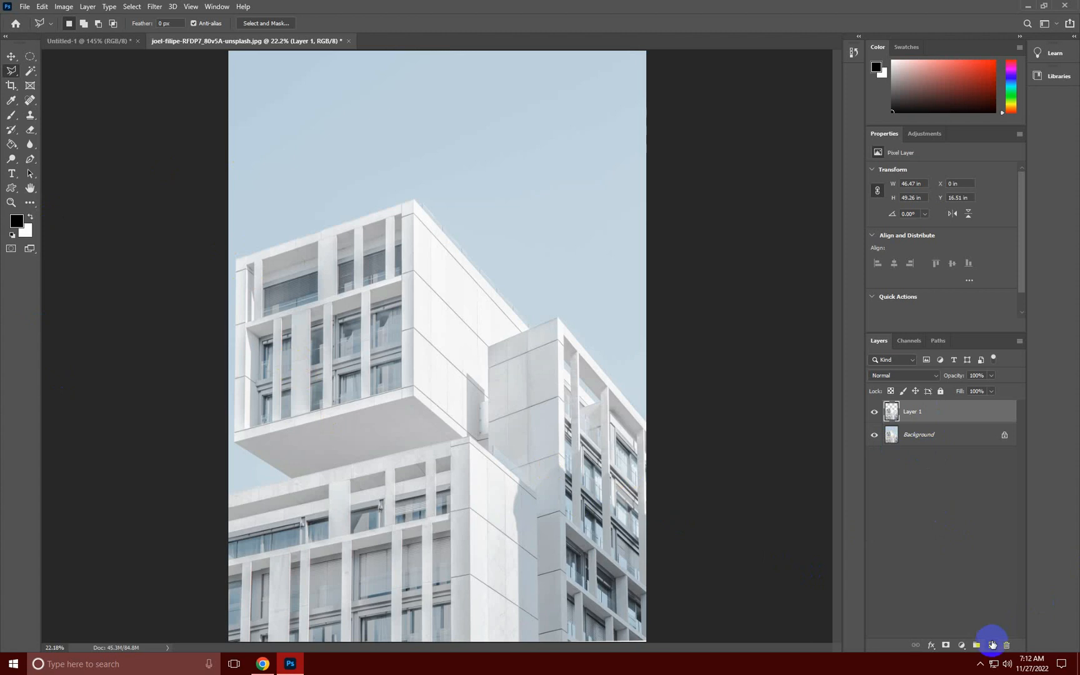
- Add an empty layer and place it between the building cutout and the Background
click(992, 645)
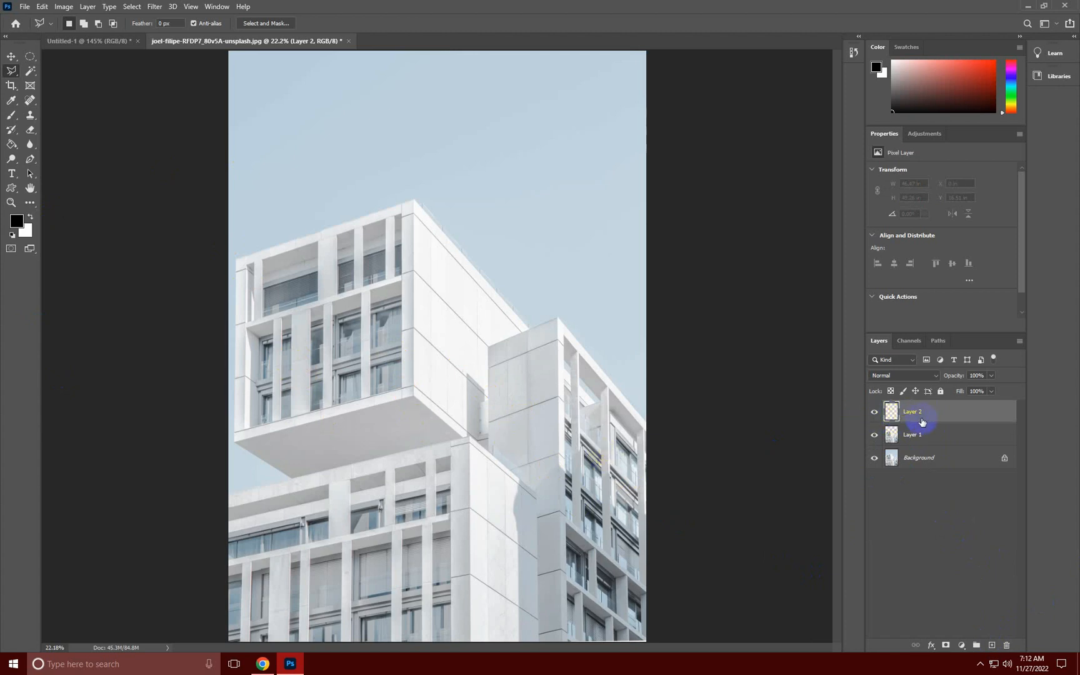
drag(920, 410, 922, 441)
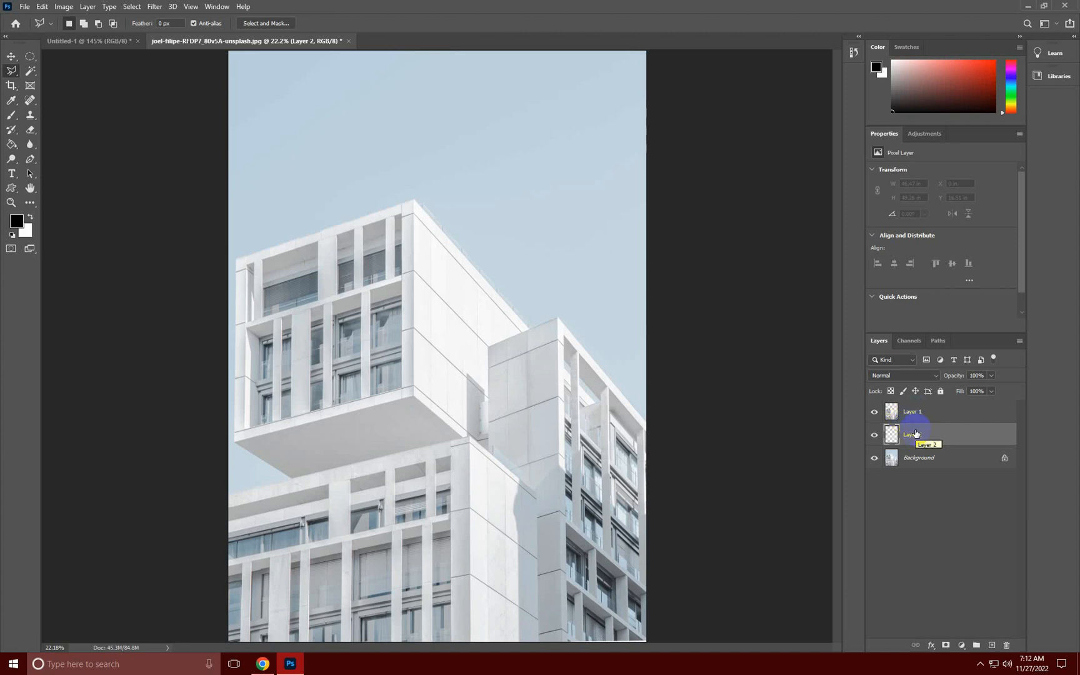
click(916, 439)
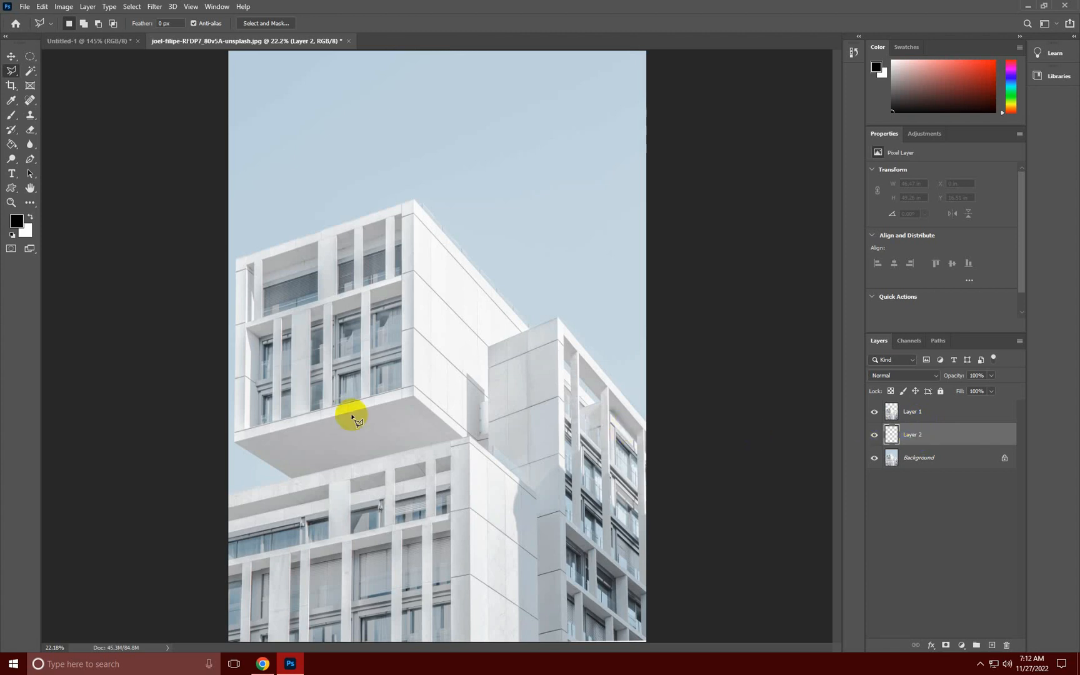
- Set the foreground color to blue #1ca0de and fill the empty layer behind the building with it
click(15, 226)
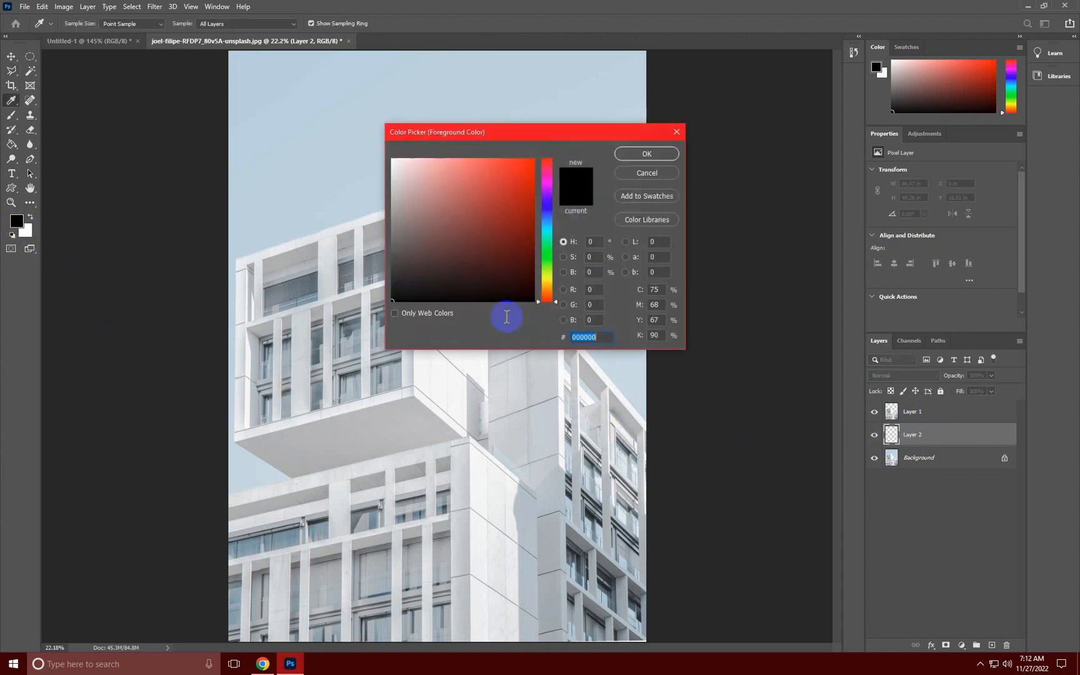
click(547, 220)
drag(511, 194, 501, 176)
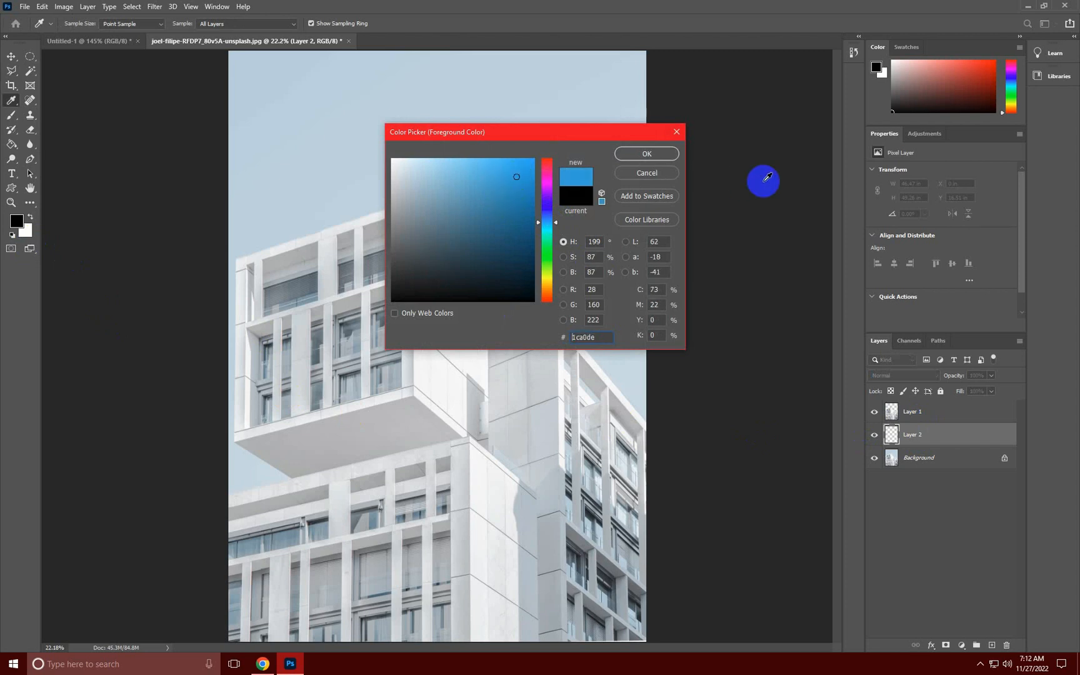
click(646, 154)
key(l)
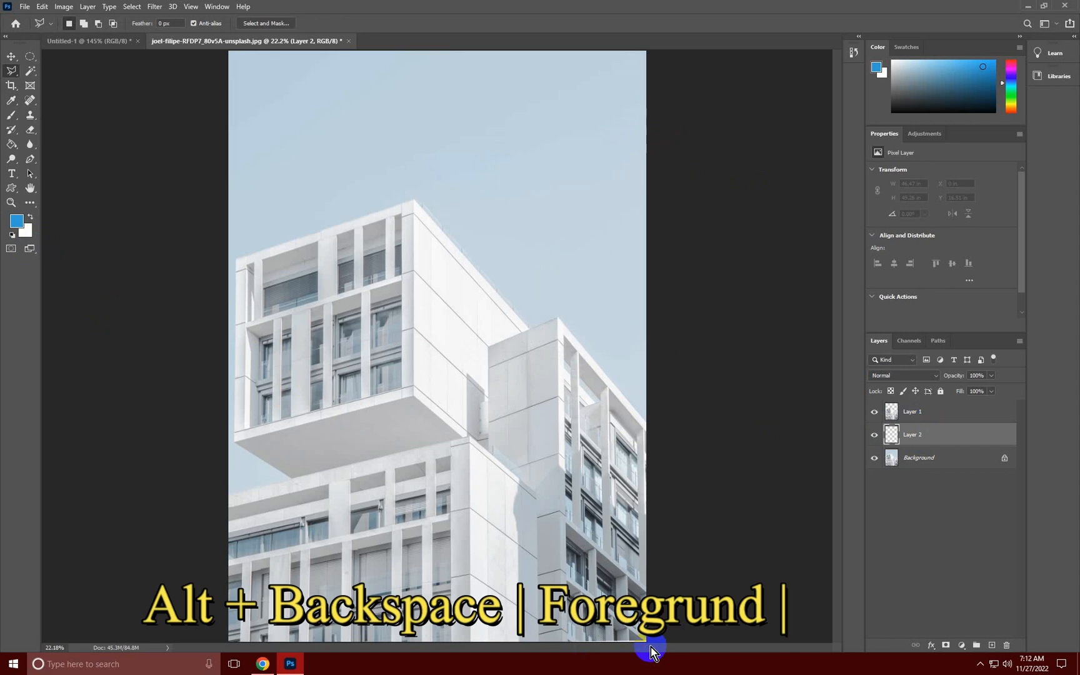
key(alt+BackSpace)
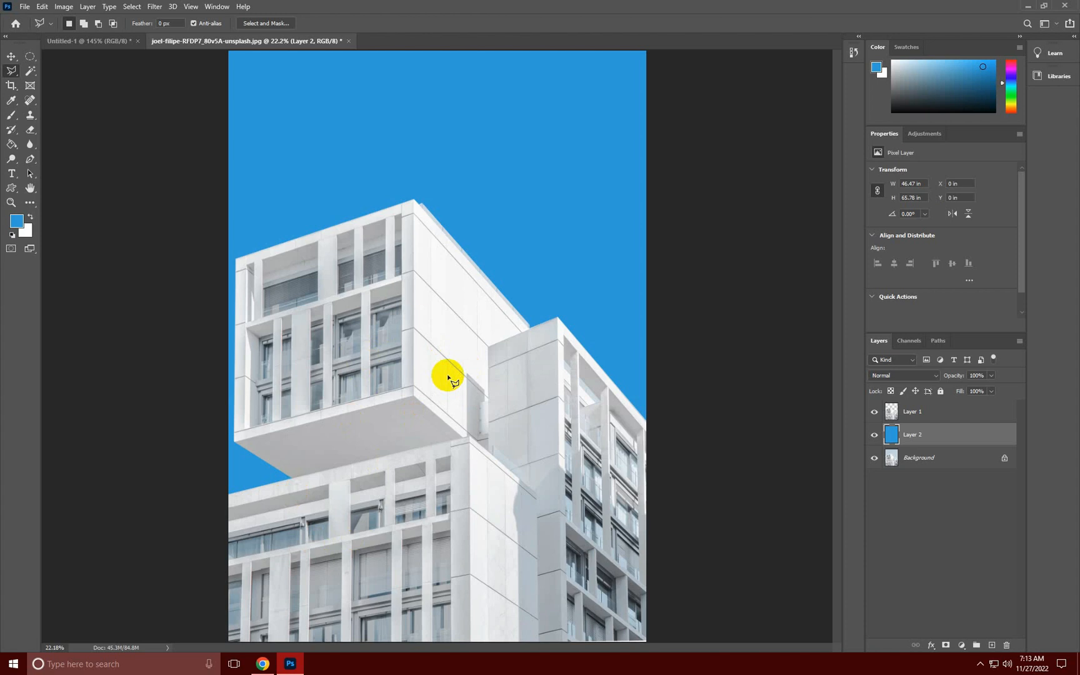
- View the building against its blue backdrop in each screen mode and return to the standard mode
key(f)
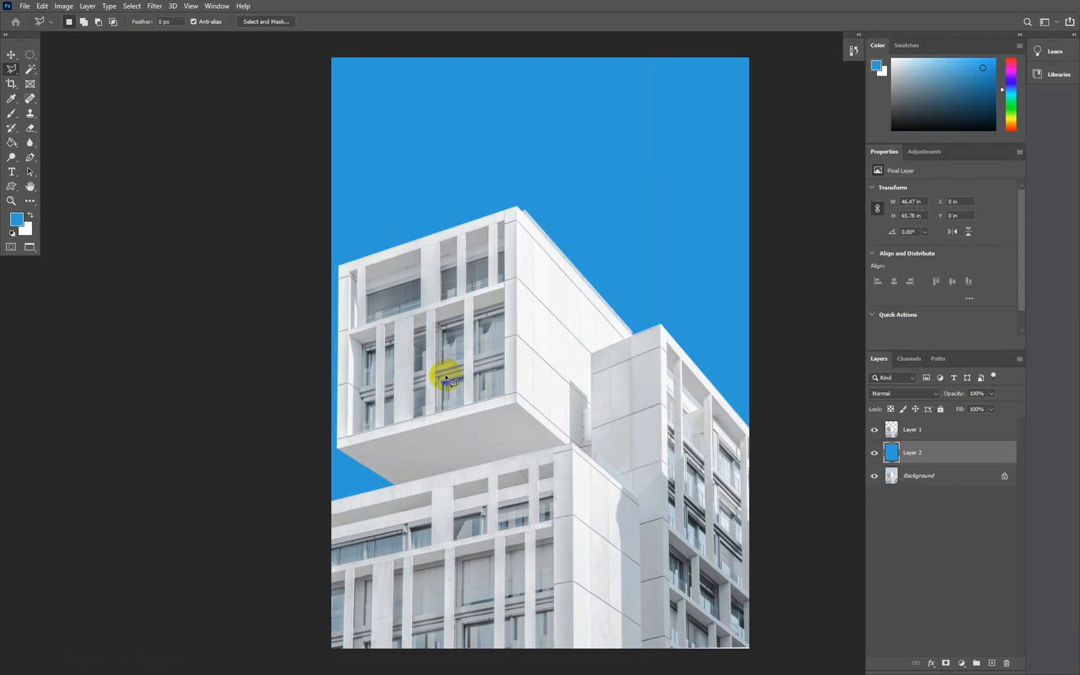
mouse_move(542, 306)
mouse_down()
mouse_move(462, 344)
mouse_move(620, 331)
mouse_move(149, 393)
mouse_move(728, 197)
mouse_move(463, 277)
mouse_move(442, 355)
mouse_up()
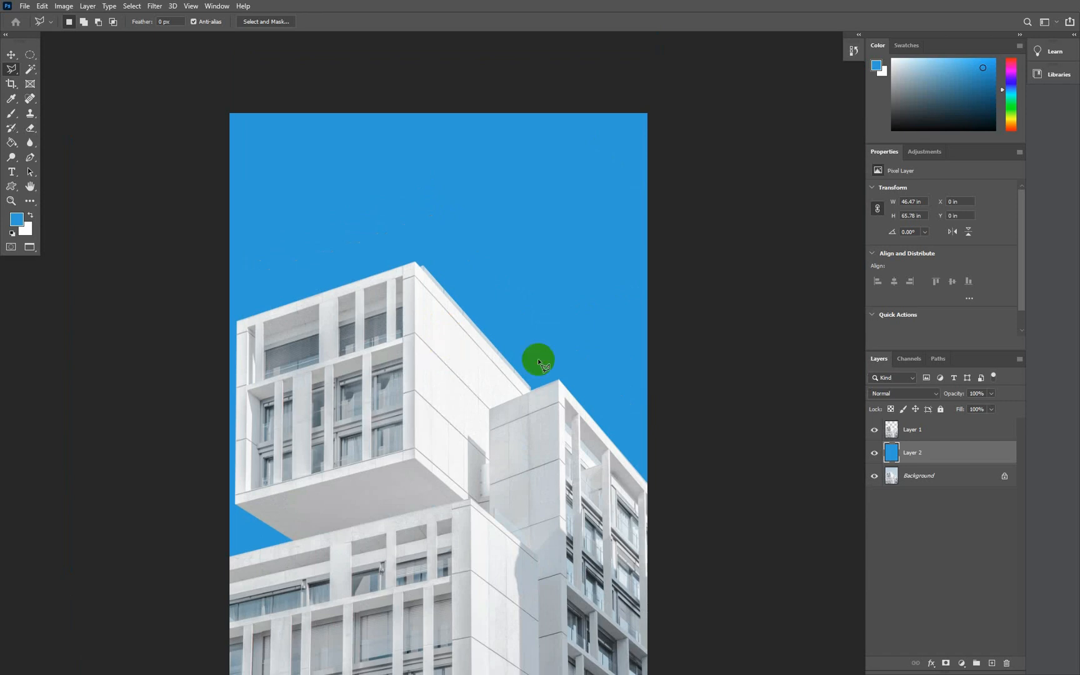
key(f)
key(f)
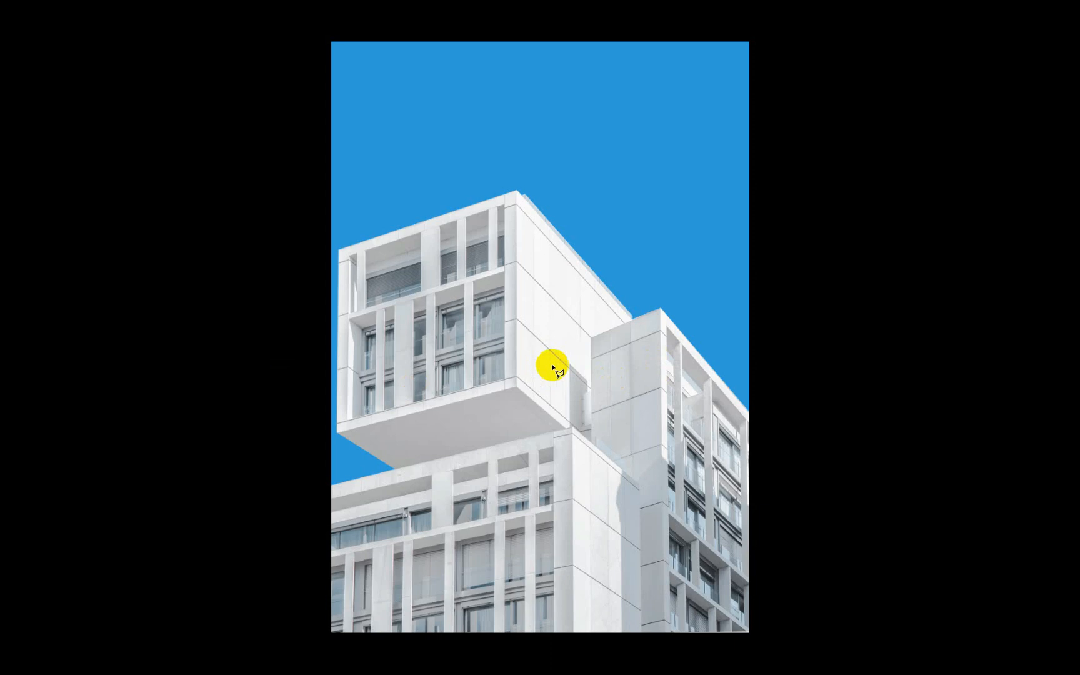
key(f)
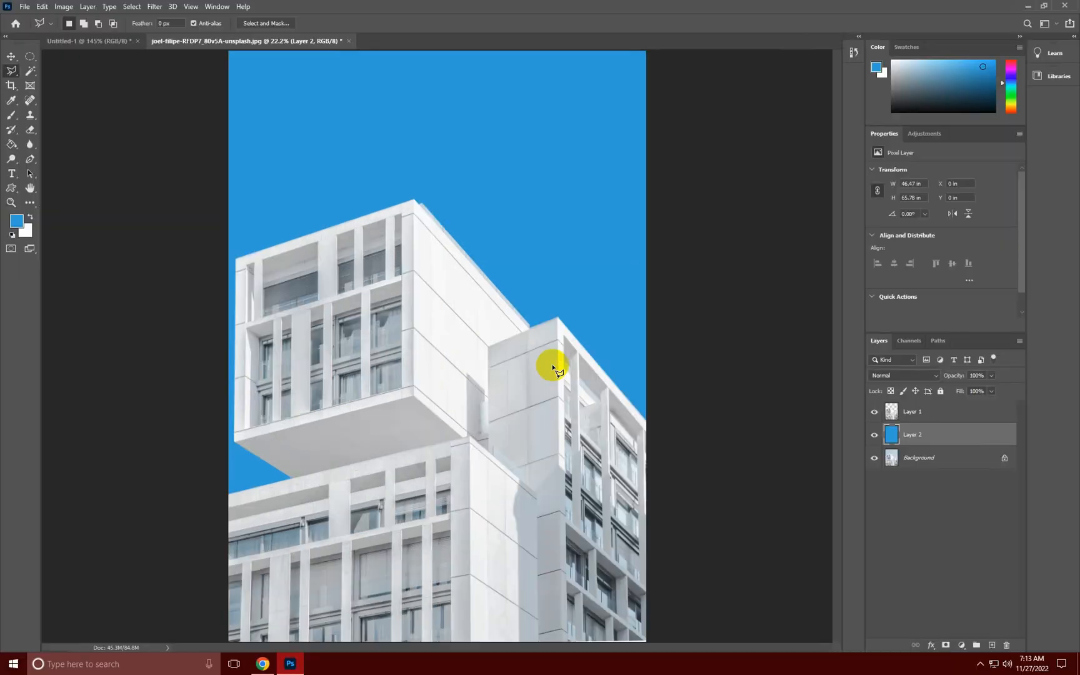
click(50, 40)
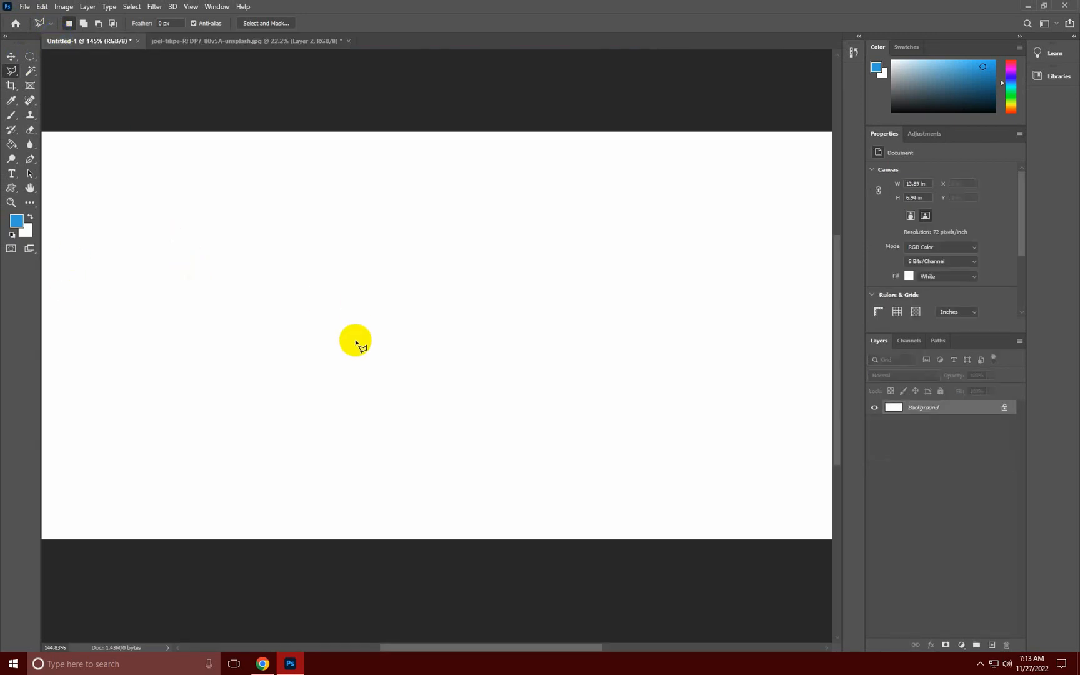
scroll(355, 342, down, 1)
drag(15, 71, 67, 94)
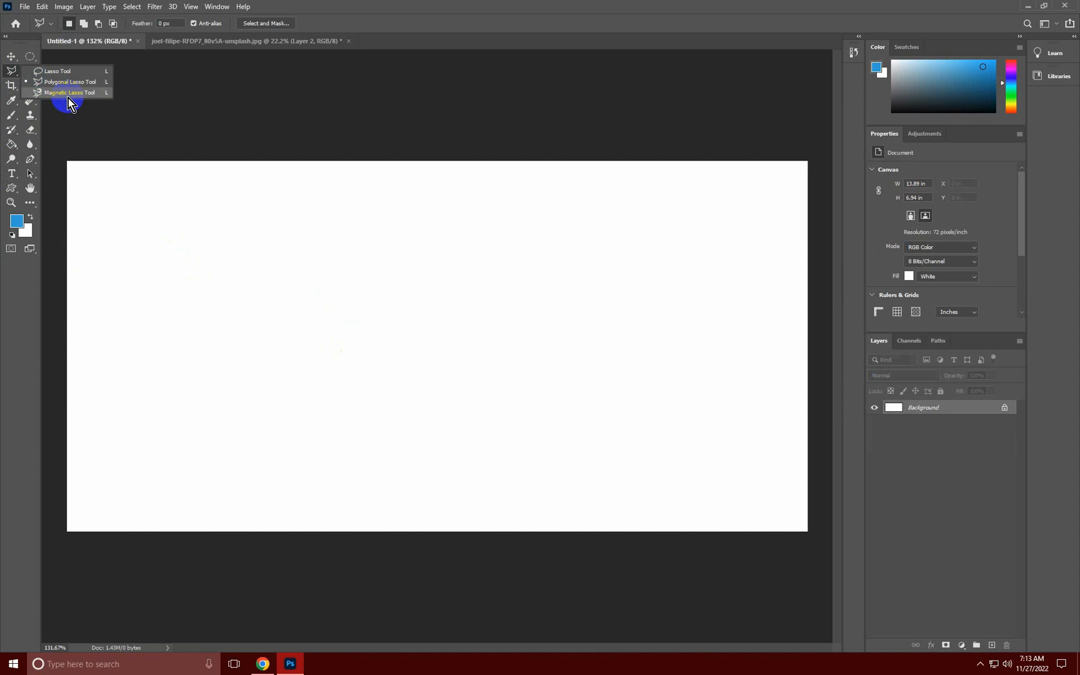
click(368, 86)
key(Escape)
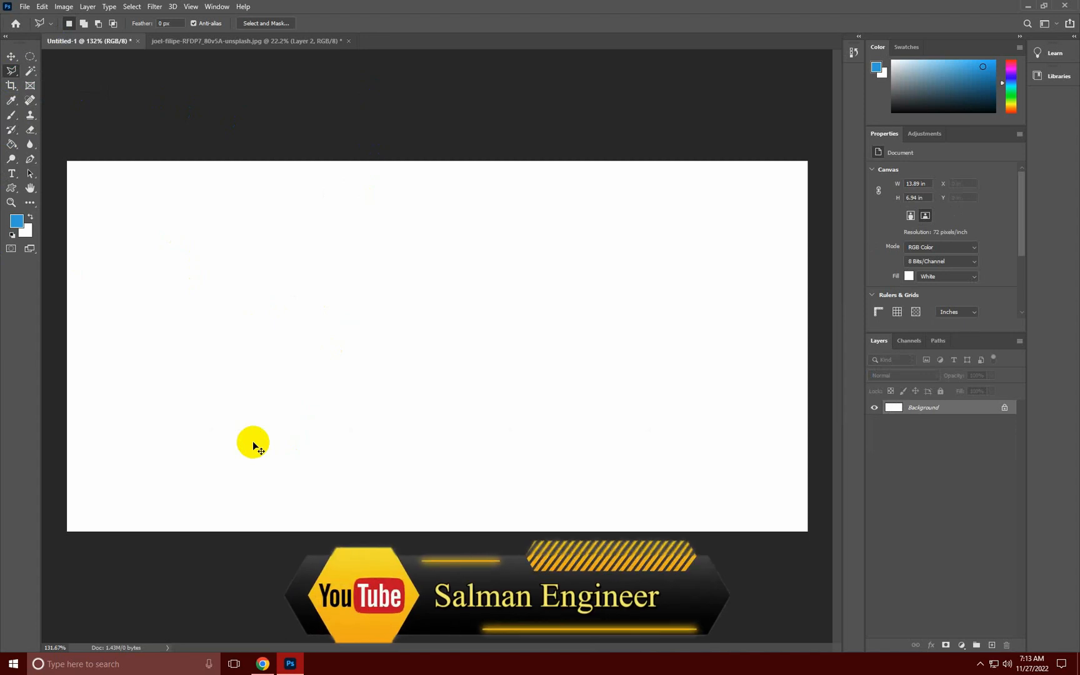
key(ctrl+p)
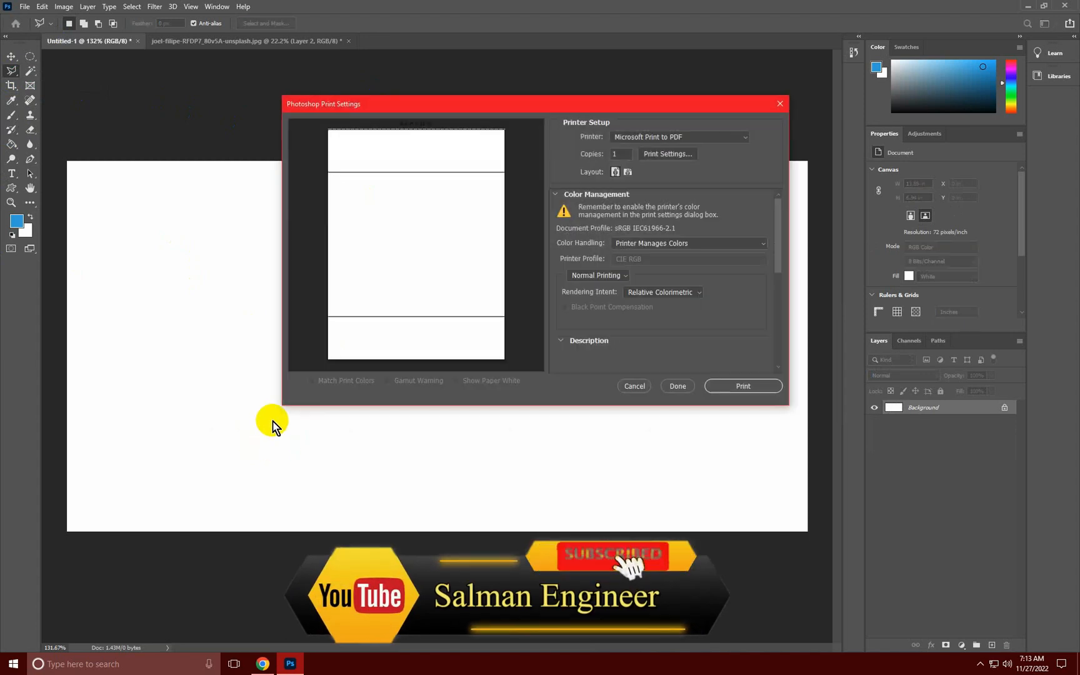
click(634, 384)
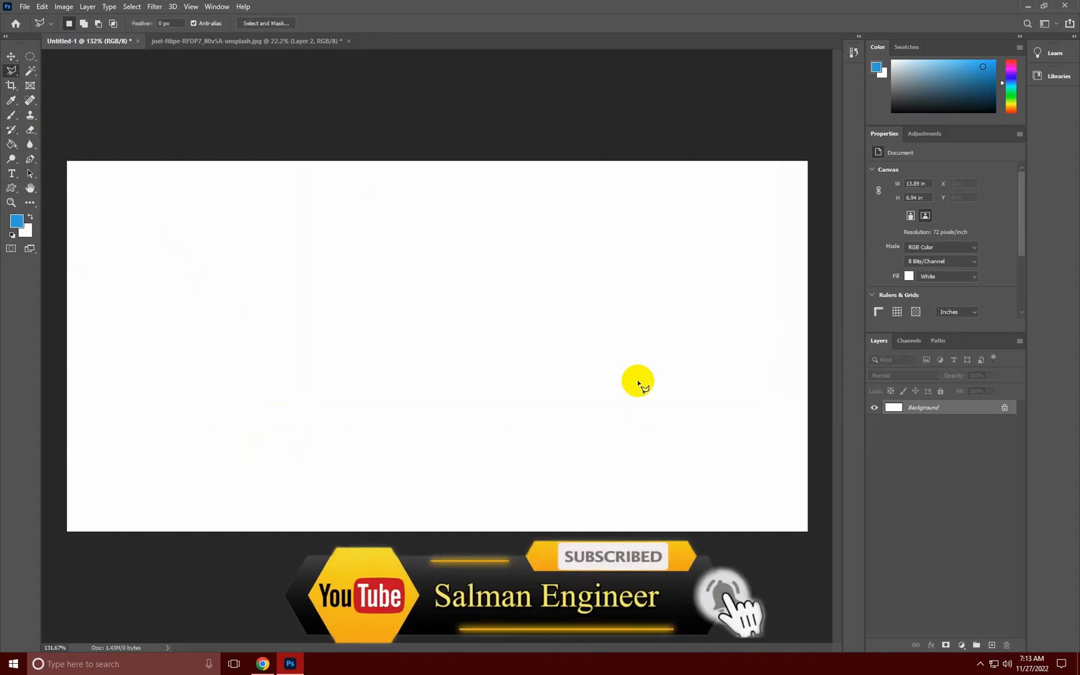
- Open the pomegranate photo mockup-graphics-XiWQbLEhFyo-unsplash from the Desktop
key(ctrl+o)
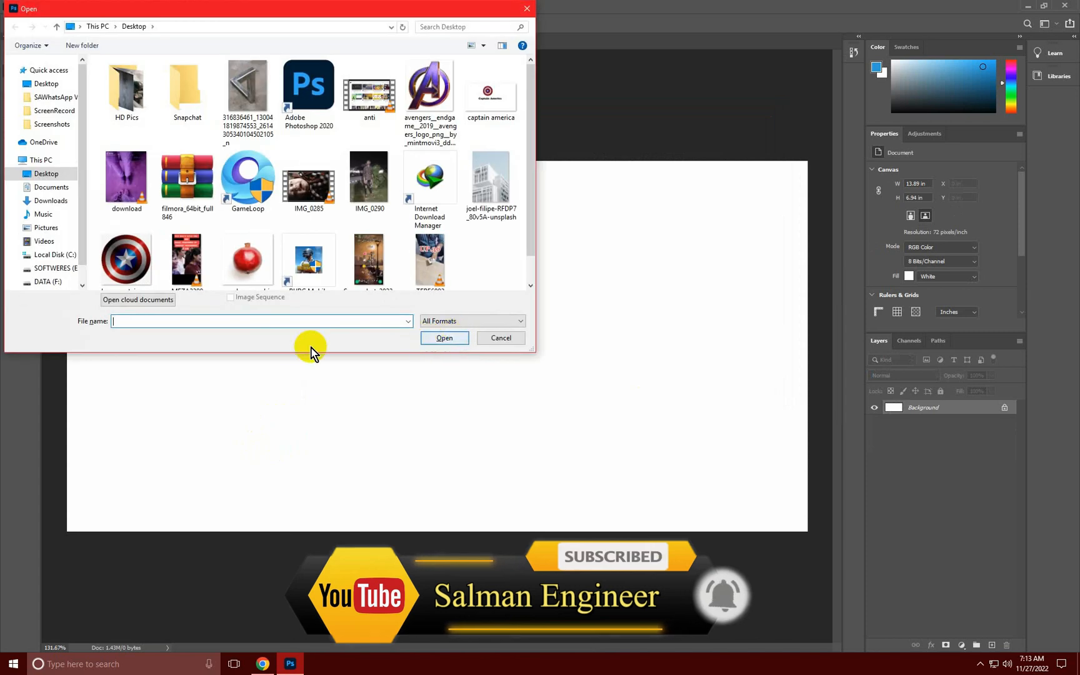
click(248, 259)
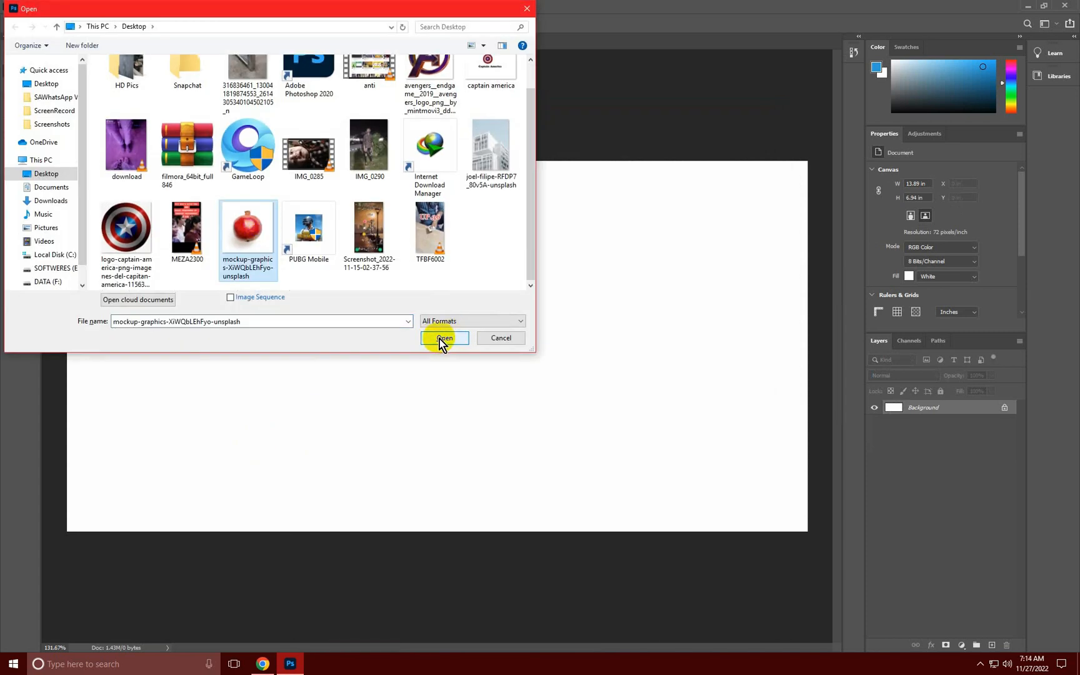
click(442, 338)
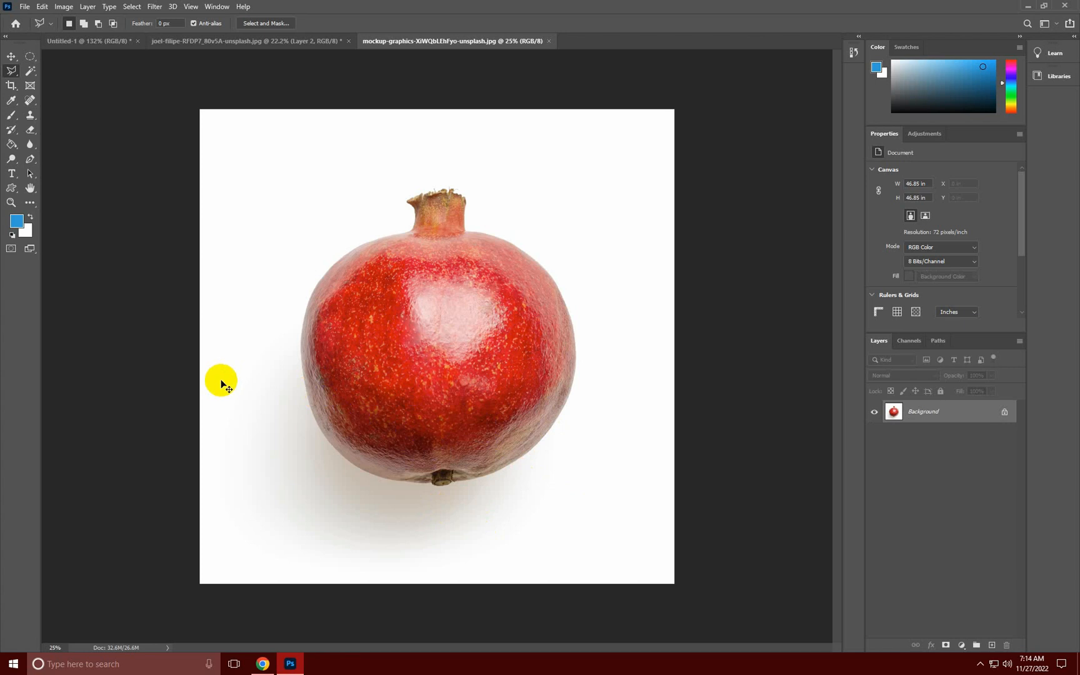
- Duplicate the pomegranate photo's Background layer and undo the duplication
key(ctrl+j)
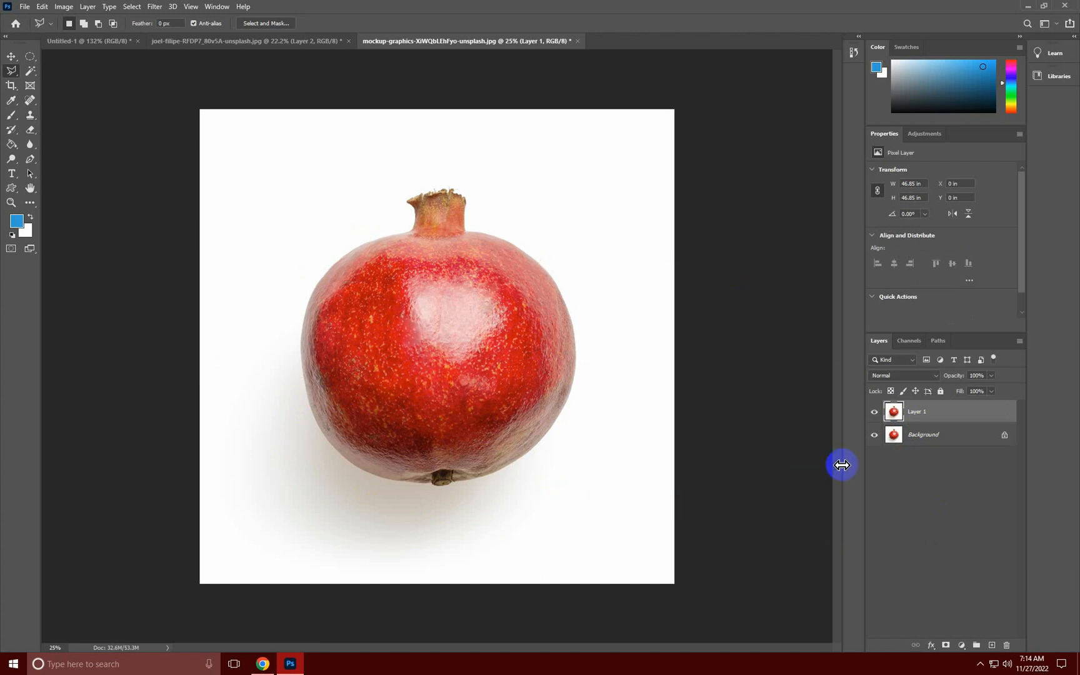
key(ctrl+z)
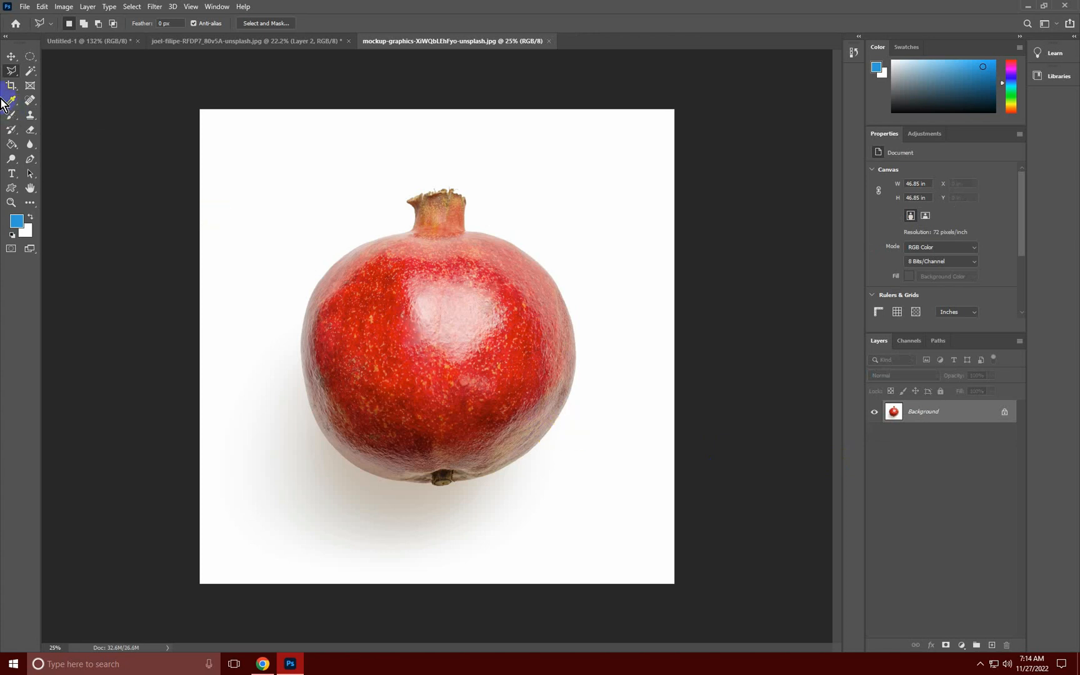
- Start a Magnetic Lasso outline beside the pomegranate's crown and trace down its left side to the lower edge
right_click(10, 75)
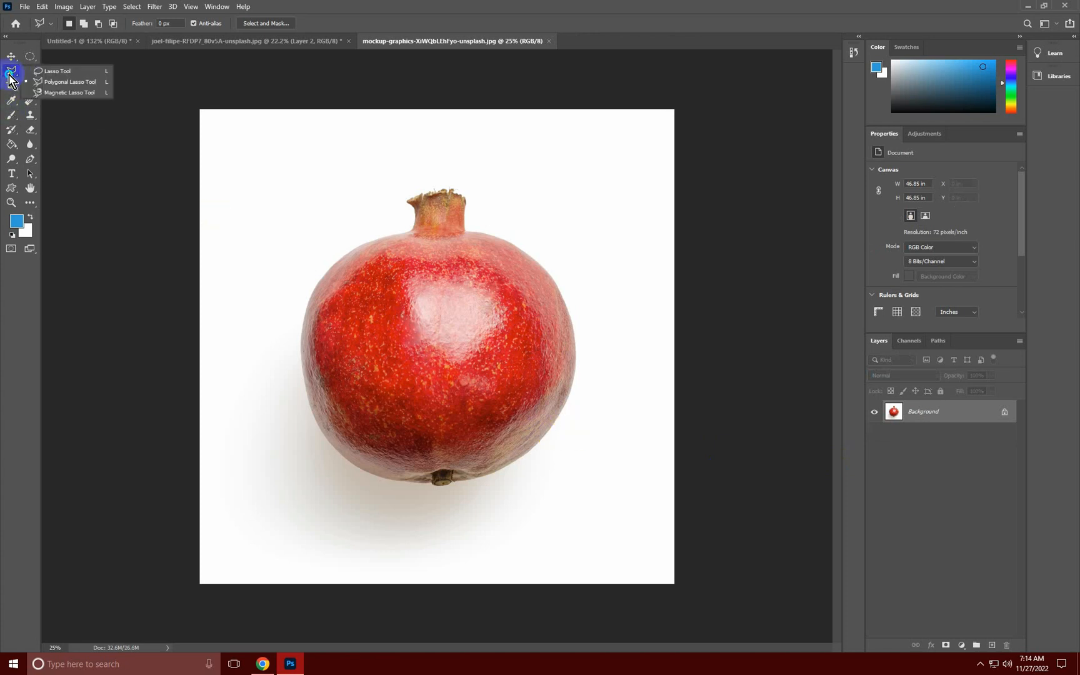
click(44, 96)
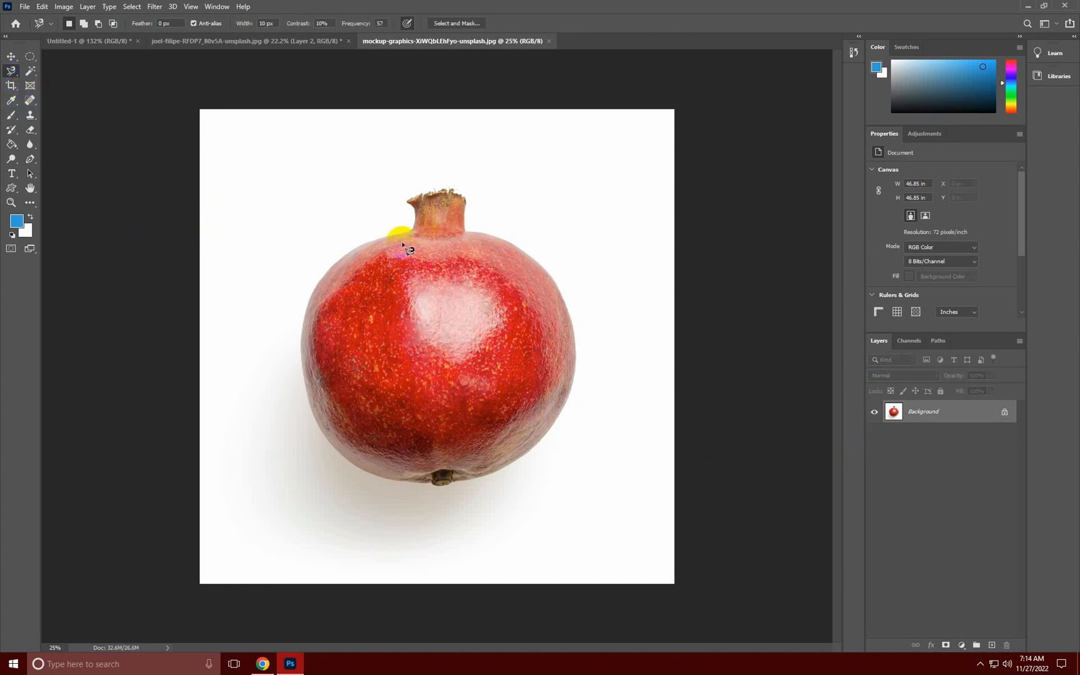
scroll(382, 372, up, 2)
scroll(382, 372, up, 2)
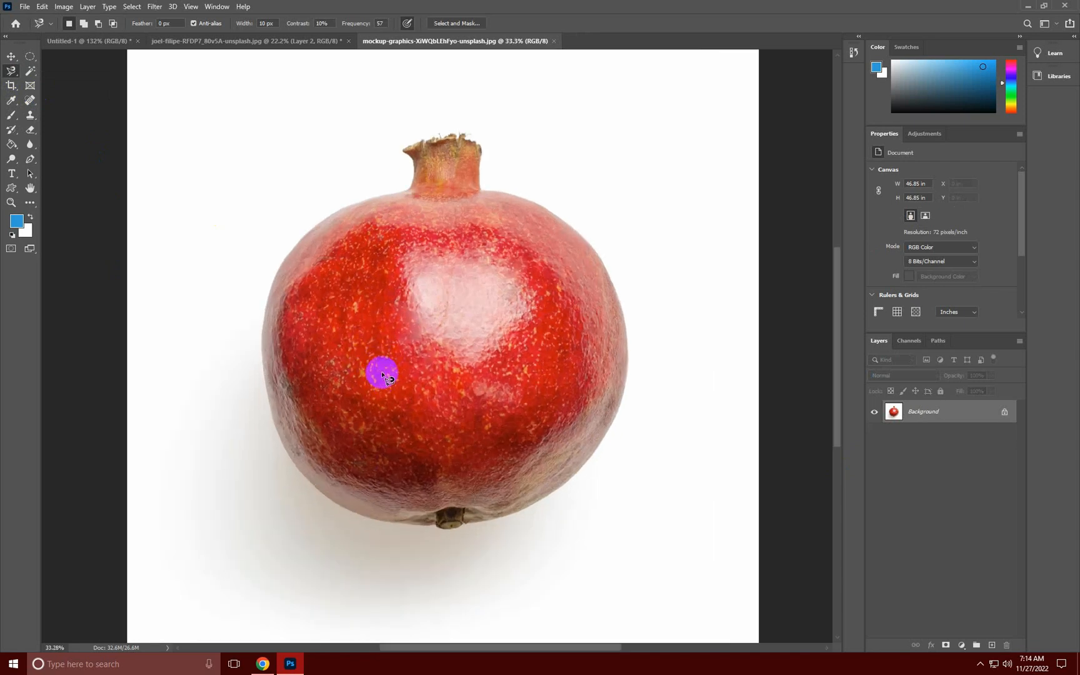
drag(409, 323, 409, 369)
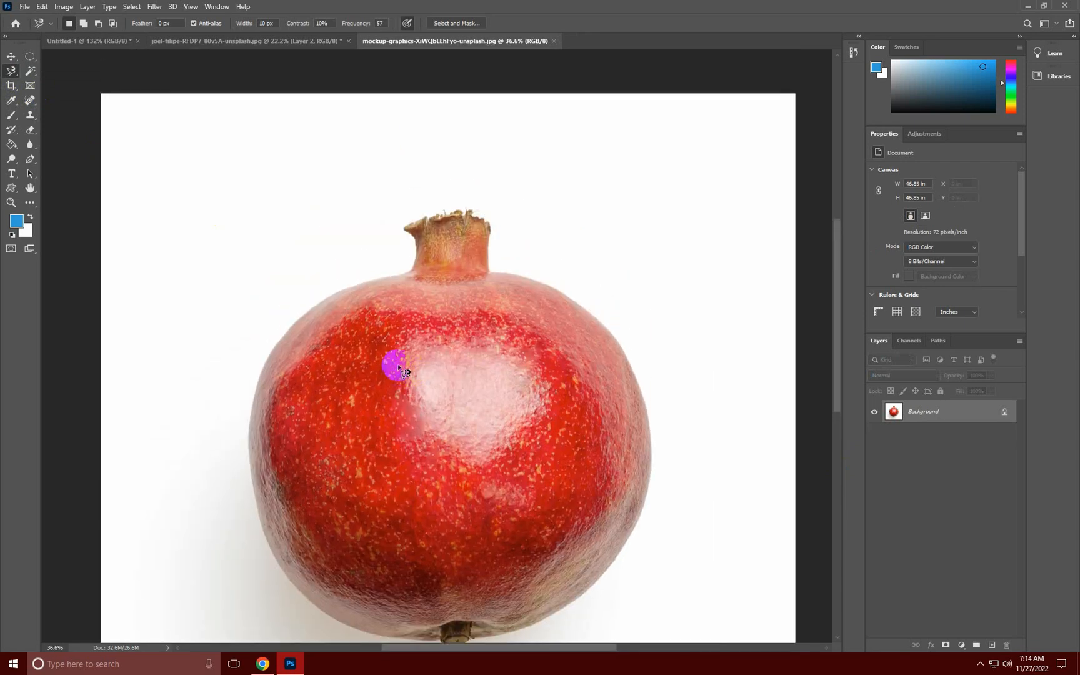
click(386, 278)
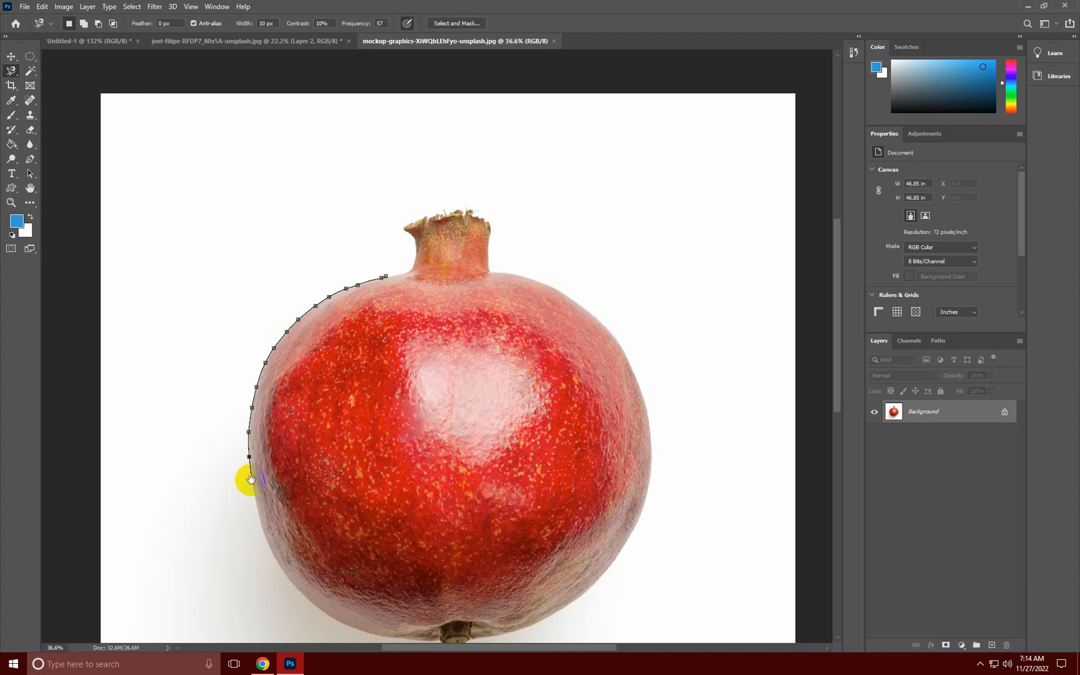
mouse_move(264, 488)
mouse_down()
mouse_move(266, 417)
mouse_move(257, 415)
mouse_move(275, 478)
mouse_move(318, 481)
mouse_move(408, 451)
mouse_move(440, 389)
mouse_move(427, 358)
mouse_move(434, 420)
mouse_move(406, 453)
mouse_move(419, 446)
mouse_move(373, 483)
mouse_move(286, 485)
mouse_move(325, 532)
mouse_move(395, 558)
mouse_move(397, 518)
mouse_move(381, 479)
mouse_up()
key(space)
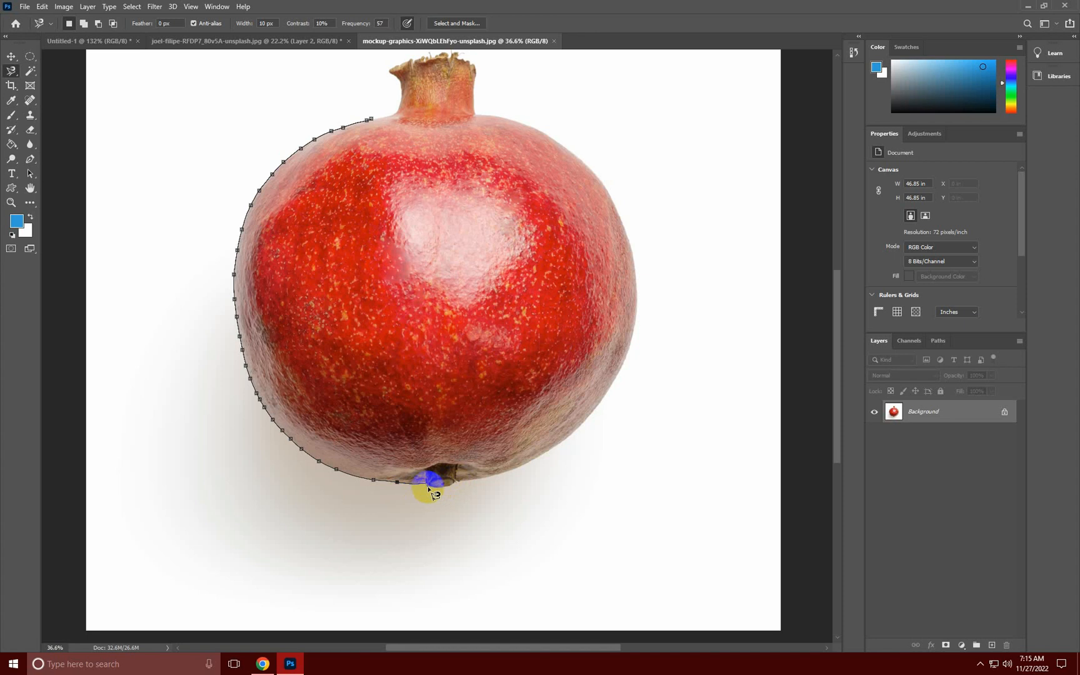
- Continue the Magnetic Lasso outline around the bottom stem, right side and crown, and close it at its starting point
key(ctrl+plus)
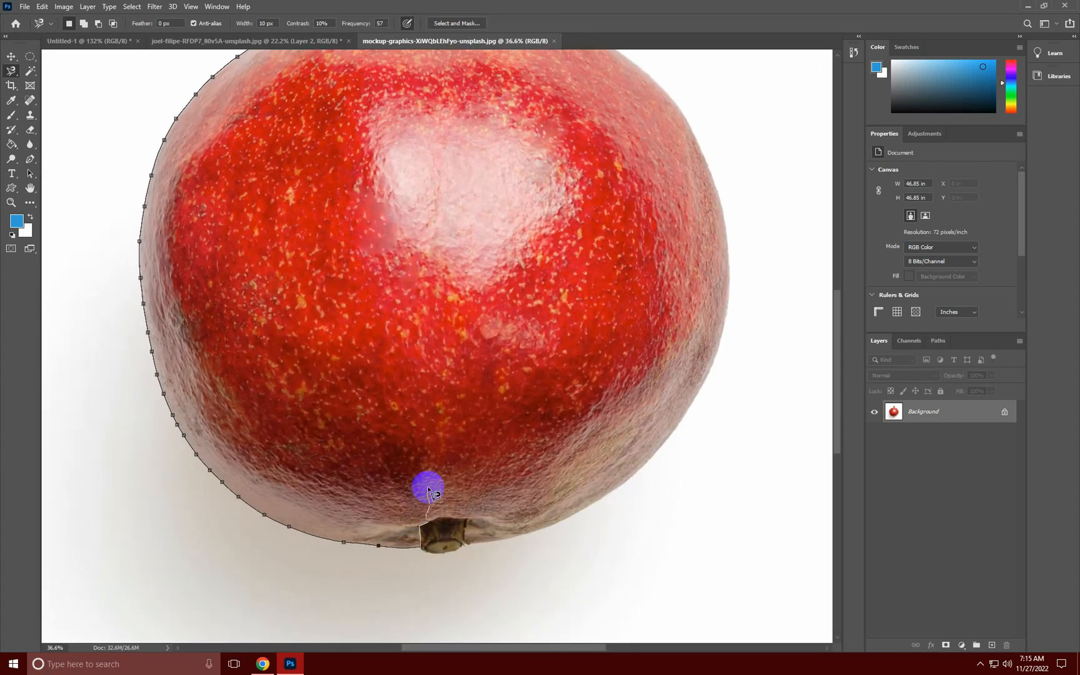
drag(427, 543, 416, 499)
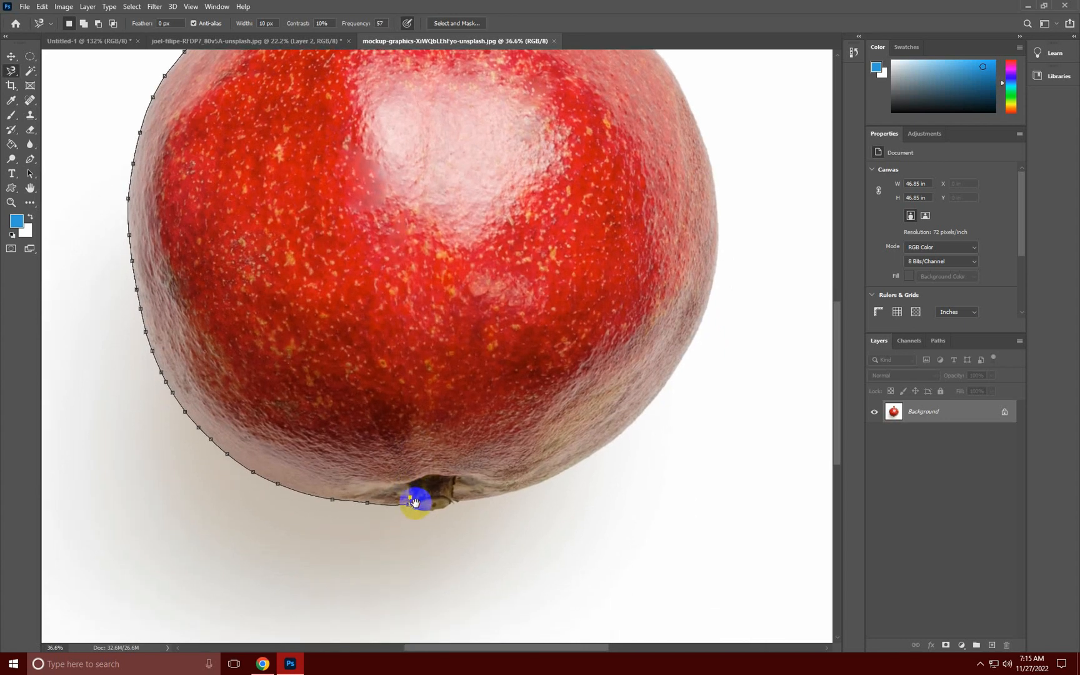
click(419, 503)
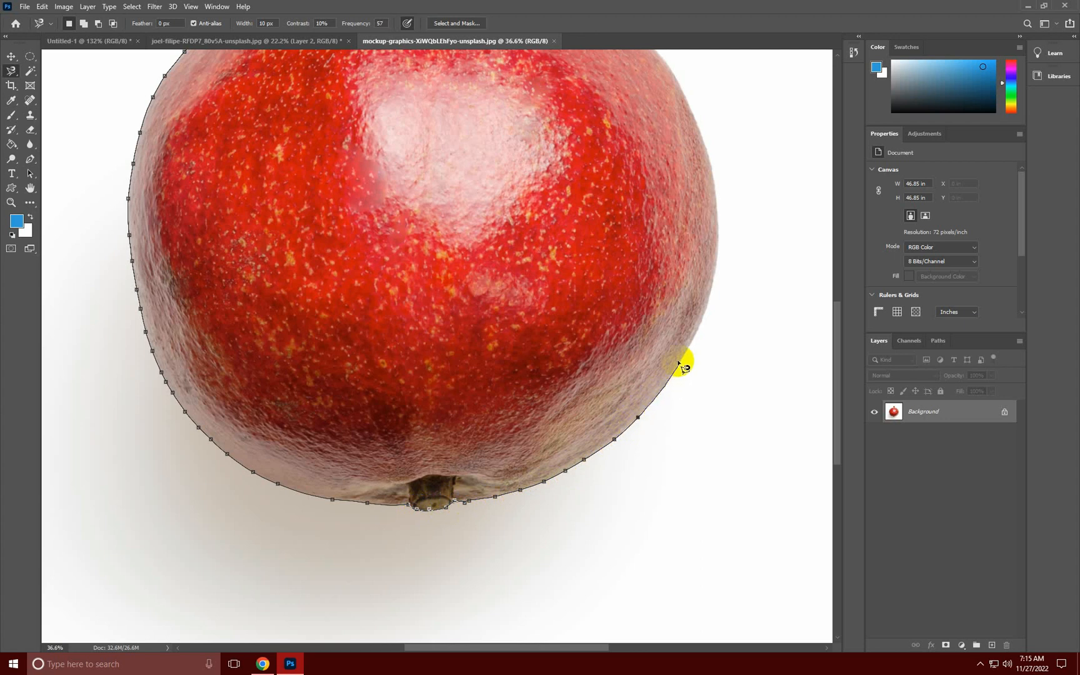
drag(716, 231, 728, 434)
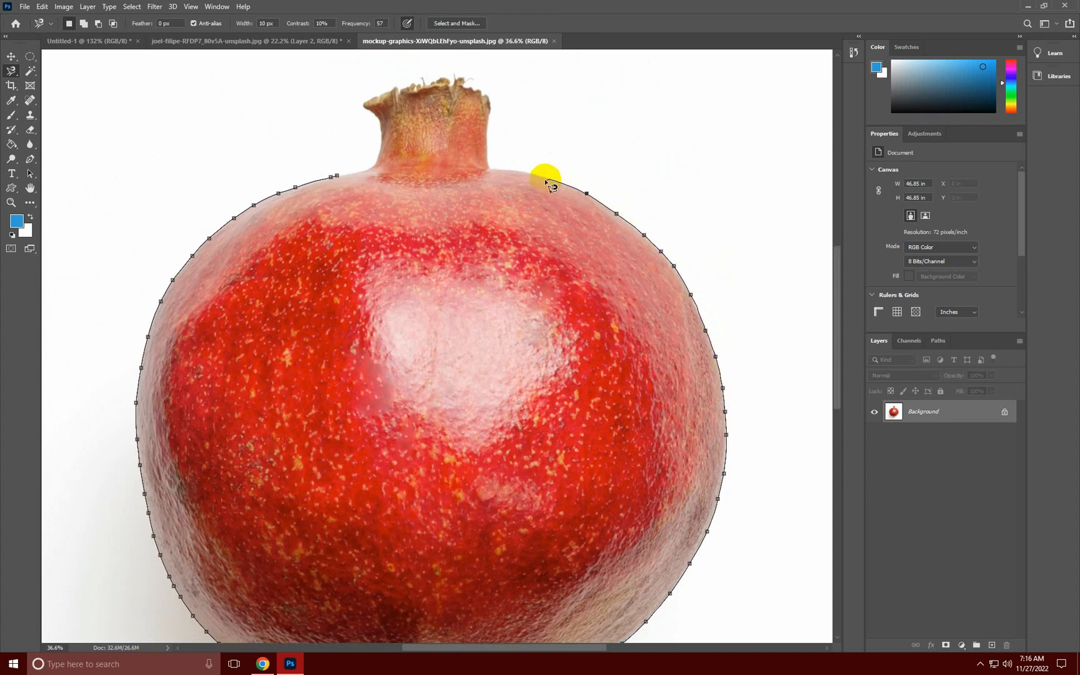
drag(494, 165, 511, 355)
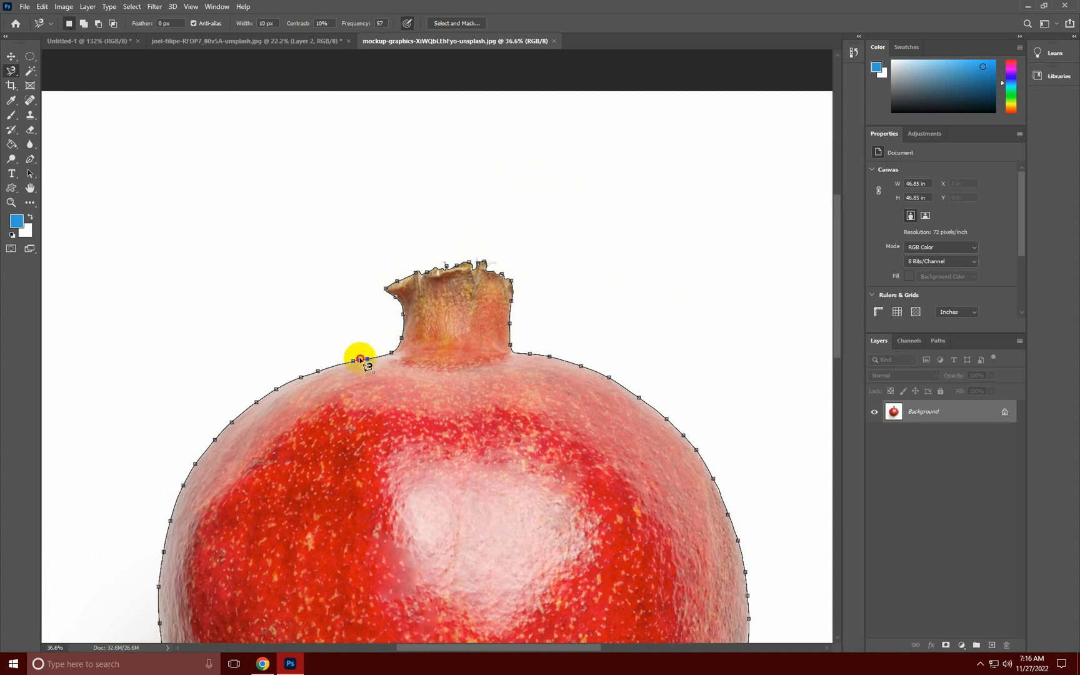
click(360, 359)
scroll(431, 383, down, 2)
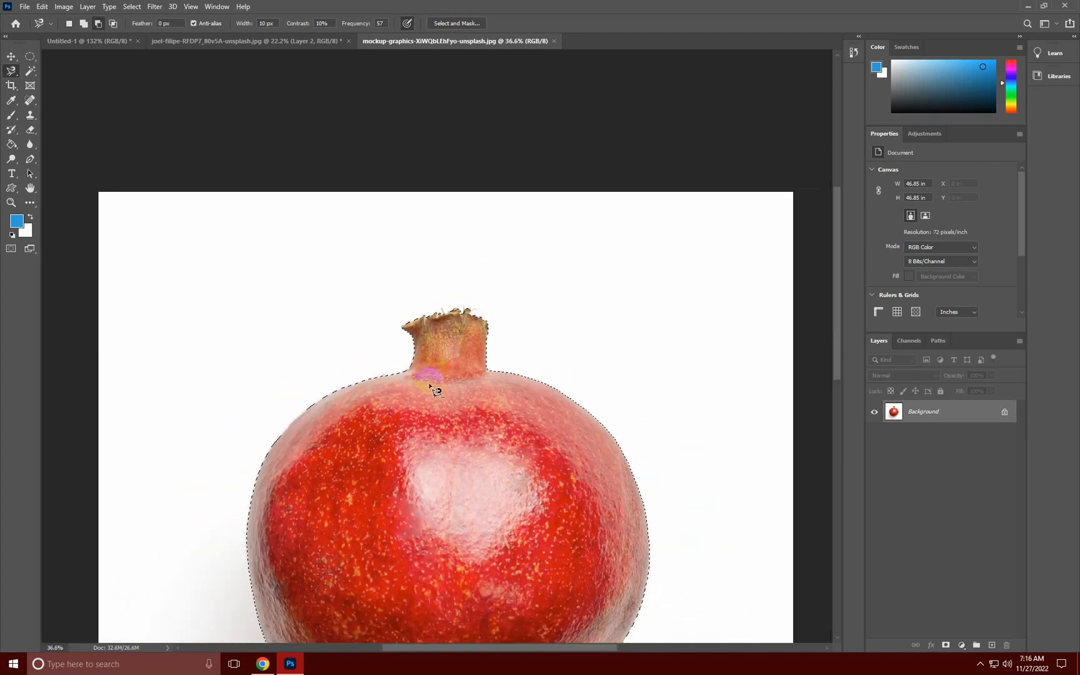
scroll(438, 382, down, 1)
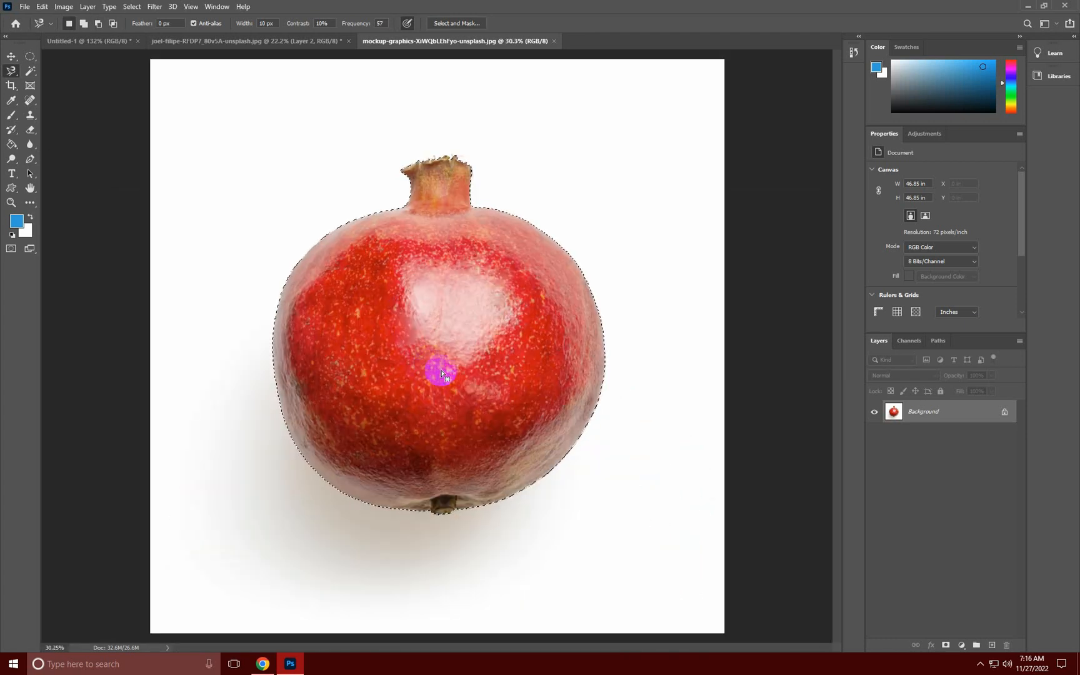
- Copy the selected pomegranate to a new layer and hide the Background layer
key(ctrl+j)
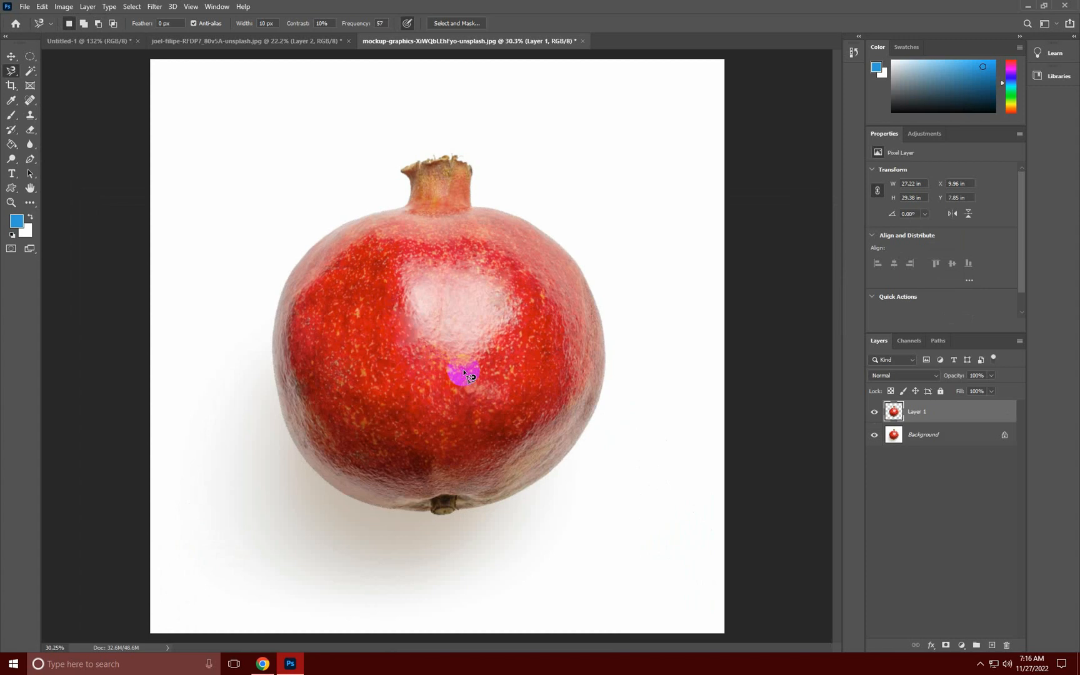
click(874, 435)
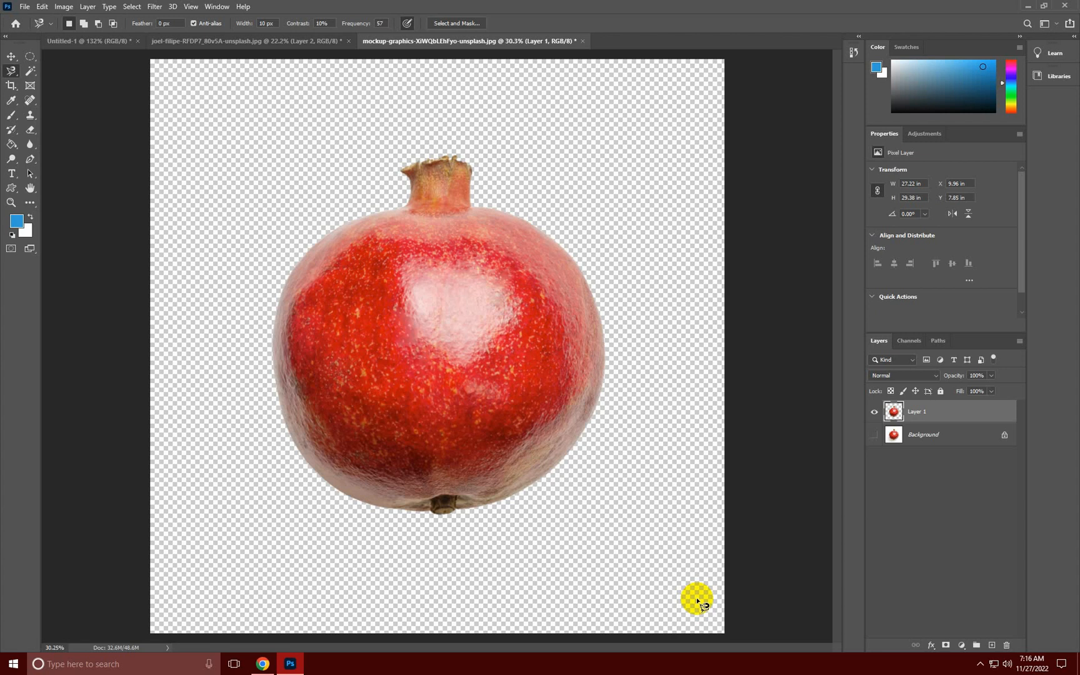
- Show the Background layer again and merge the pomegranate copy down into it
click(874, 434)
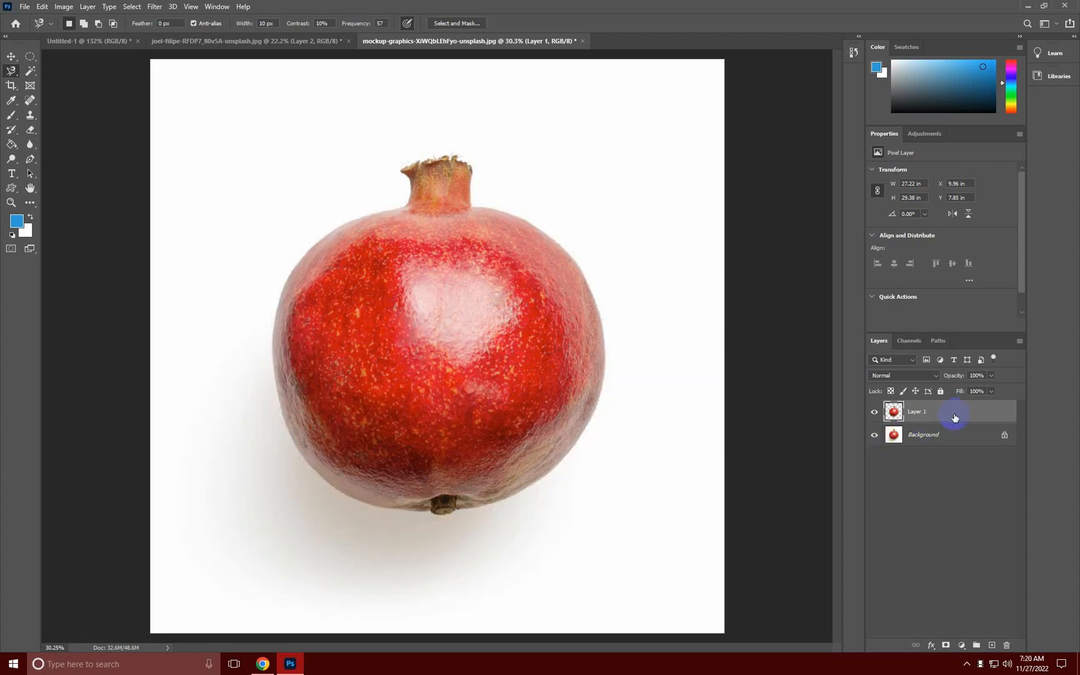
key(ctrl+e)
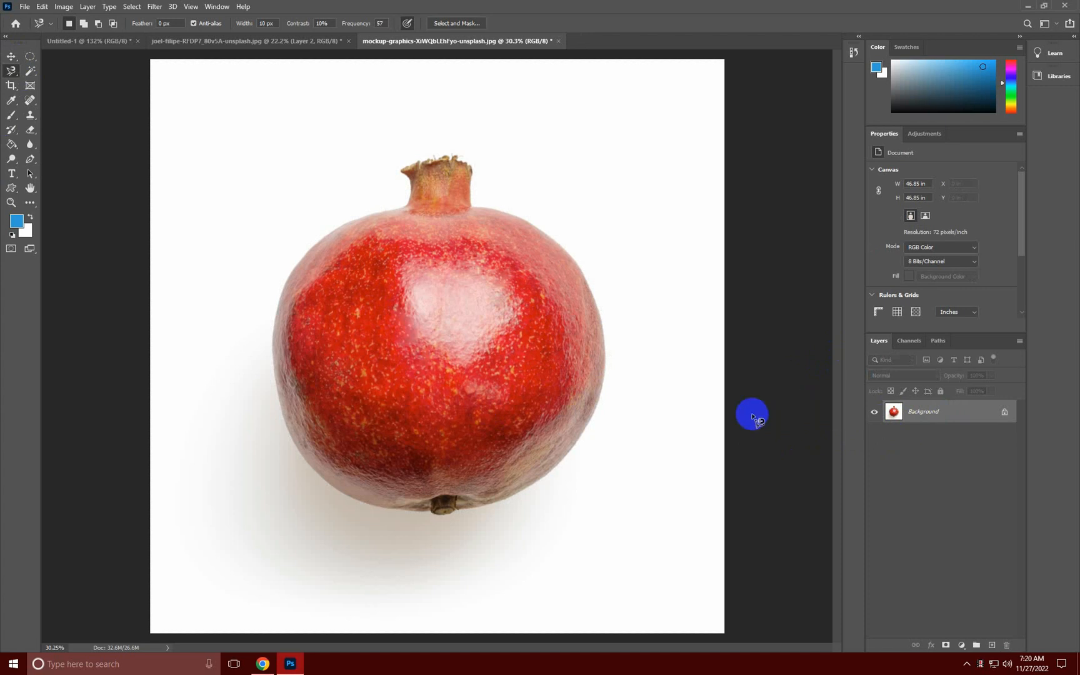
- Set the Magnetic Lasso's width to 1 px and its contrast to 1%
right_click(12, 70)
click(61, 93)
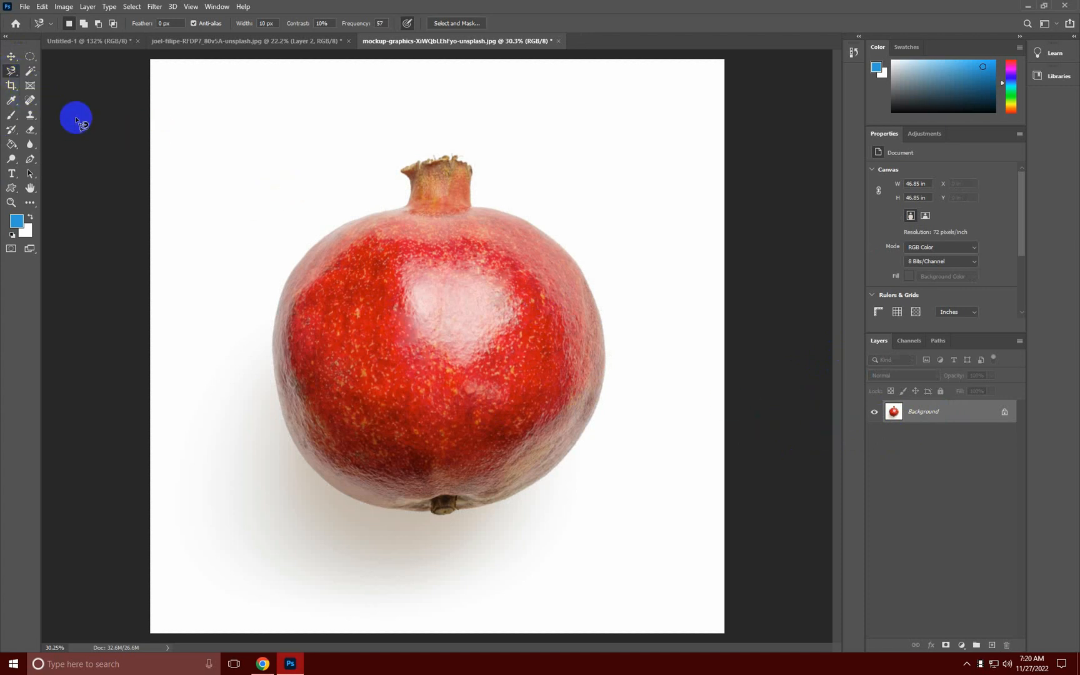
click(264, 25)
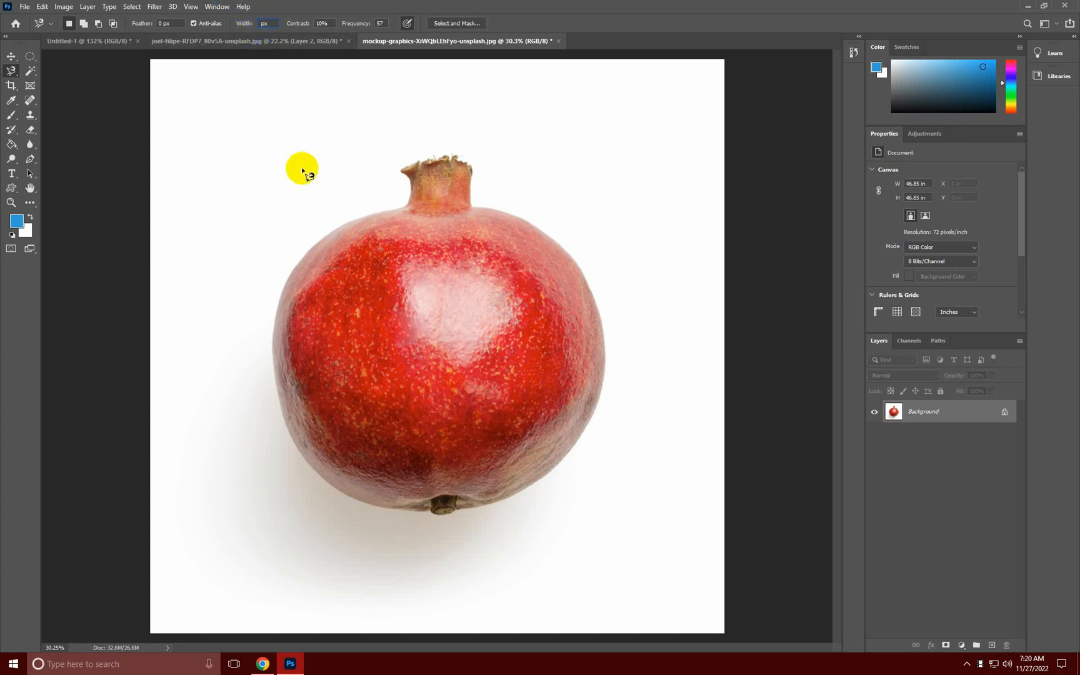
text(40)
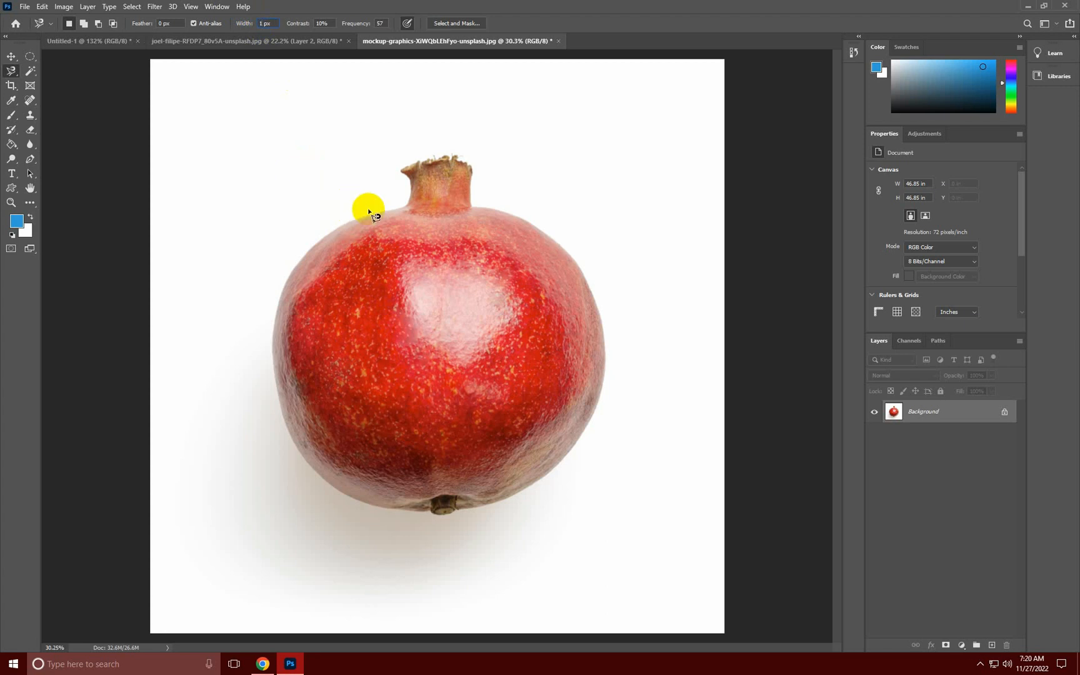
click(391, 209)
key(Escape)
double_click(321, 23)
key(BackSpace)
text(1)
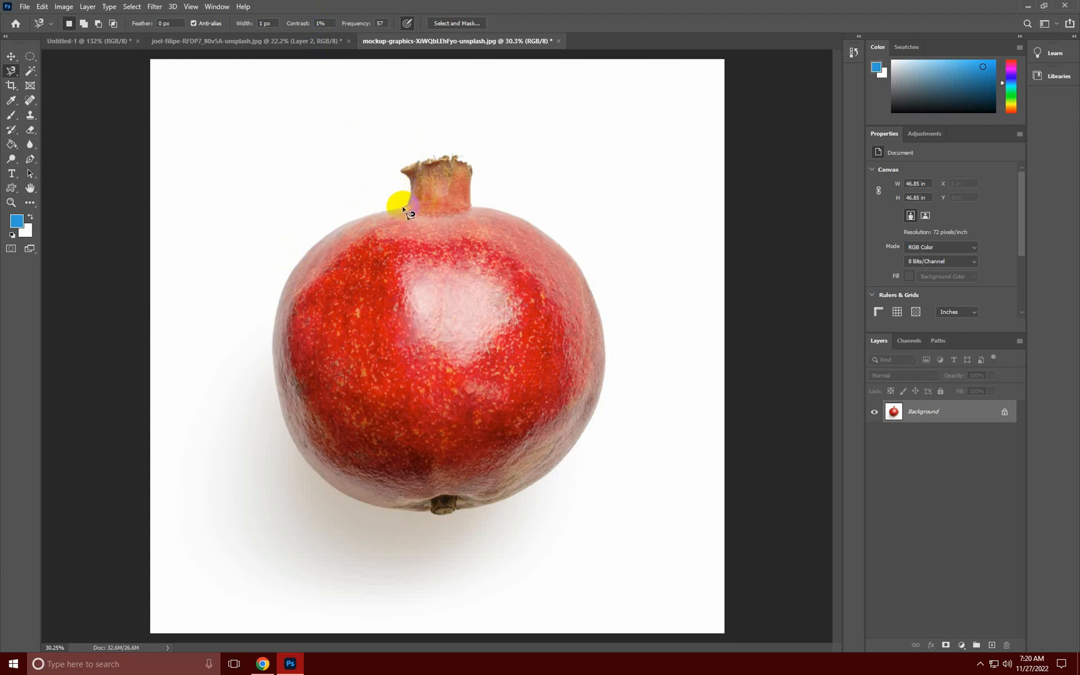
- Try tracing the pomegranate's left edge with the Magnetic Lasso, removing stray anchor points, and cancel the outline
click(402, 208)
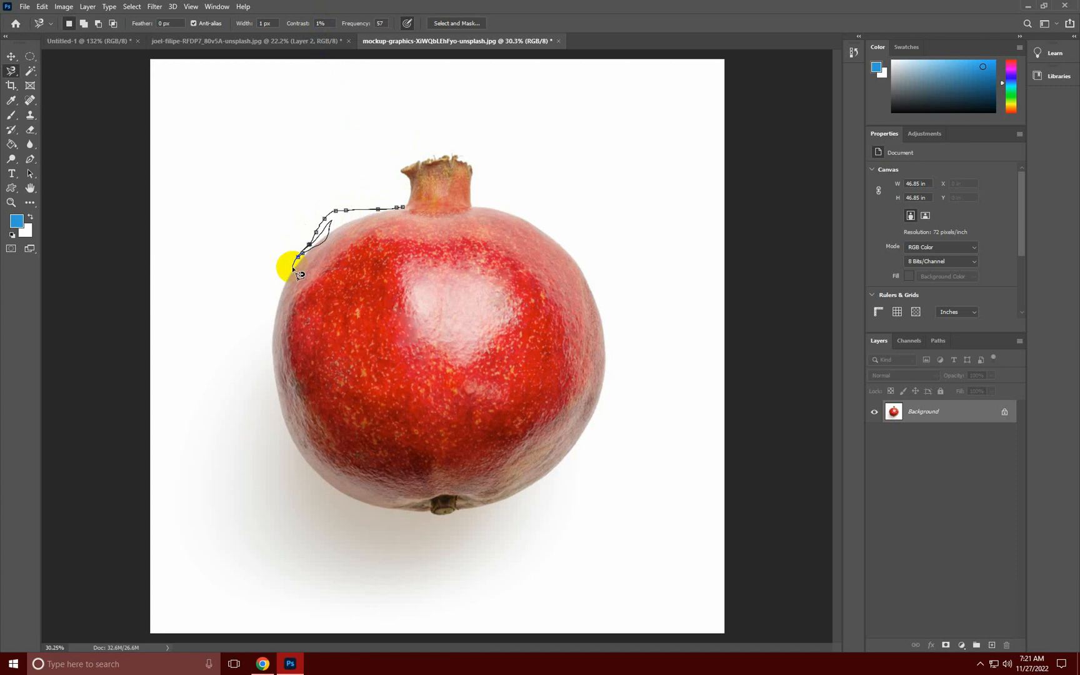
key(BackSpace)
key(BackSpace)
key(BackSpace)
key(BackSpace)
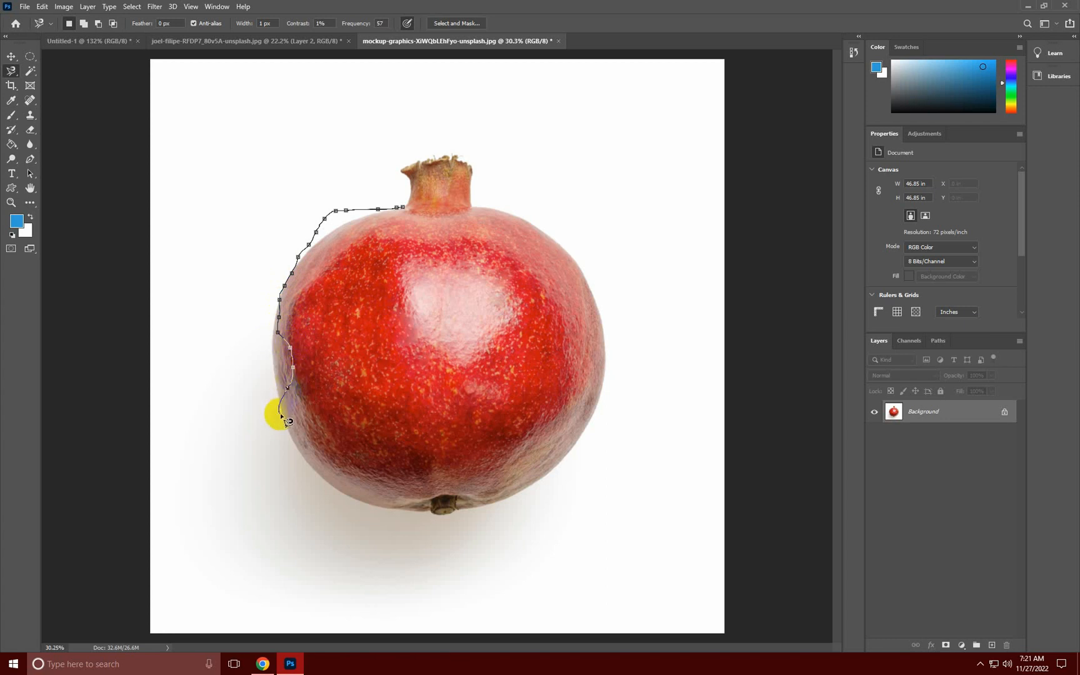
key(Escape)
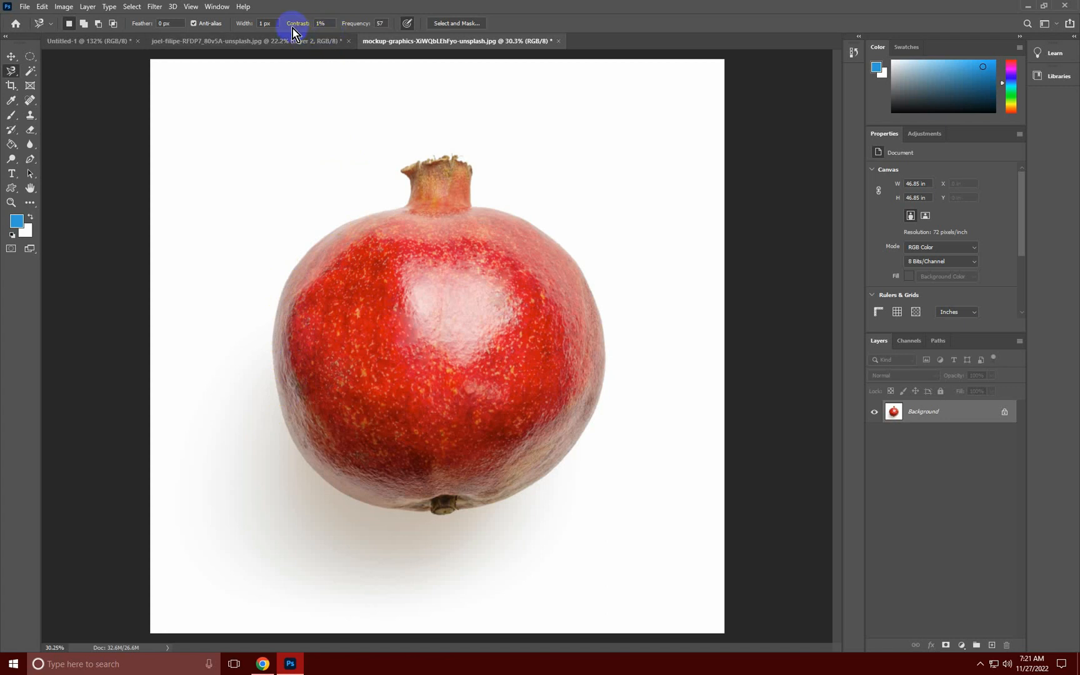
- Set the Magnetic Lasso's width to 40 px and select the whole pomegranate by tracing around it from beside the crown
click(268, 24)
key(BackSpace)
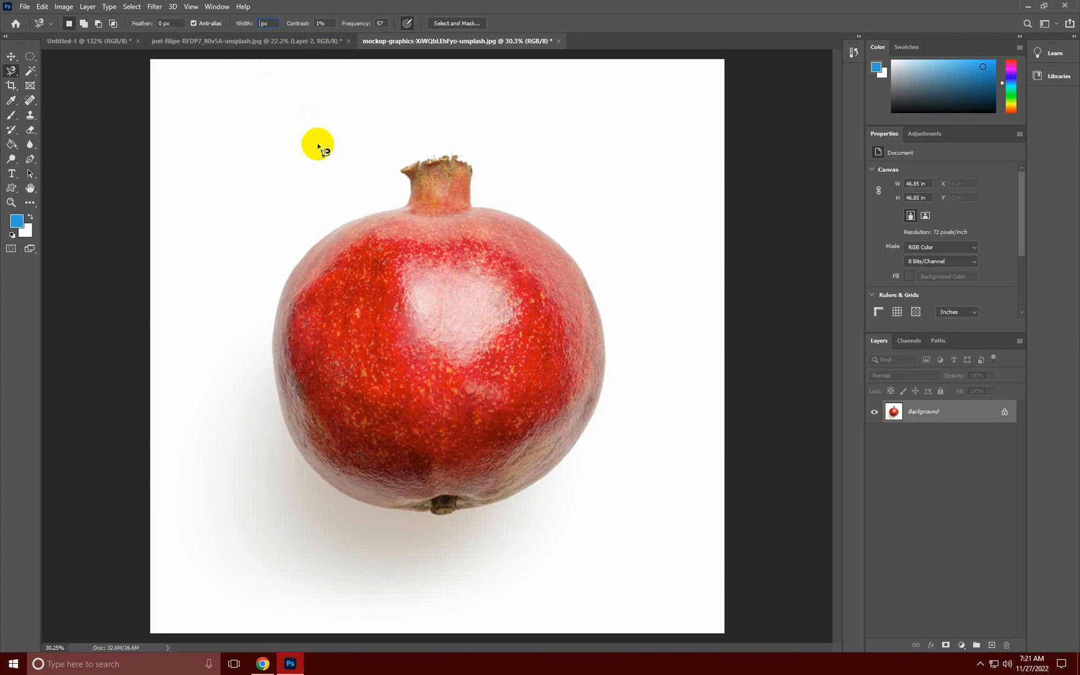
text(1)
text(40)
key(Return)
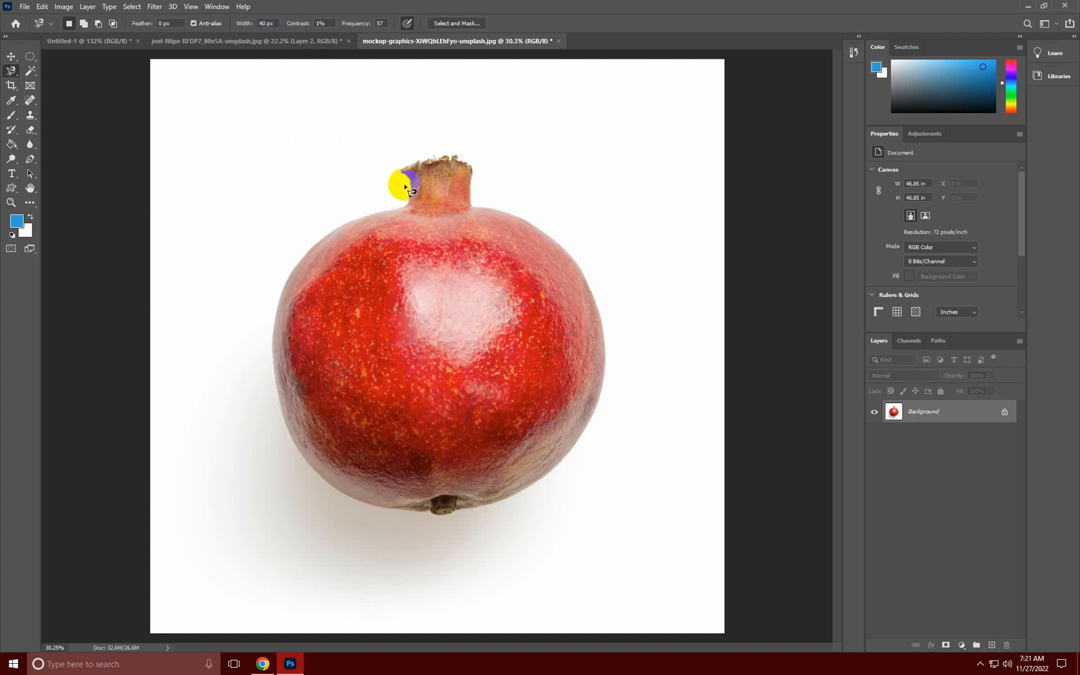
click(400, 209)
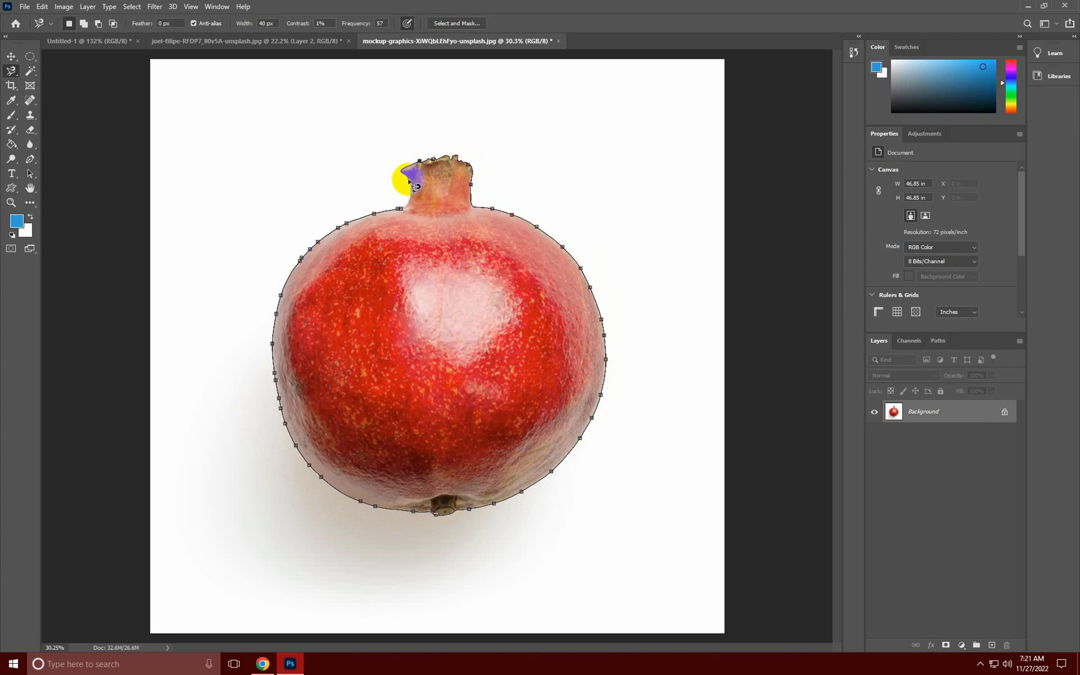
click(403, 210)
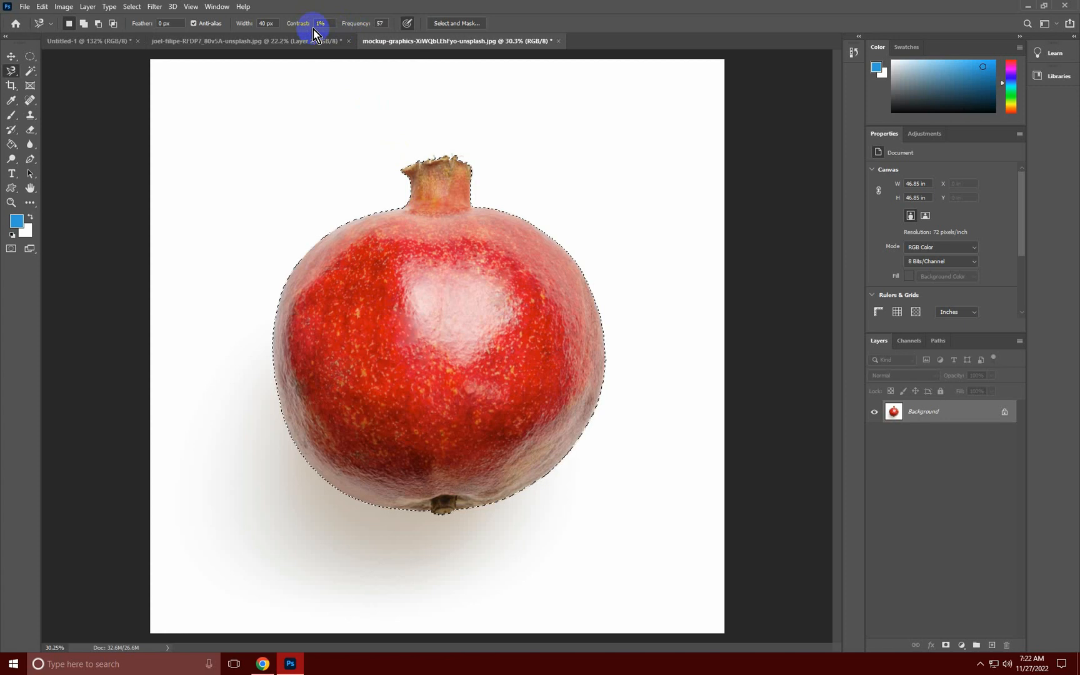
- Deselect and trace the pomegranate again with the Magnetic Lasso, leaving a strip of its lower-left edge outside the selection
right_click(5, 75)
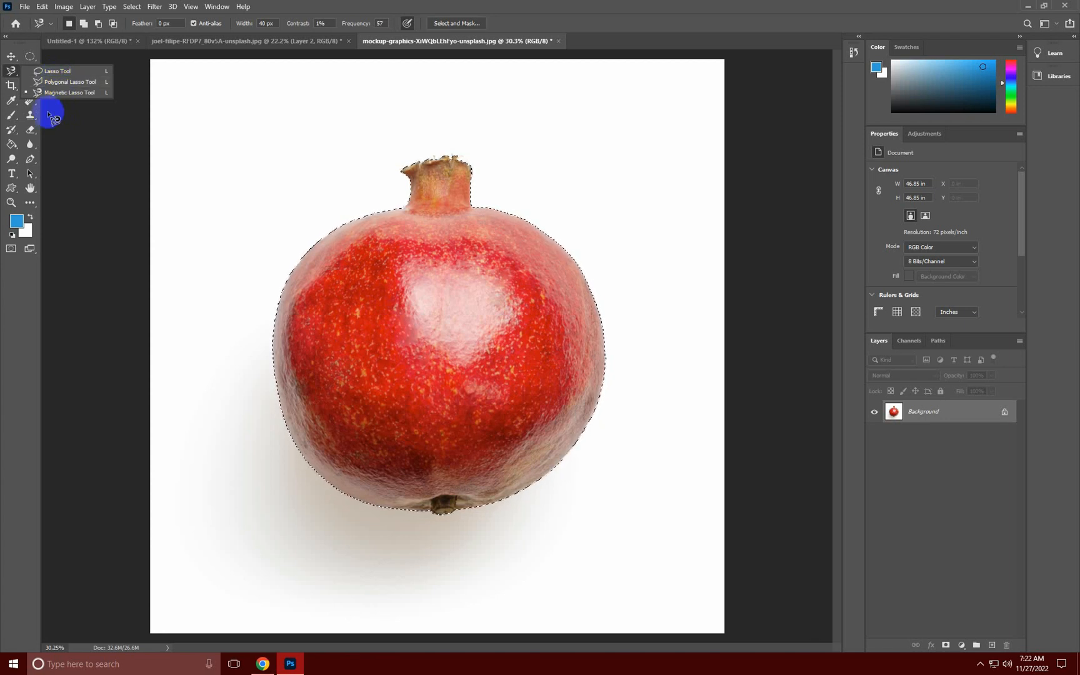
click(75, 93)
key(ctrl+d)
click(316, 244)
mouse_move(286, 325)
mouse_down()
mouse_move(284, 390)
mouse_move(310, 412)
mouse_move(316, 470)
mouse_move(373, 511)
mouse_move(495, 501)
mouse_move(558, 474)
mouse_move(581, 438)
mouse_move(604, 330)
mouse_move(590, 279)
mouse_move(542, 230)
mouse_move(480, 197)
mouse_move(472, 165)
mouse_move(425, 150)
mouse_move(400, 173)
mouse_move(395, 203)
mouse_move(316, 245)
mouse_up()
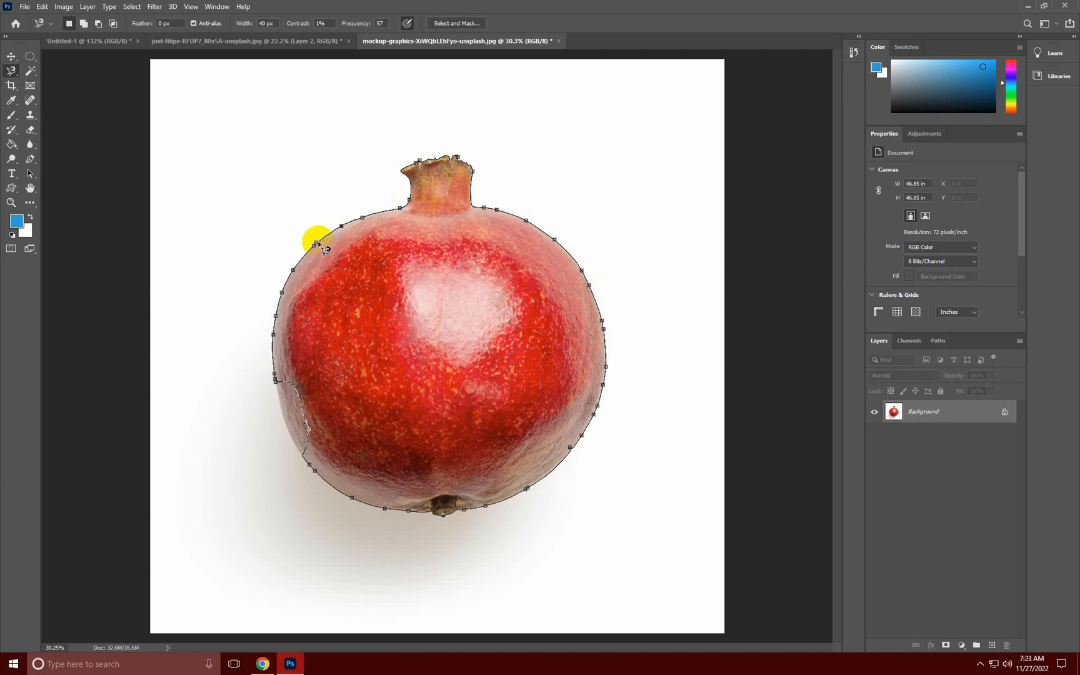
click(324, 247)
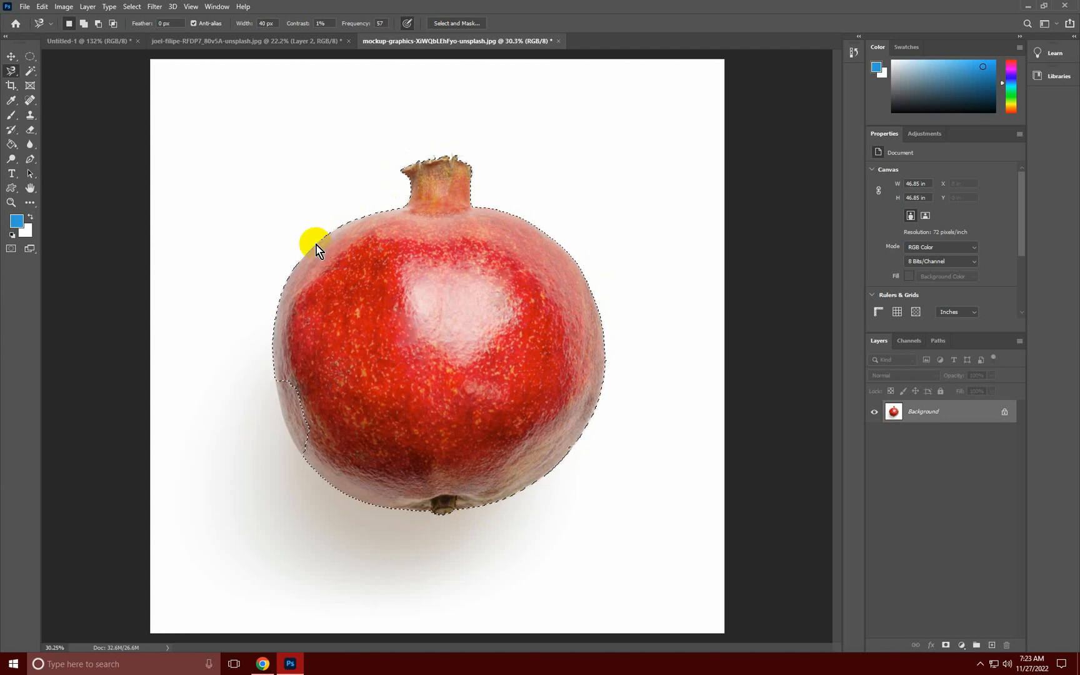
- Add the missing lower-left strip of the pomegranate to the selection with the Lasso in add mode
scroll(350, 459, up, 2)
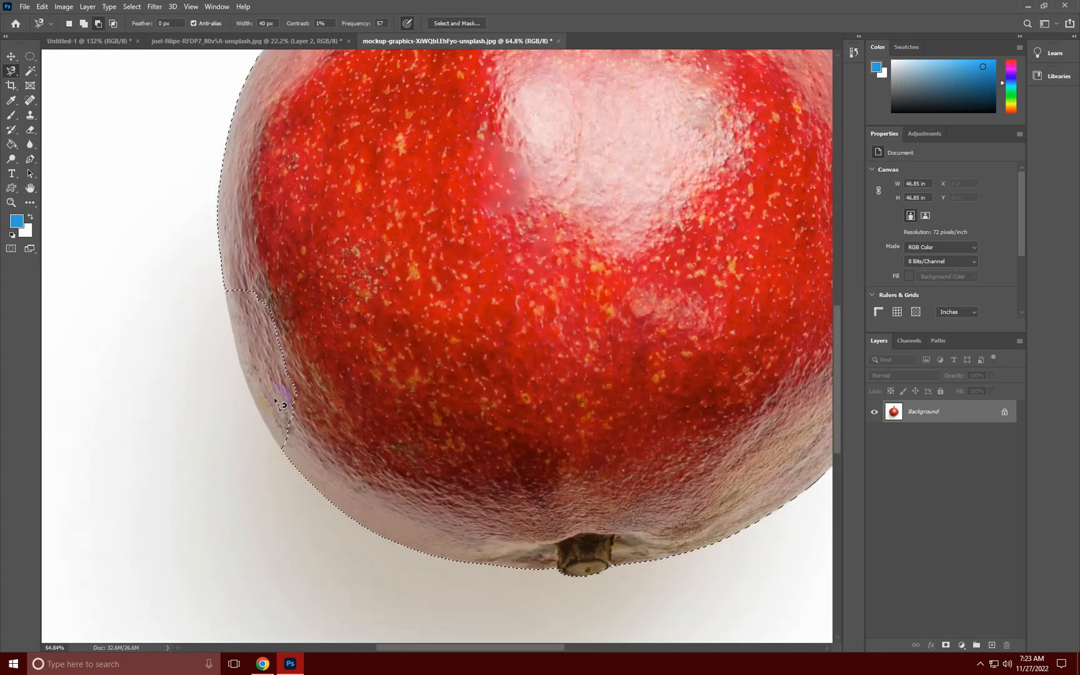
drag(270, 374, 365, 402)
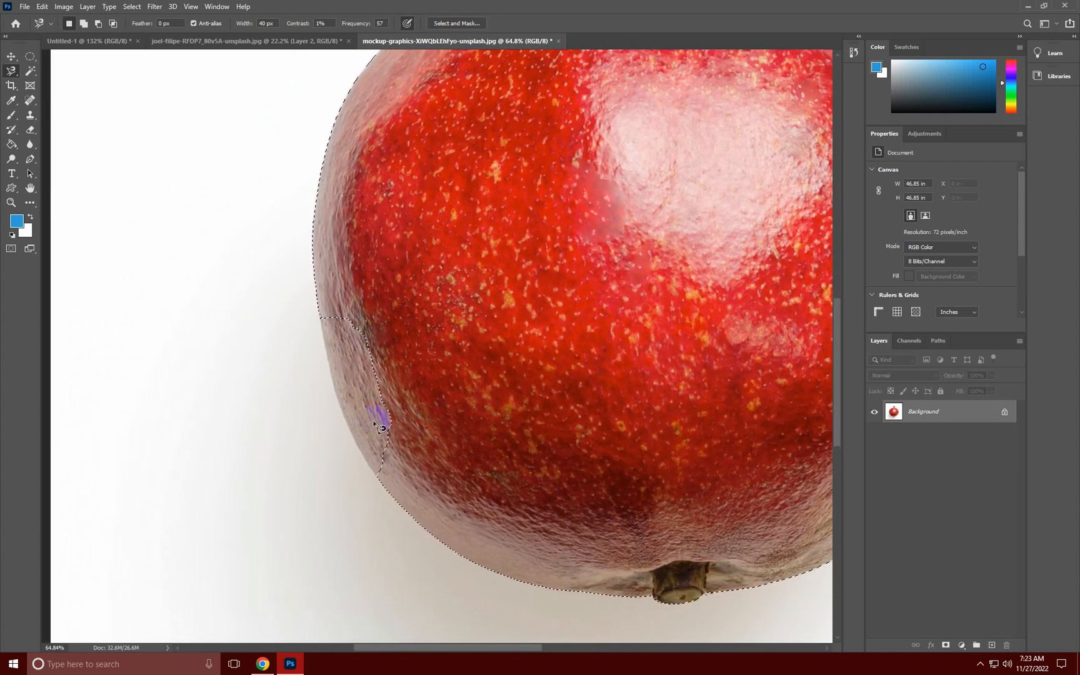
click(11, 73)
click(43, 73)
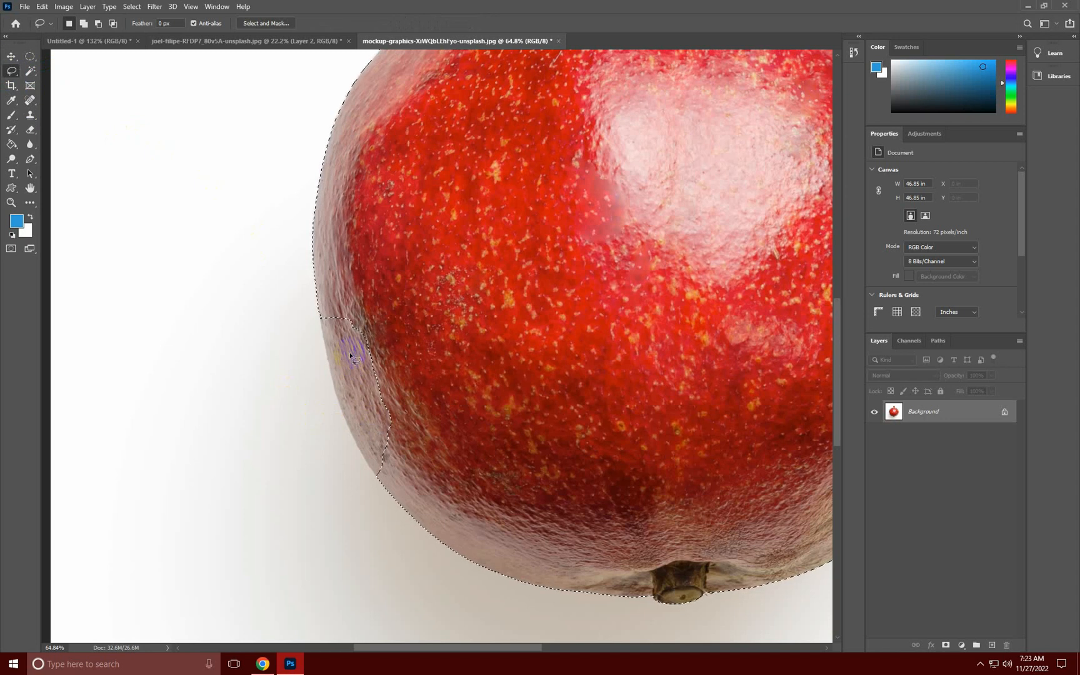
click(85, 24)
drag(338, 311, 333, 311)
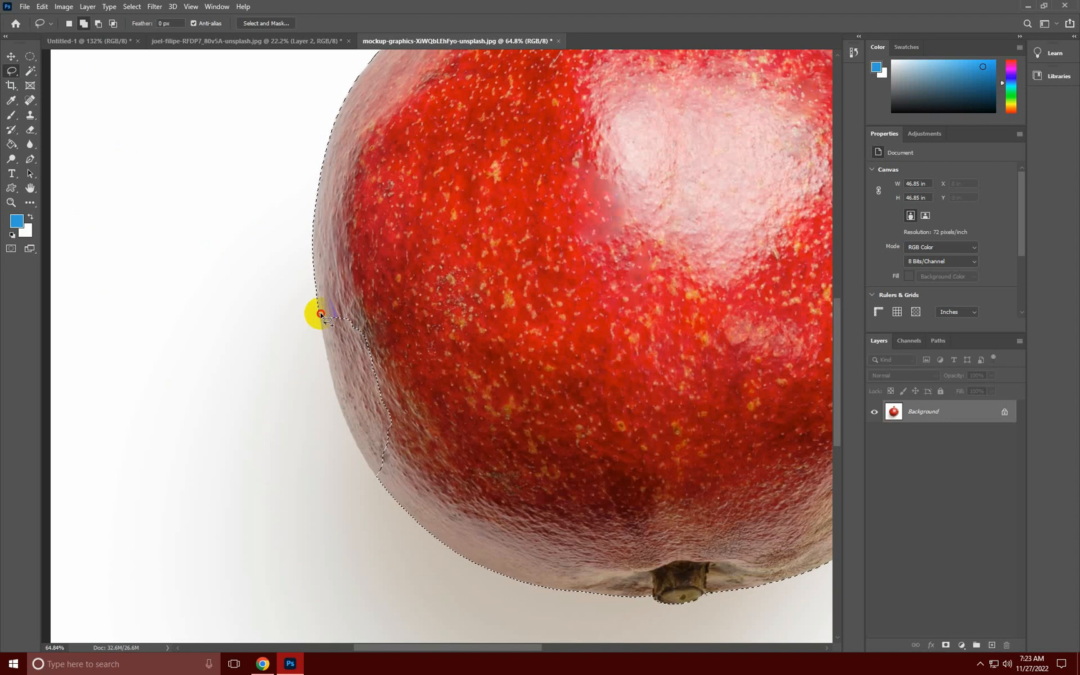
mouse_move(321, 311)
mouse_down()
mouse_move(351, 435)
mouse_move(374, 472)
mouse_move(398, 474)
mouse_move(428, 431)
mouse_move(428, 388)
mouse_move(390, 314)
mouse_move(364, 300)
mouse_move(315, 315)
mouse_up()
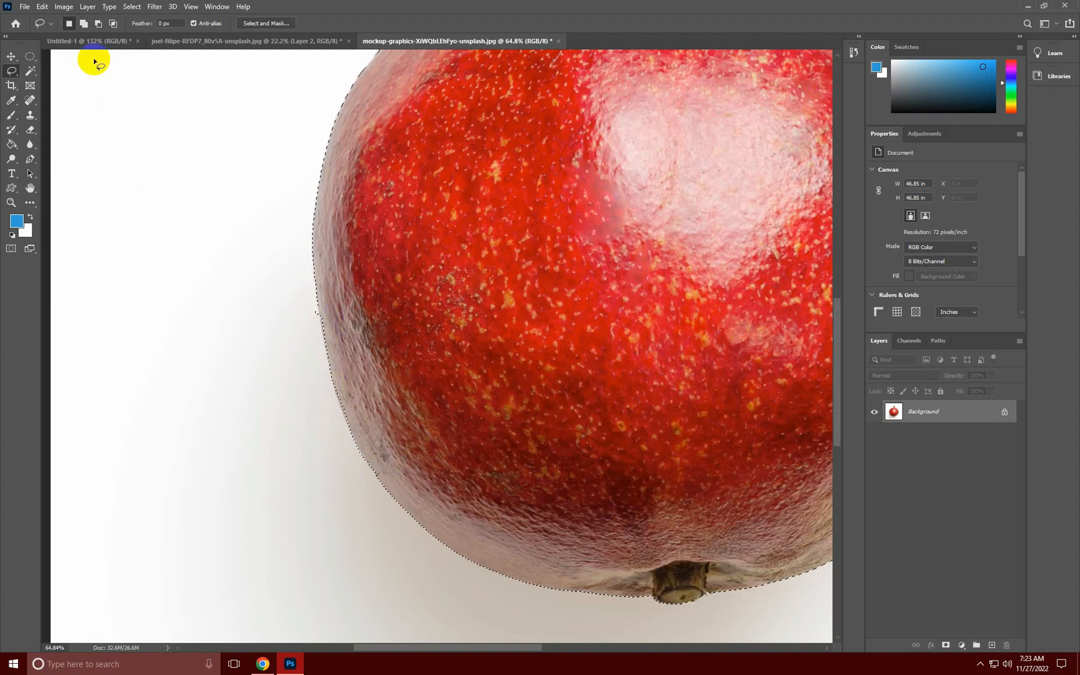
- Subtract the stray bump outside the pomegranate's left edge from the selection with the Lasso
click(98, 23)
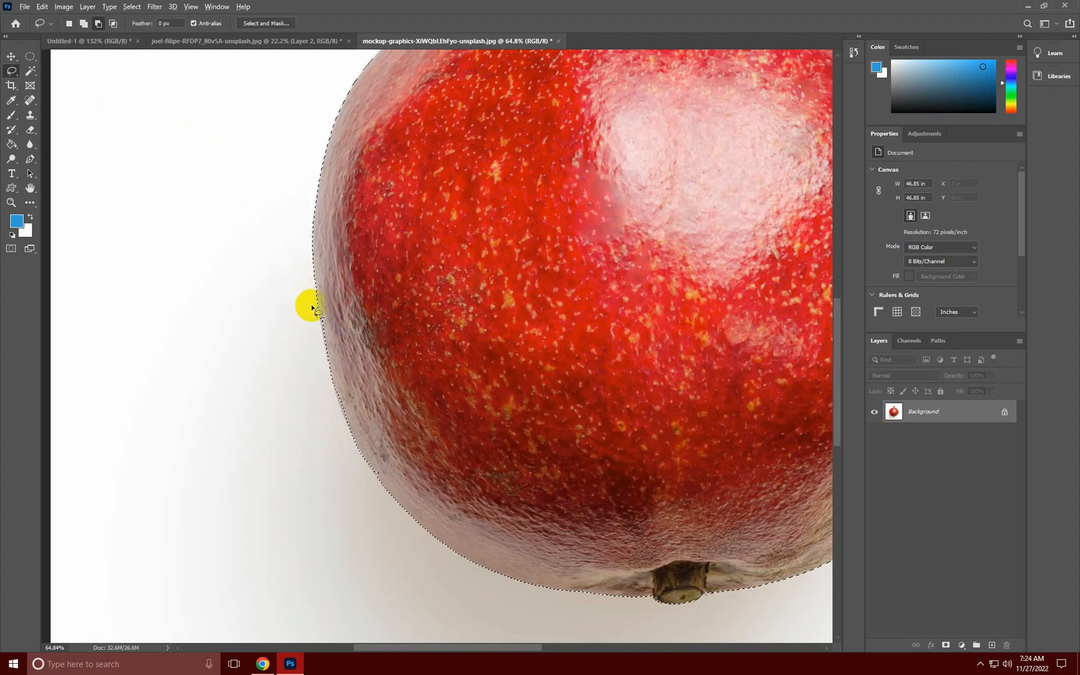
drag(314, 299, 318, 326)
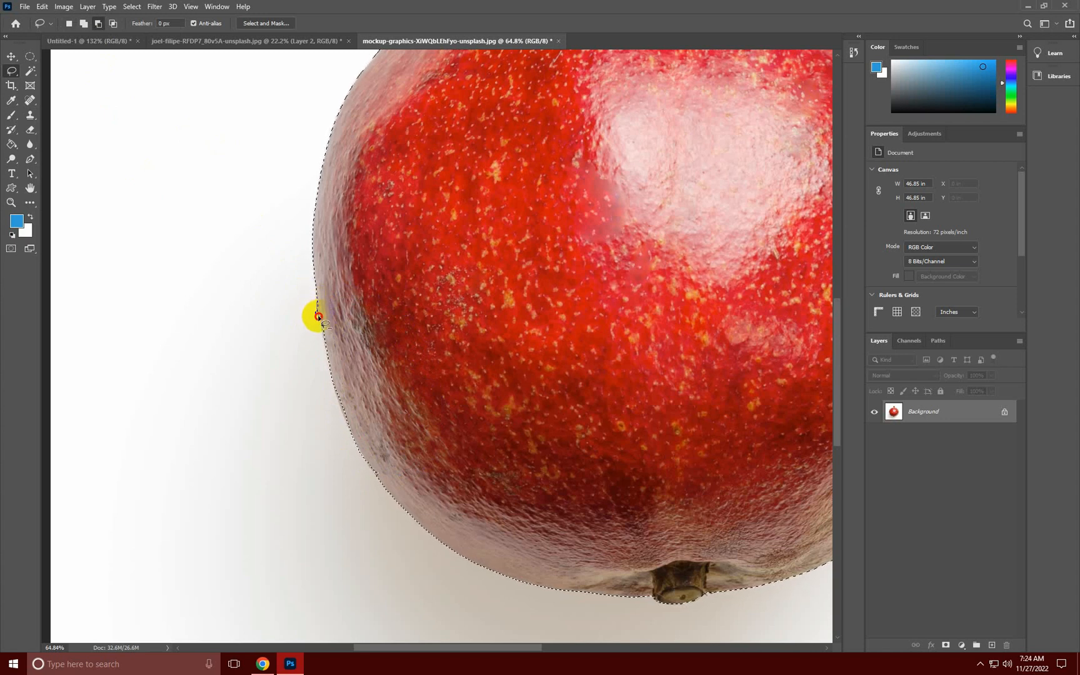
drag(315, 302, 333, 381)
key(ctrl+minus)
key(ctrl+minus)
key(ctrl+minus)
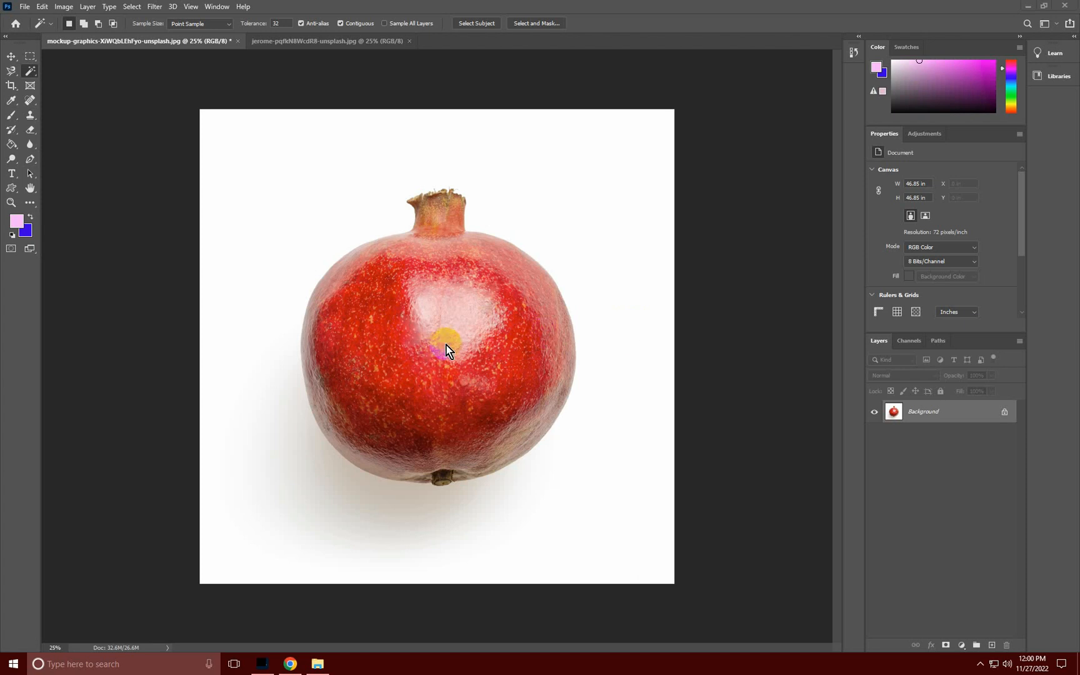
- Choose the Magic Wand tool and open the image dave-XNZRf6rrKm4-unsplash from the Desktop
right_click(29, 76)
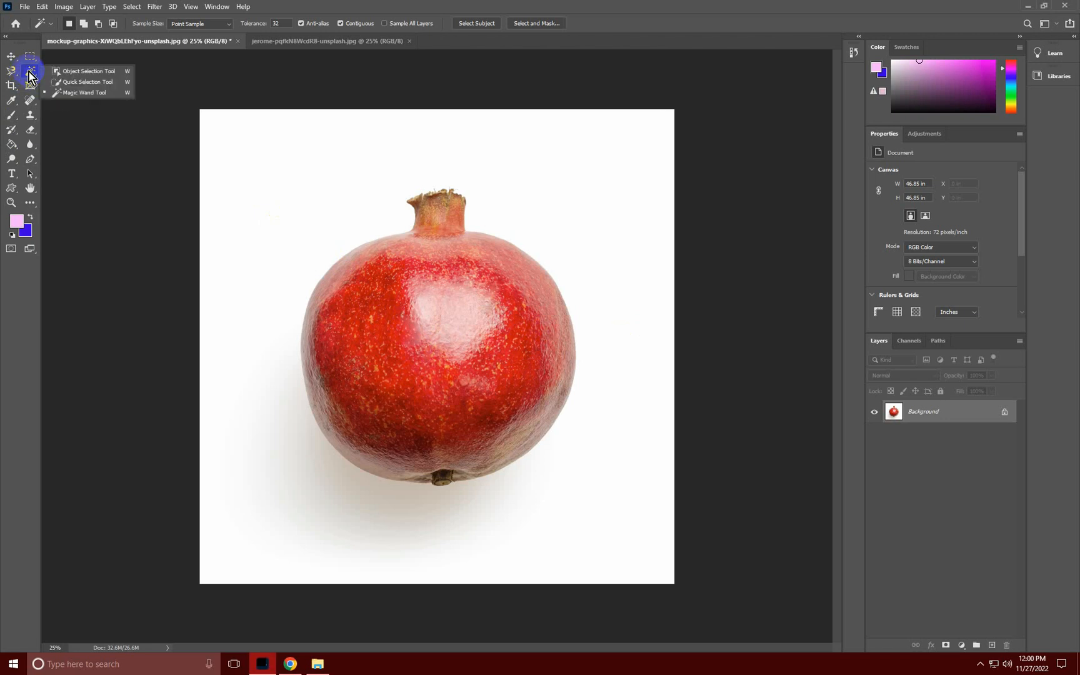
click(74, 95)
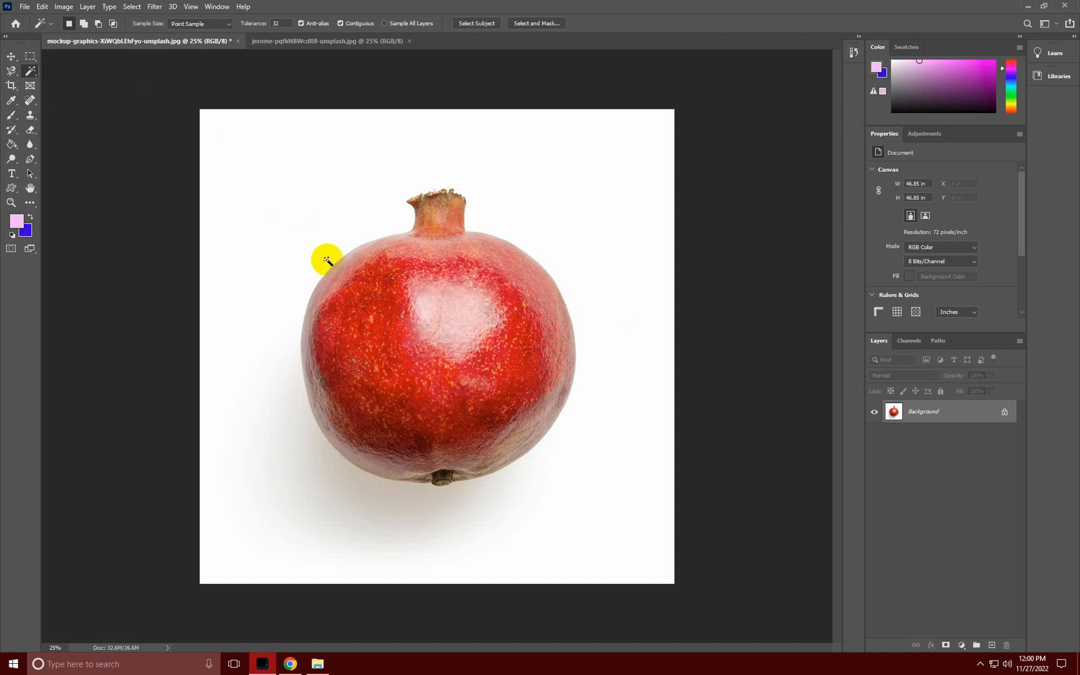
key(ctrl+o)
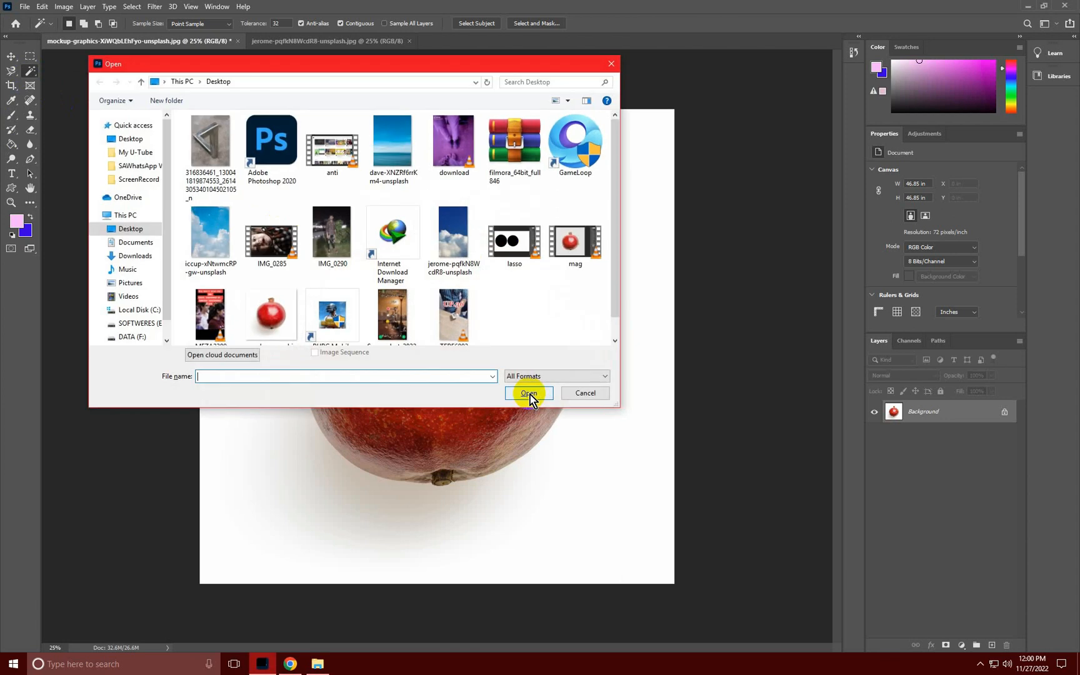
click(402, 145)
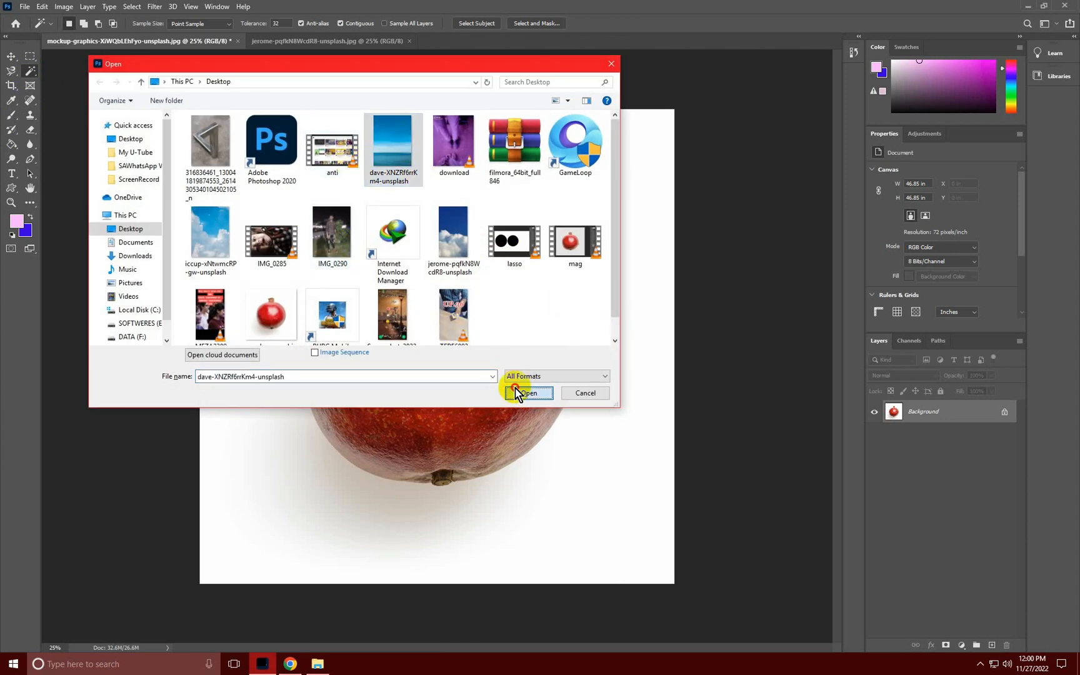
click(518, 391)
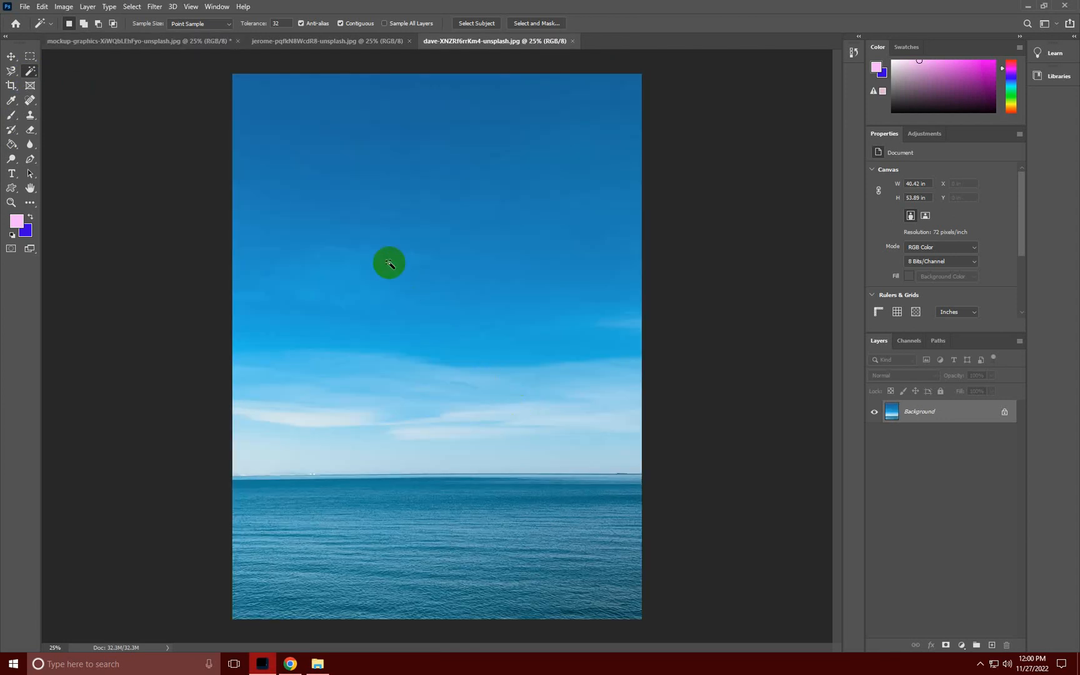
- Try the Magic Wand on the upper sky, raise its tolerance to 94, sample the sky again and deselect
click(374, 133)
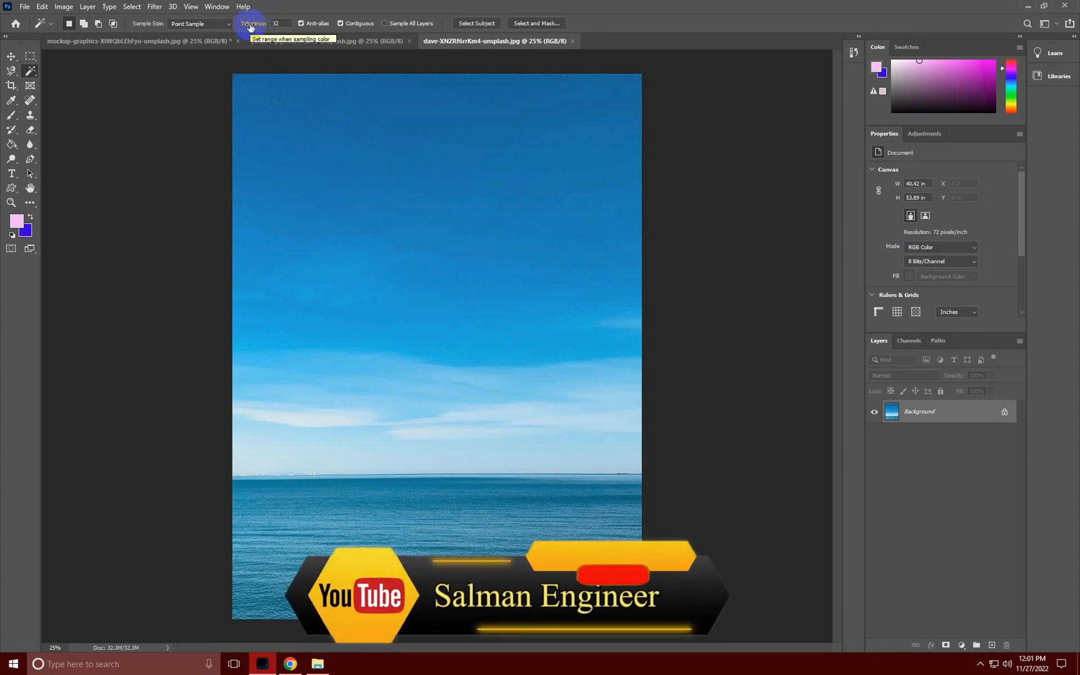
mouse_move(250, 27)
mouse_down()
mouse_move(270, 27)
mouse_move(245, 27)
mouse_up()
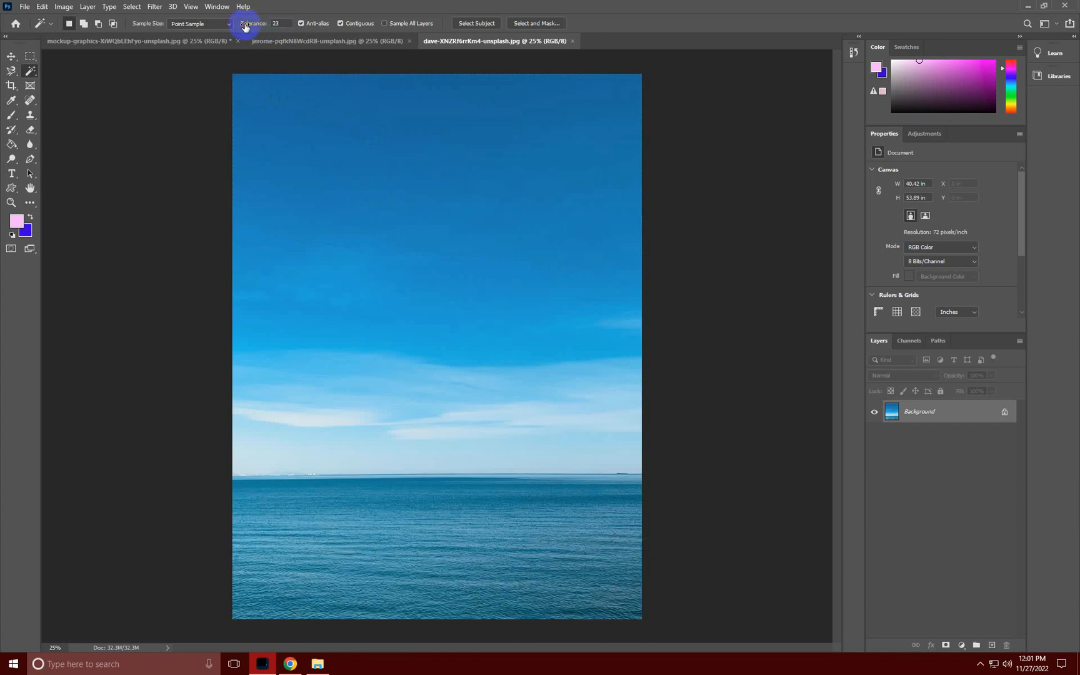
drag(253, 27, 292, 25)
click(413, 117)
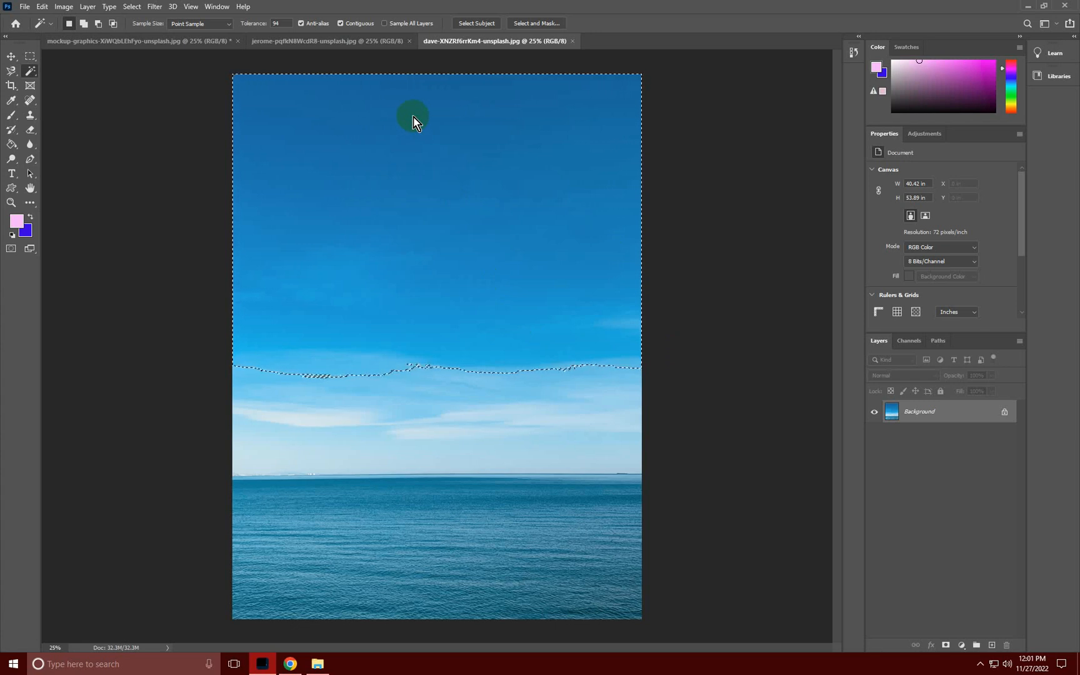
click(197, 90)
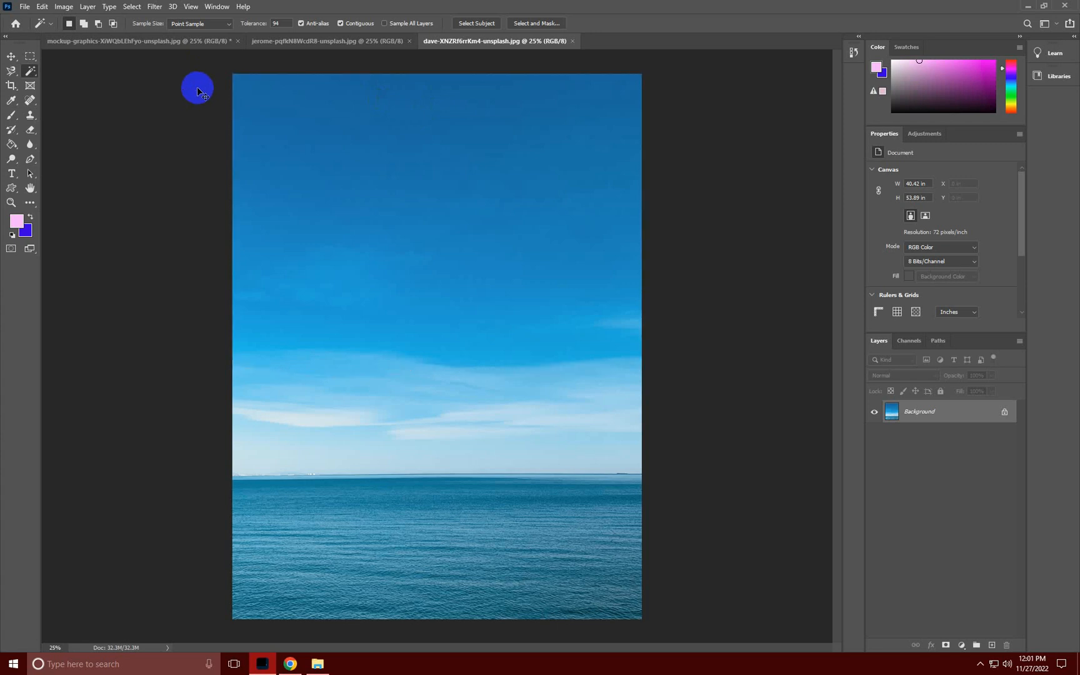
- Set the Magic Wand's tolerance to 7 and select a band of the upper sky
drag(275, 35, 207, 19)
click(424, 116)
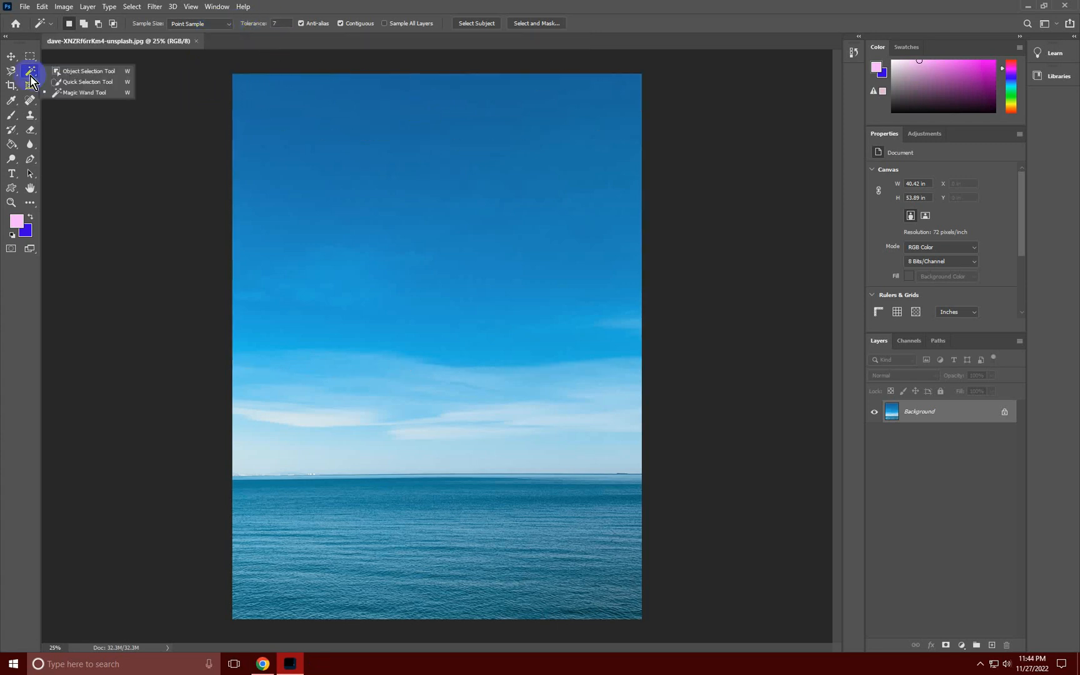
click(67, 93)
click(368, 137)
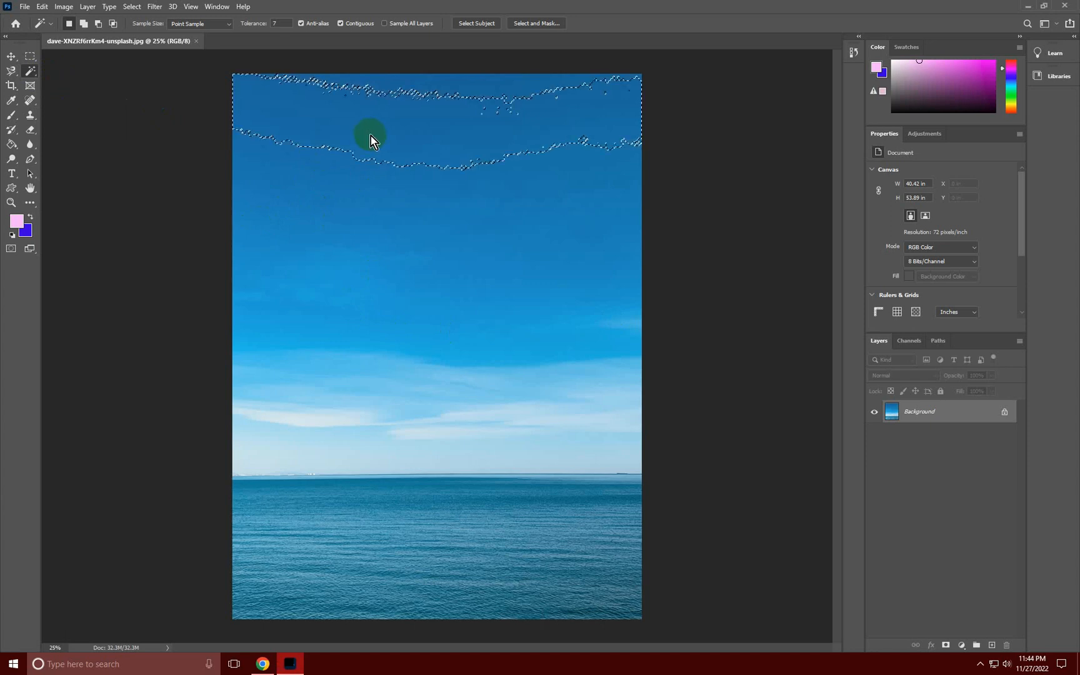
- Select a slightly lower sky band, add the bands above it to the selection, and deselect
click(407, 182)
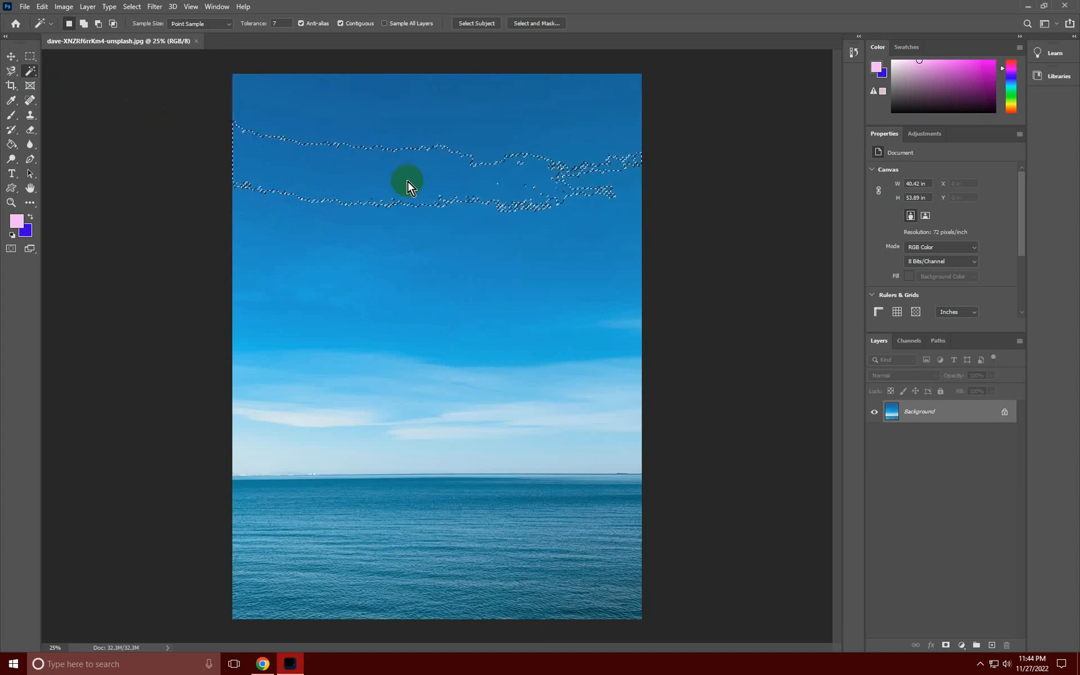
shift+click(412, 157)
shift+click(408, 129)
shift+click(394, 109)
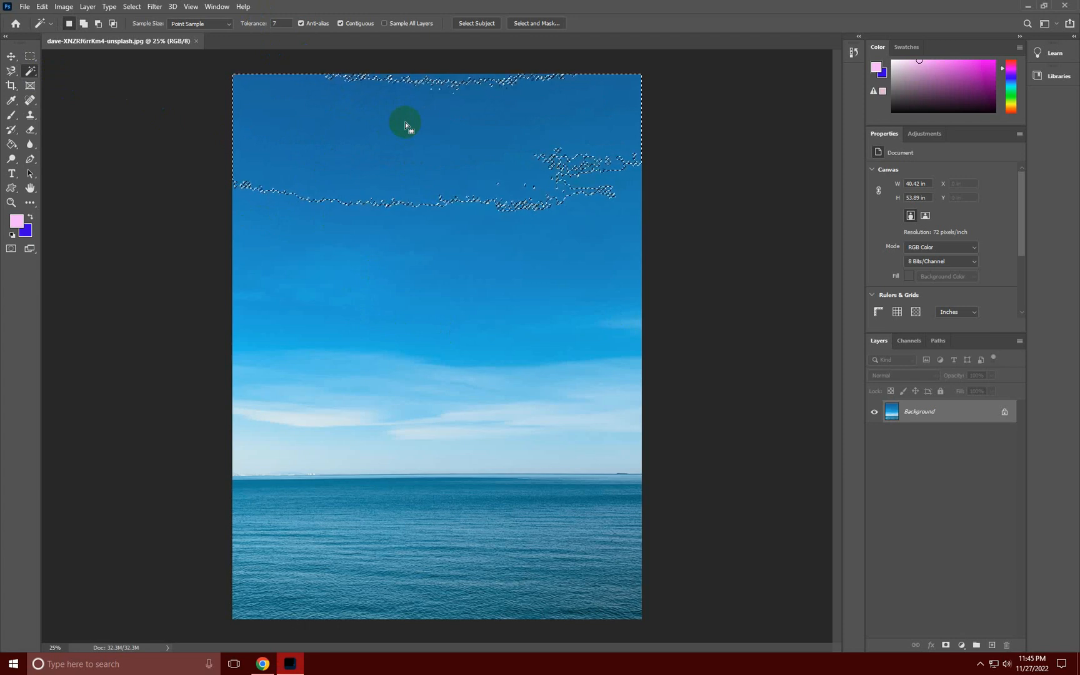
key(ctrl+d)
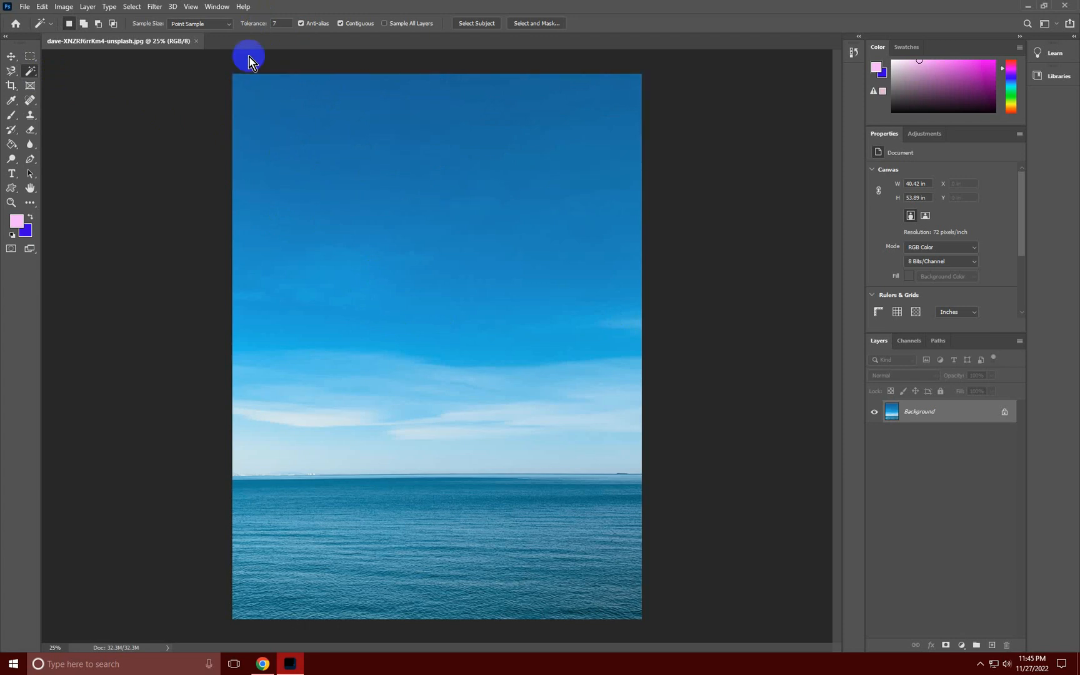
- Set the Magic Wand's tolerance to 98, select the blue sky down to the clouds, and deselect
mouse_move(259, 26)
mouse_down()
mouse_move(284, 25)
mouse_move(253, 25)
mouse_up()
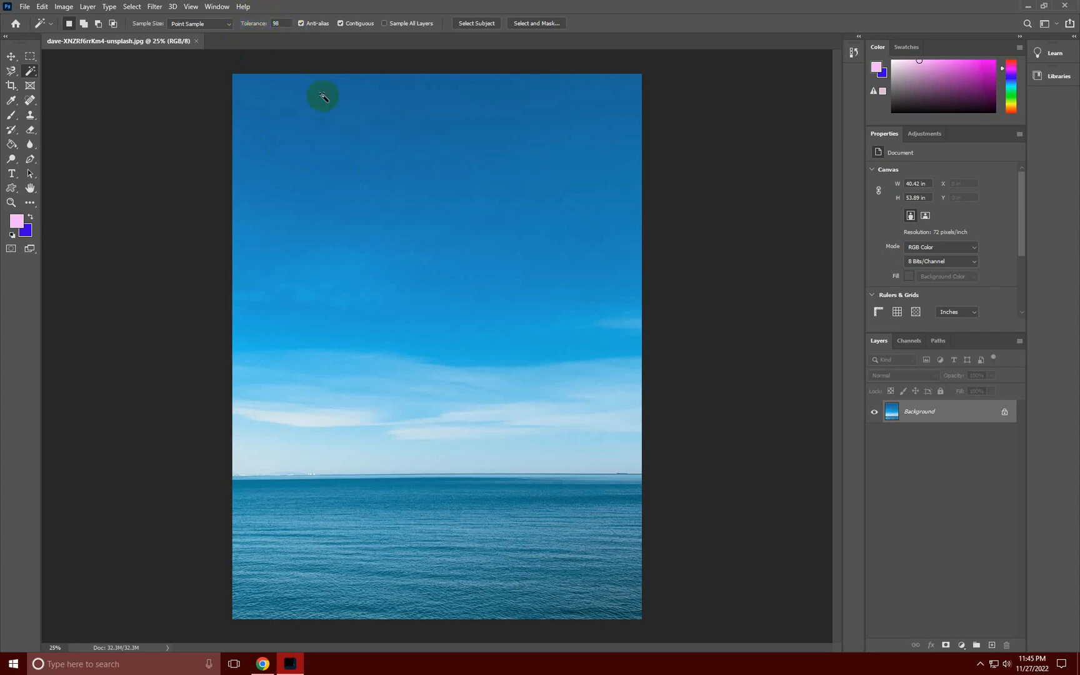
click(355, 125)
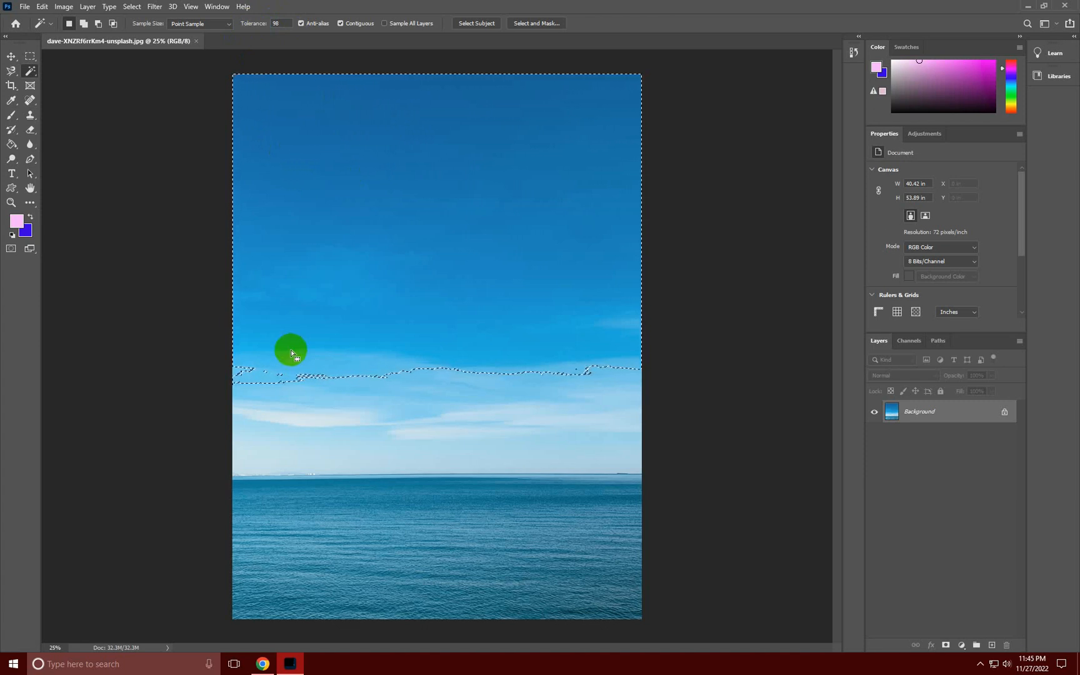
key(ctrl+d)
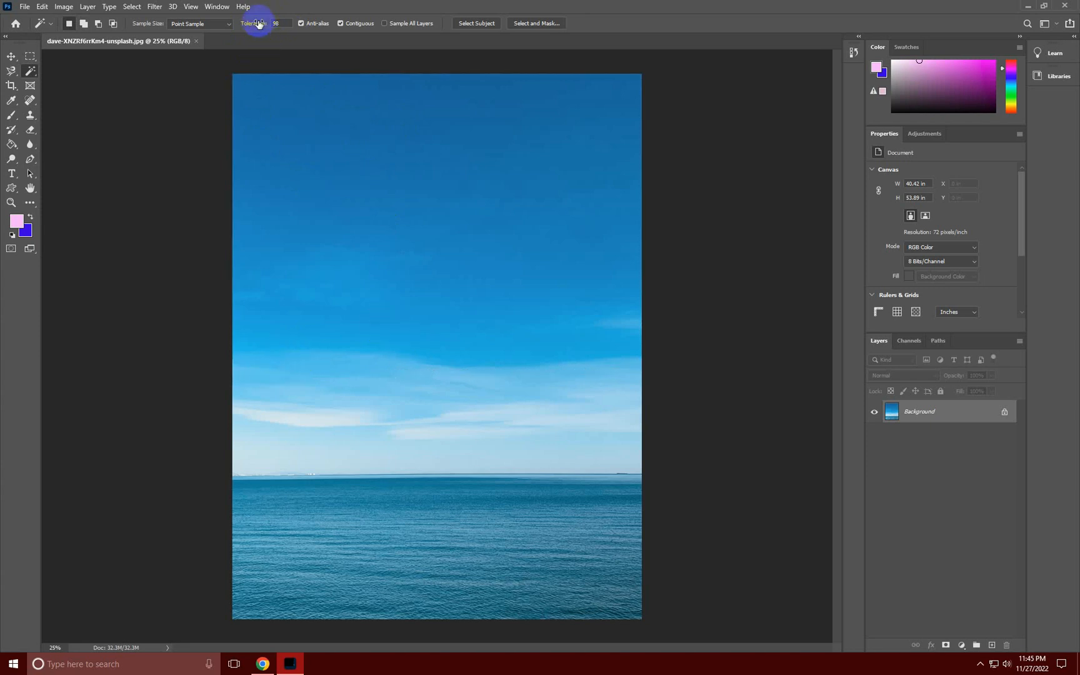
- Set the Magic Wand's tolerance to 32 and select the dark water just below the horizon with Contiguous on
click(277, 24)
key(BackSpace)
text(32)
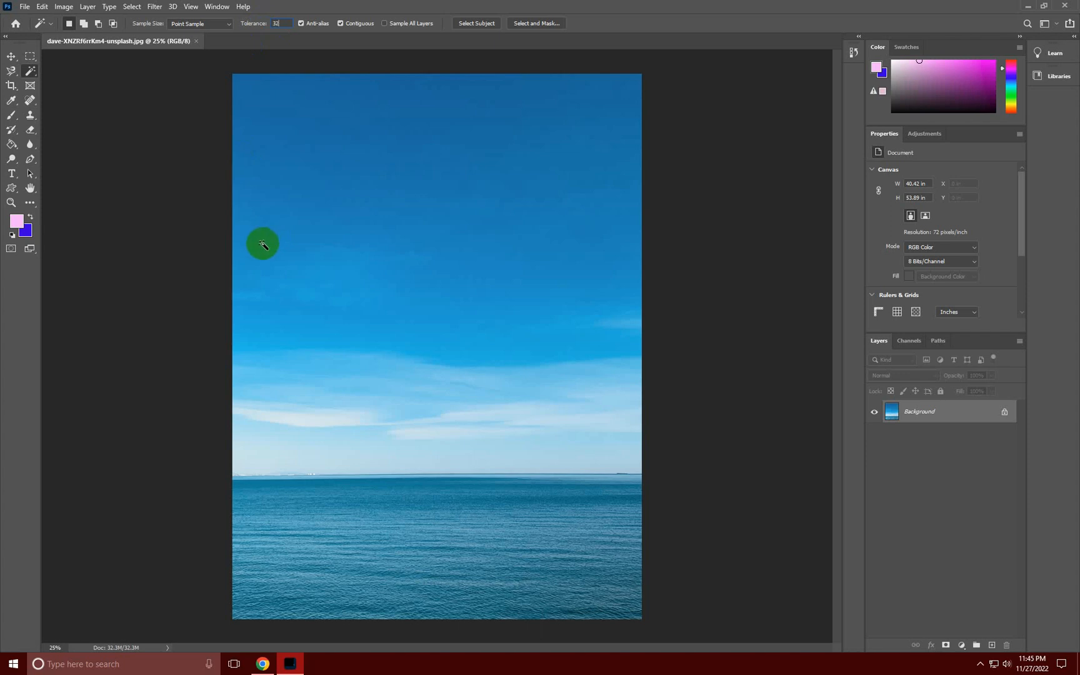
key(Return)
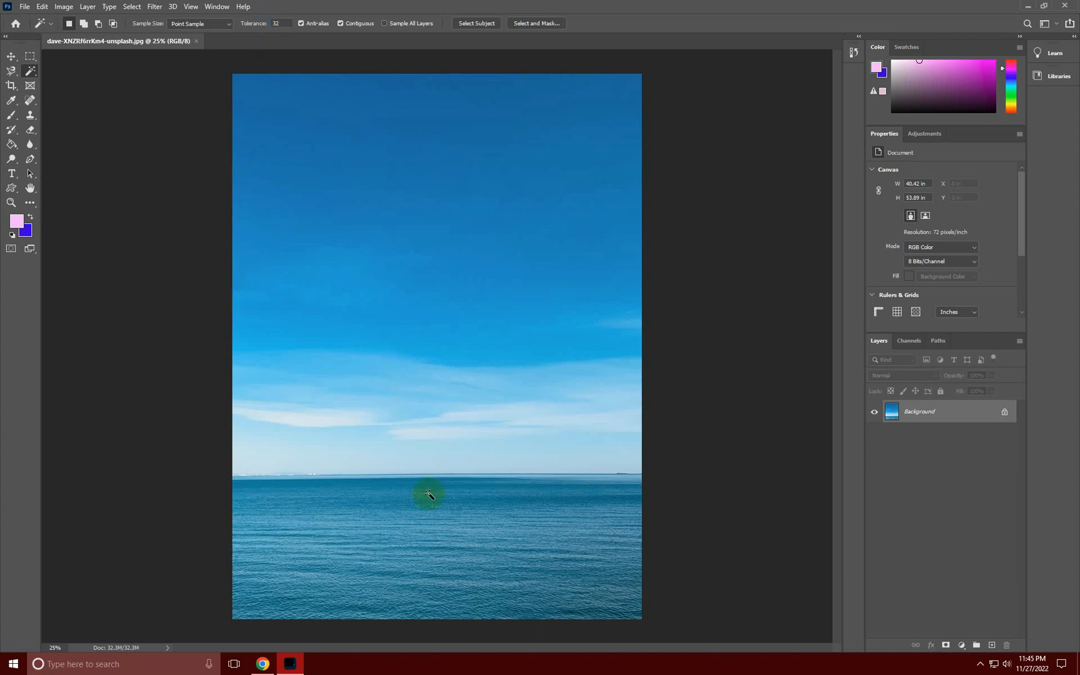
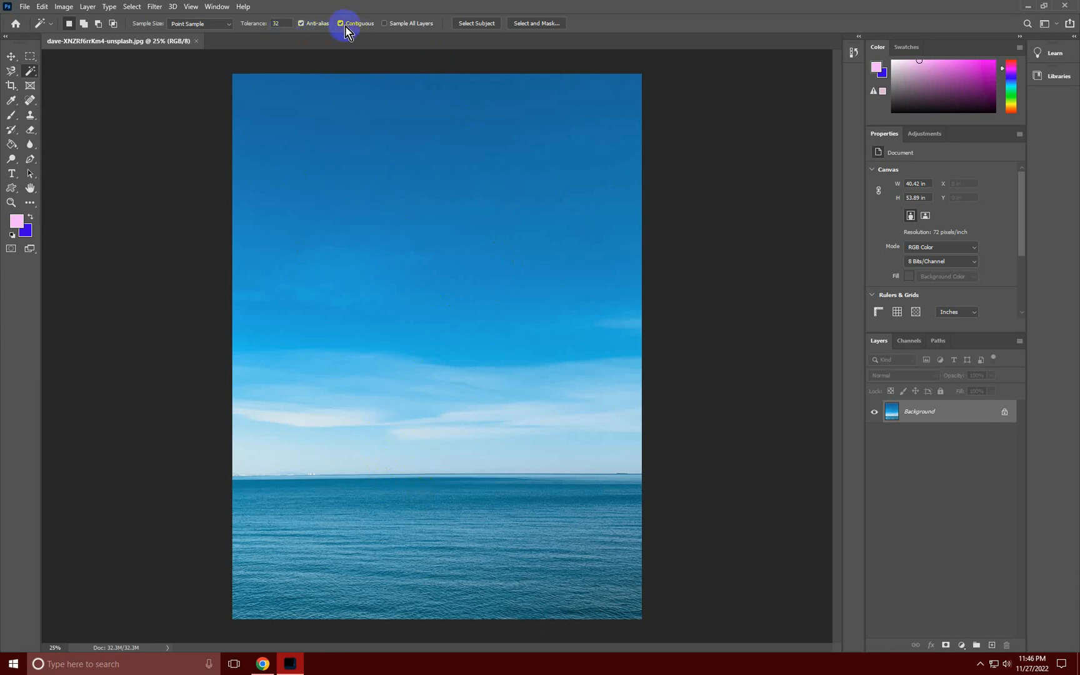
click(401, 501)
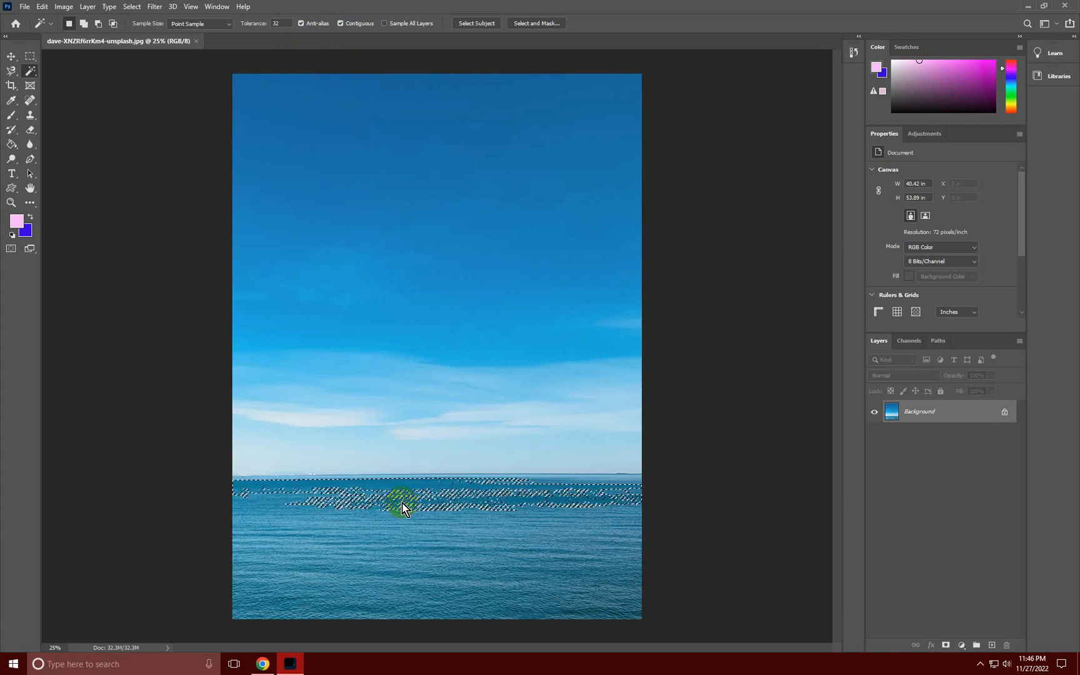
- Reselect the dark water with Contiguous off, copy the selection to a new layer, and show only that layer
click(340, 23)
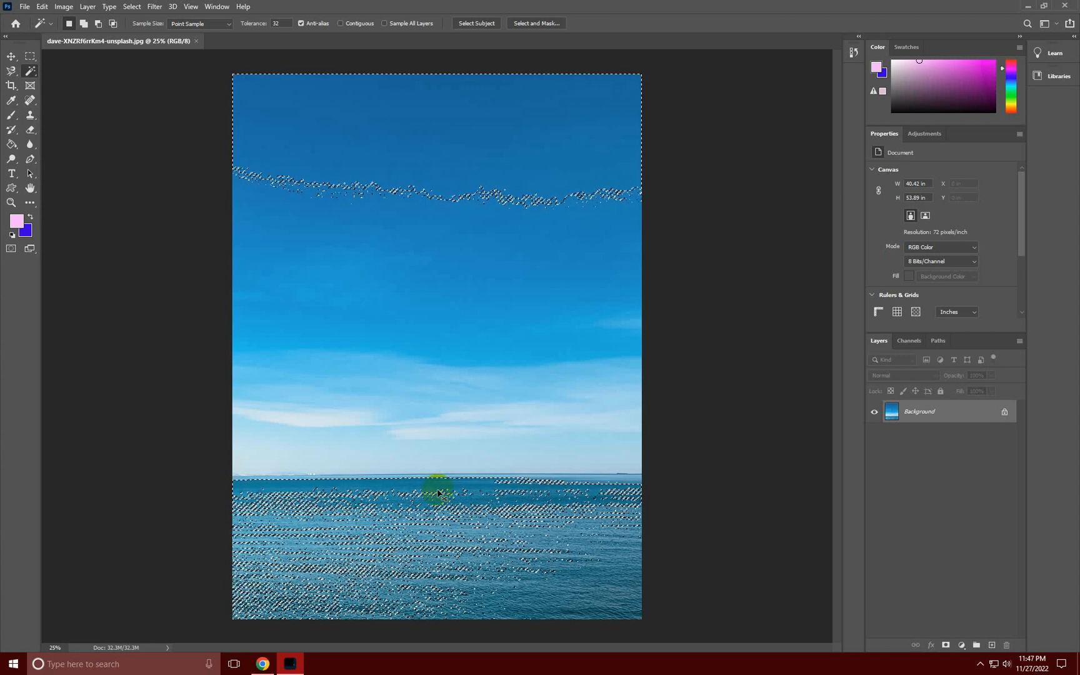
key(ctrl+j)
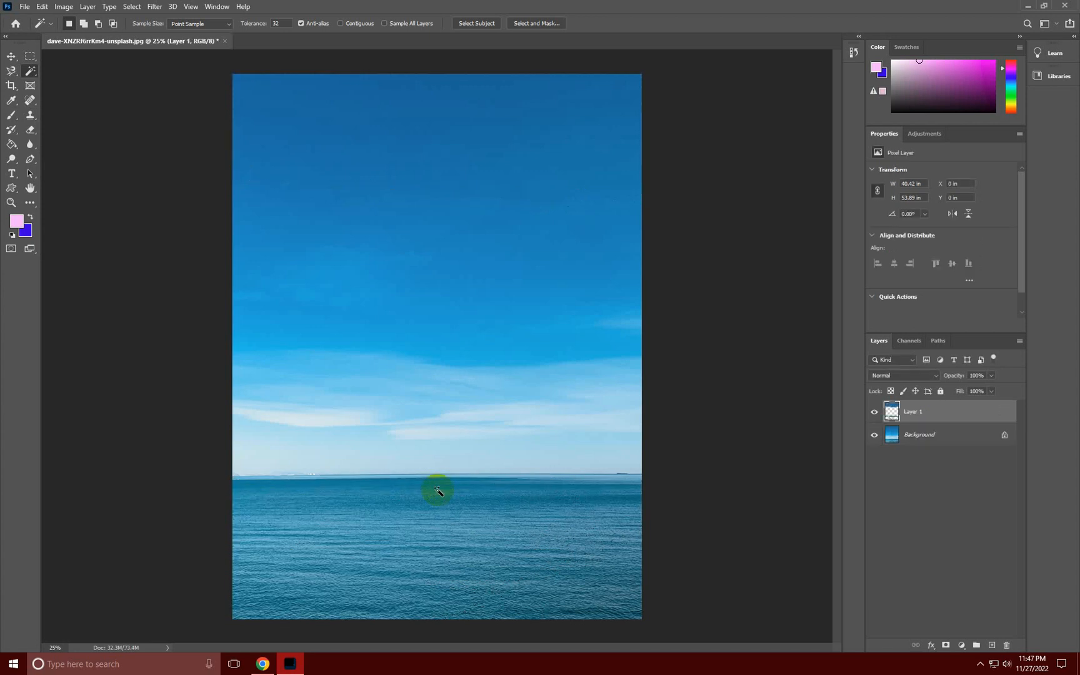
click(873, 434)
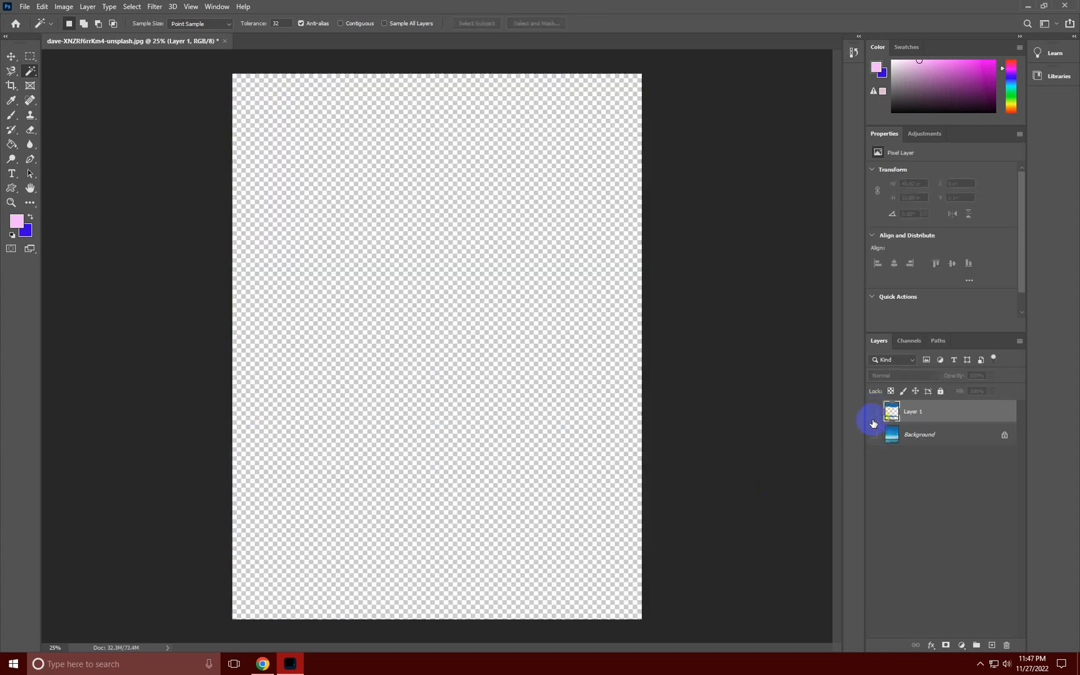
click(873, 412)
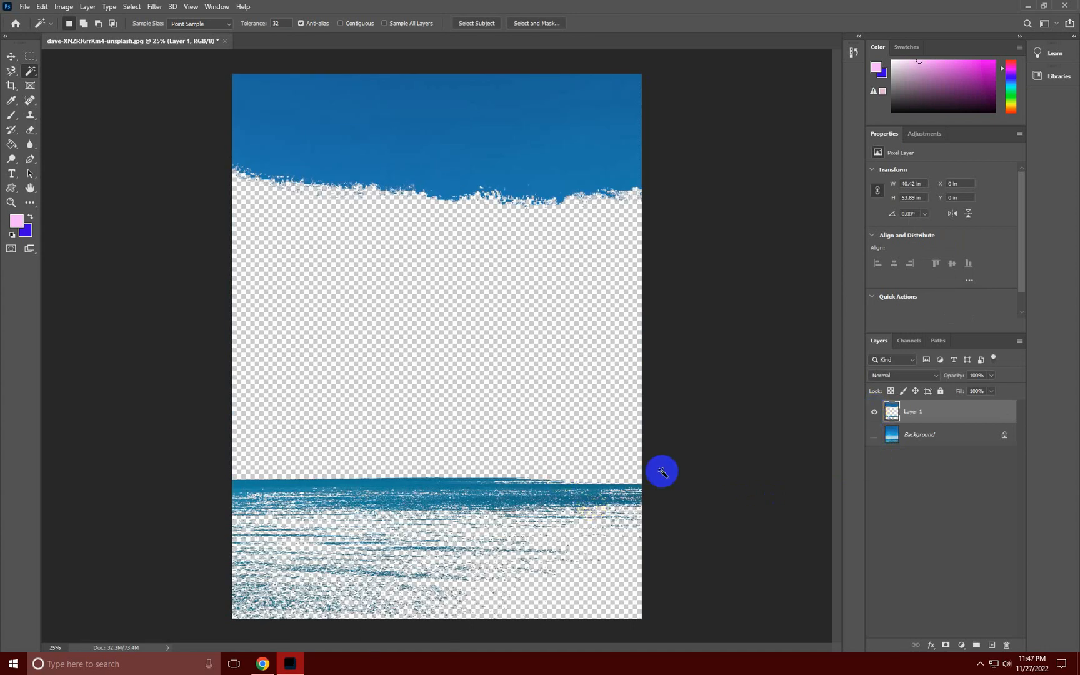
- Show the Background layer, delete the copied layer, and turn Contiguous back on for the Magic Wand
click(875, 436)
drag(905, 413, 1012, 650)
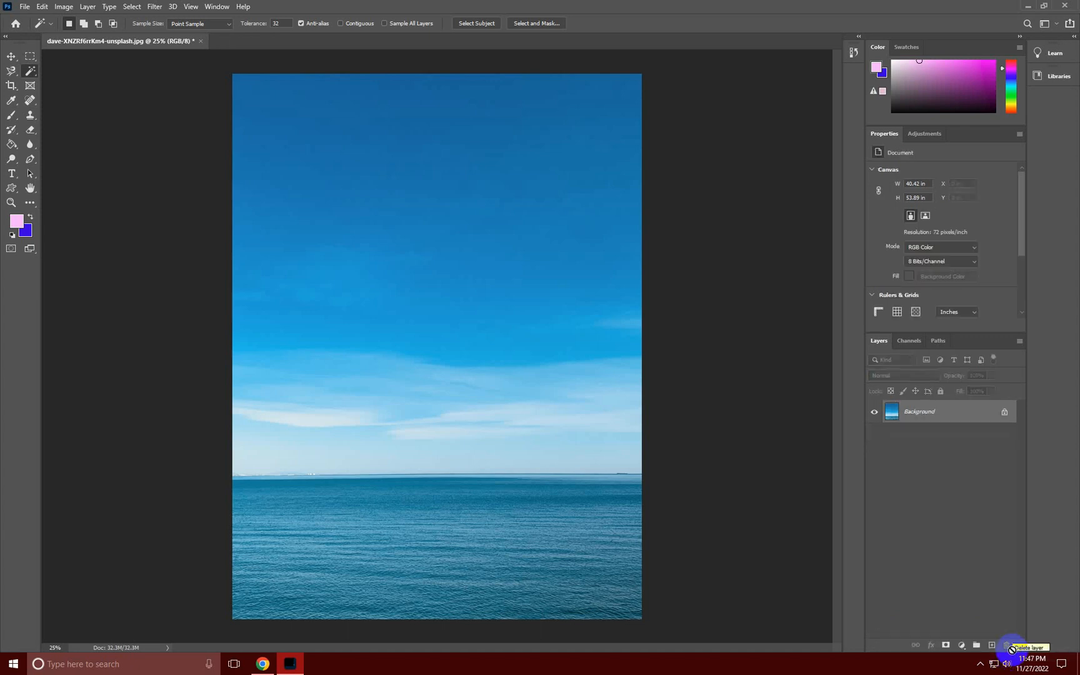
click(354, 23)
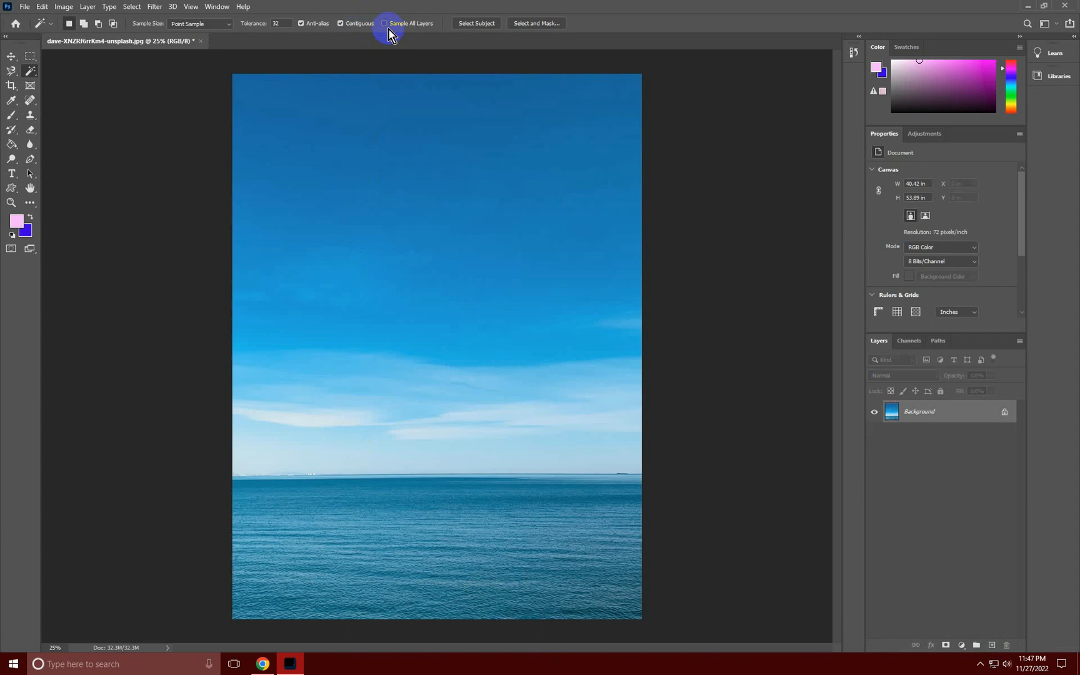
- Add a new empty layer, test the Magic Wand on it with Sample All Layers off, and deselect
click(991, 645)
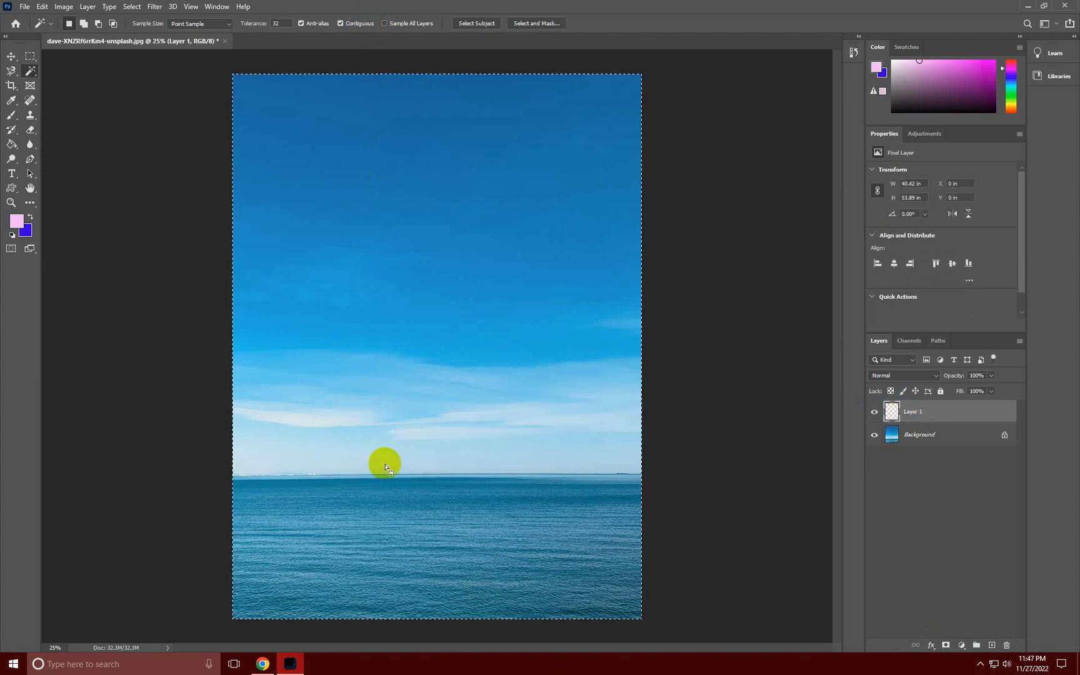
click(376, 338)
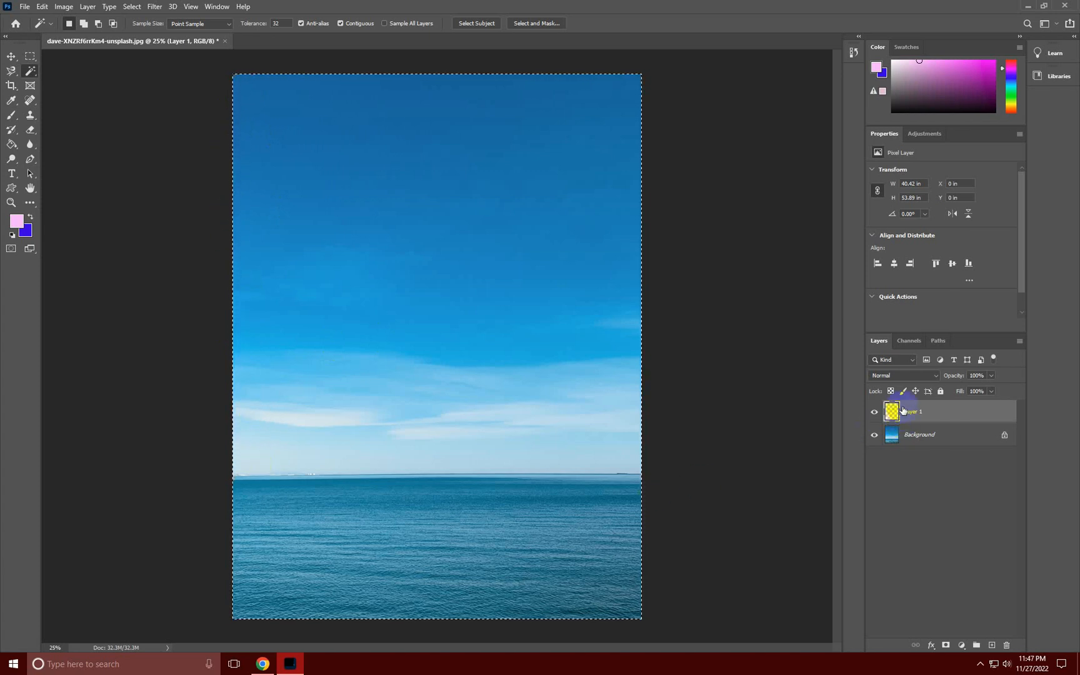
drag(930, 437, 464, 299)
click(490, 321)
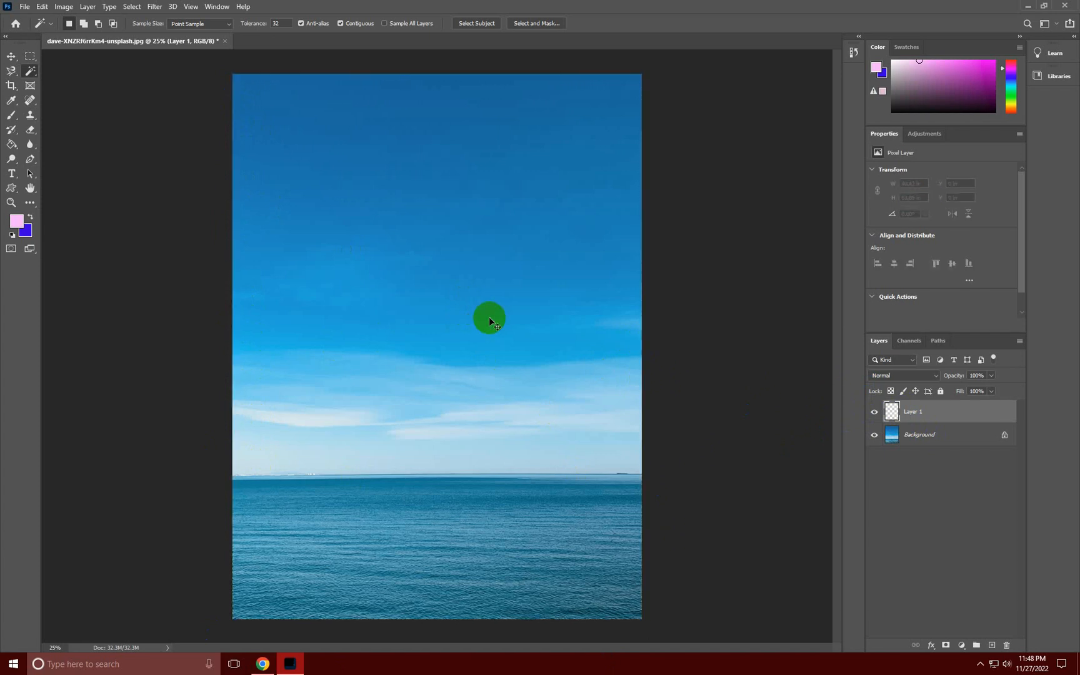
- Turn on Sample All Layers, select the blue sky and extend the selection into the upper clouds, then deselect
click(403, 25)
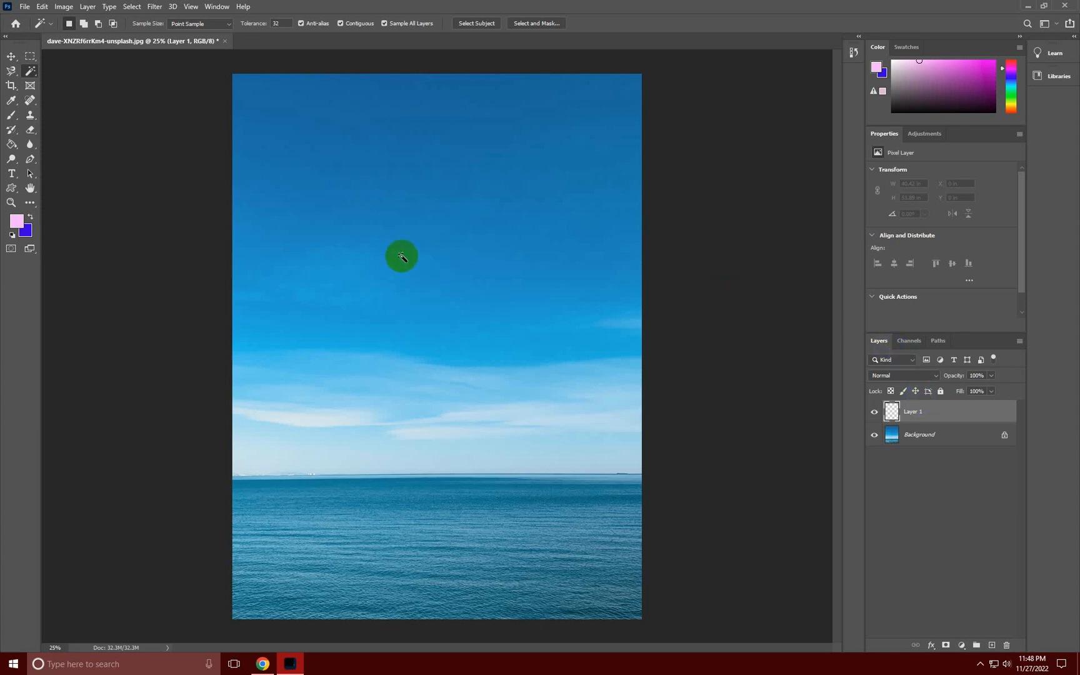
click(449, 218)
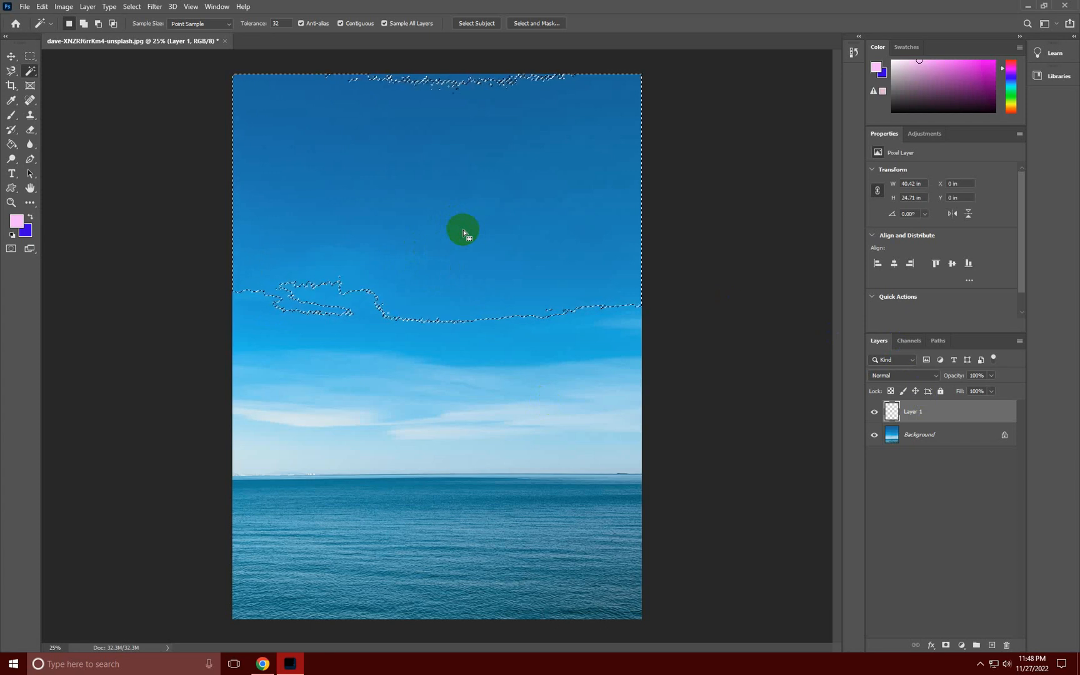
click(424, 323)
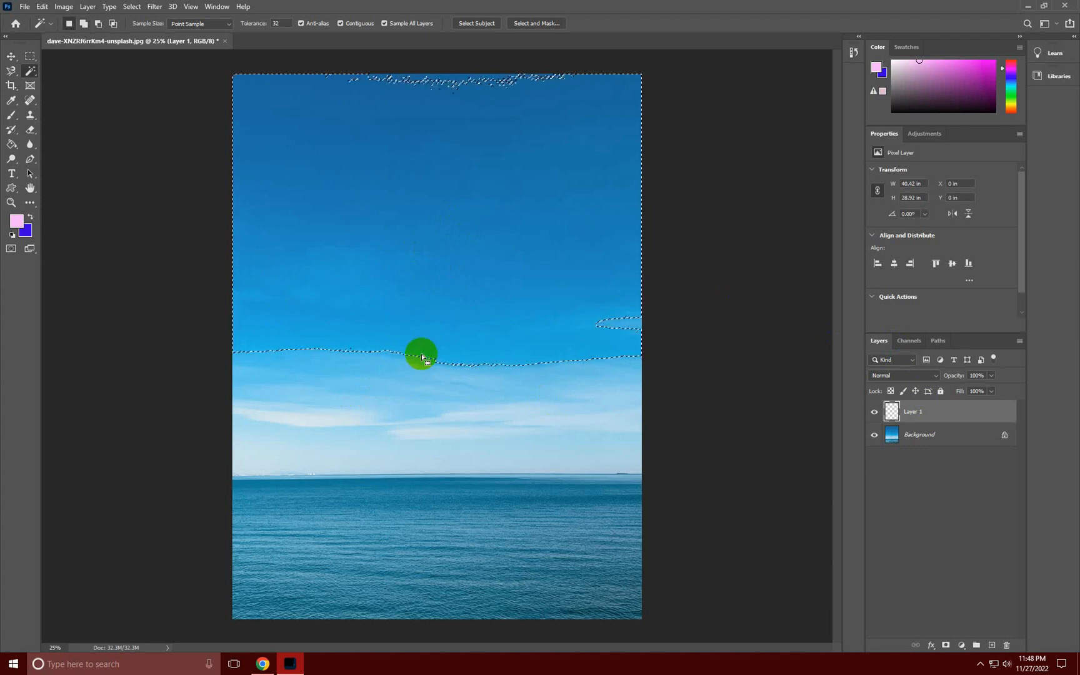
shift+click(464, 76)
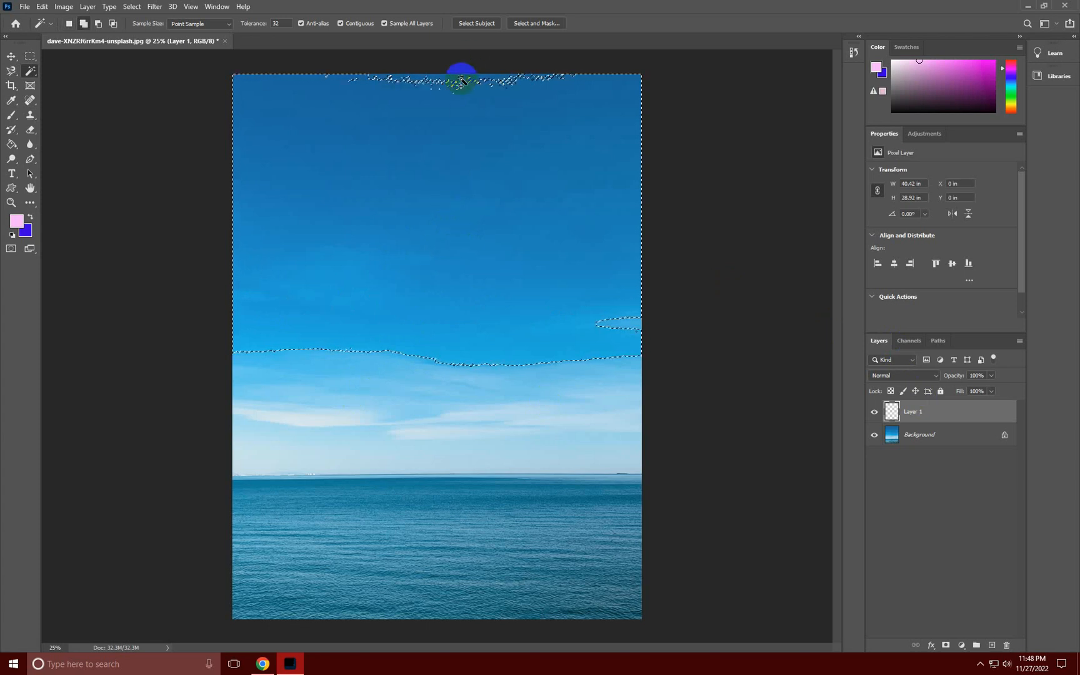
shift+click(426, 373)
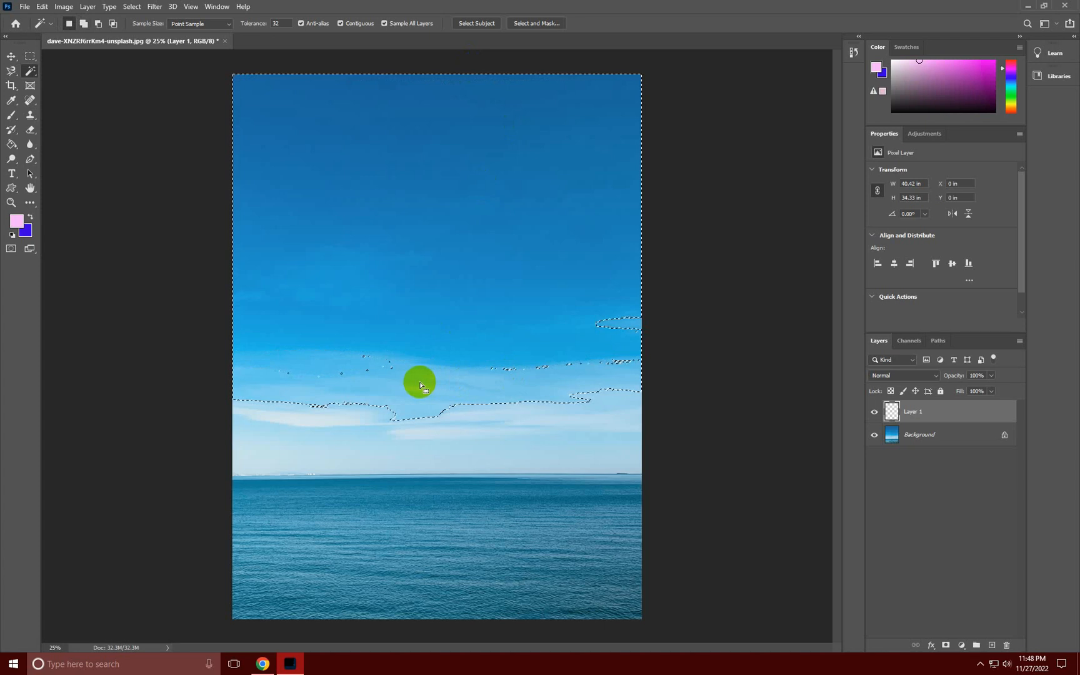
click(529, 371)
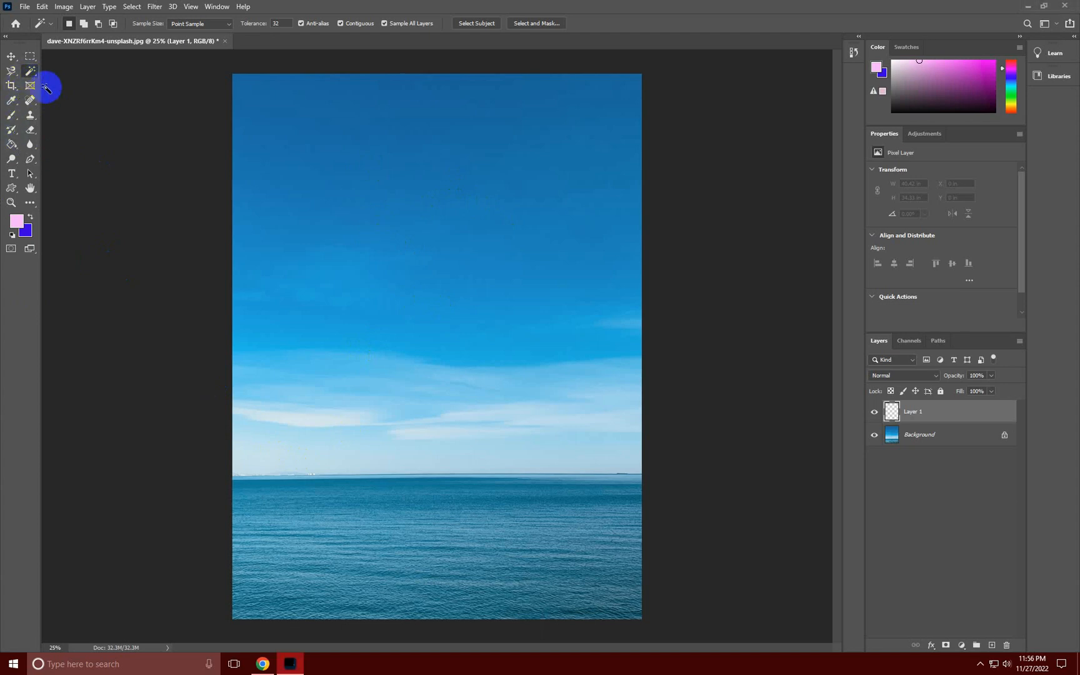
- Set the Magic Wand's sample size to 101 by 101 Average, test it on the upper blue sky, and deselect
click(190, 29)
click(235, 45)
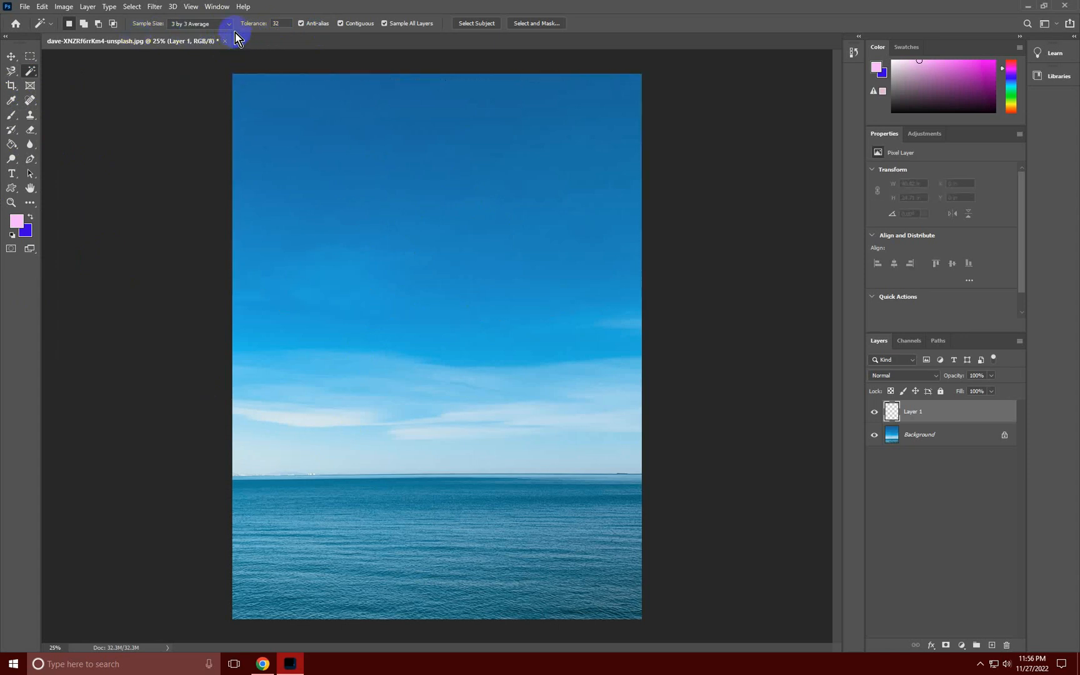
click(228, 25)
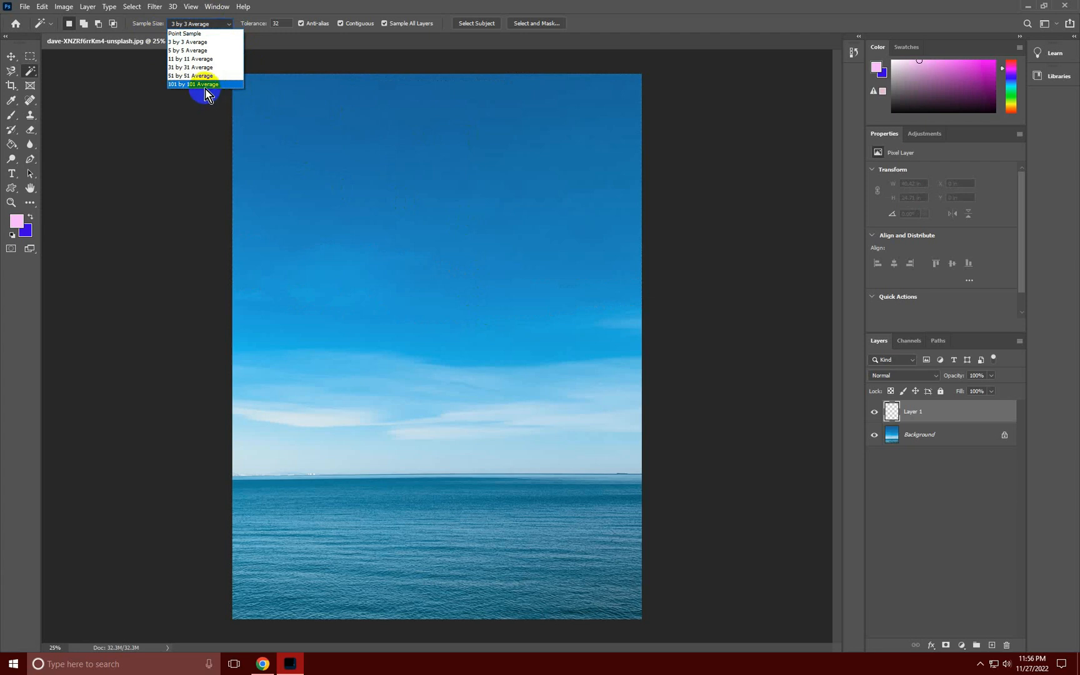
click(205, 87)
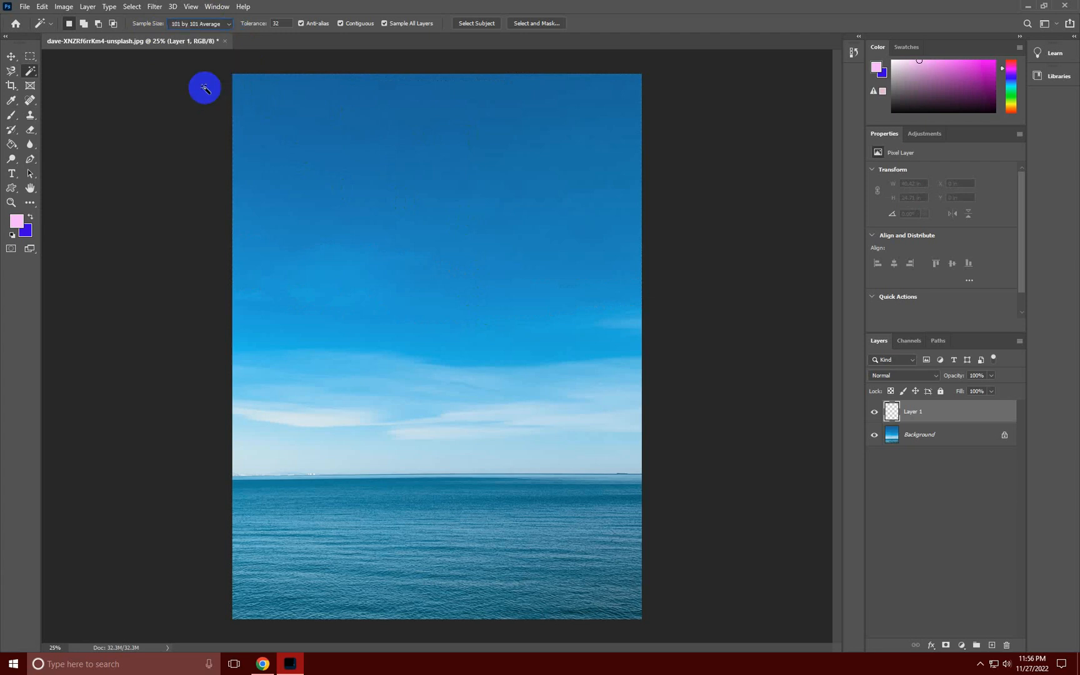
click(318, 193)
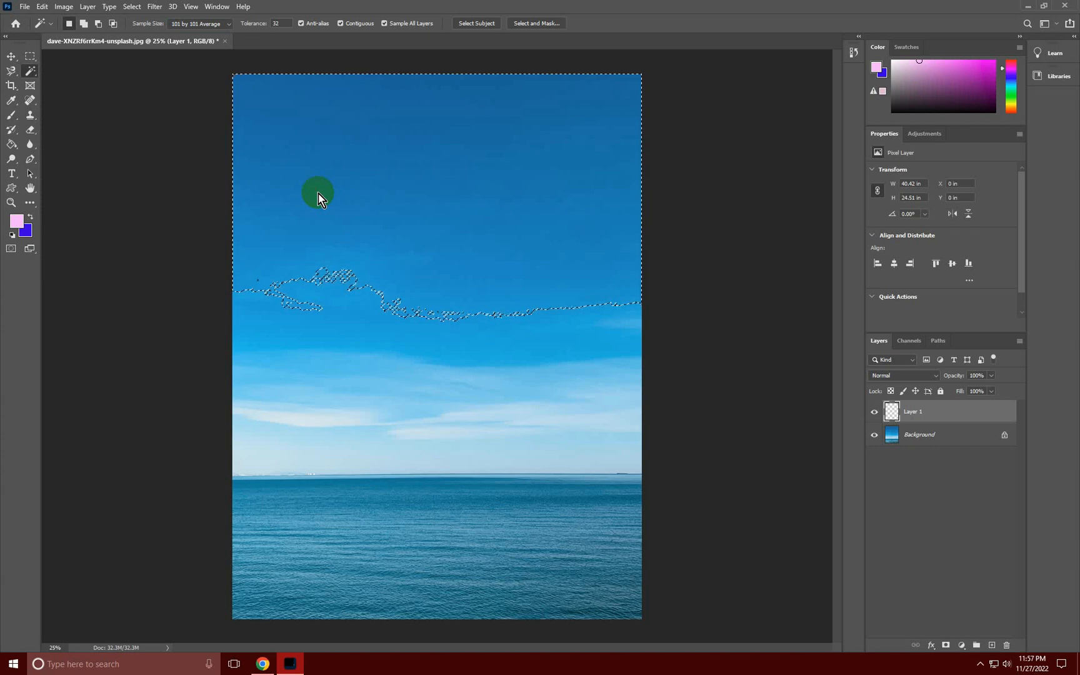
key(ctrl+d)
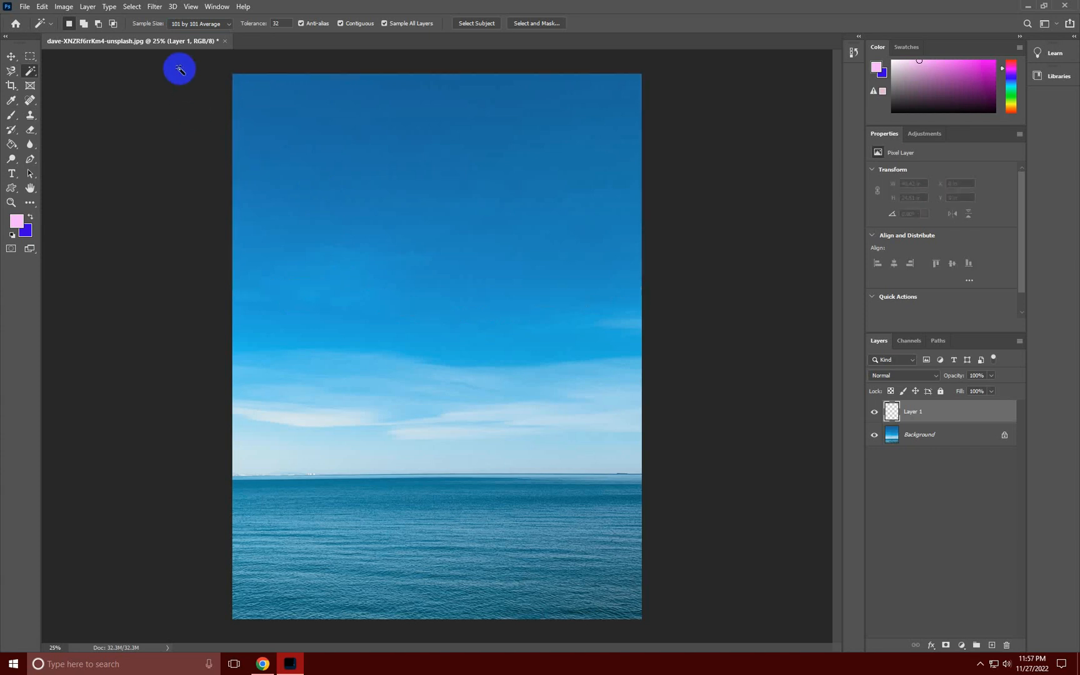
- Set the Magic Wand's sample size to 5 by 5 Average, test it on the upper blue sky, and deselect
click(189, 25)
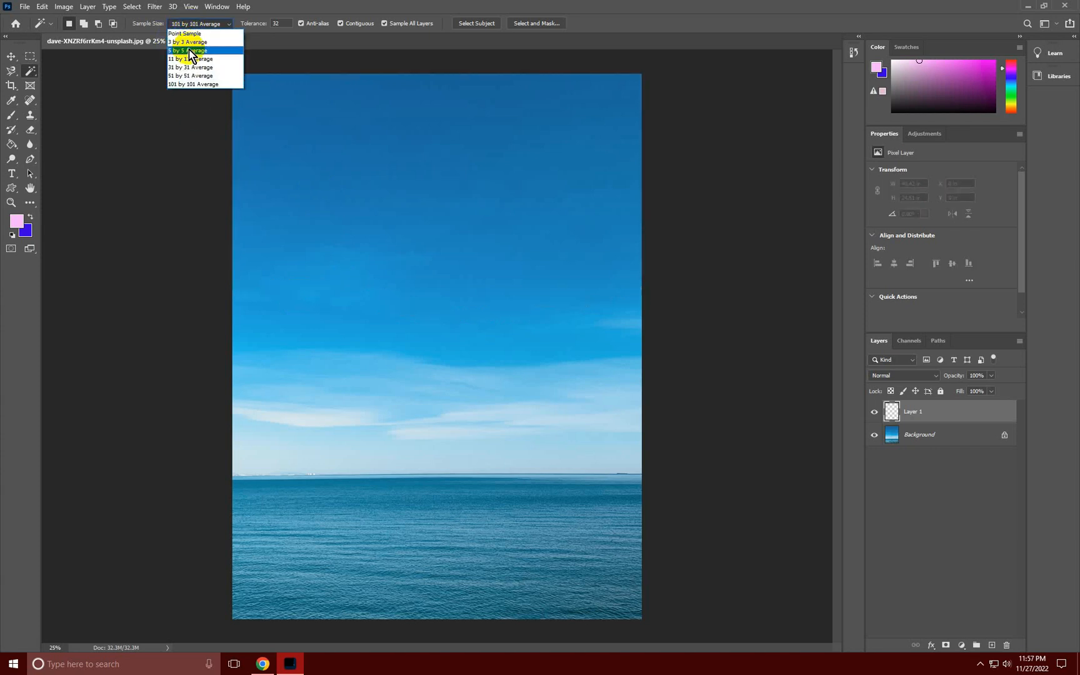
click(187, 50)
click(422, 170)
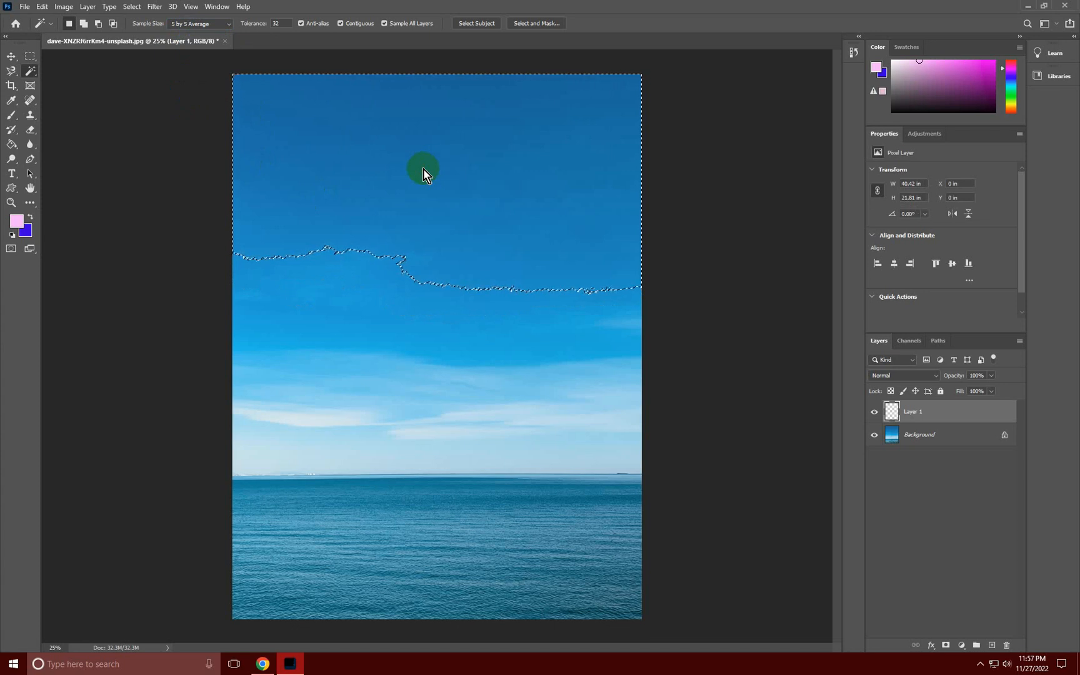
key(ctrl+d)
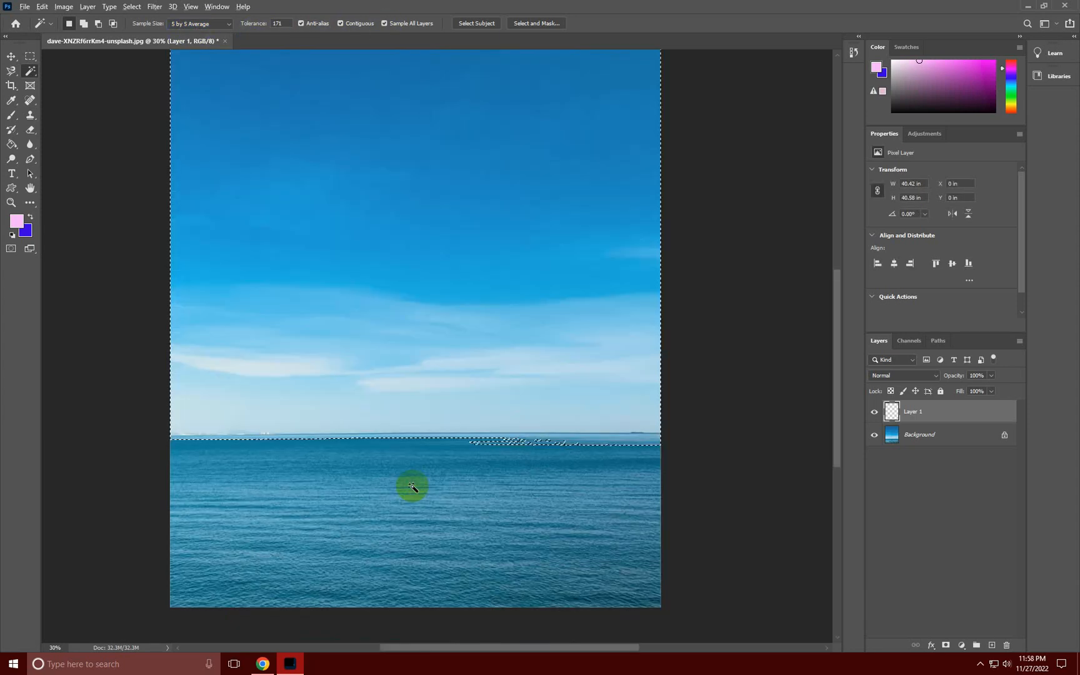
- Open the cloud photo jerome-pqfkN8WcdR8-unsplash from the Desktop alongside the seascape
scroll(412, 488, down, 2)
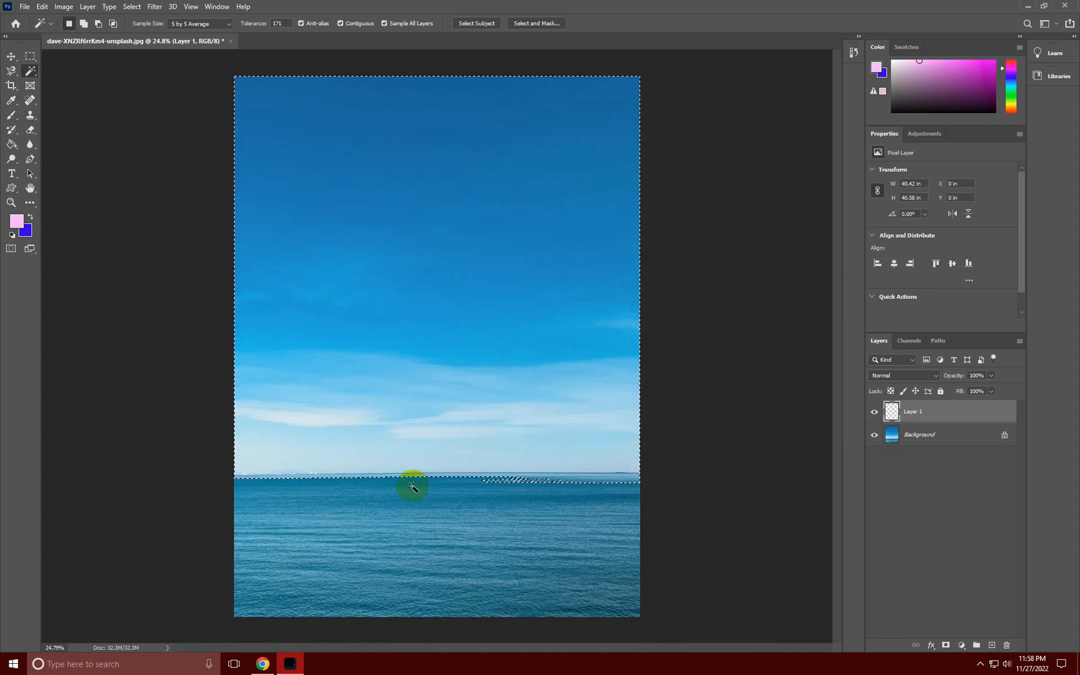
key(ctrl+o)
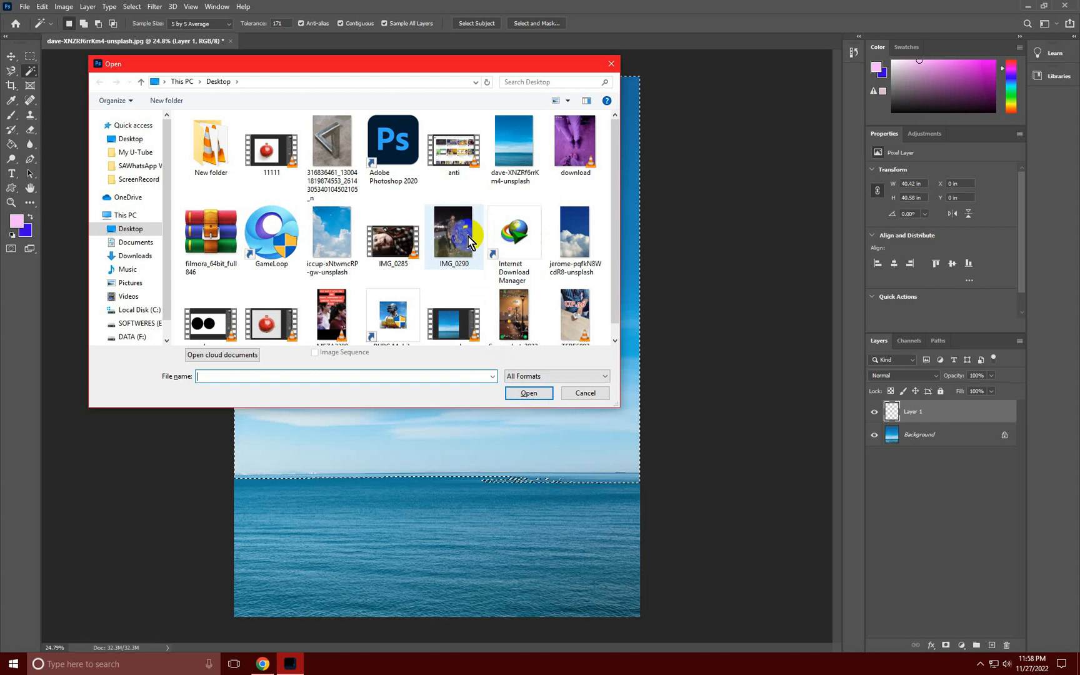
click(565, 237)
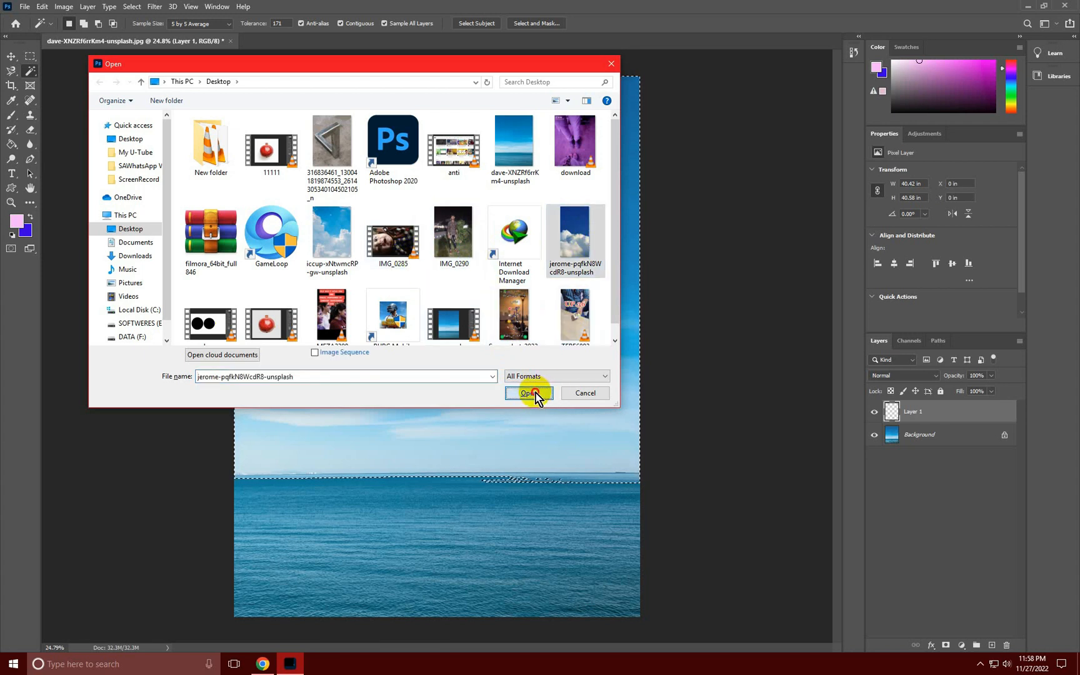
click(531, 390)
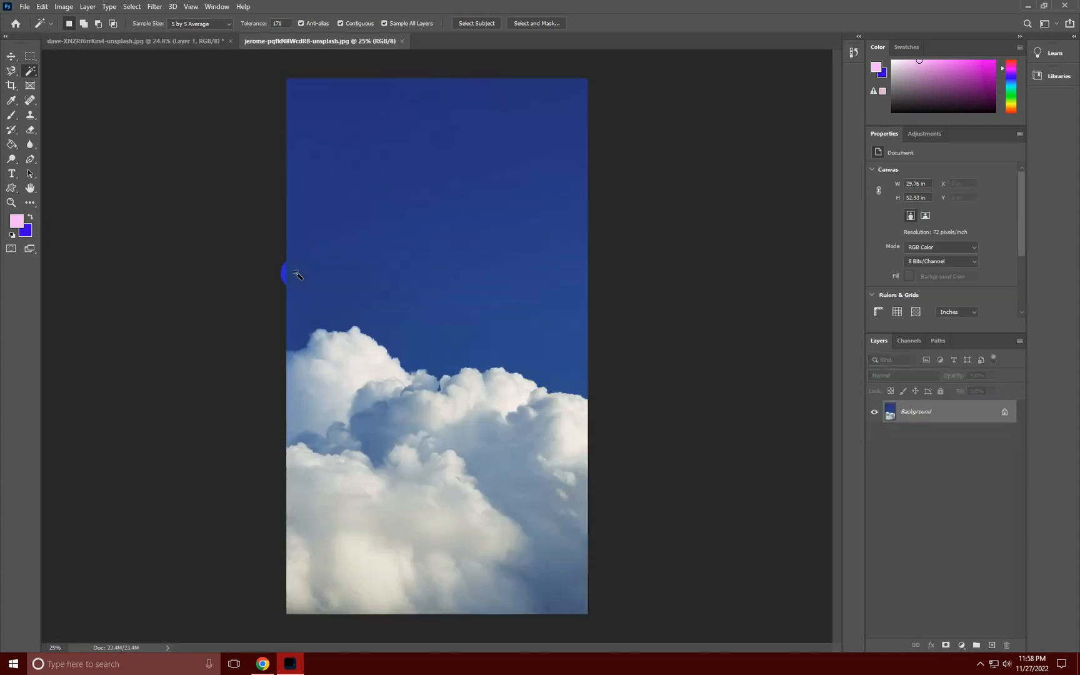
drag(394, 290, 335, 51)
click(336, 46)
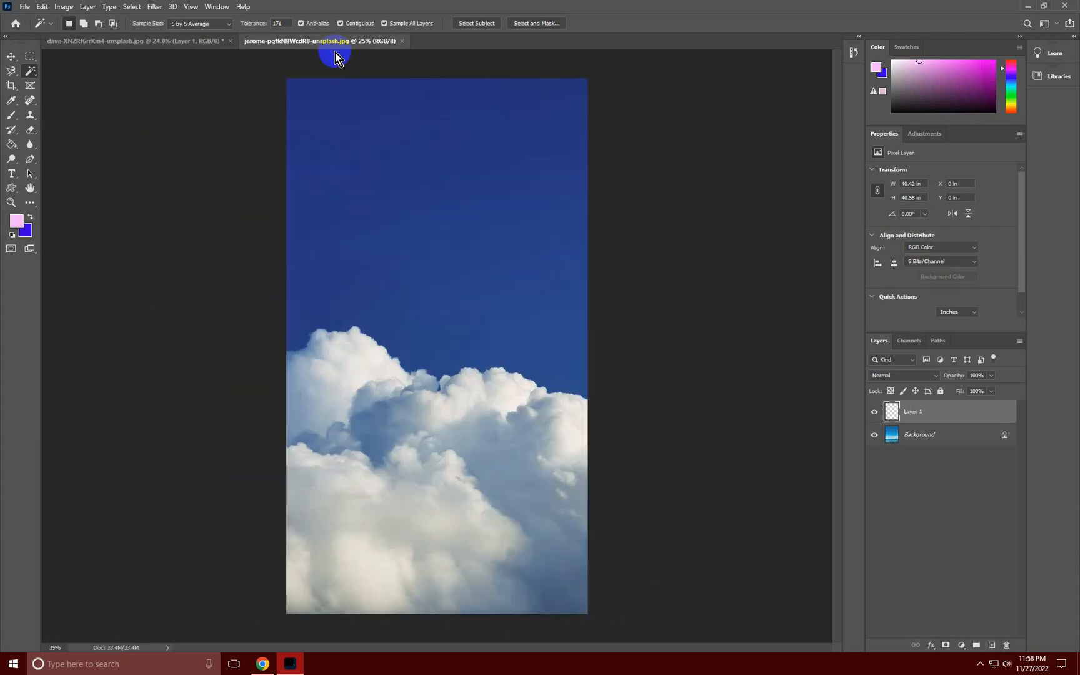
- Set the Magic Wand's tolerance to 32 and select the dark blue sky above the clouds in the cloud photo
click(381, 223)
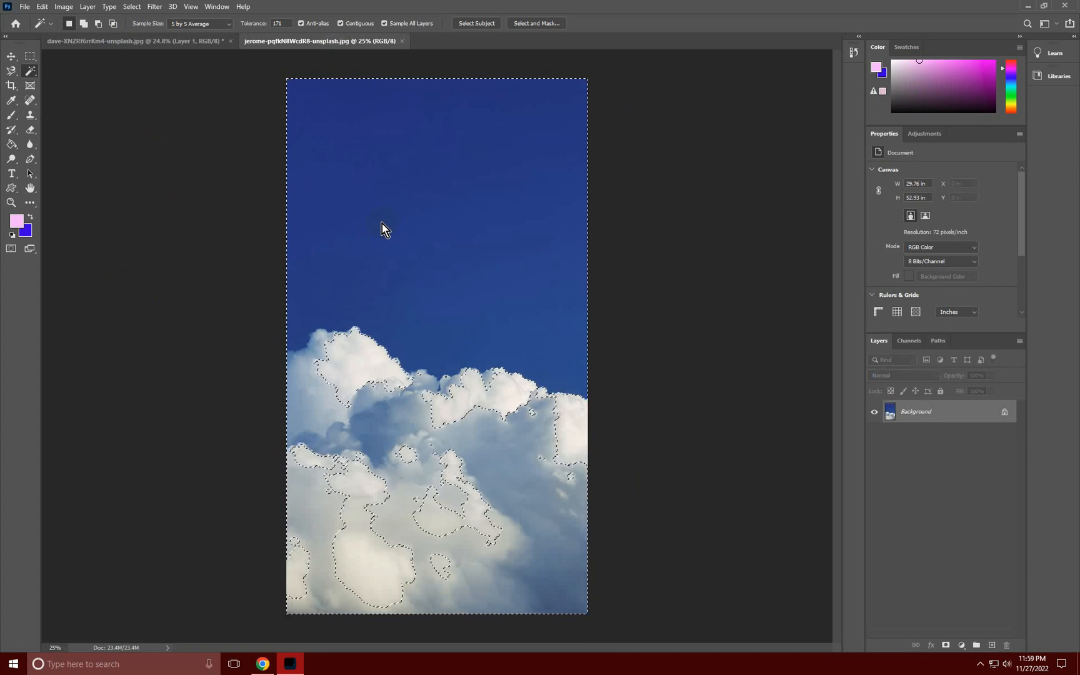
key(ctrl+d)
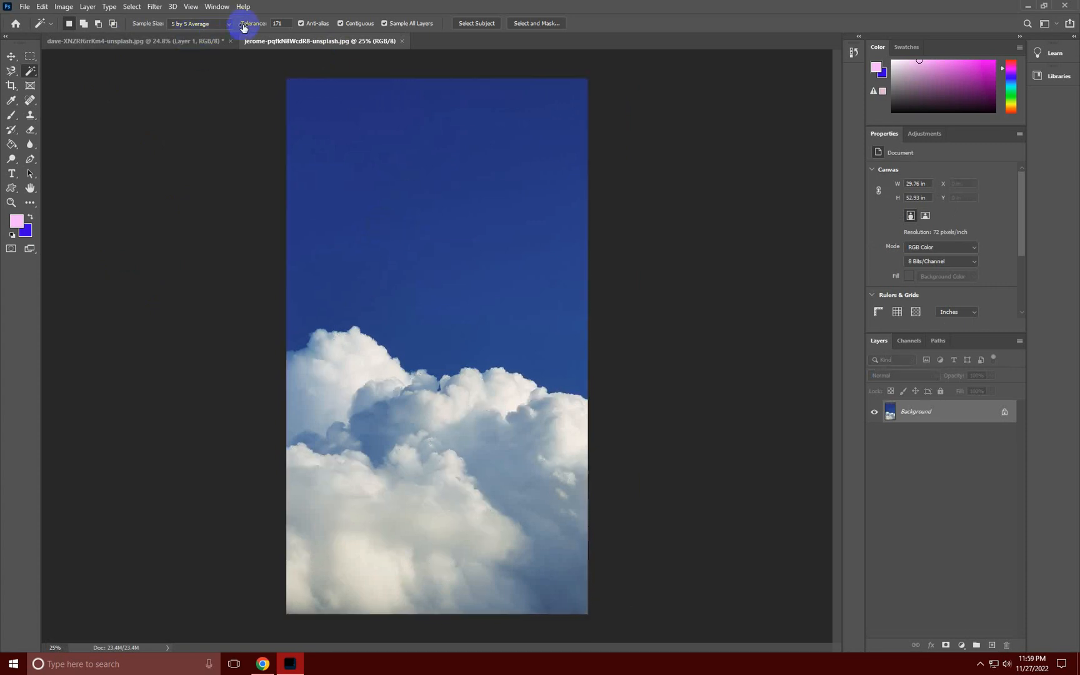
drag(263, 25, 235, 33)
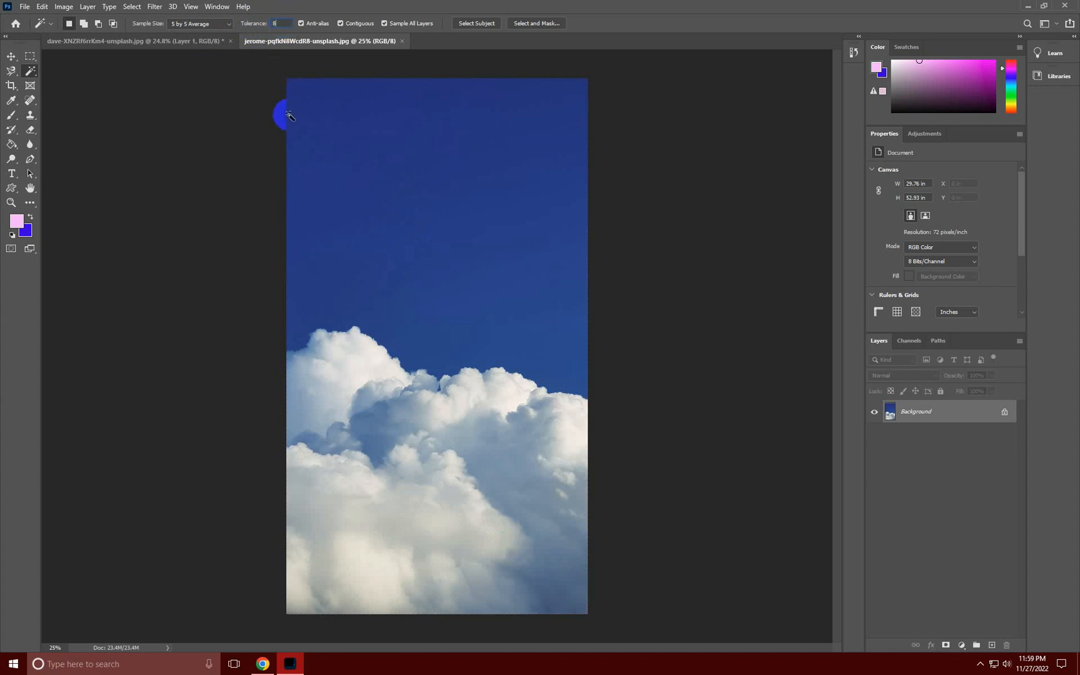
click(272, 137)
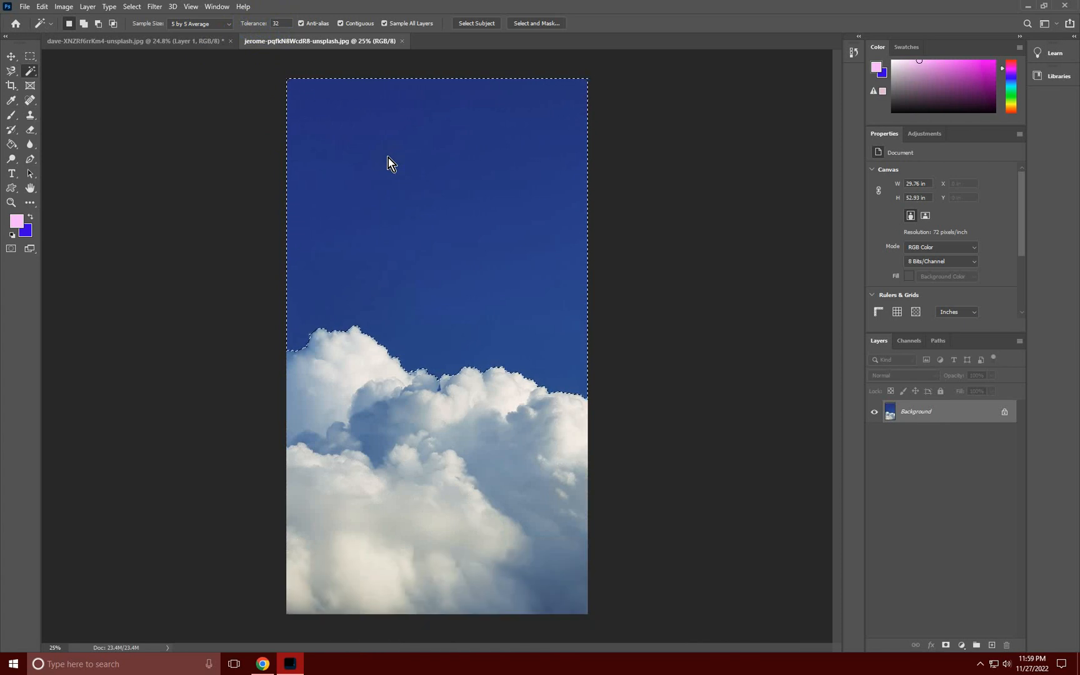
click(478, 275)
- Switch to the seascape and select its whole sky down to the horizon by adding successive Magic Wand areas
click(210, 41)
click(334, 420)
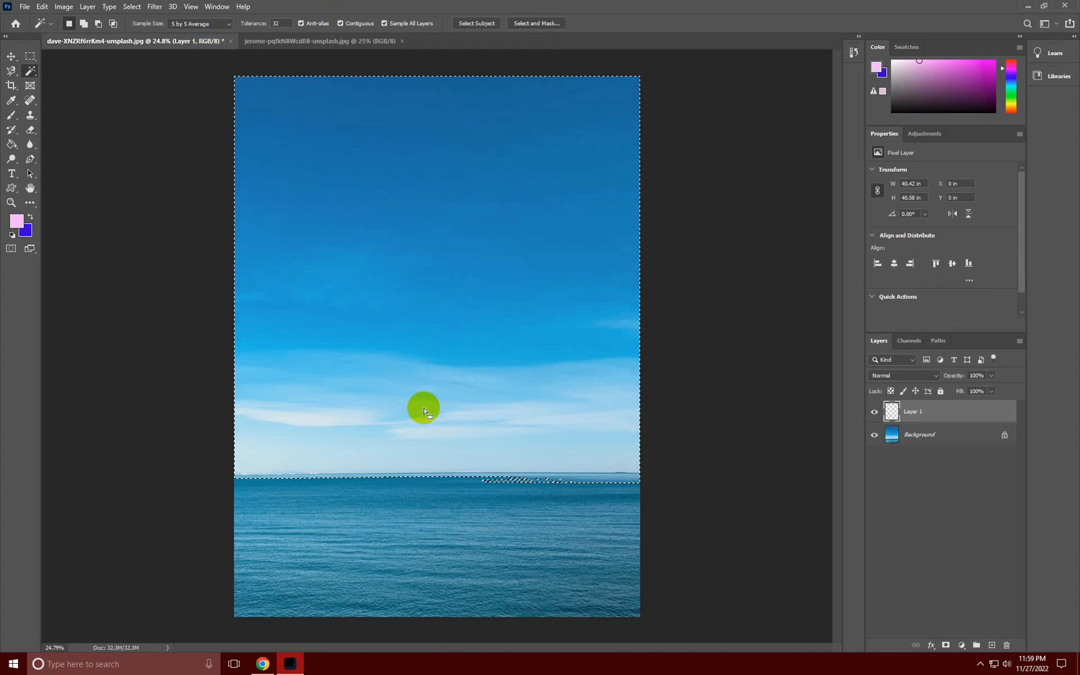
click(295, 113)
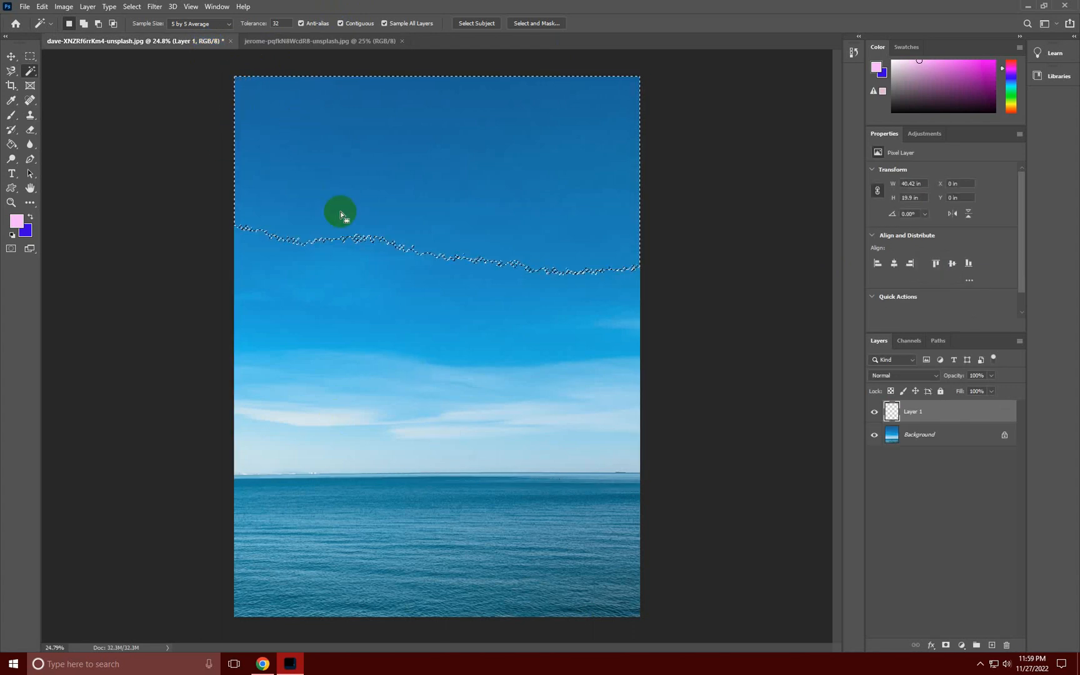
shift+click(358, 235)
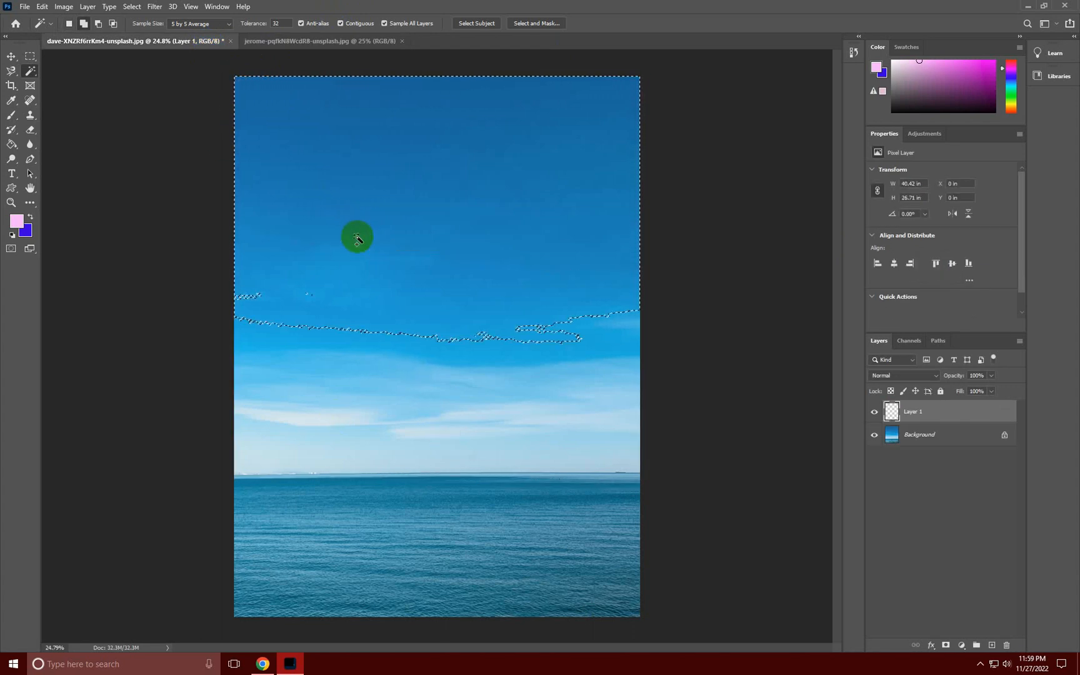
shift+click(365, 337)
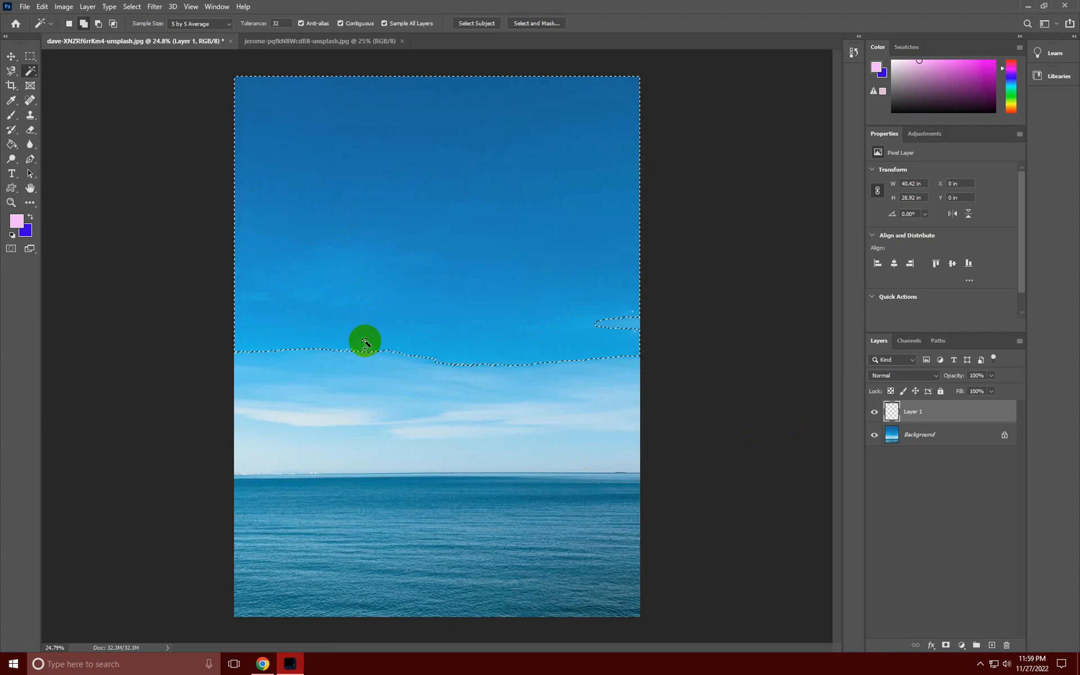
shift+click(373, 379)
shift+click(377, 410)
shift+click(295, 461)
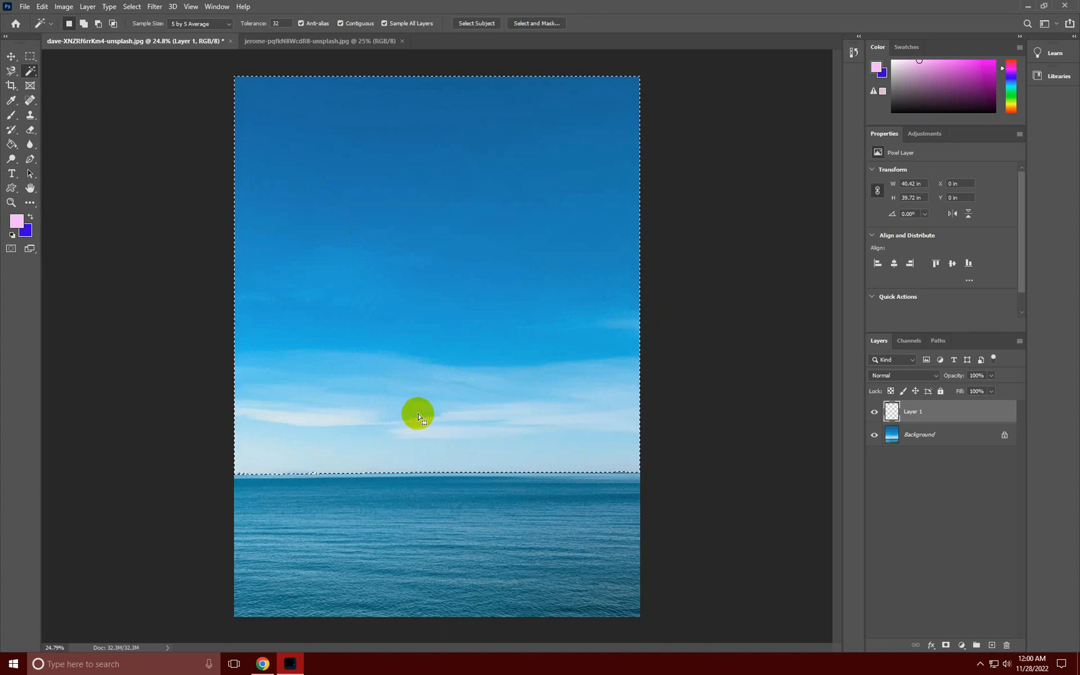
- Undo a trial paste of the copied sky, then invert the sky selection on the Background layer and copy the sea
key(ctrl+v)
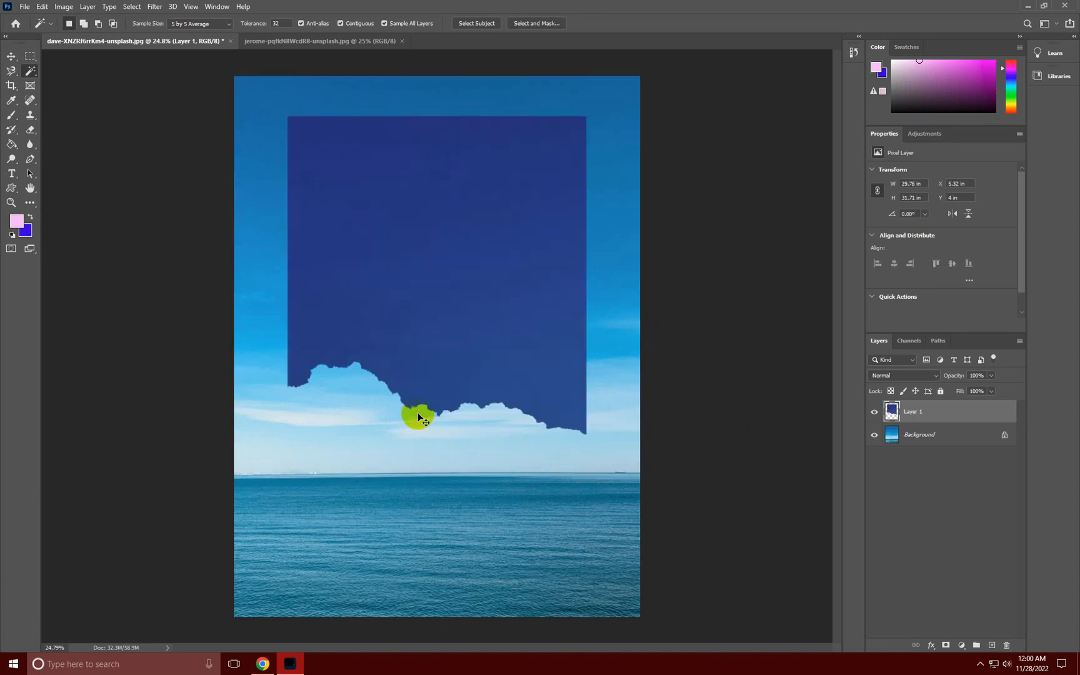
key(ctrl+z)
click(934, 435)
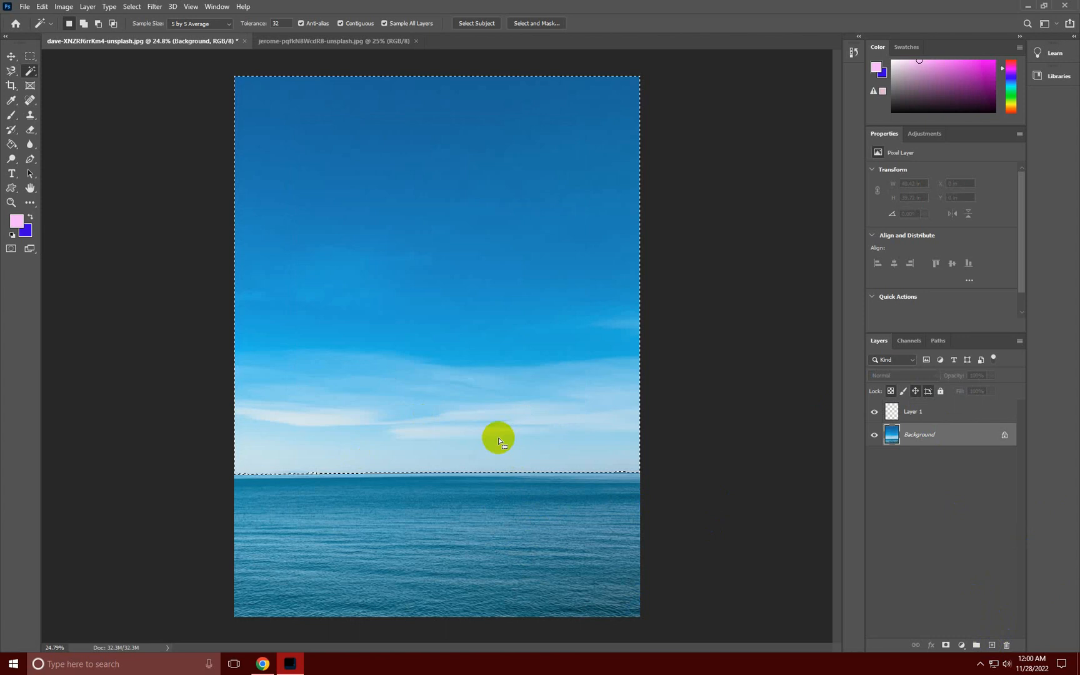
key(ctrl+shift+i)
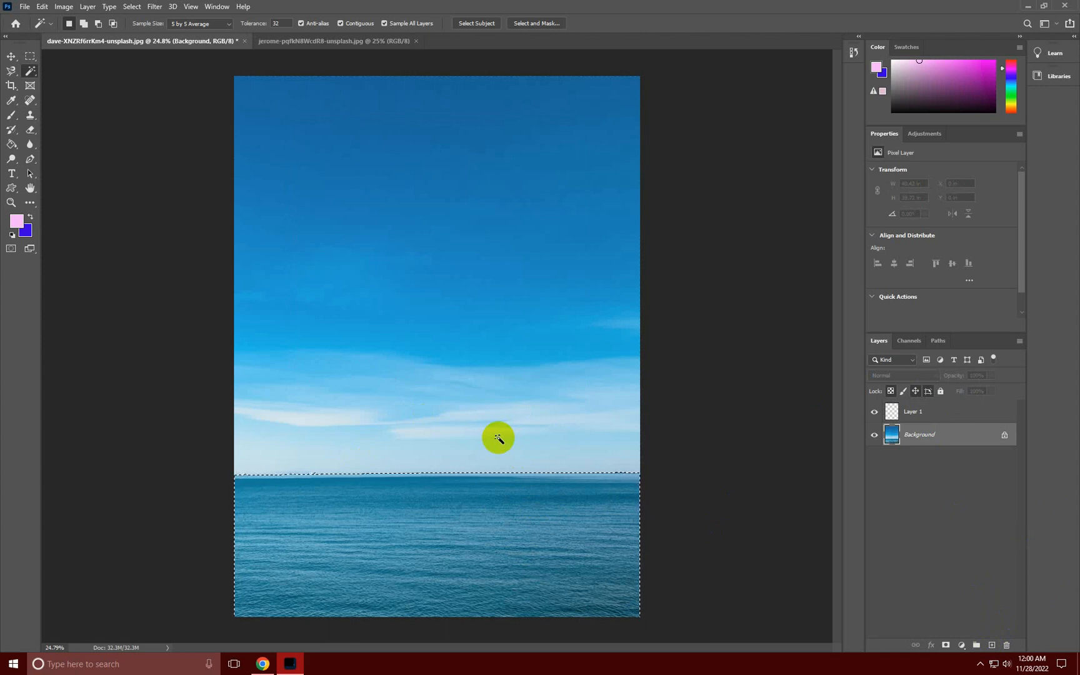
key(ctrl+c)
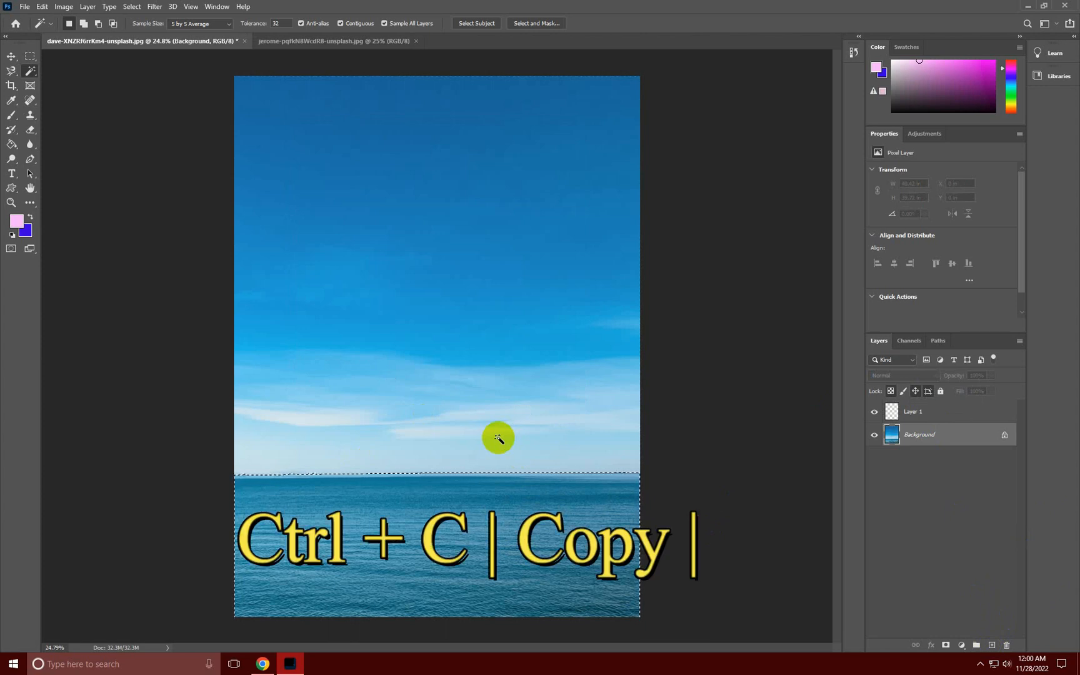
- Paste the copied sea onto its own layer and hide the Background layer
key(ctrl+v)
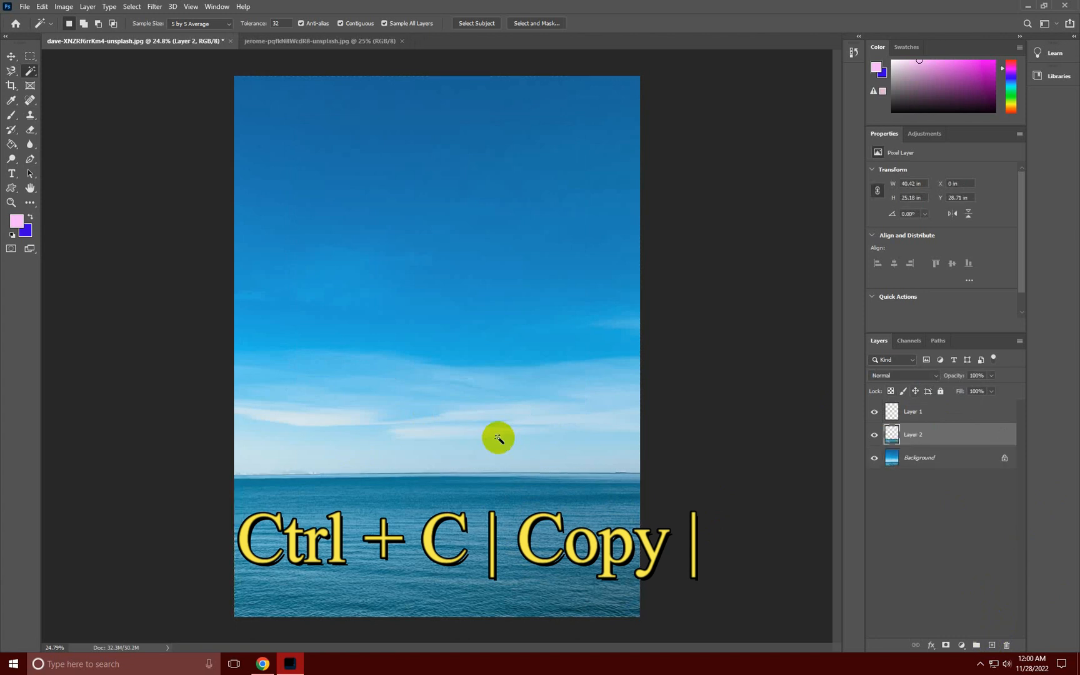
click(875, 458)
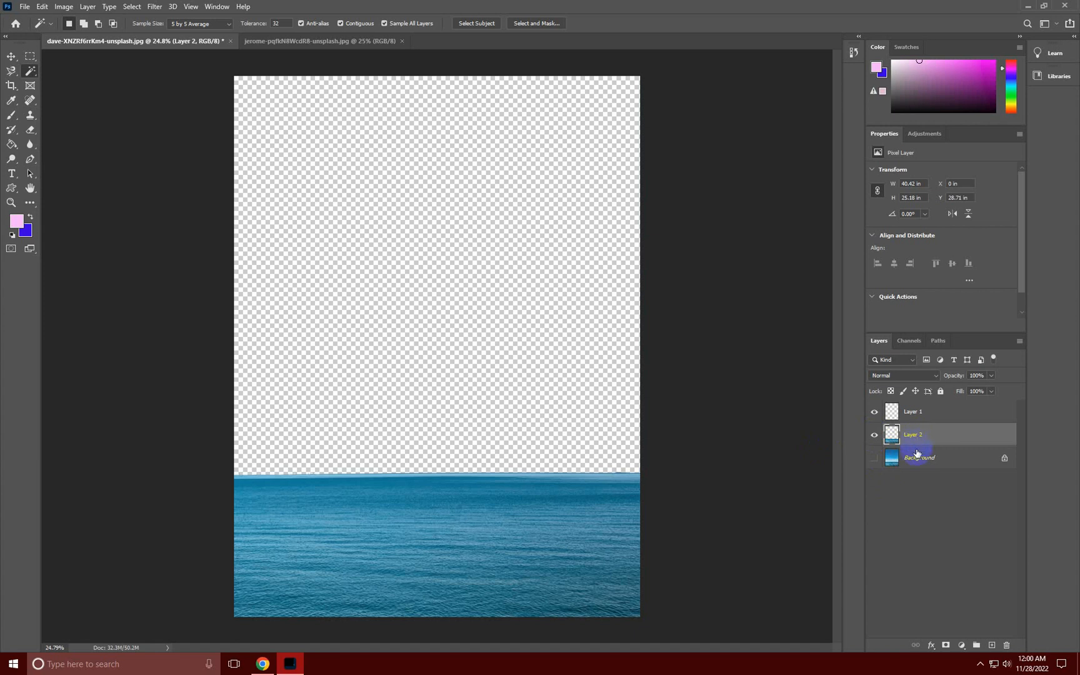
- Add a layer directly above the Background and paste the copied dark blue sky beneath the sea
click(917, 455)
click(992, 645)
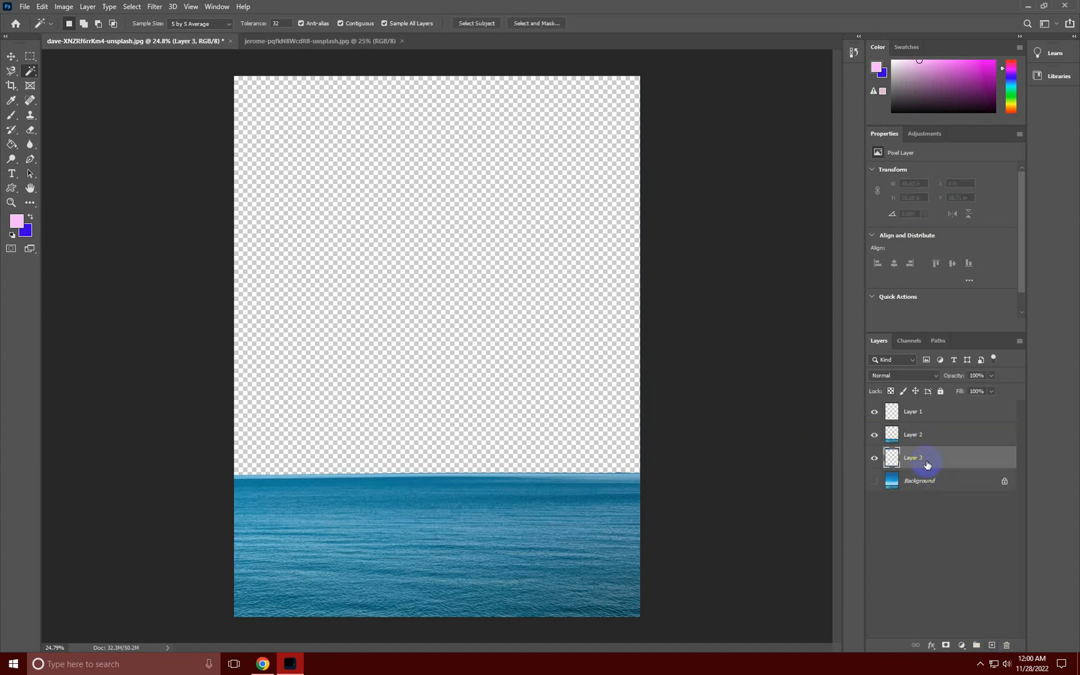
key(ctrl+v)
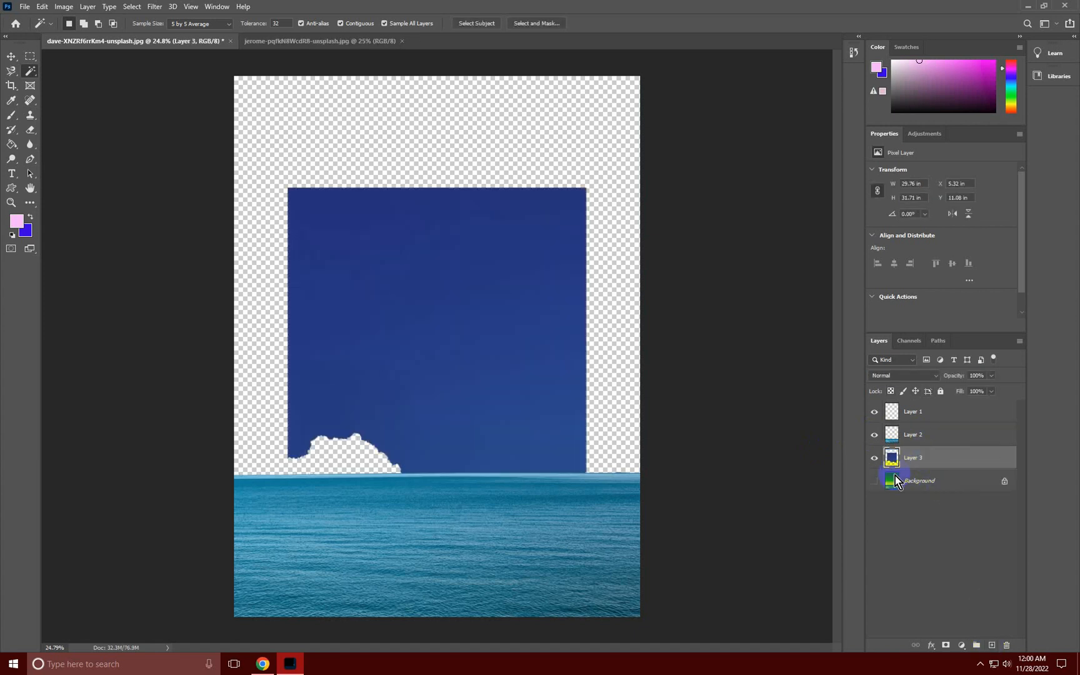
click(180, 318)
- Free Transform the pasted dark blue sky to about 198% and position it to cover the whole area above the horizon
key(v)
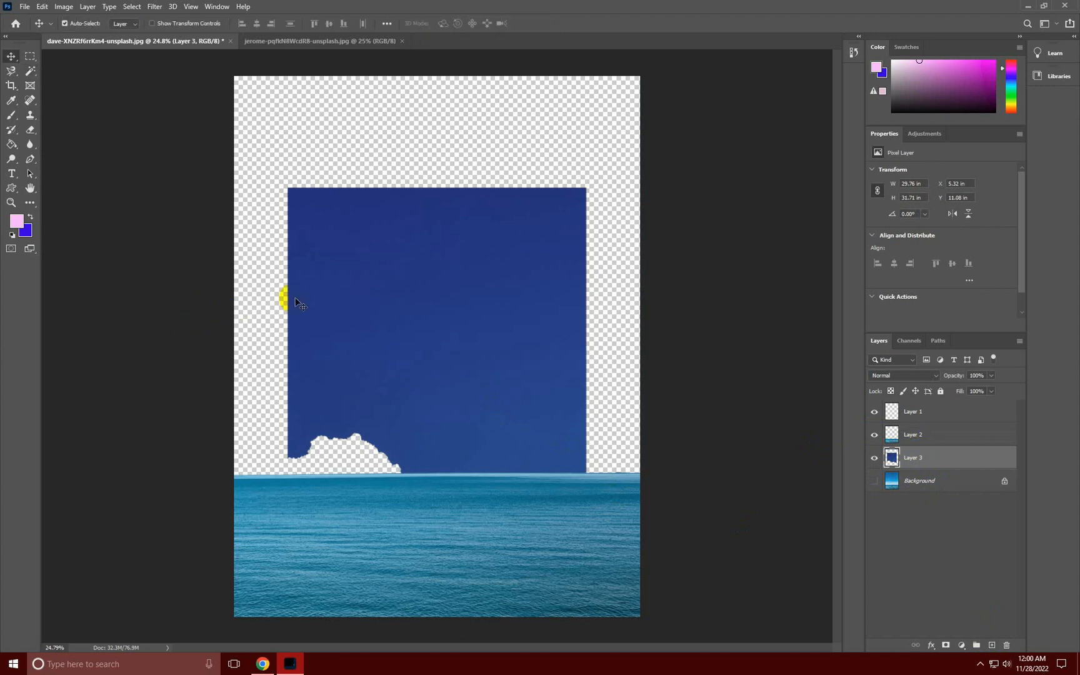
drag(414, 309, 417, 360)
key(ctrl+t)
drag(284, 237, 203, 19)
drag(369, 300, 545, 379)
drag(279, 144, 128, 5)
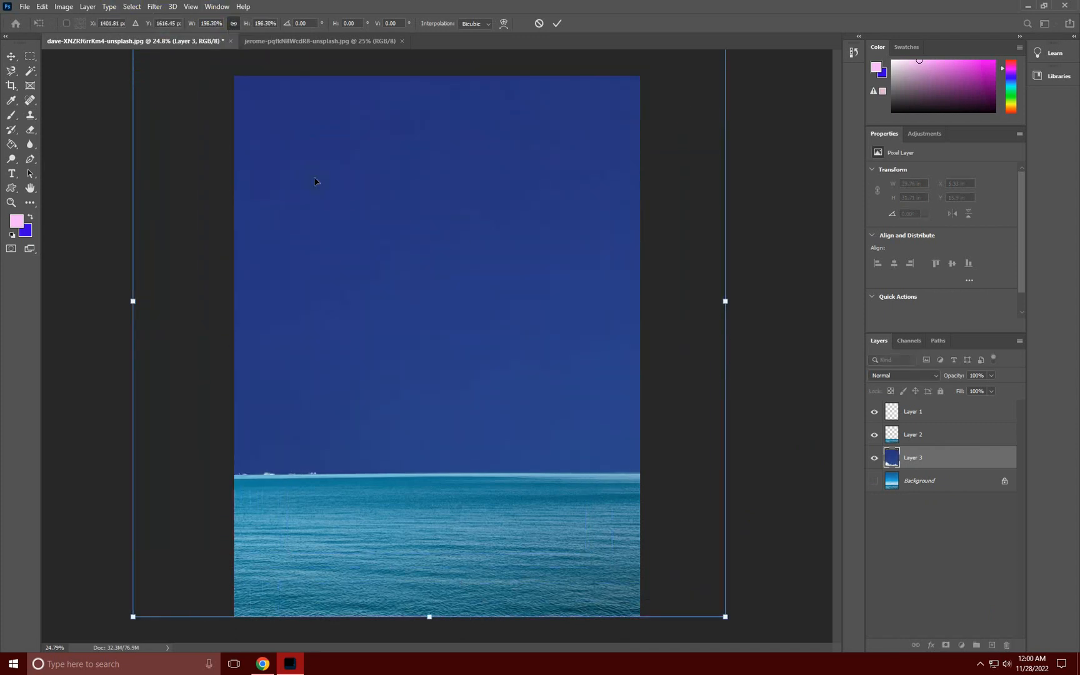
drag(459, 231, 459, 243)
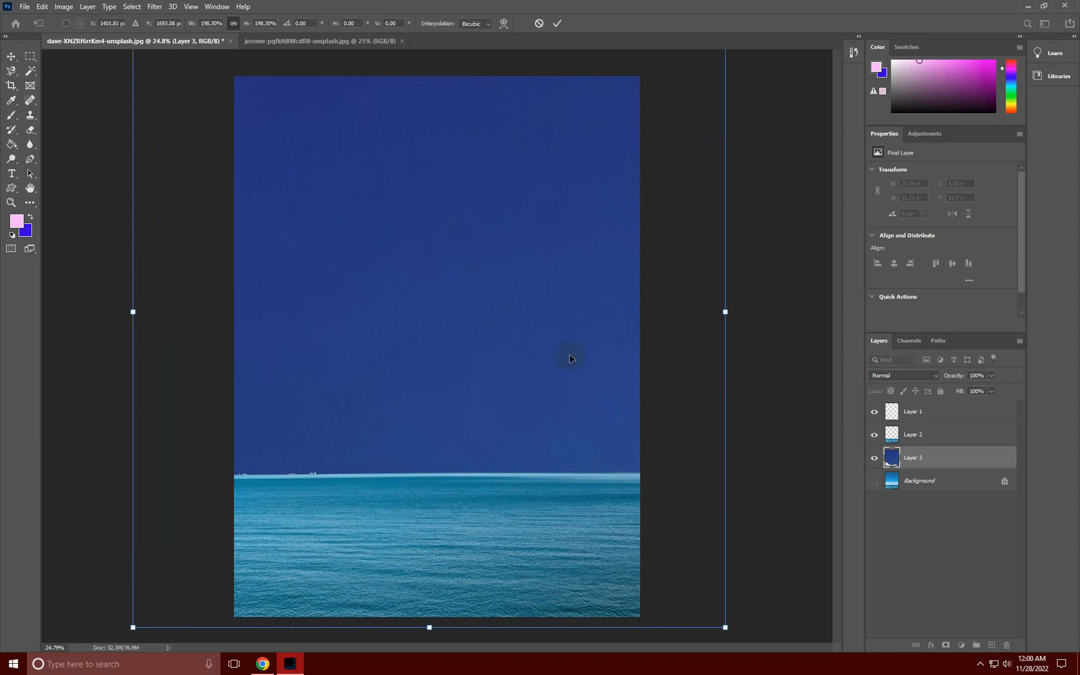
key(Return)
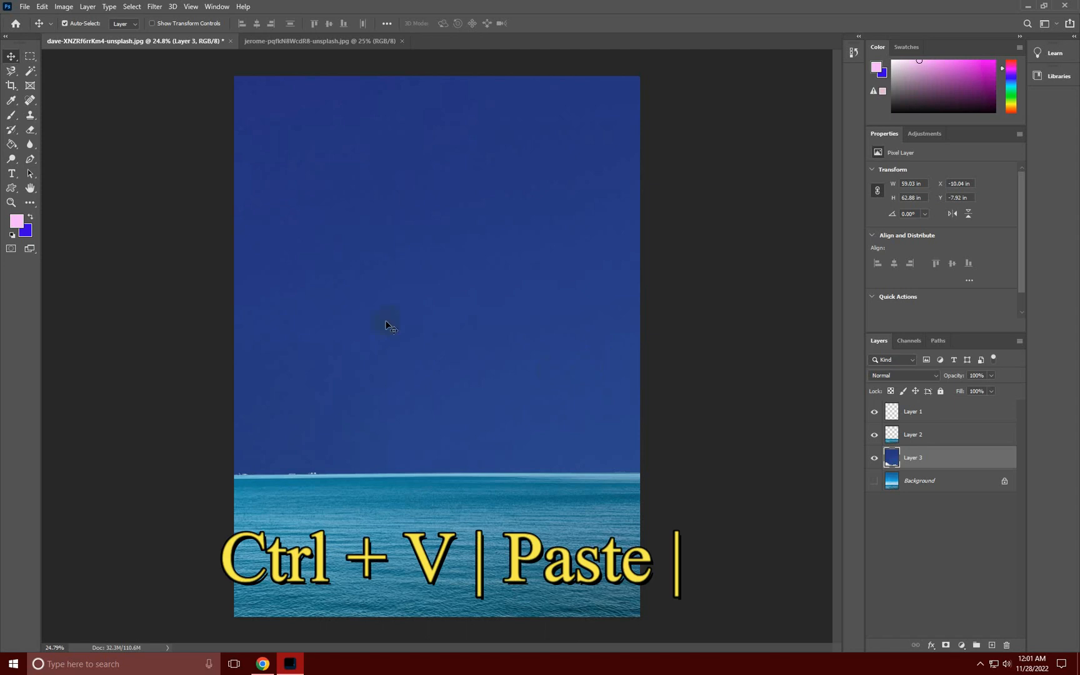
- Hide the dark blue sky layer, show the Background layer, and reactivate the Magic Wand tool
click(319, 42)
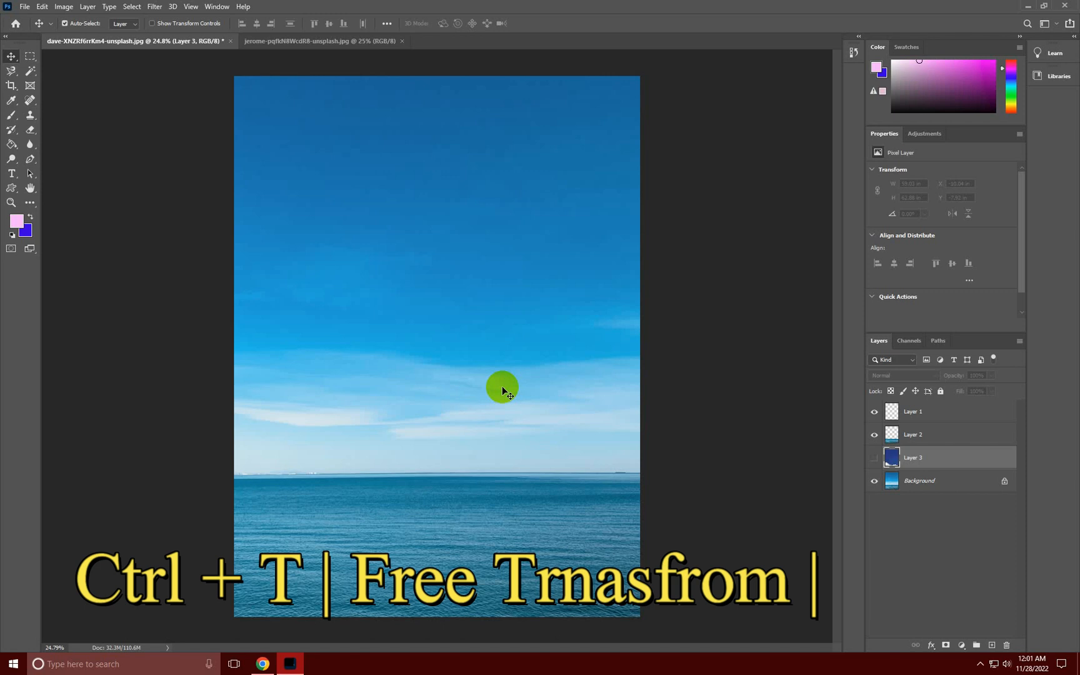
click(30, 70)
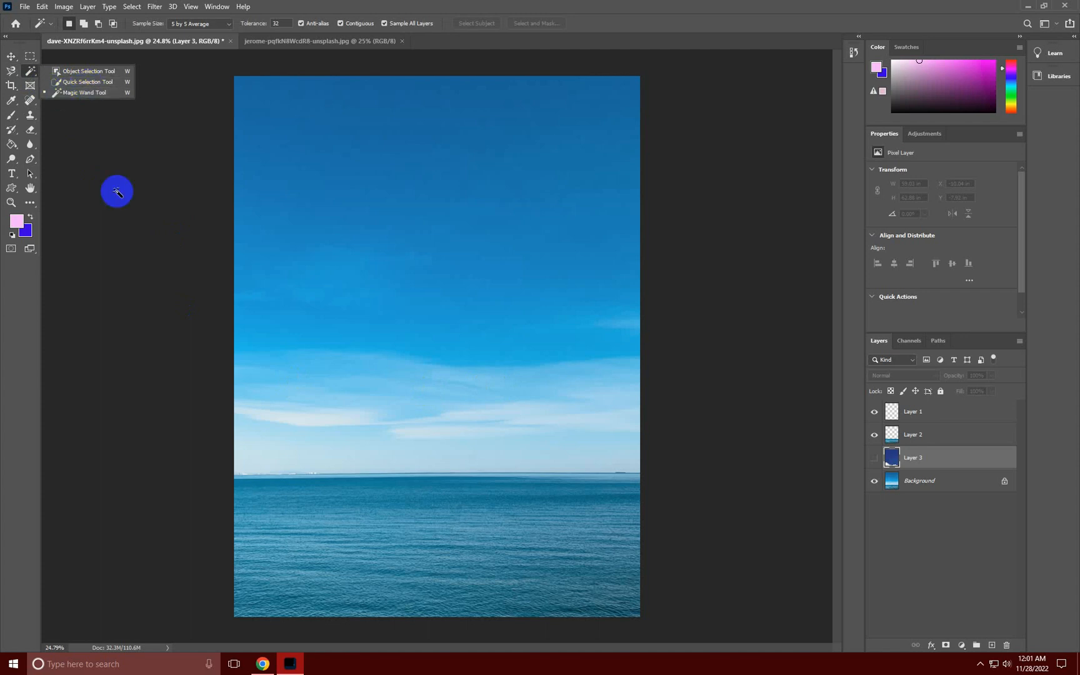
click(87, 92)
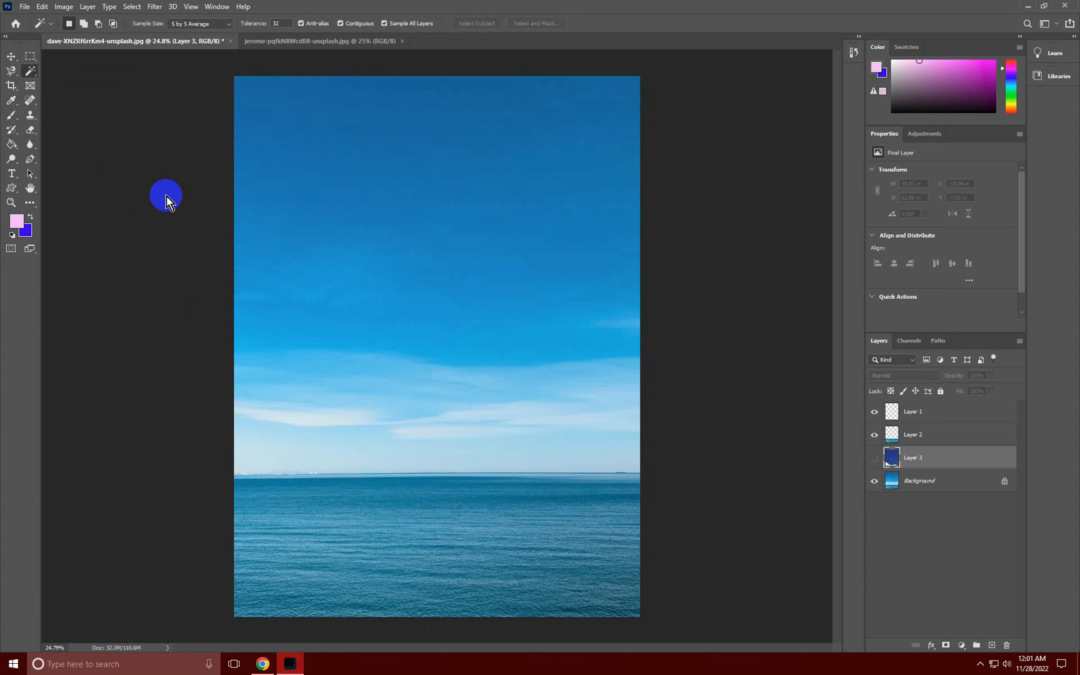
- Open the pomegranate photo mockup-graphics-XiWQbLEhFyo-unsplash.jpg from inside the My U-Tube folder in Apps > IT on drive E
key(ctrl+o)
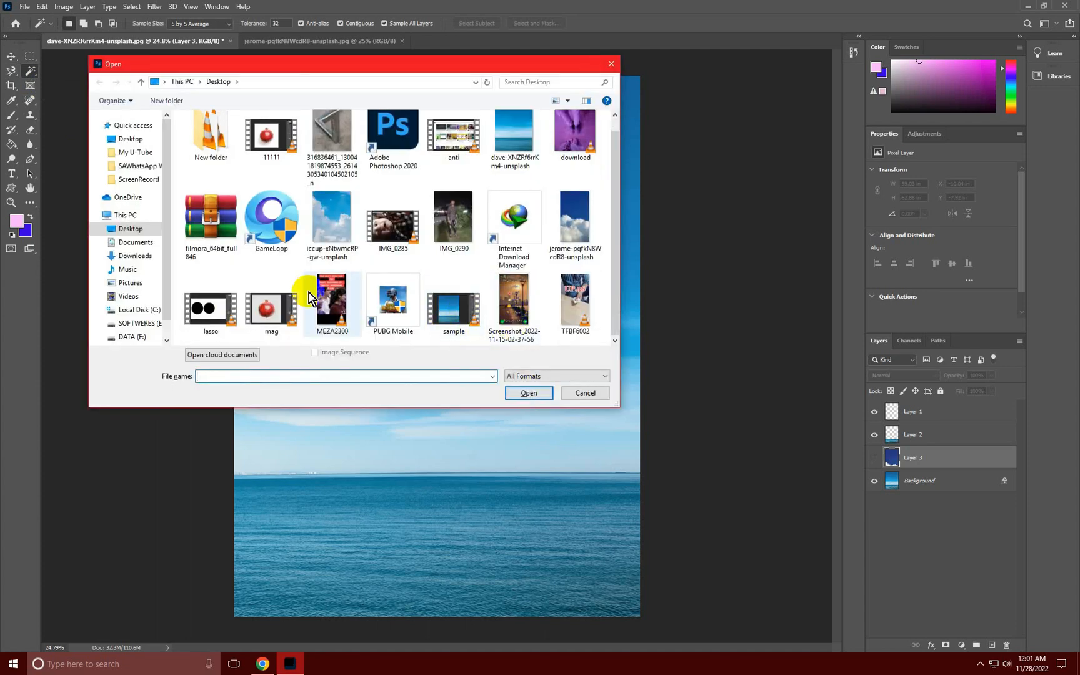
click(122, 215)
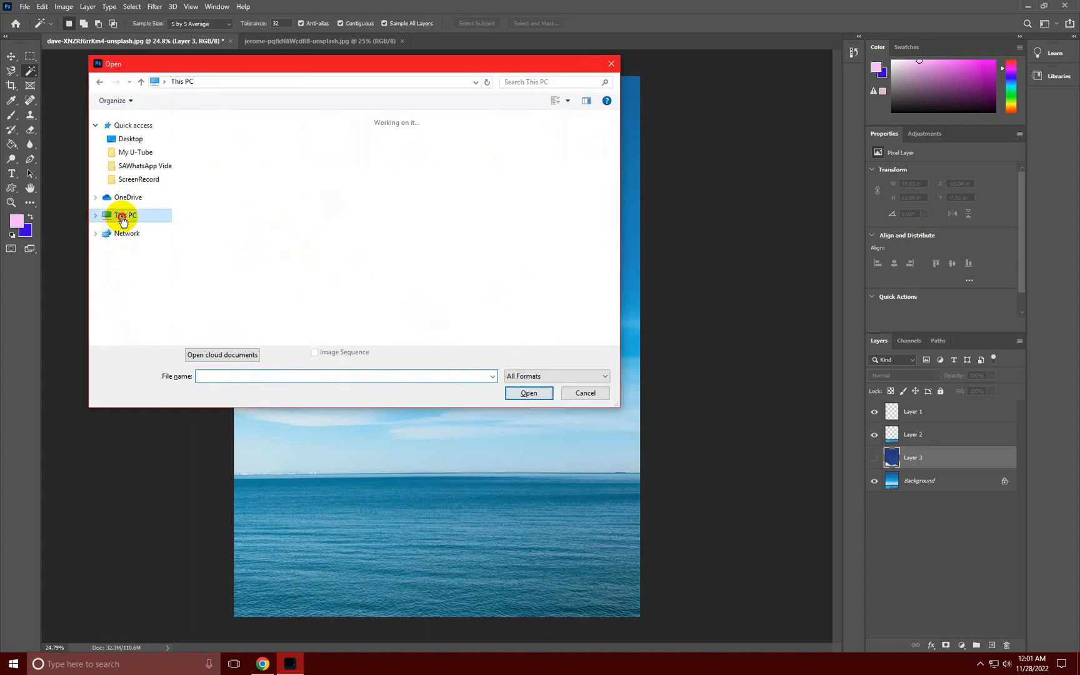
click(416, 223)
double_click(416, 223)
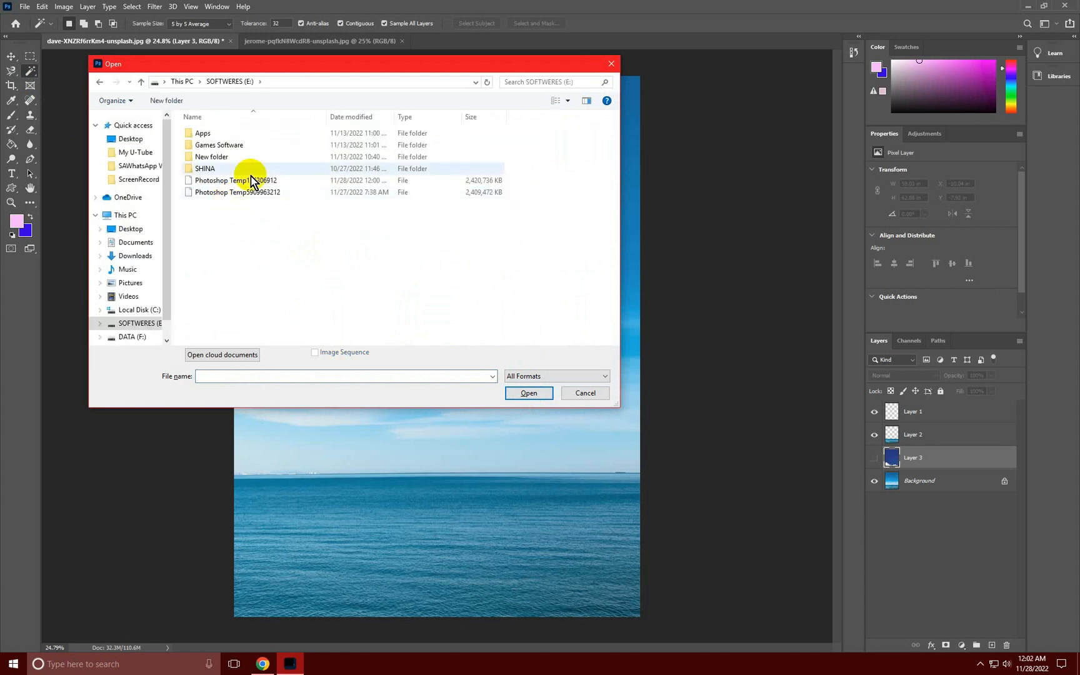
double_click(218, 134)
double_click(219, 146)
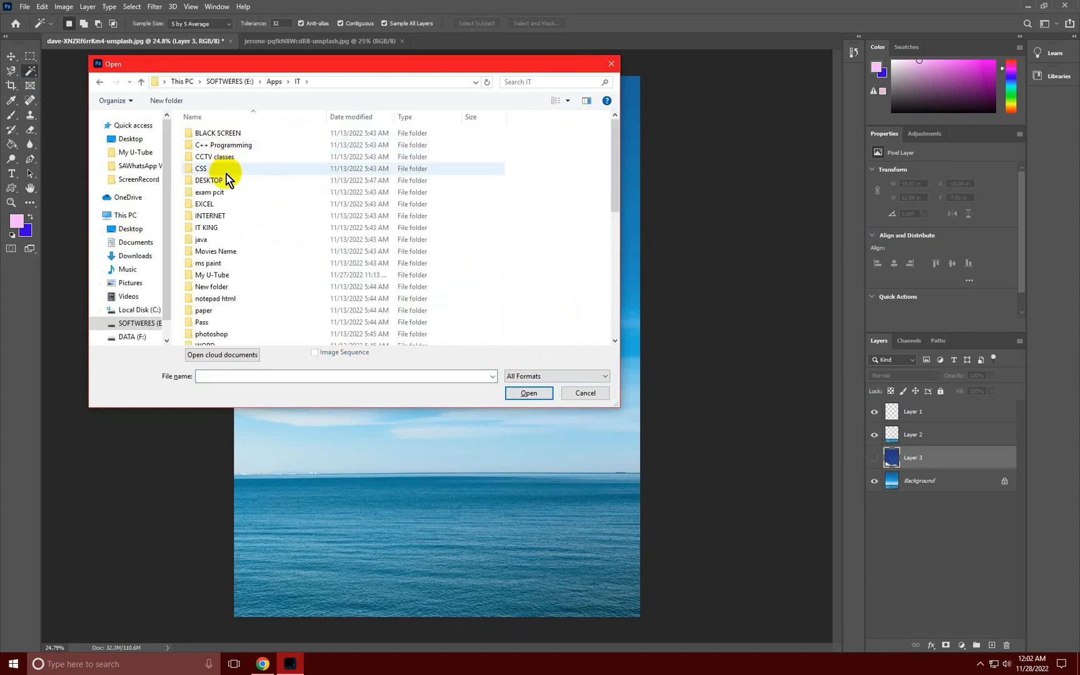
scroll(231, 281, down, 1)
double_click(212, 250)
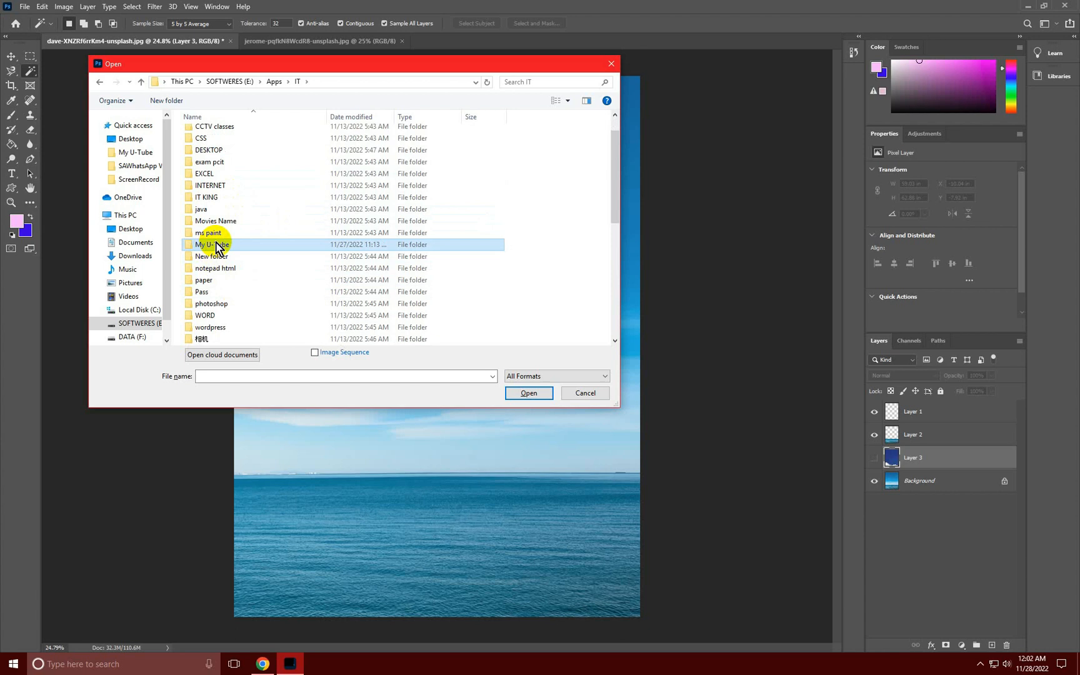
double_click(273, 146)
click(394, 247)
click(529, 392)
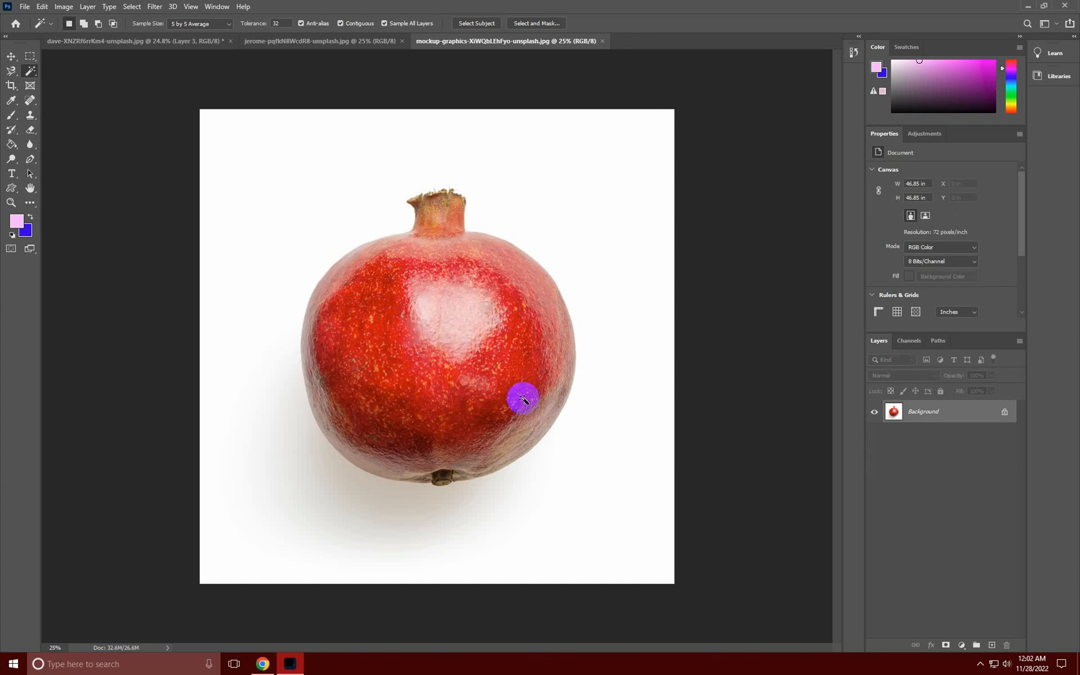
- Activate the Quick Selection tool and select the whole pomegranate with one stroke from its centre up towards the stem
right_click(32, 72)
click(70, 81)
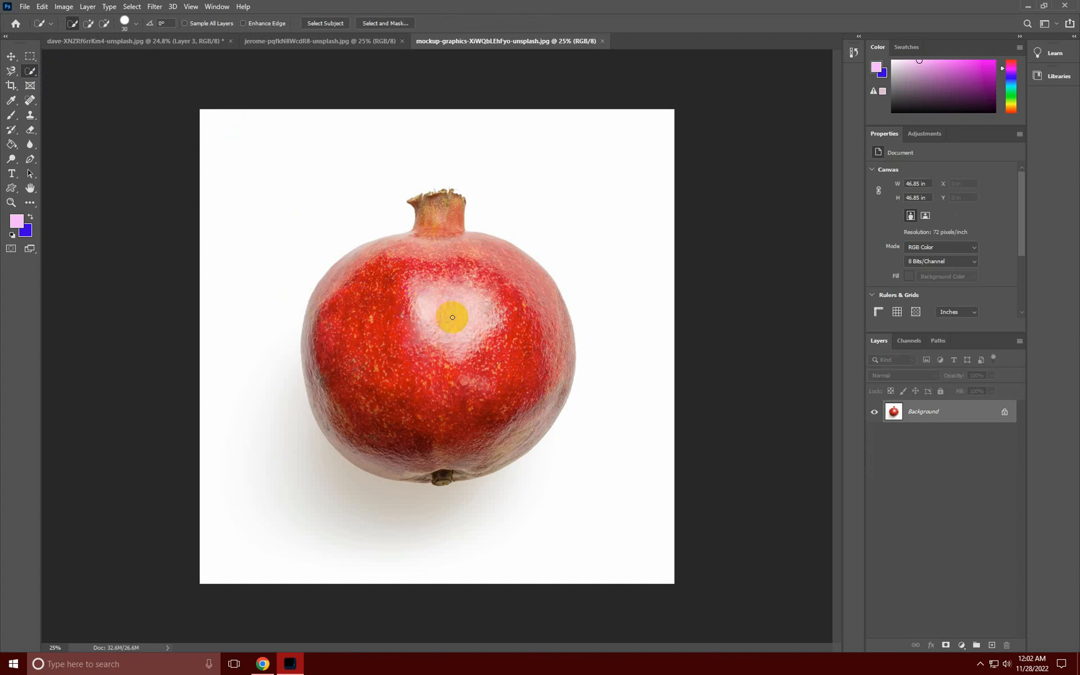
mouse_move(449, 316)
mouse_down()
mouse_move(420, 289)
mouse_move(405, 242)
mouse_move(355, 265)
mouse_move(327, 309)
mouse_move(325, 431)
mouse_move(399, 471)
mouse_move(475, 463)
mouse_move(510, 437)
mouse_move(526, 401)
mouse_move(519, 317)
mouse_move(445, 243)
mouse_up()
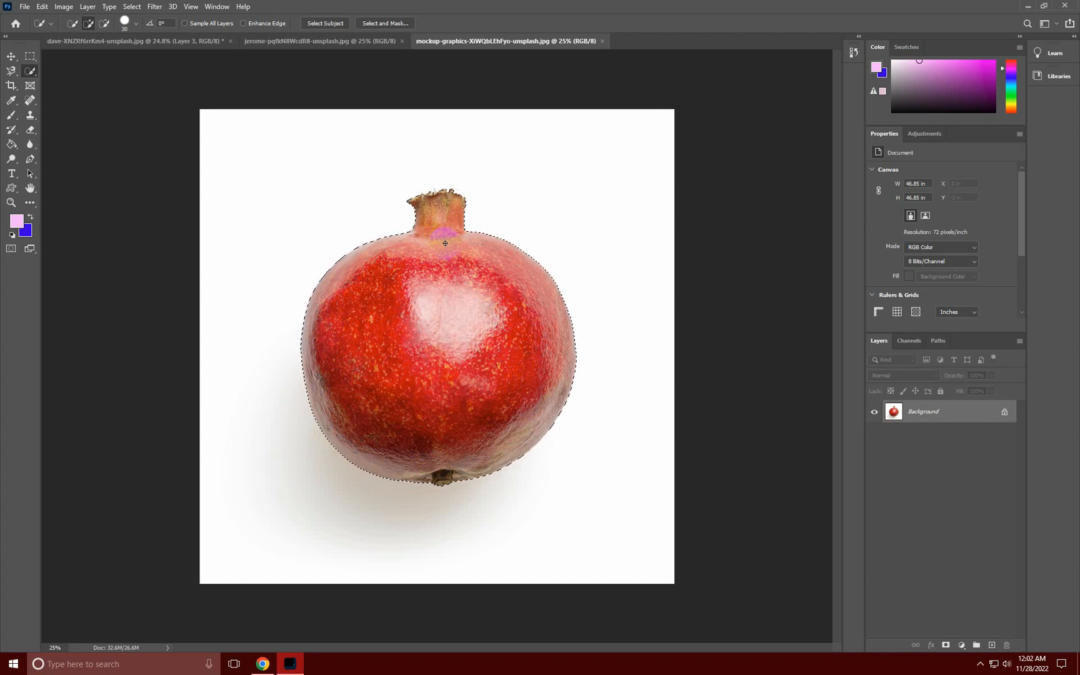
- Deselect the pomegranate and enlarge the Quick Selection brush to 150
key(ctrl+d)
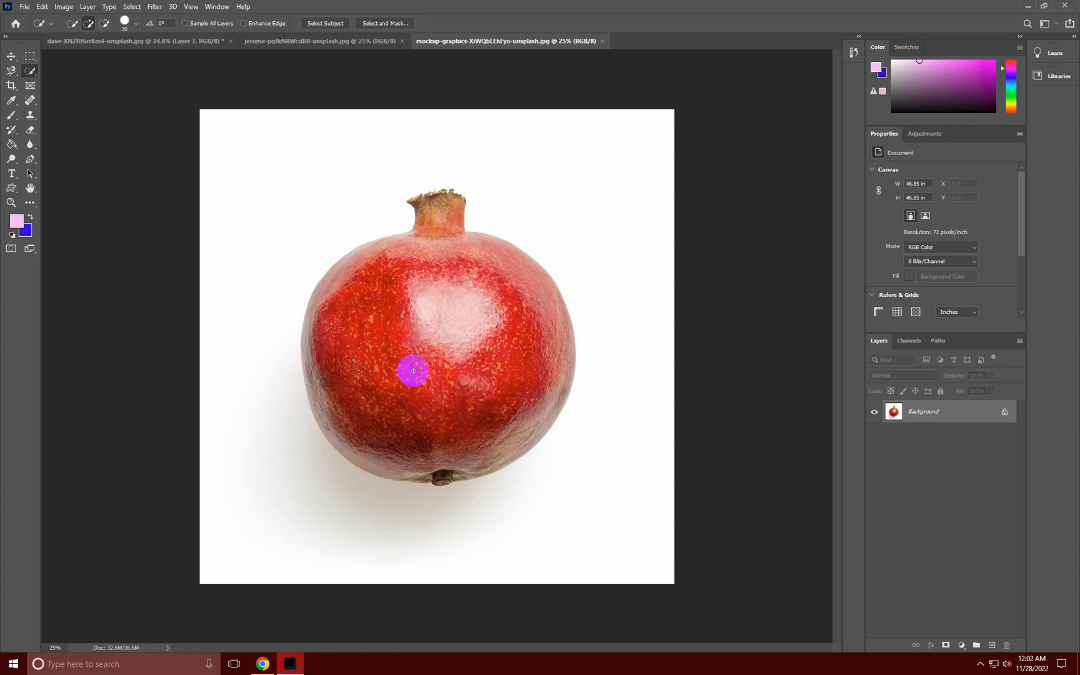
key(bracketleft)
key(bracketright)
key(bracketright)
key(bracketright)
key(bracketright)
key(bracketright)
key(bracketright)
key(bracketright)
key(bracketright)
key(bracketleft)
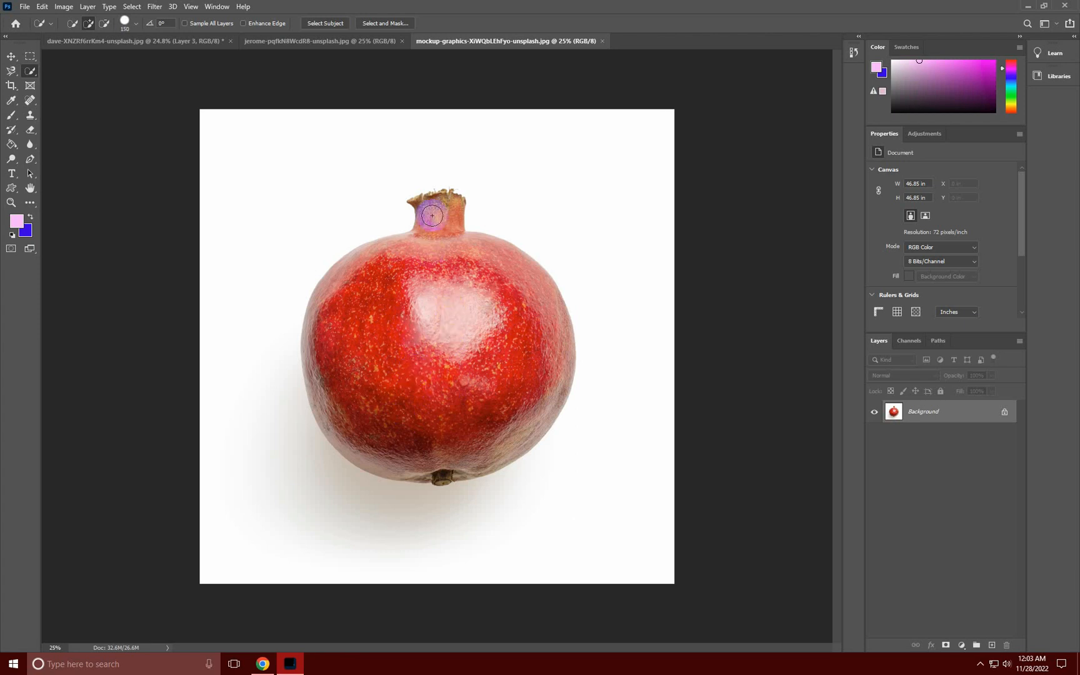
- Select the pomegranate's stem and body with Quick Selection, extending the selection past the fruit's lower-right edge into the white background
drag(434, 193, 440, 202)
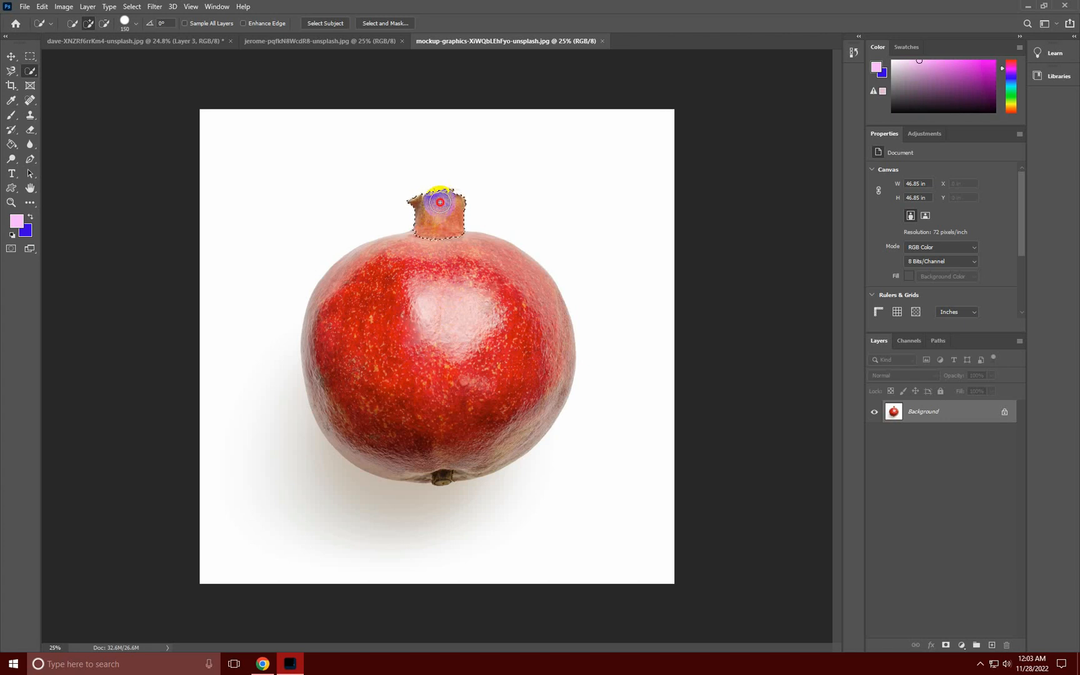
mouse_move(445, 250)
mouse_down()
mouse_move(395, 268)
mouse_move(338, 330)
mouse_move(320, 425)
mouse_move(374, 446)
mouse_move(448, 453)
mouse_move(531, 403)
mouse_up()
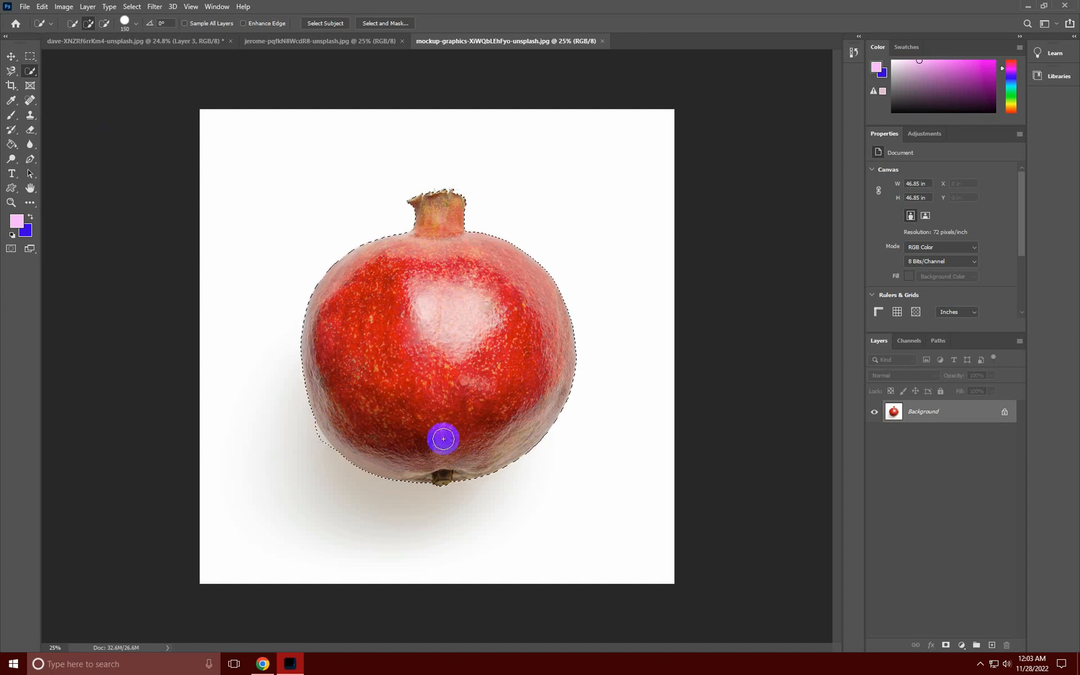
drag(503, 454, 540, 477)
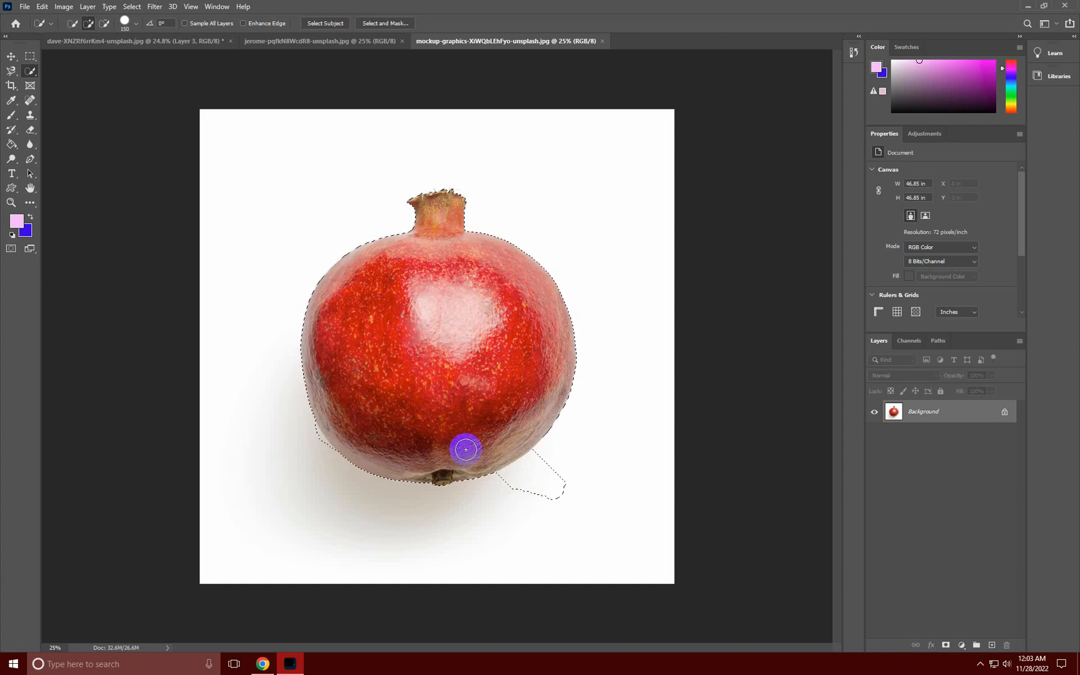
- Subtract the excess white background area beyond the pomegranate's lower-right edge from the selection
key(alt)
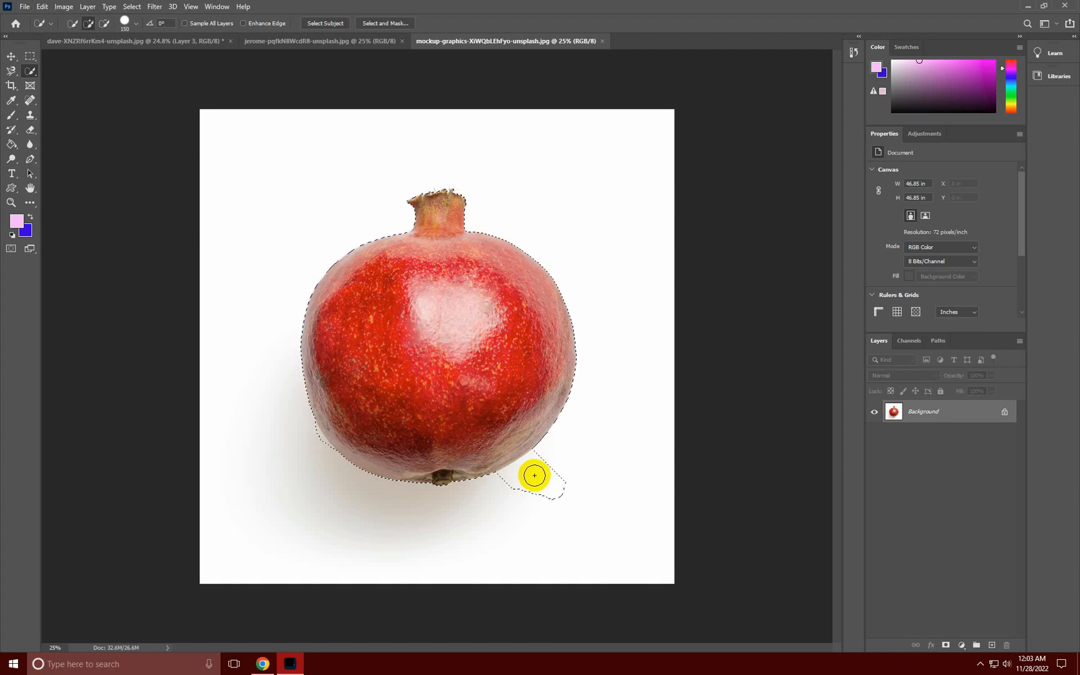
key(alt)
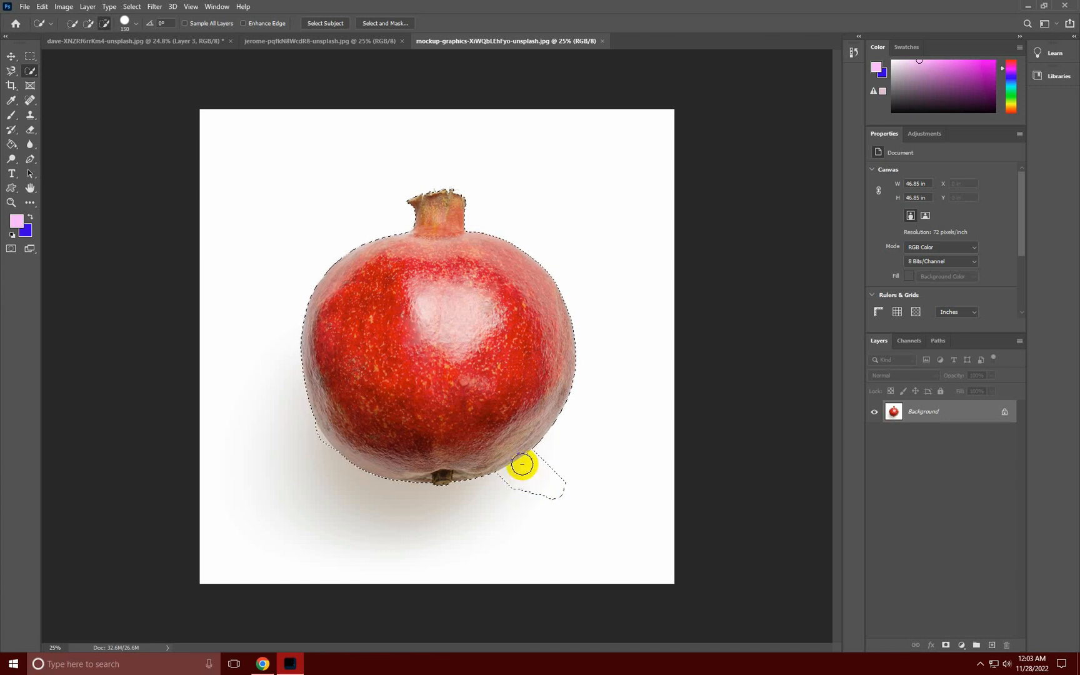
key(alt)
drag(535, 500, 536, 499)
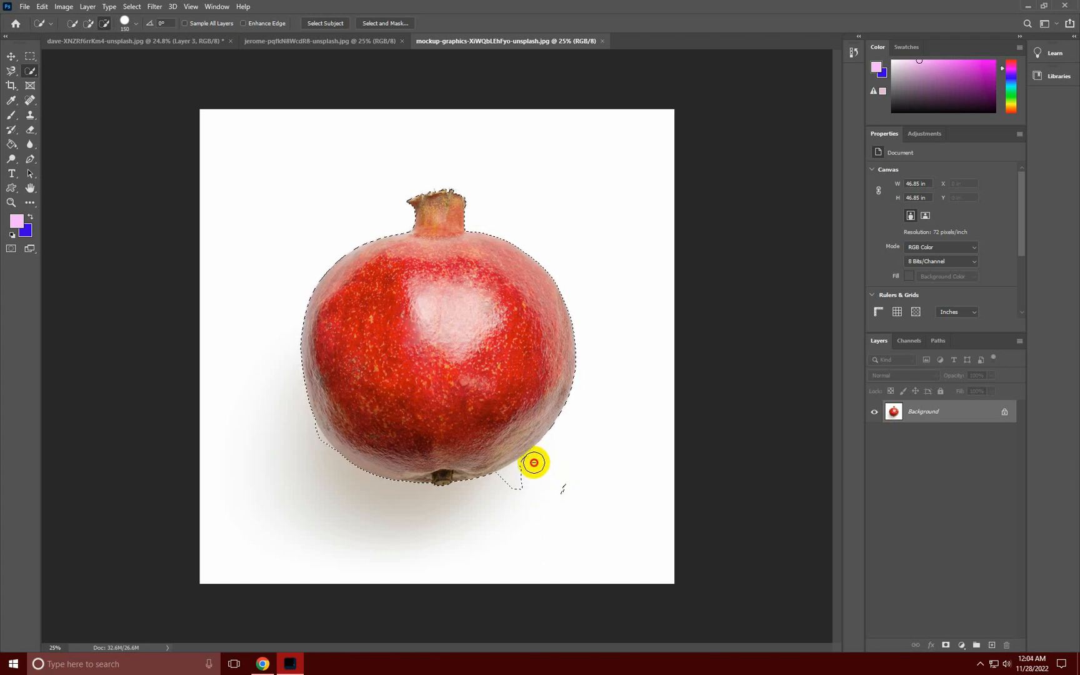
alt+click(564, 490)
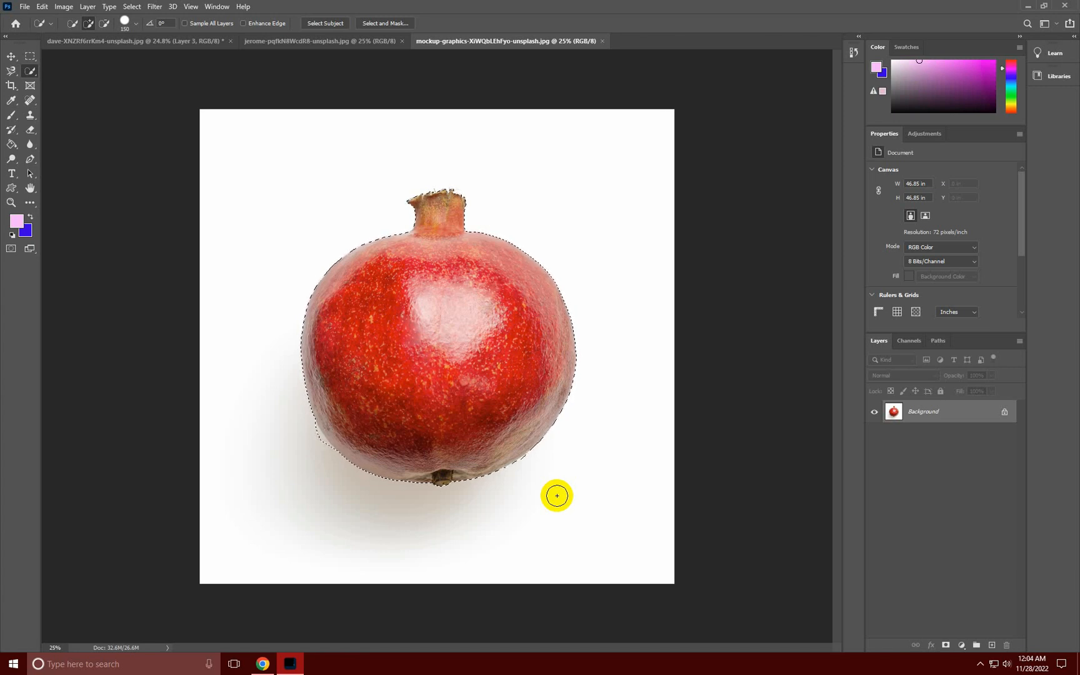
- Deselect the pomegranate and activate the Object Selection tool
key(ctrl+d)
right_click(31, 72)
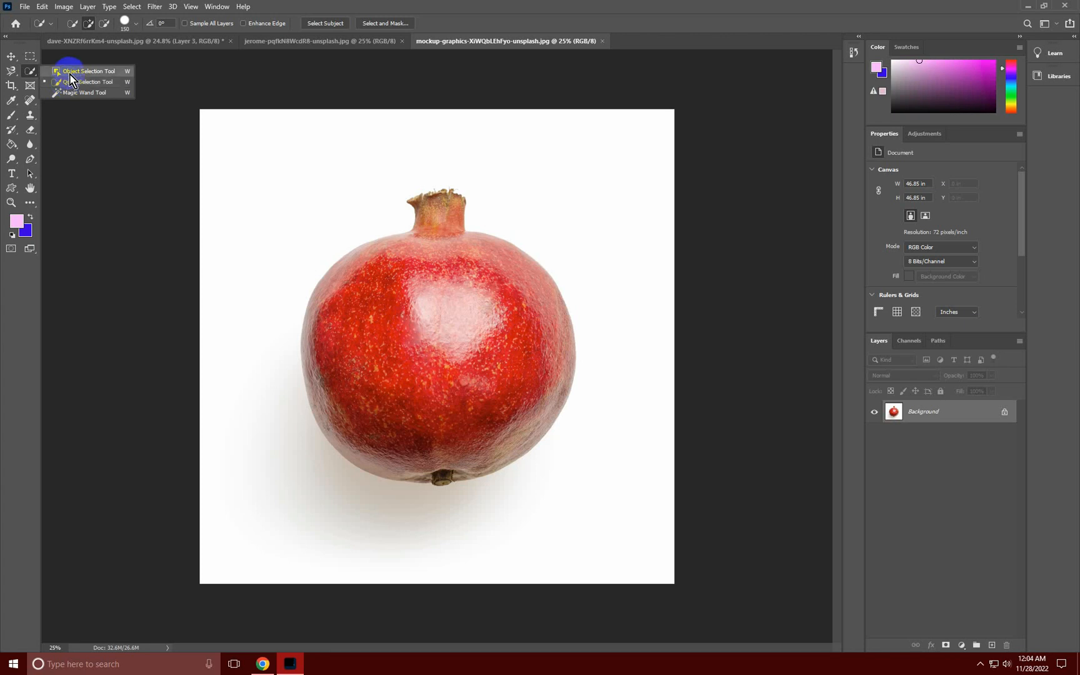
click(69, 72)
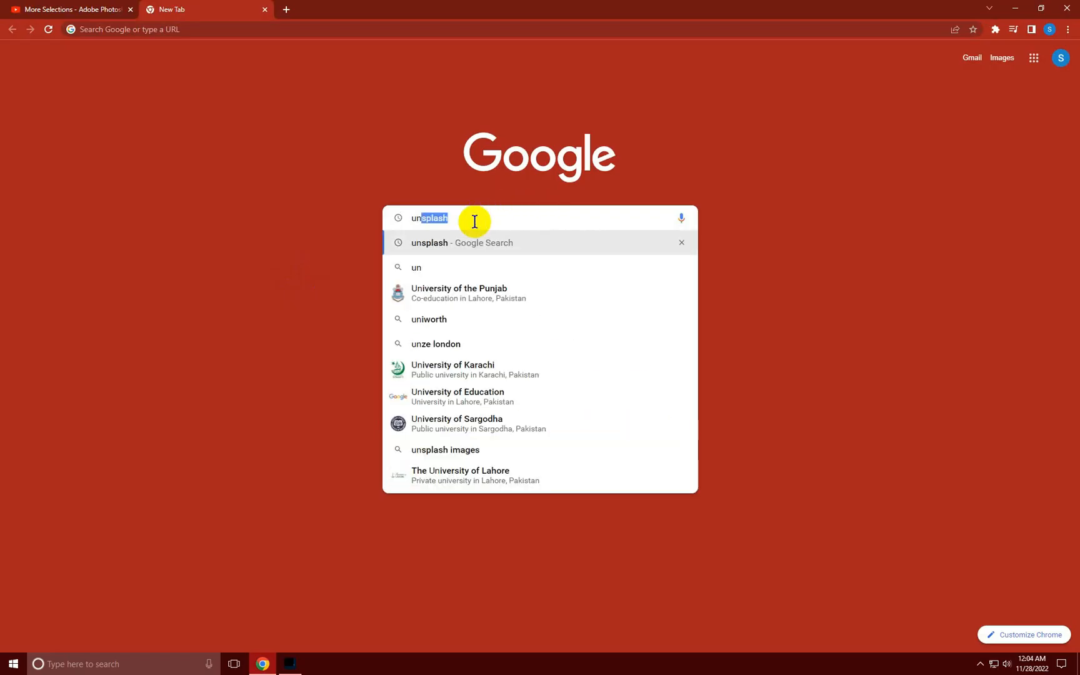
- Search Google for unsplash and open the Unsplash website
click(465, 248)
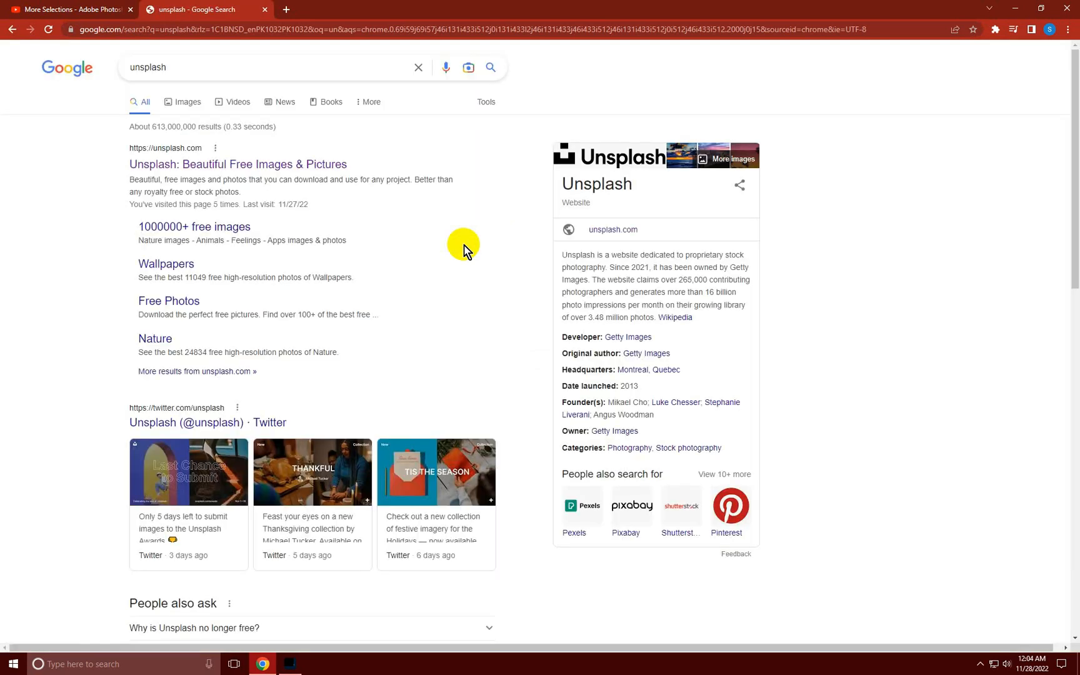
click(309, 164)
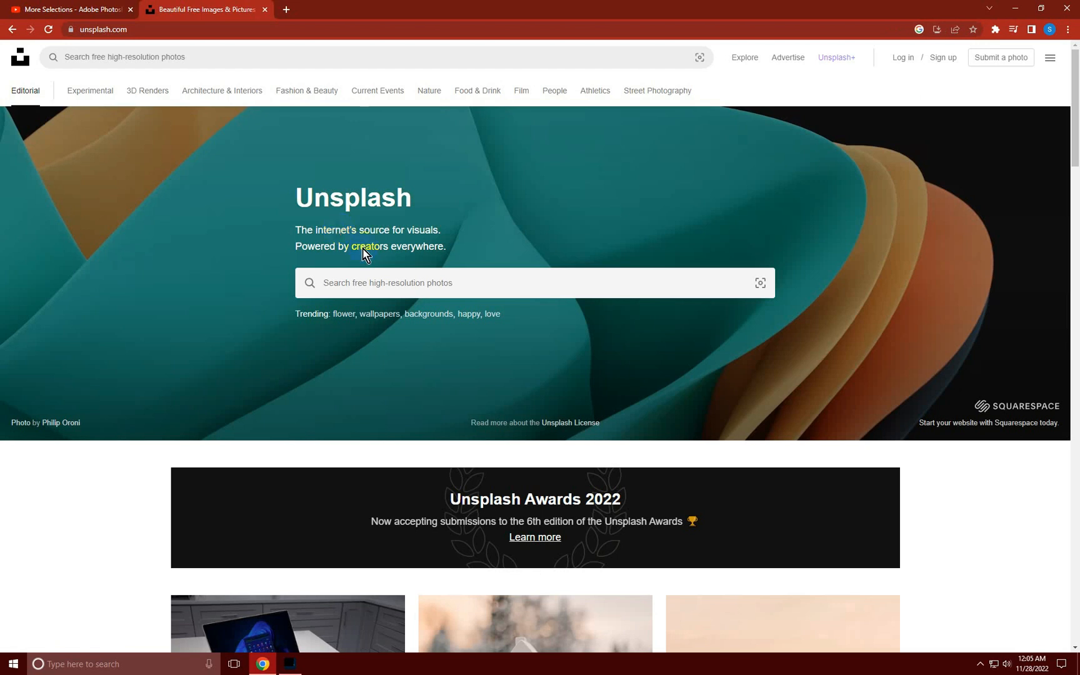
- Browse the photos on the Unsplash home page for a suitable image
scroll(405, 385, down, 6)
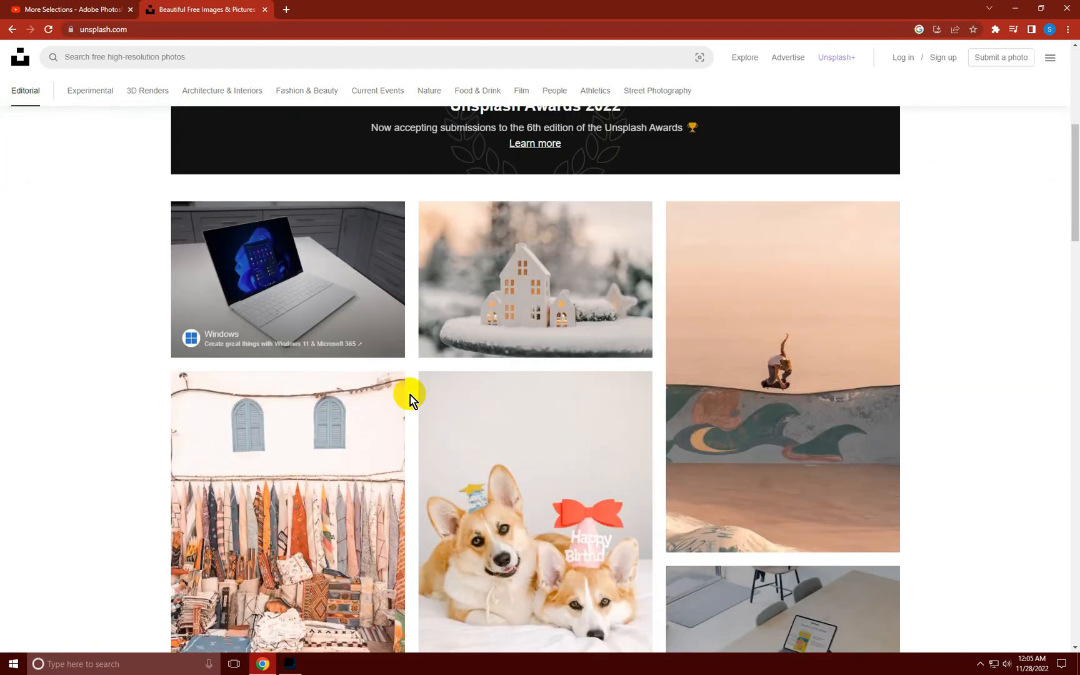
scroll(410, 394, down, 11)
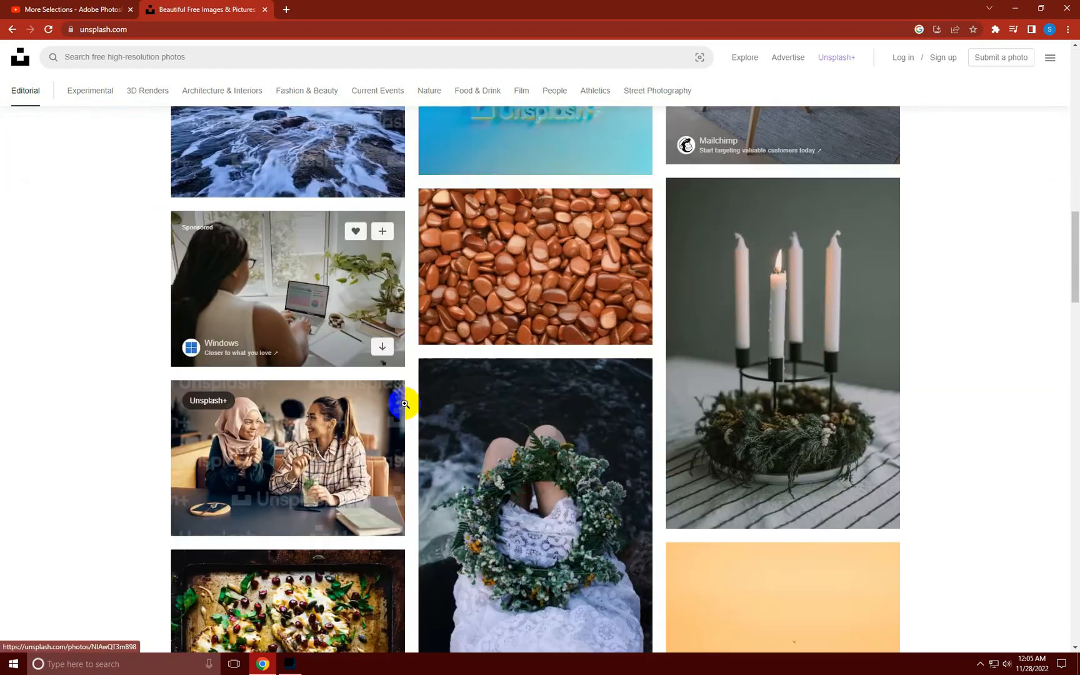
scroll(405, 403, down, 13)
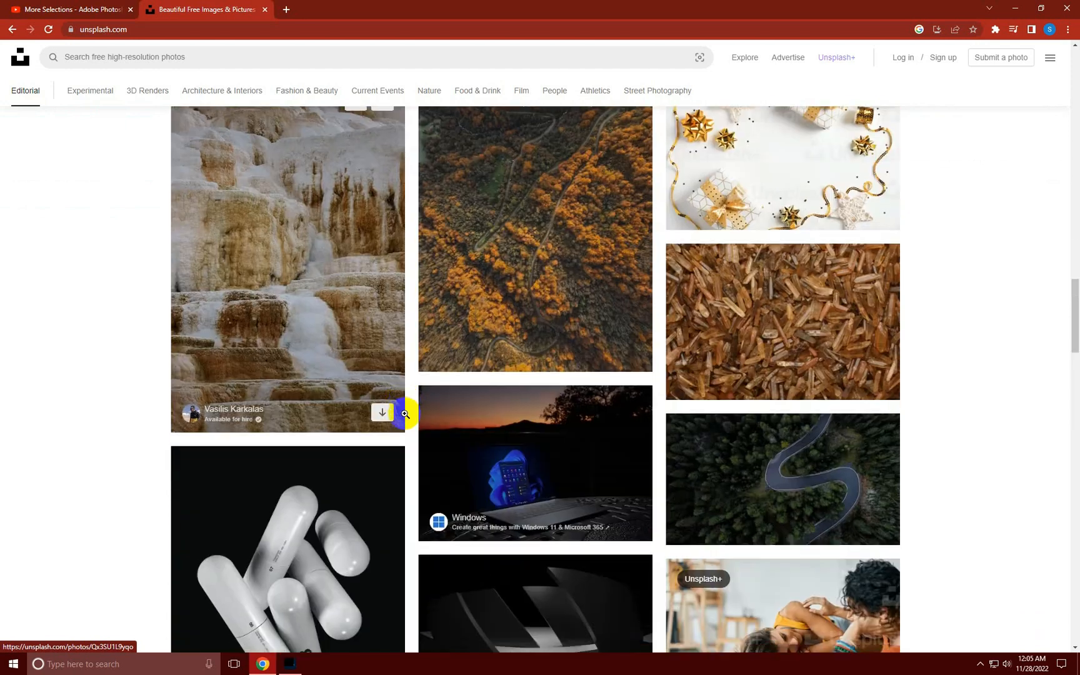
scroll(404, 415, down, 13)
scroll(405, 415, down, 16)
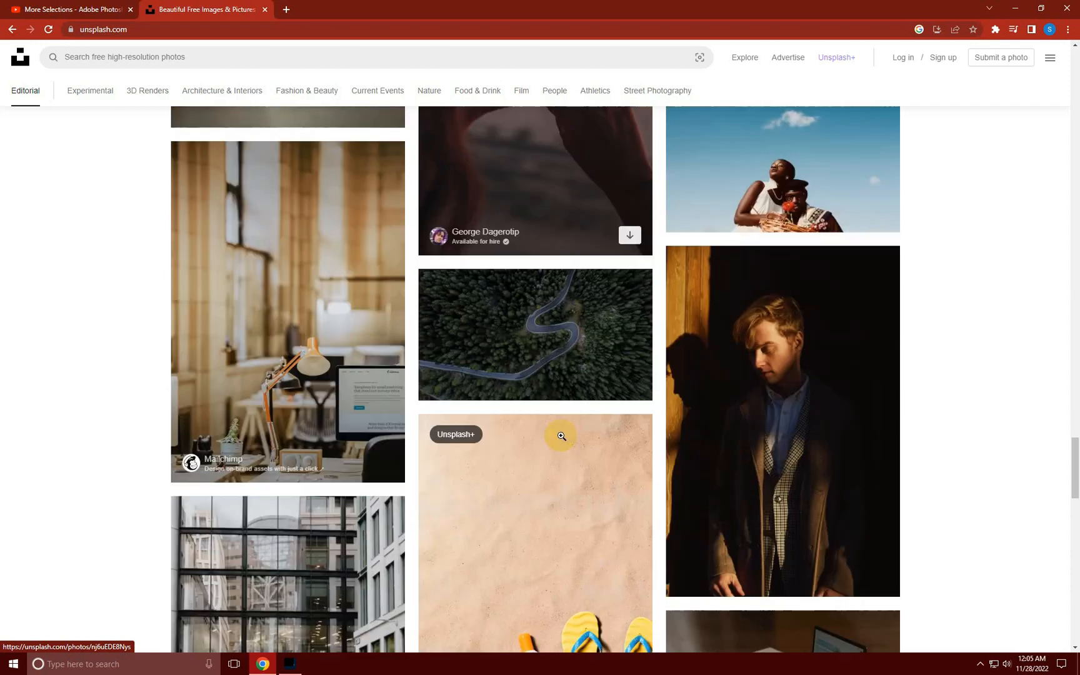
scroll(582, 464, up, 20)
scroll(584, 465, down, 15)
scroll(342, 402, up, 11)
scroll(343, 402, up, 20)
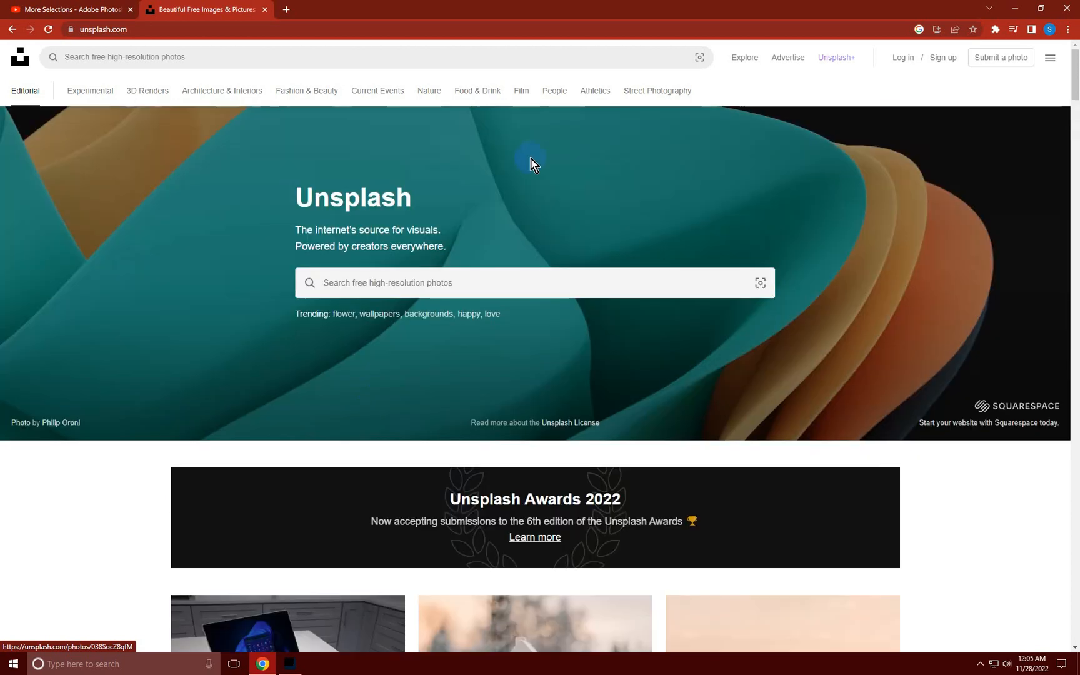
- Search Unsplash for fruit photos with the term "fruit"
click(465, 273)
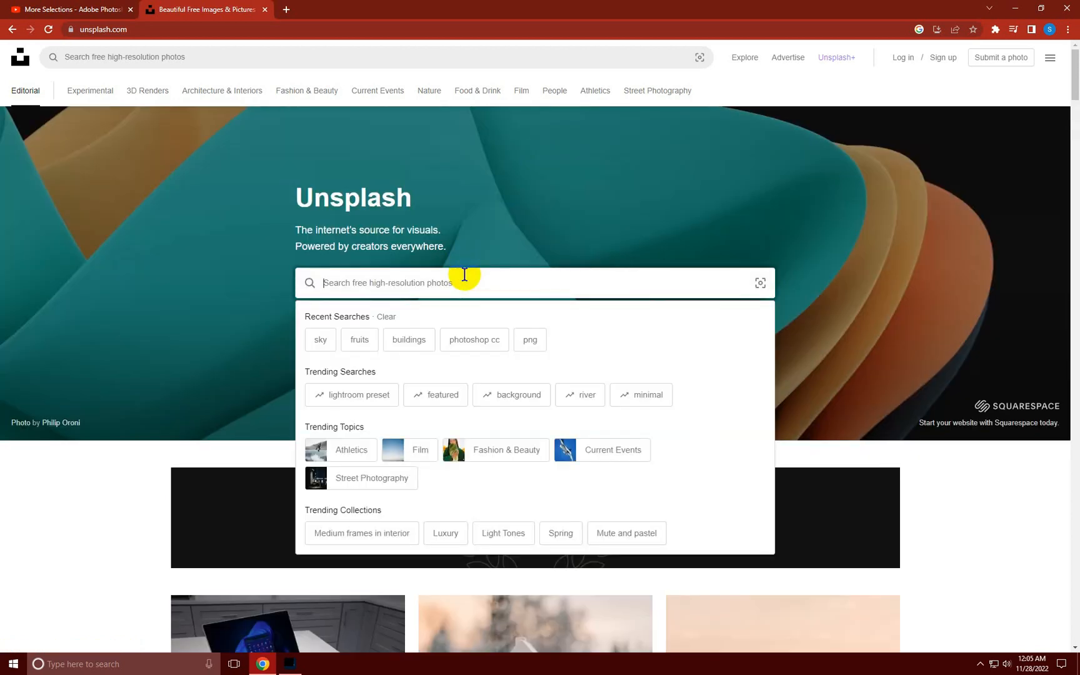
text(fru)
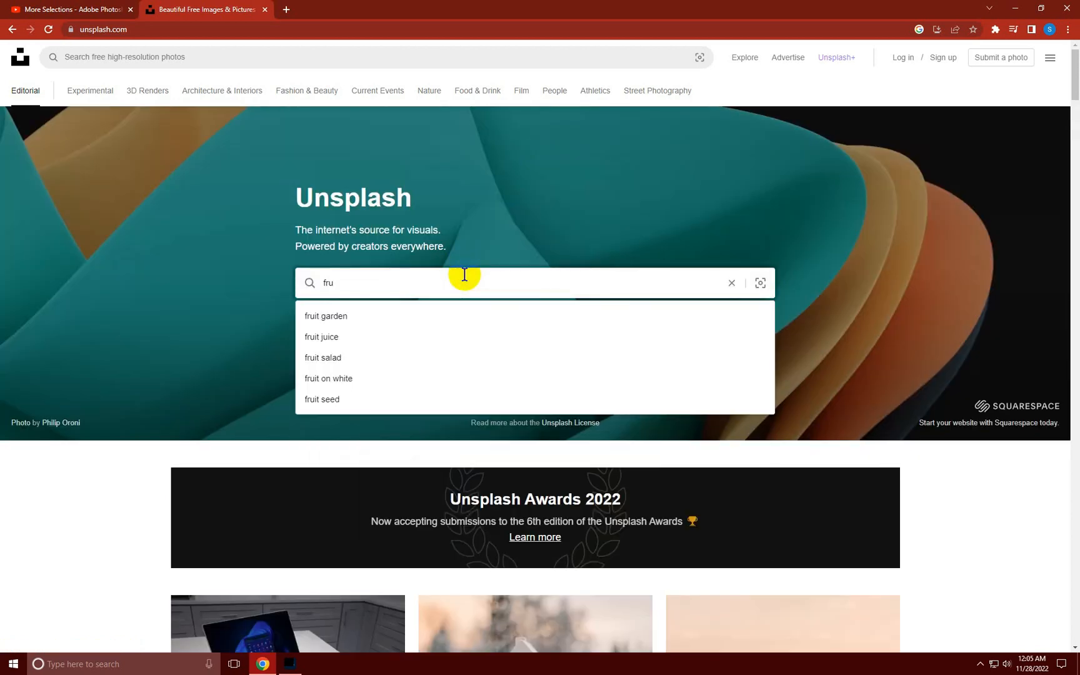
key(BackSpace)
text(uit)
key(Return)
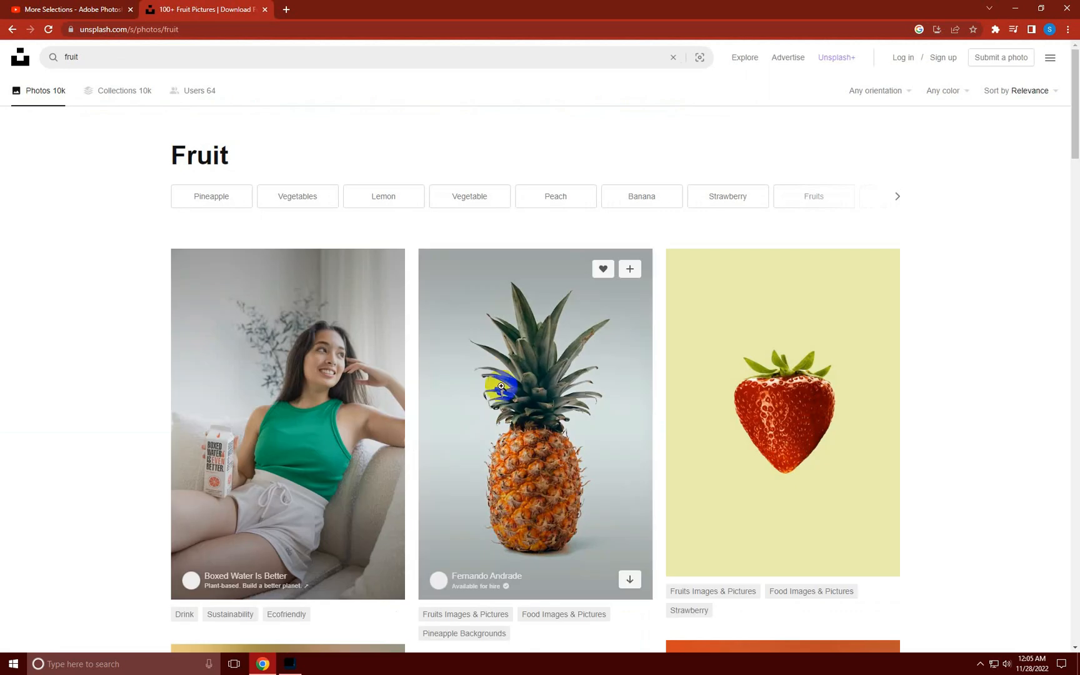
- Download the photo of whole and halved avocados on a purple background from the fruit results, and dismiss the attribution pop-up
scroll(580, 430, down, 9)
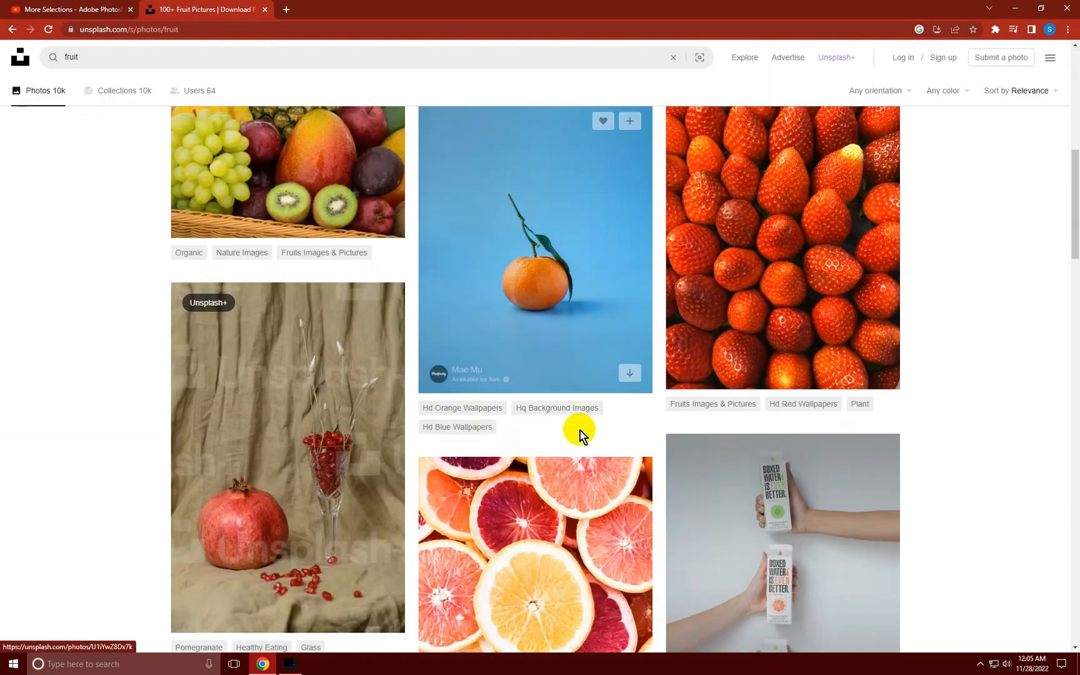
scroll(580, 430, down, 20)
scroll(580, 430, down, 10)
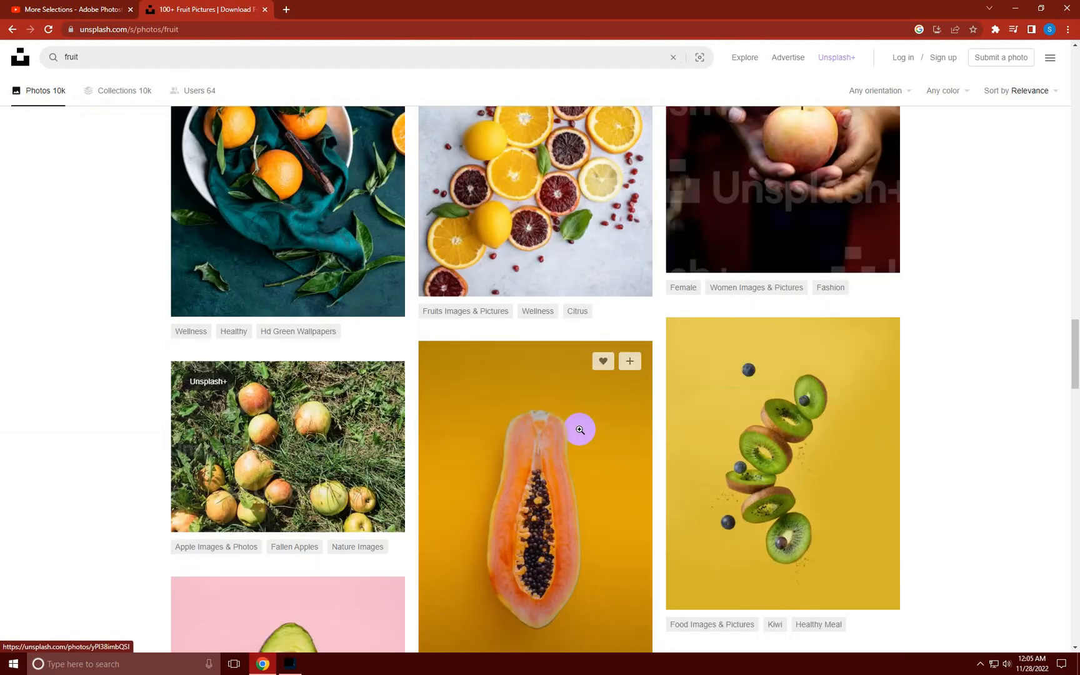
scroll(579, 430, down, 20)
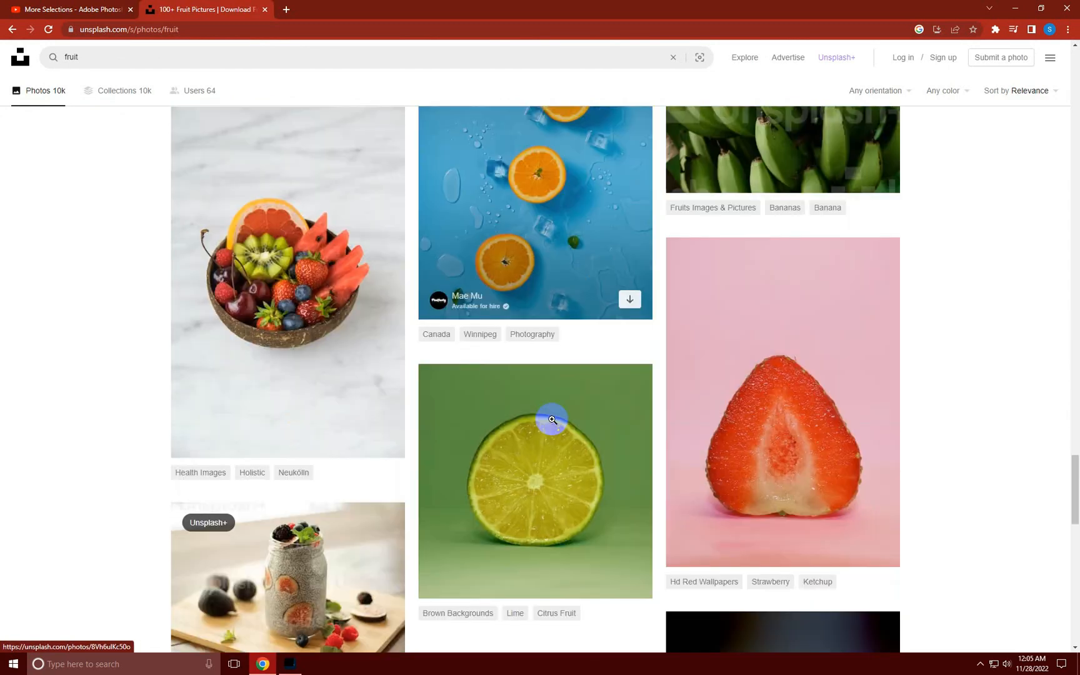
scroll(552, 420, down, 15)
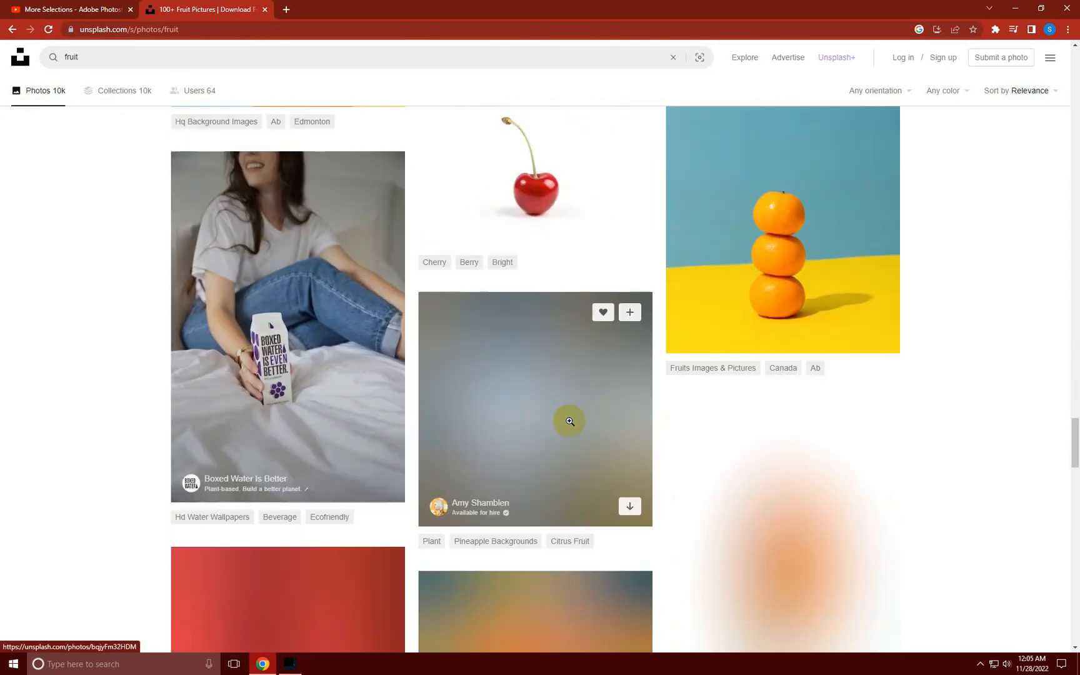
scroll(631, 422, up, 2)
scroll(634, 423, down, 3)
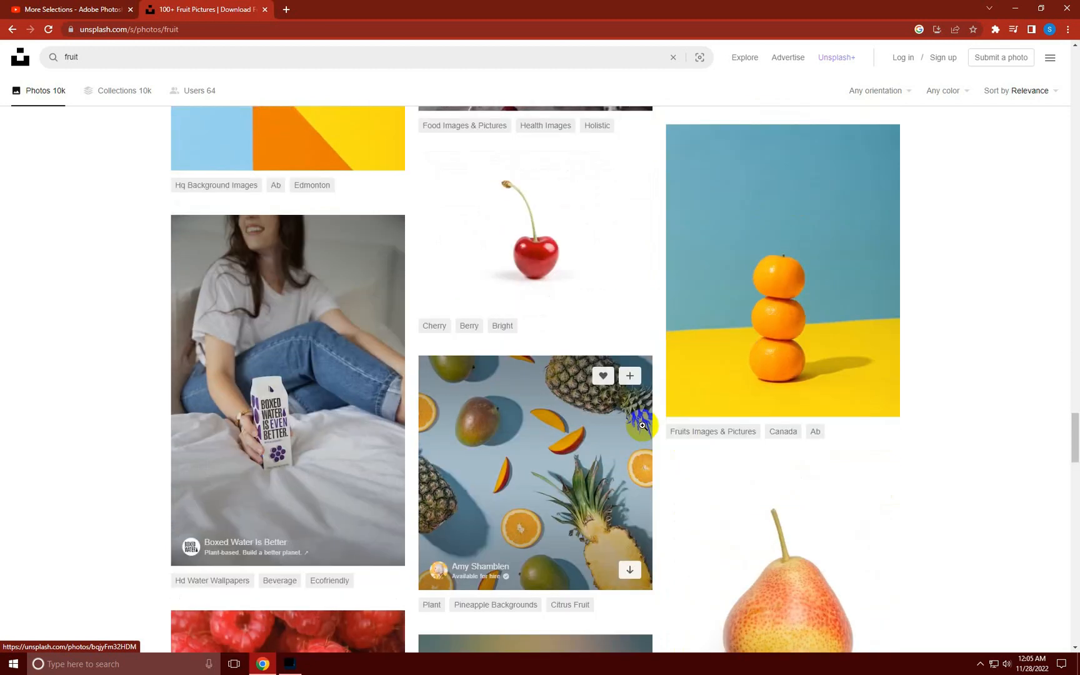
scroll(642, 425, down, 20)
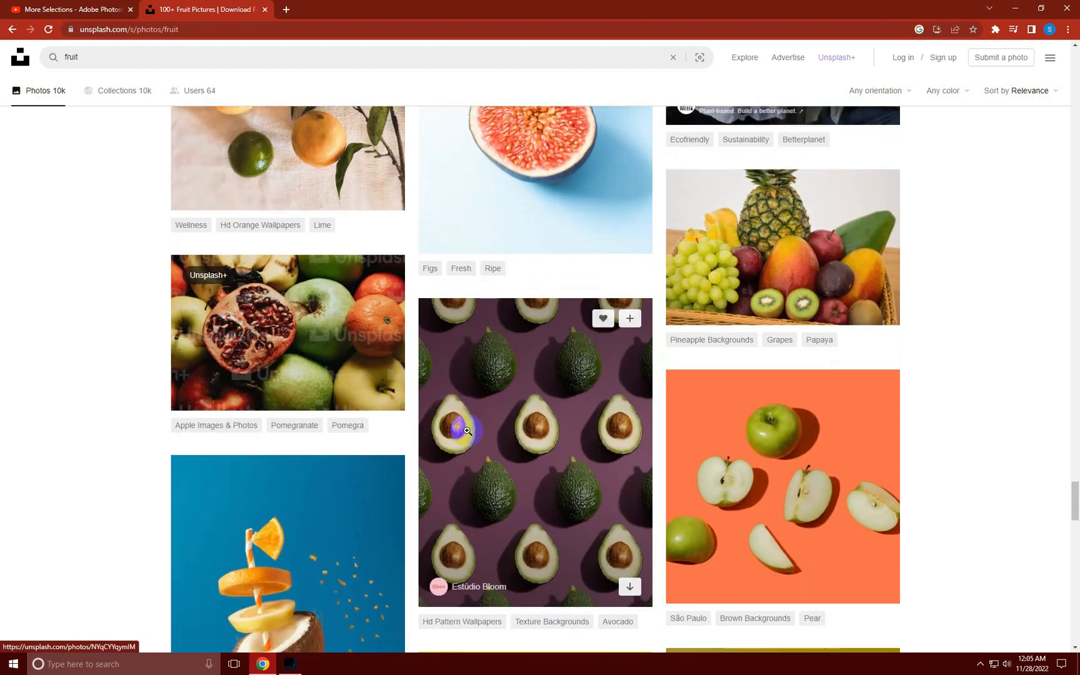
scroll(494, 431, up, 3)
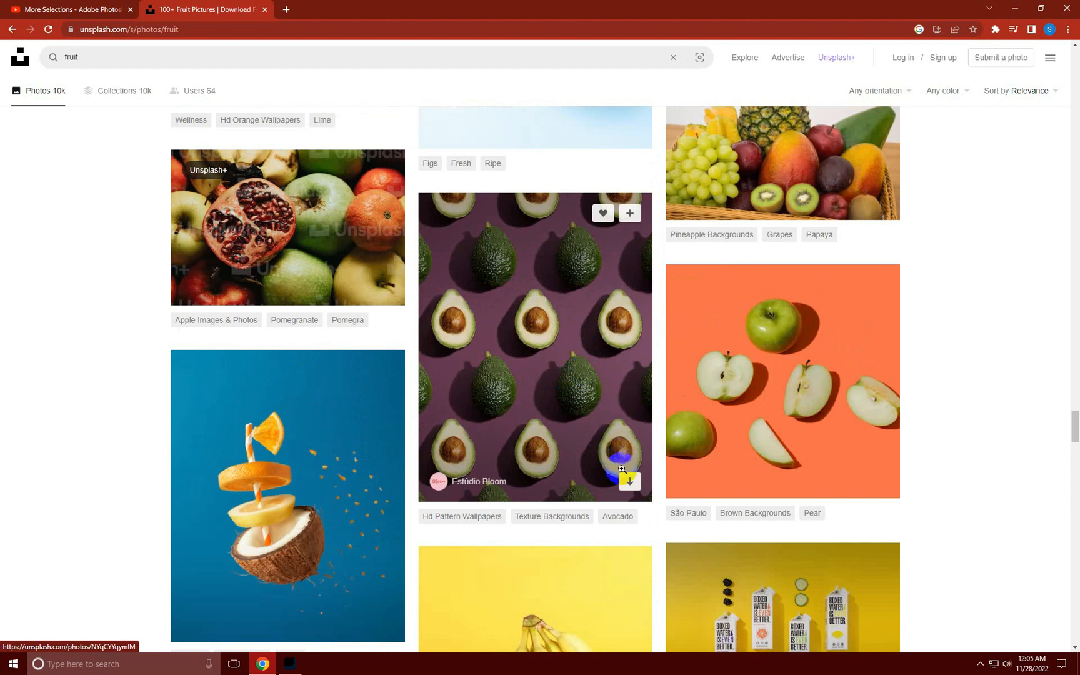
click(629, 483)
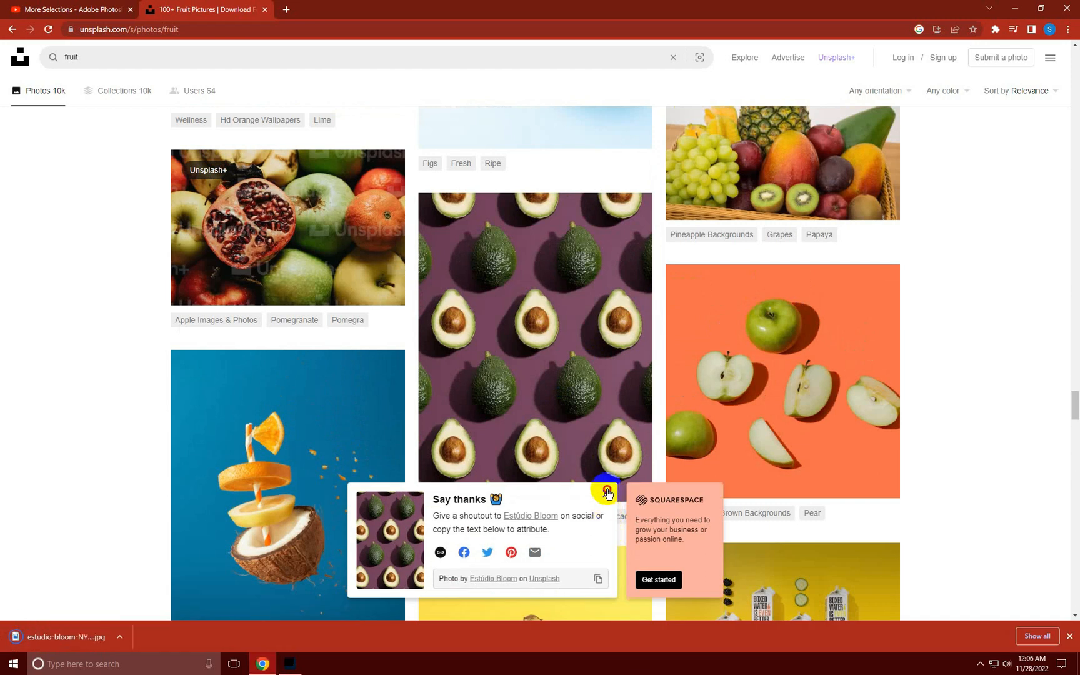
click(606, 494)
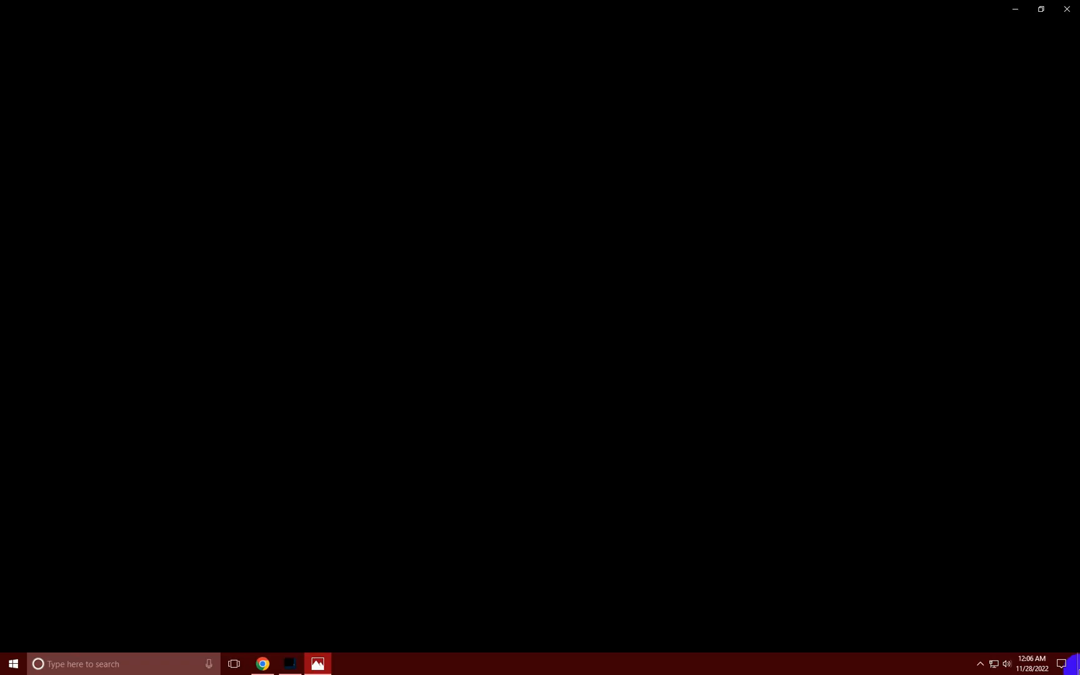
- Switch to Photoshop and open the downloaded estudio-bloom avocado photo from the Desktop folder
click(290, 664)
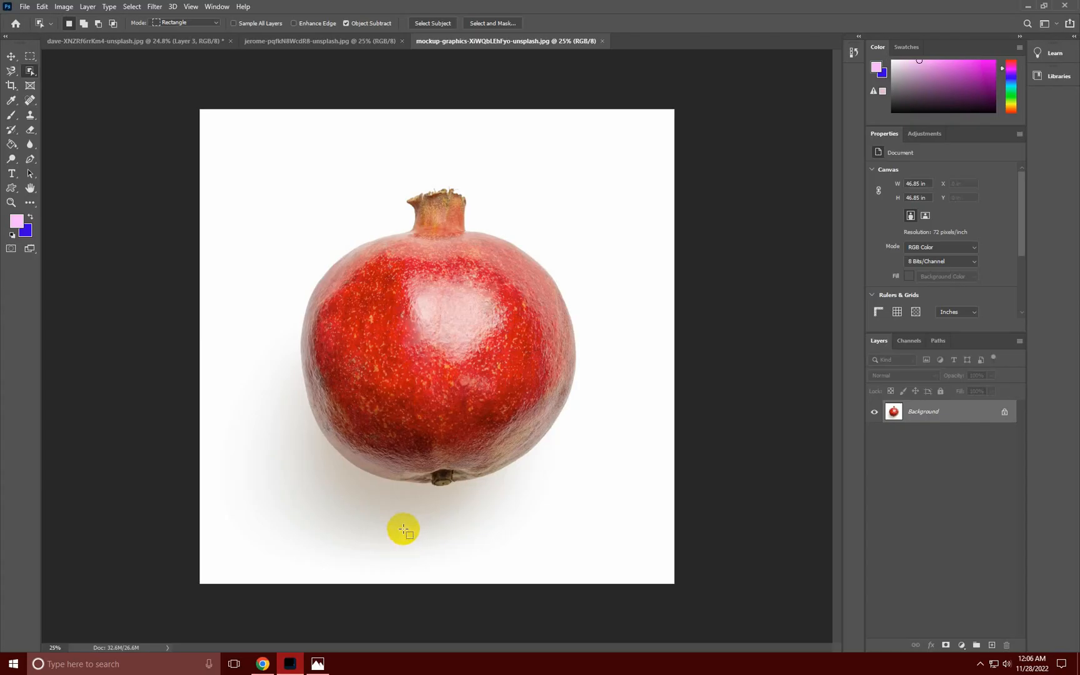
key(ctrl+o)
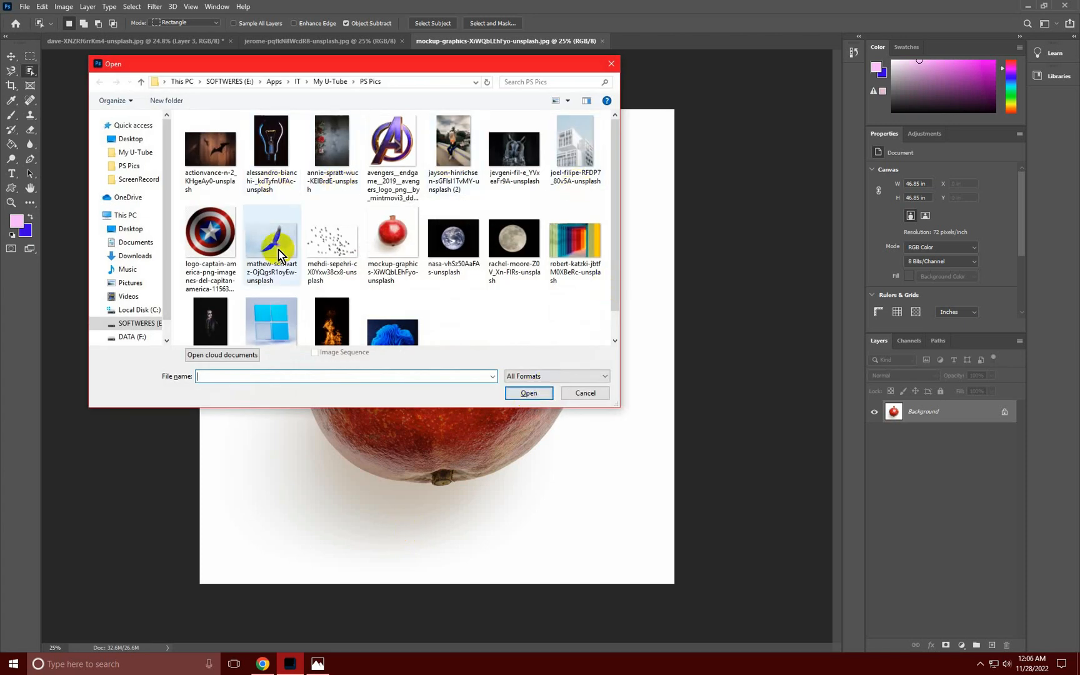
scroll(450, 300, down, 1)
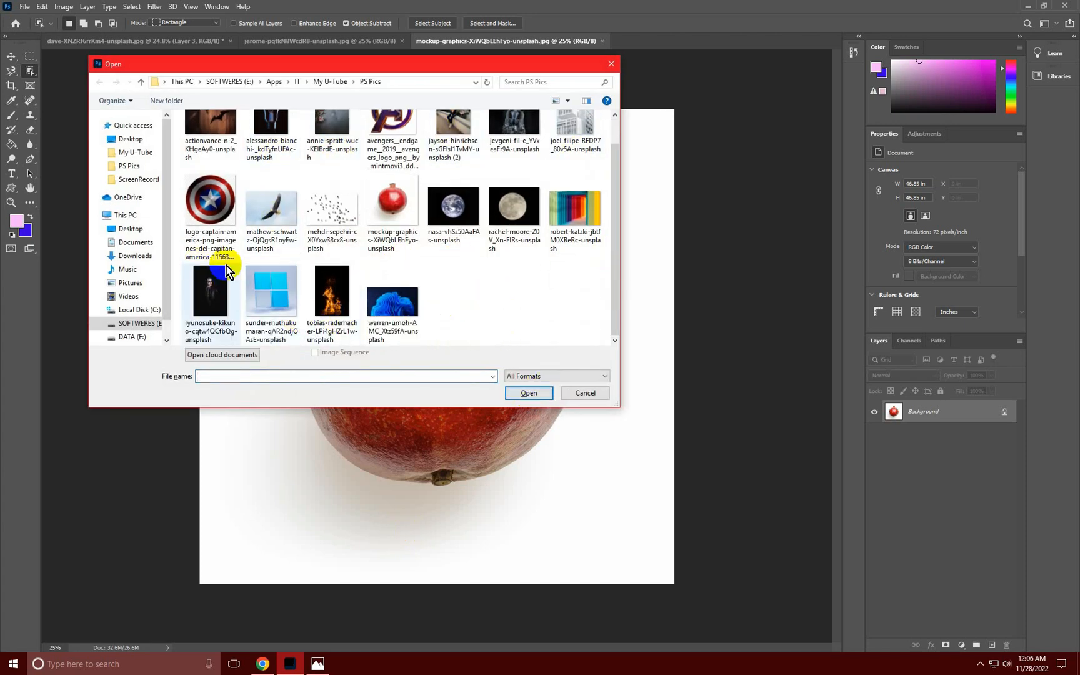
click(129, 138)
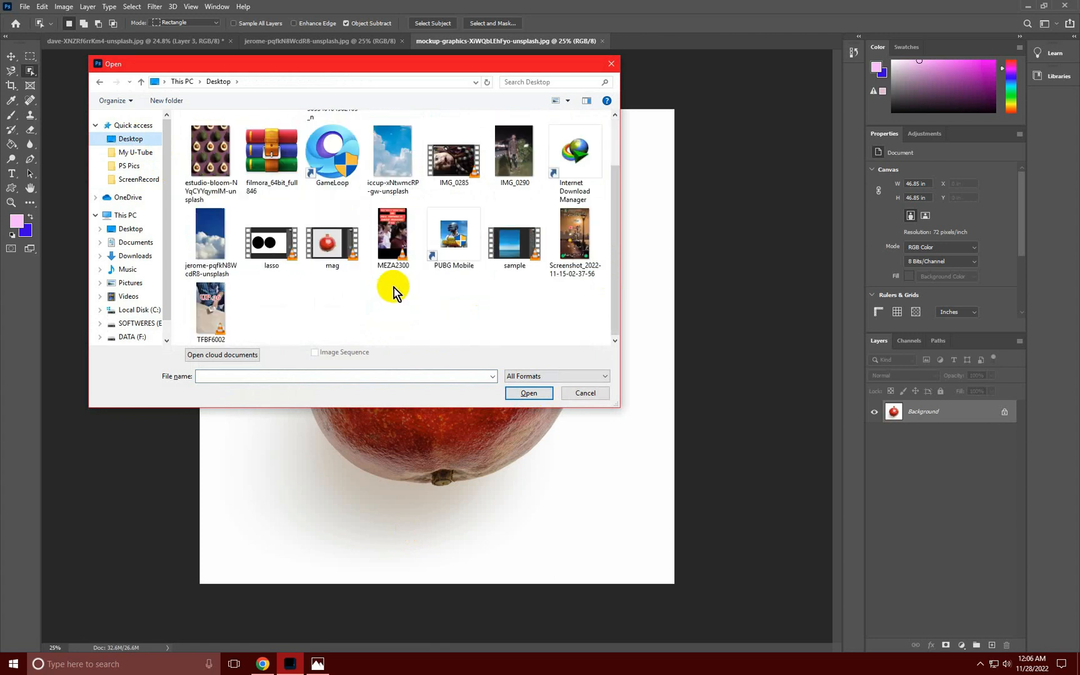
scroll(374, 289, up, 2)
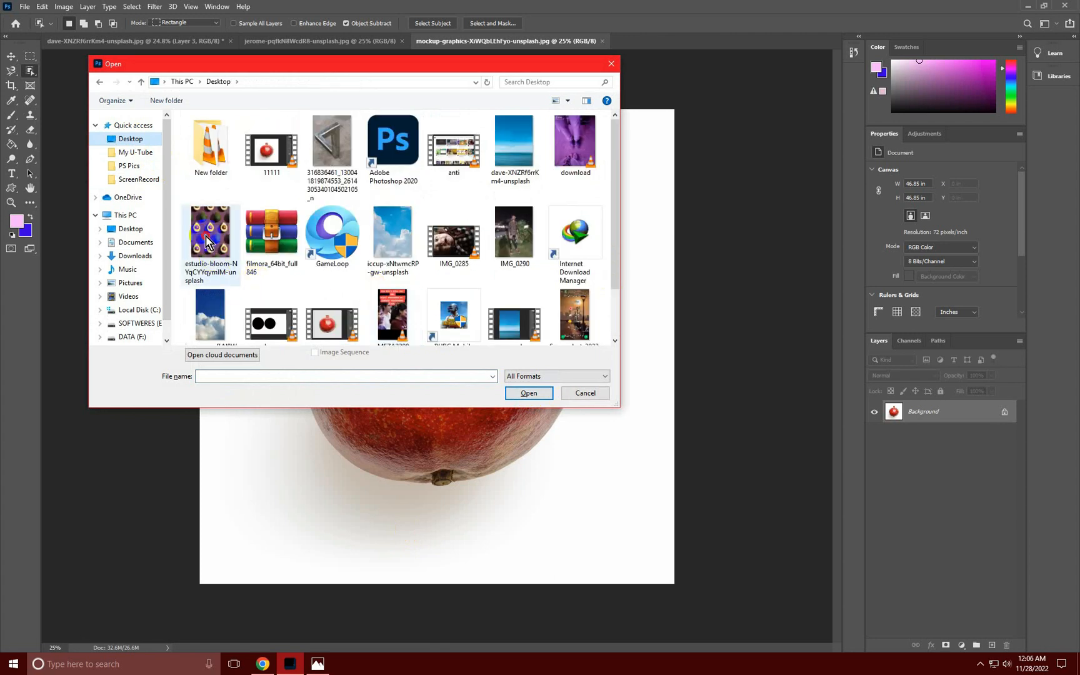
click(208, 241)
click(548, 397)
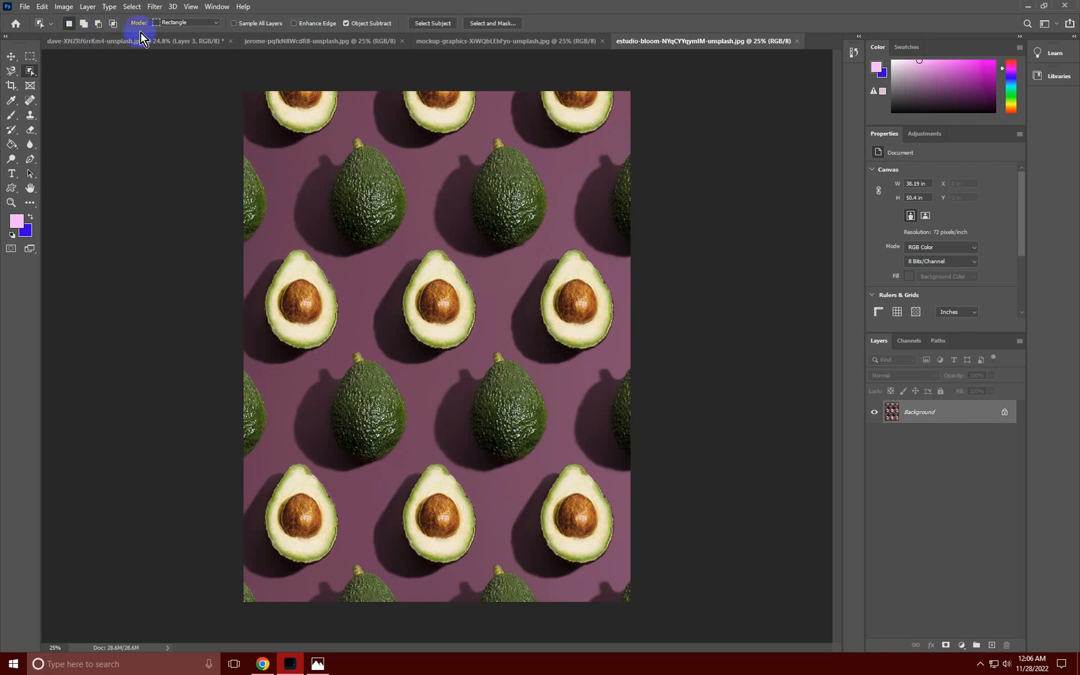
- Use Object Selection in Rectangle mode to select the central halved avocado and add the whole avocado to its upper left
right_click(30, 71)
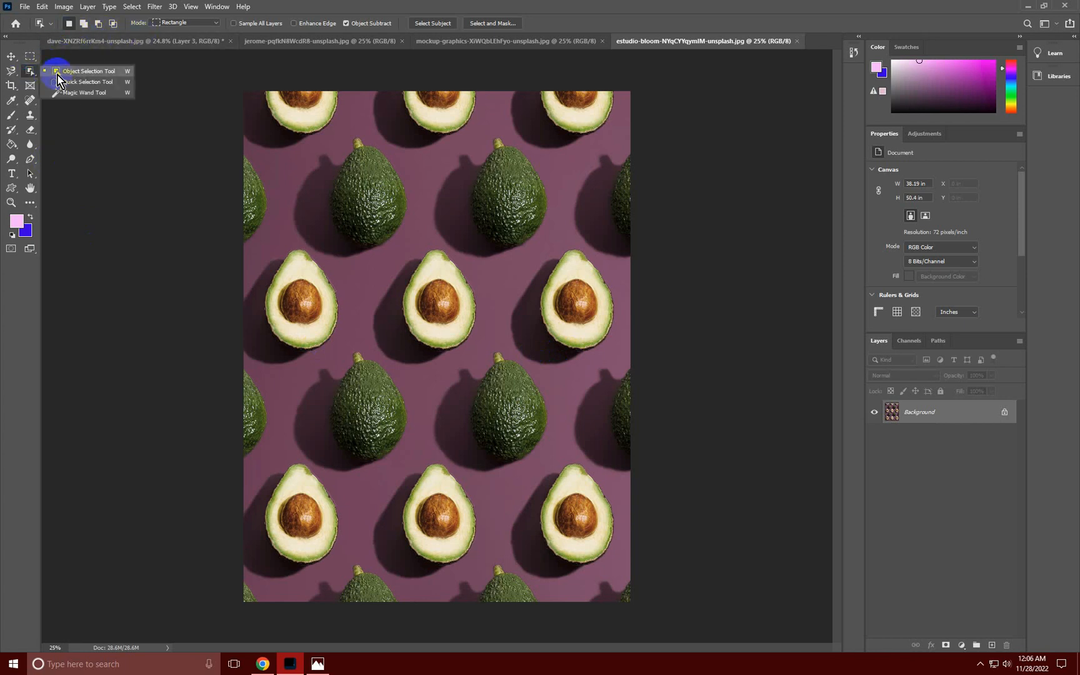
click(58, 72)
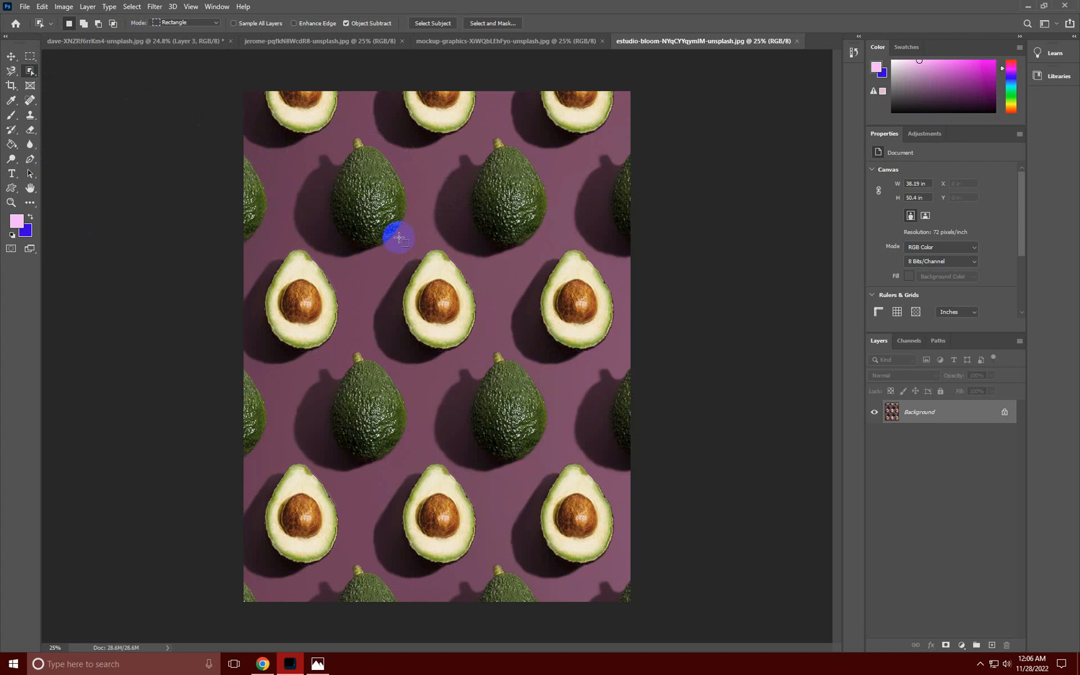
click(181, 22)
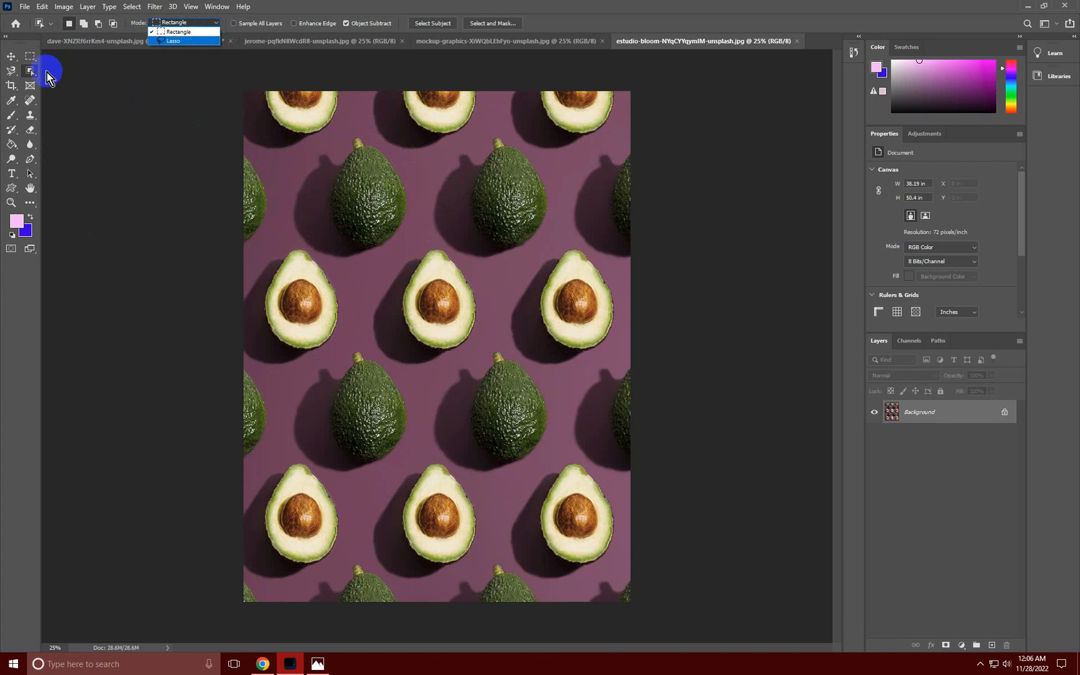
click(184, 33)
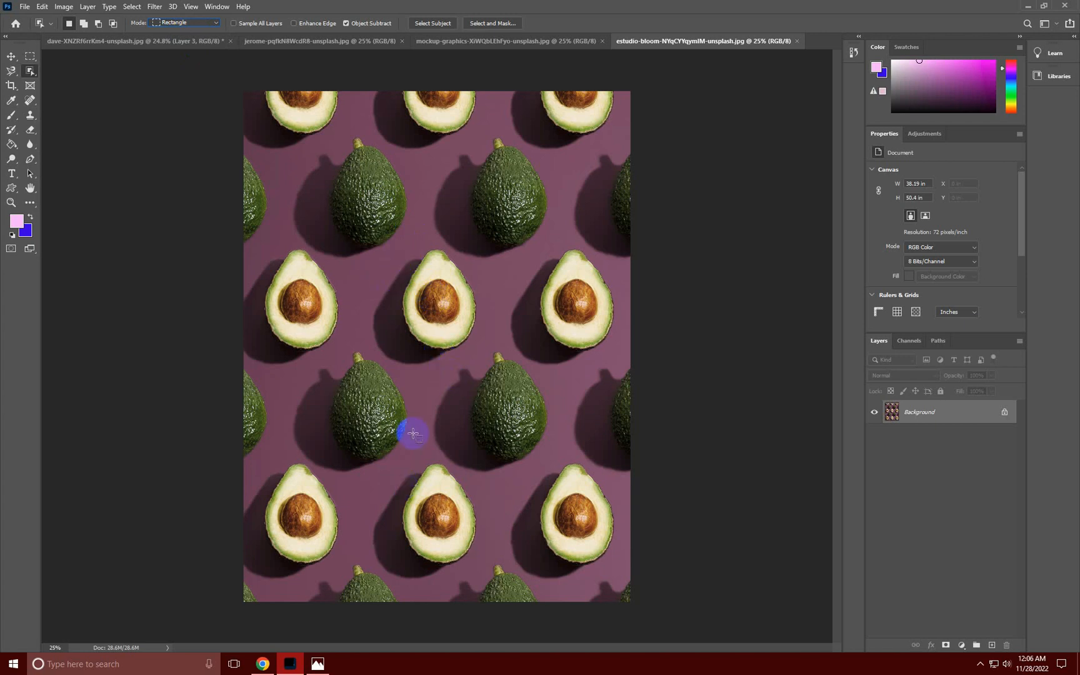
drag(395, 225, 486, 357)
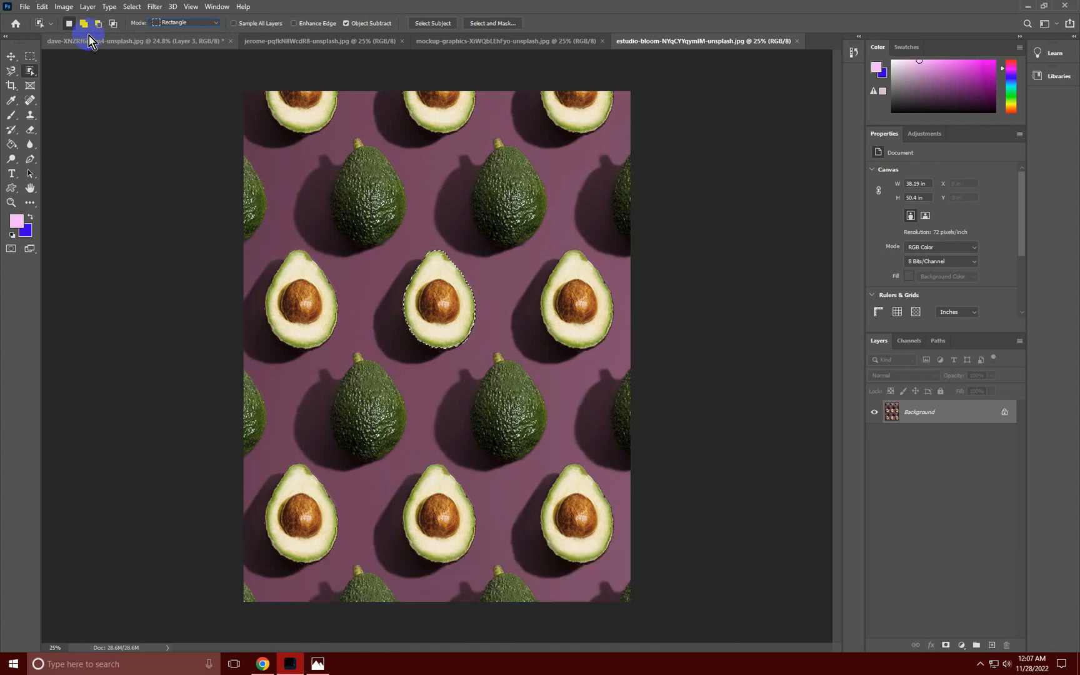
drag(320, 130, 408, 256)
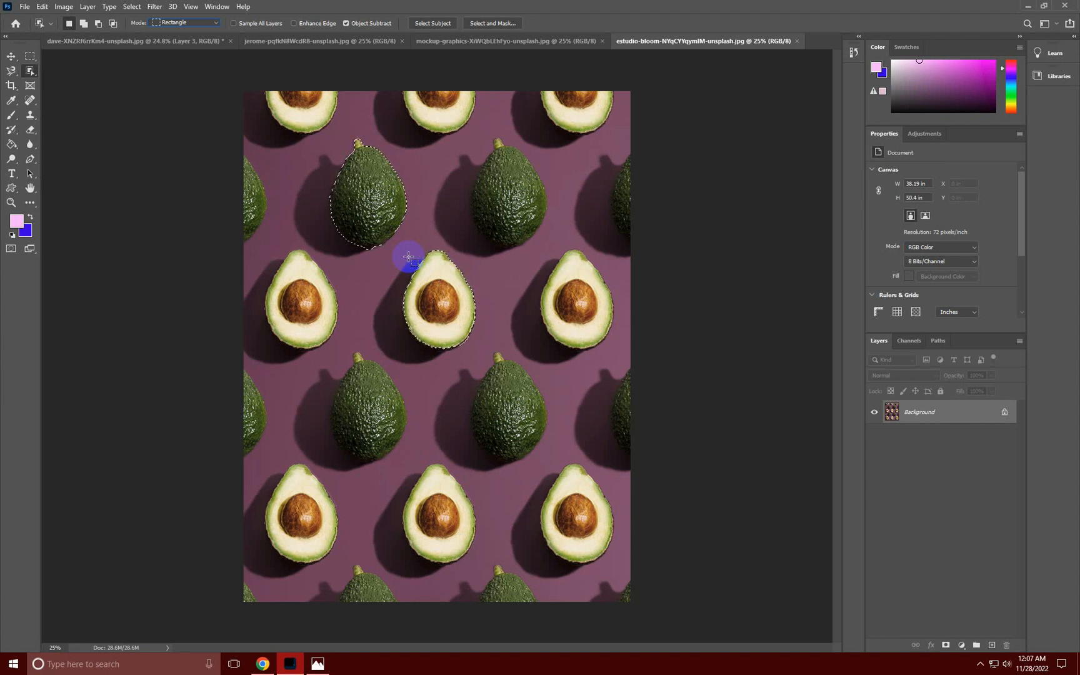
- Clear the selection, set Object Selection to Lasso mode and outline the halved avocados at both ends of the upper halved row
click(385, 284)
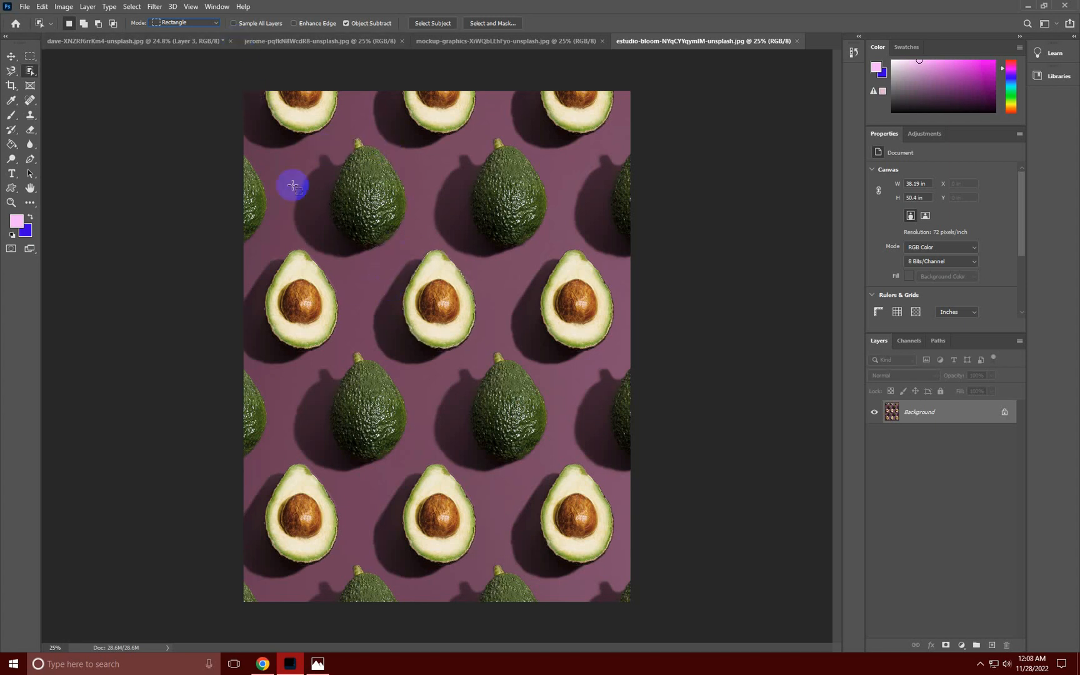
click(196, 23)
click(174, 41)
key(shift)
mouse_move(540, 268)
mouse_down()
mouse_move(526, 298)
mouse_move(550, 347)
mouse_move(606, 368)
mouse_move(638, 313)
mouse_move(617, 260)
mouse_move(548, 255)
mouse_move(535, 295)
mouse_up()
mouse_move(271, 254)
mouse_down()
mouse_move(259, 331)
mouse_move(303, 355)
mouse_move(342, 340)
mouse_move(348, 297)
mouse_move(310, 237)
mouse_move(268, 256)
mouse_up()
- Deselect everything, add a new empty layer and try a Lasso object selection around the avocados on it
click(285, 214)
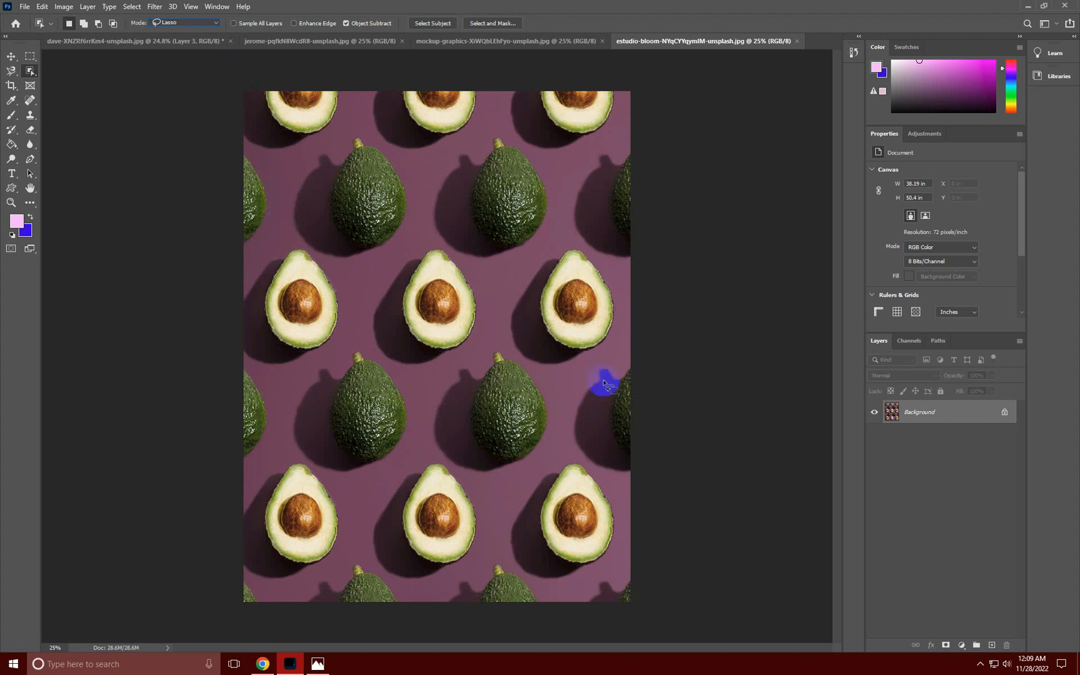
click(992, 646)
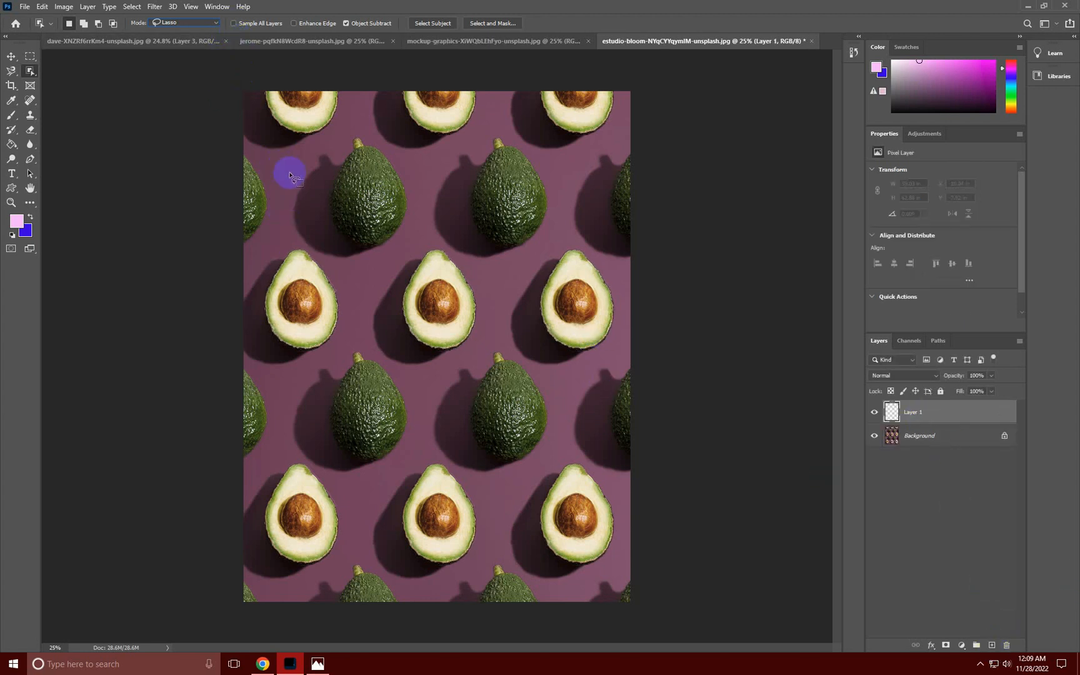
mouse_move(314, 146)
mouse_down()
mouse_move(488, 387)
mouse_move(422, 390)
mouse_up()
click(543, 252)
- Set Object Selection to Rectangle mode and try selecting an area about 23.1 by 27.6 in around the avocados on the empty layer
click(193, 25)
click(186, 32)
drag(327, 131, 561, 411)
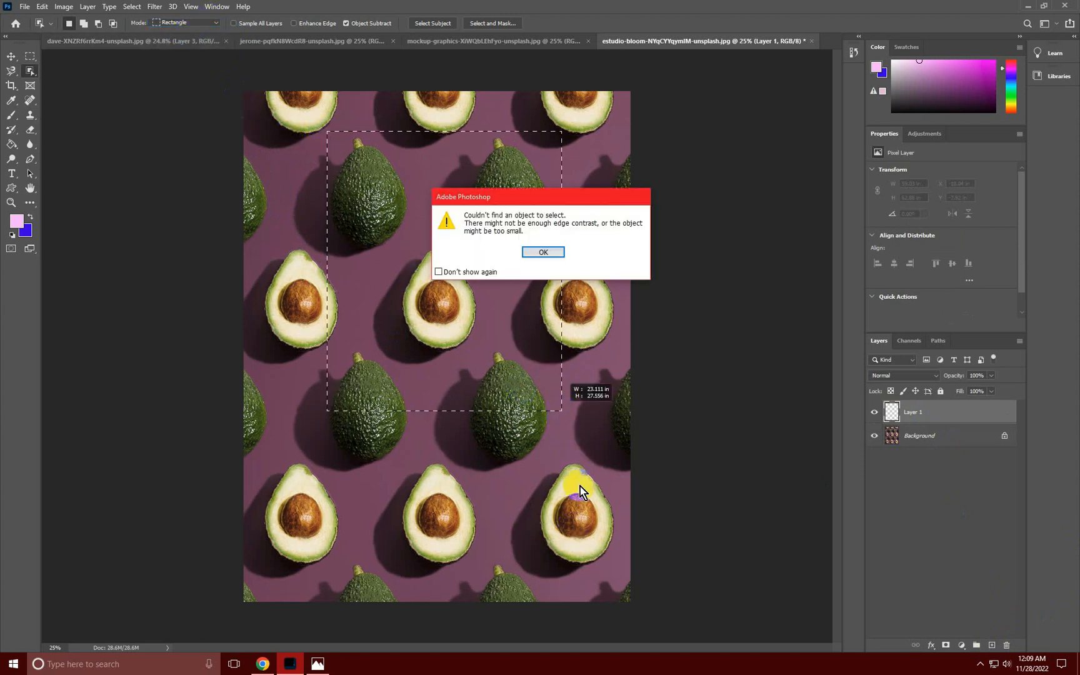
- Enable Sample All Layers, select the central halved avocado from the empty layer and add the halved avocado to its right
click(541, 251)
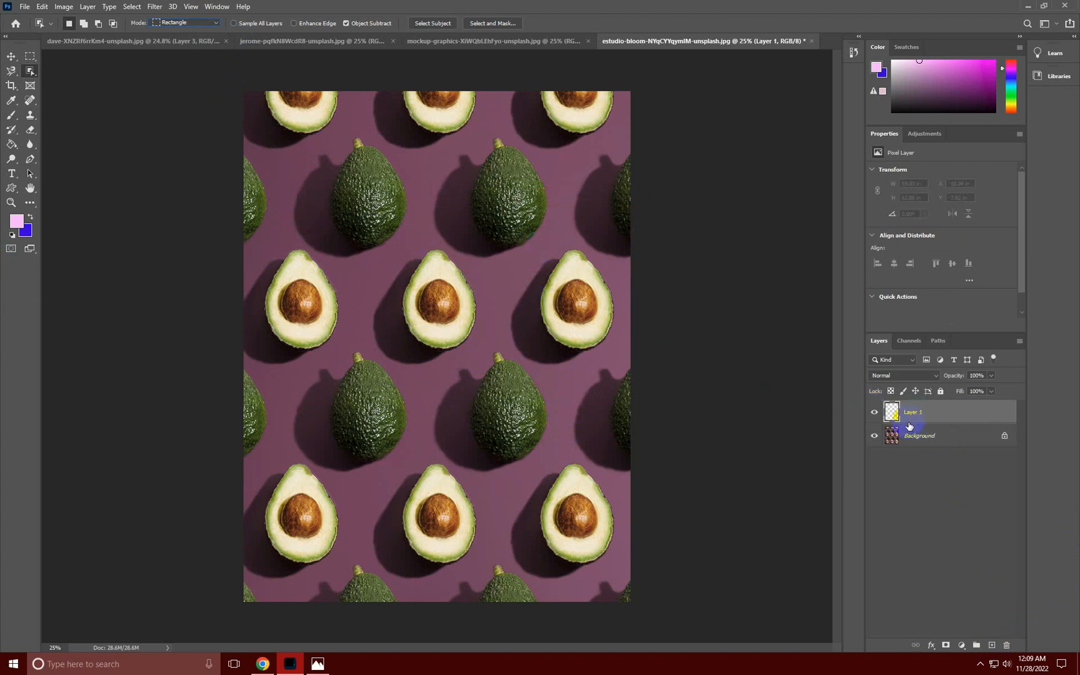
click(255, 28)
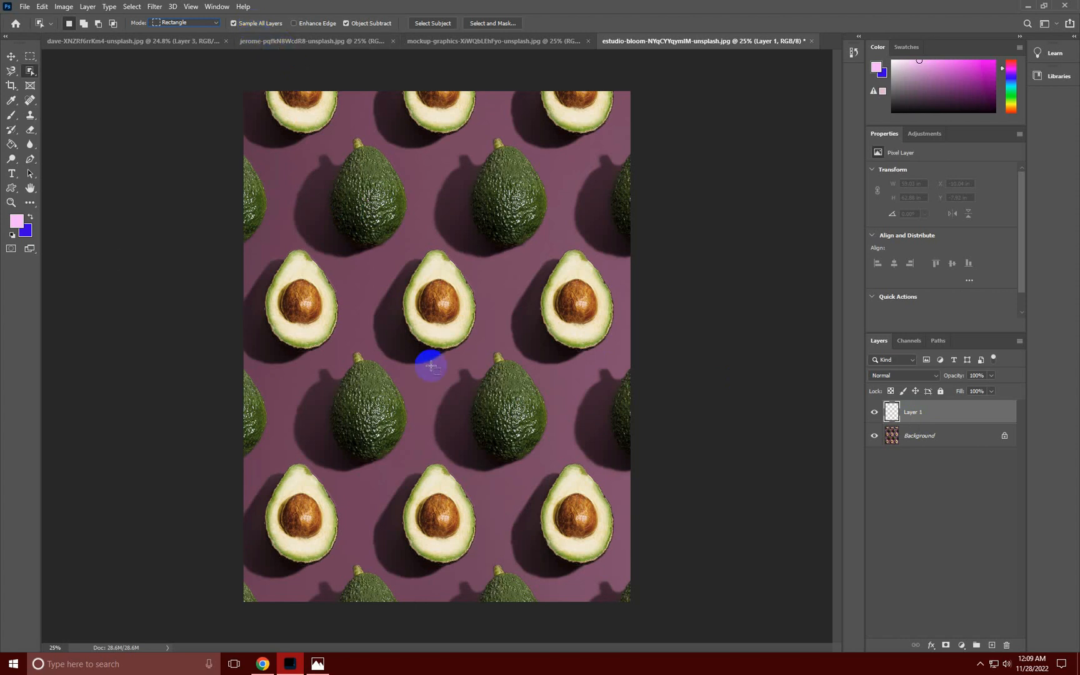
drag(370, 236, 484, 360)
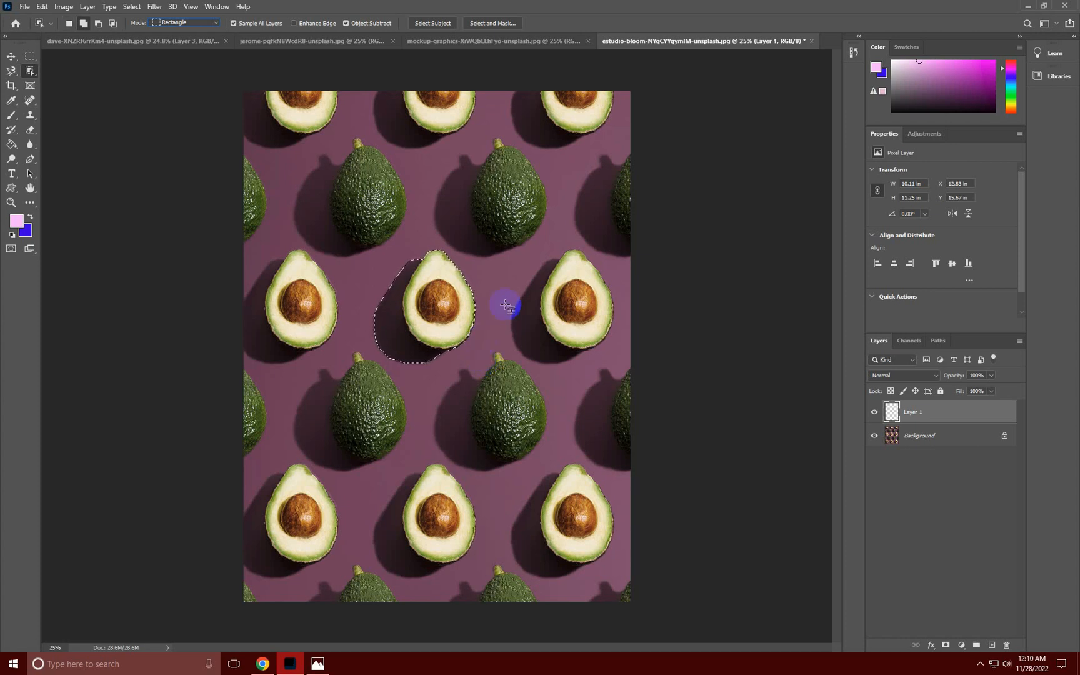
drag(537, 240, 617, 343)
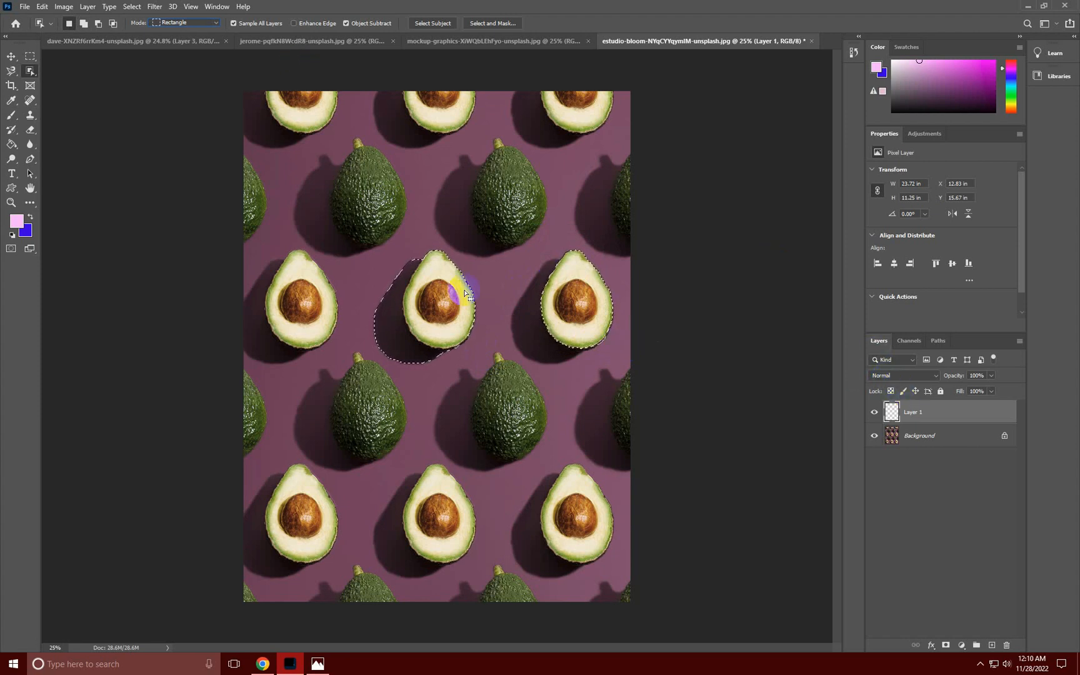
- Clear the avocado selection, delete the empty Layer 1 and disable Sample All Layers
click(473, 379)
drag(950, 411, 1006, 645)
click(234, 23)
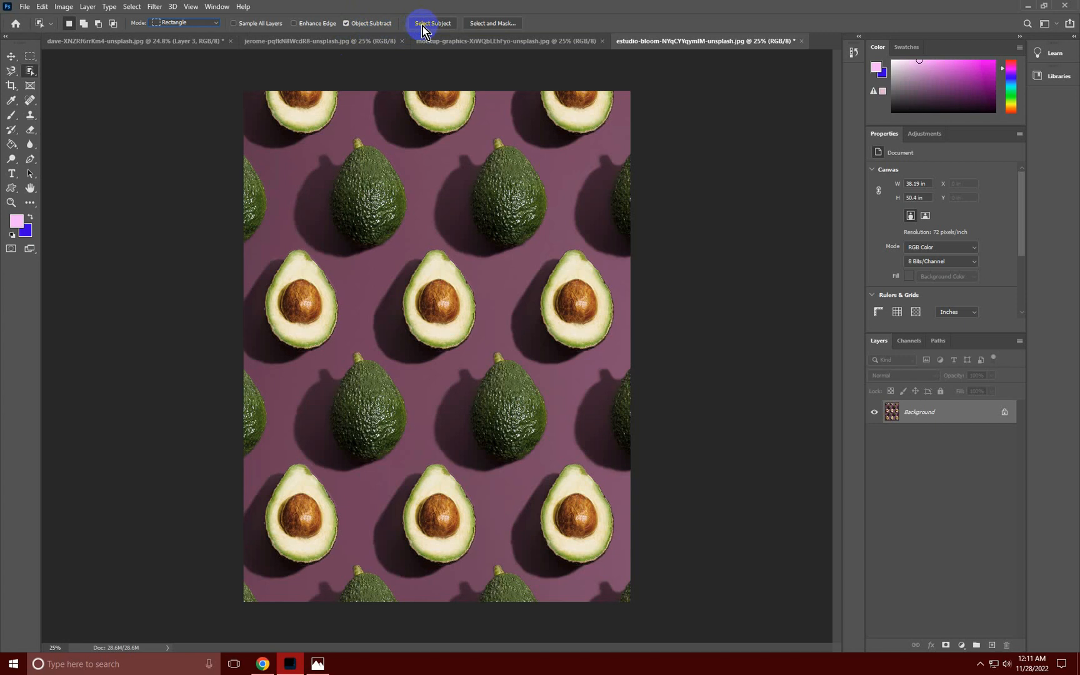
- Switch to the mockup-graphics pomegranate photo and select the whole fruit with Select Subject
click(344, 41)
click(185, 40)
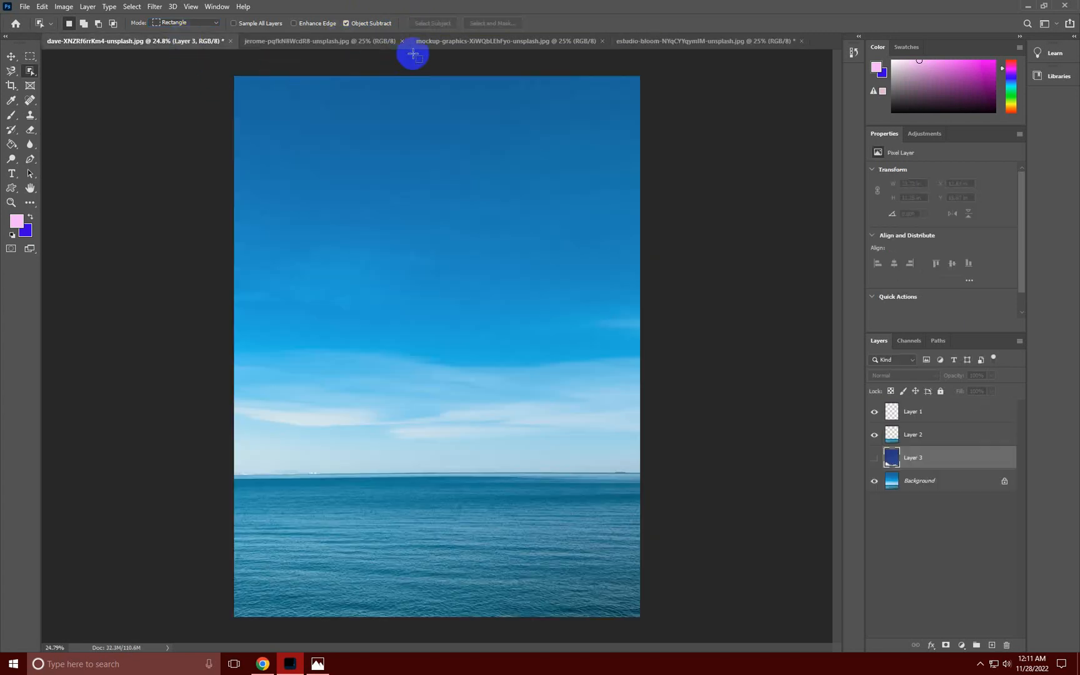
click(438, 42)
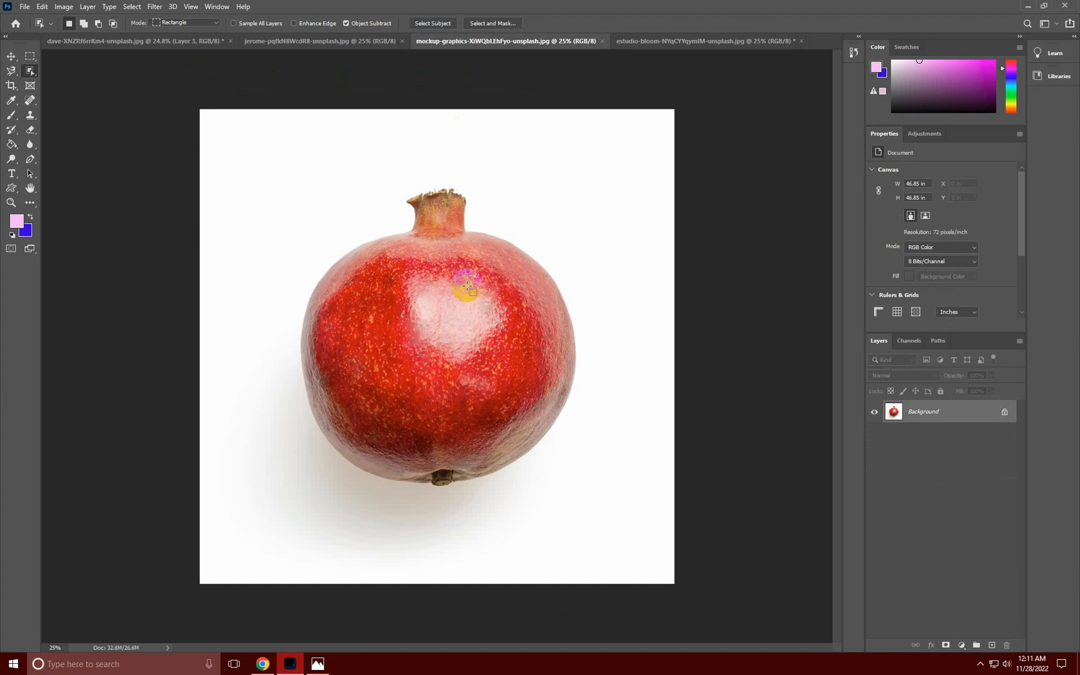
click(433, 23)
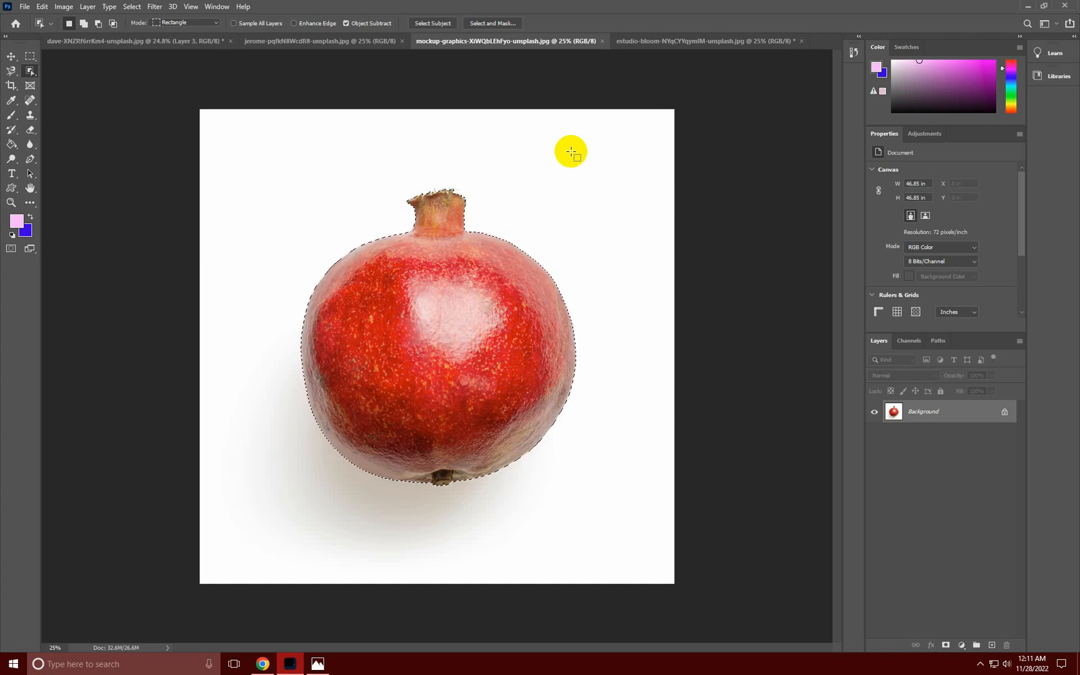
- Show the selection tools grouped with the Object Selection tool
click(29, 73)
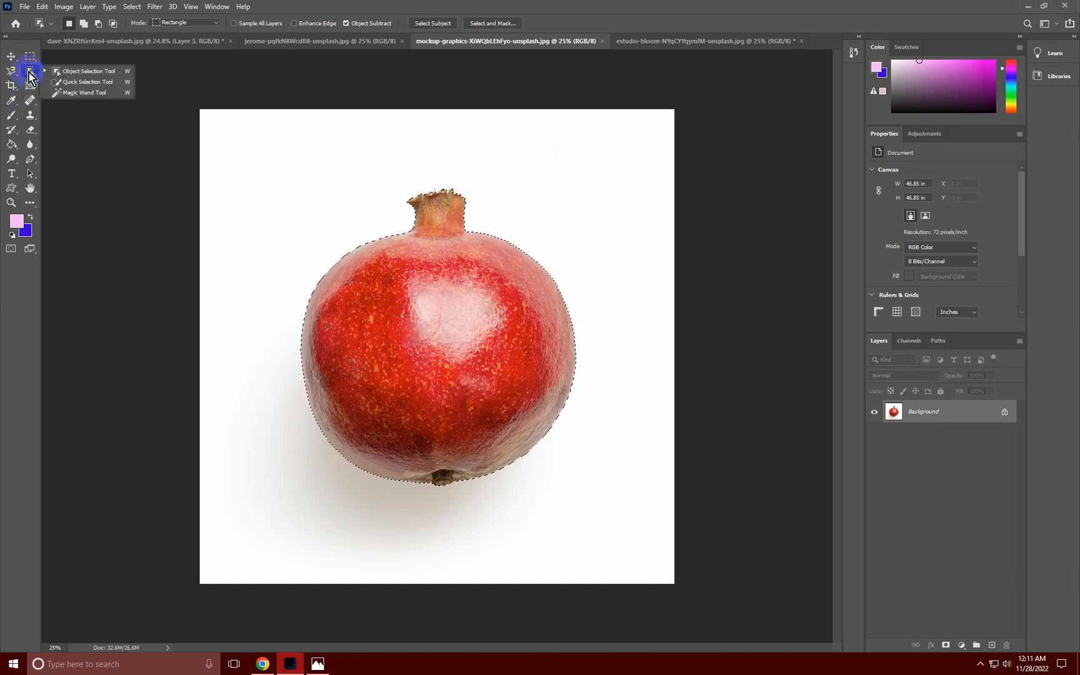